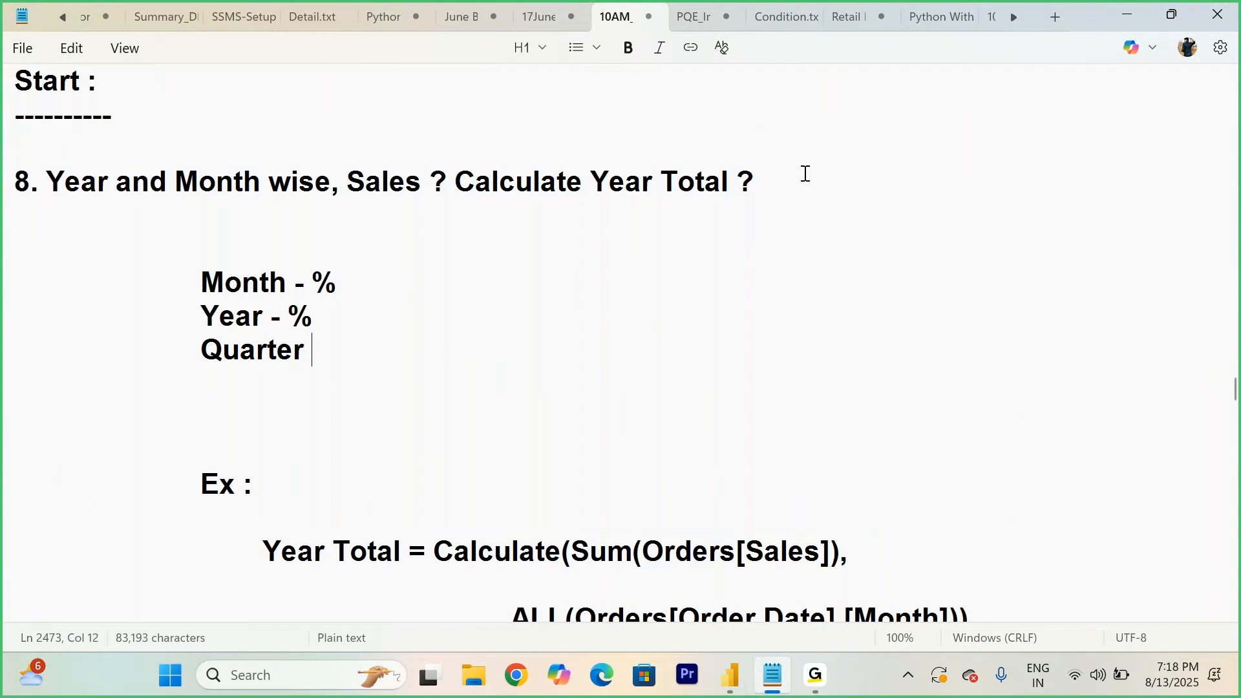
- Finish the 'Quarter - %' line and add an indented 'Day - %' line below it in the notes
type("%")
key("Return")
key("Return")
key("Tab")
key("Tab")
key("Tab")
type("D")
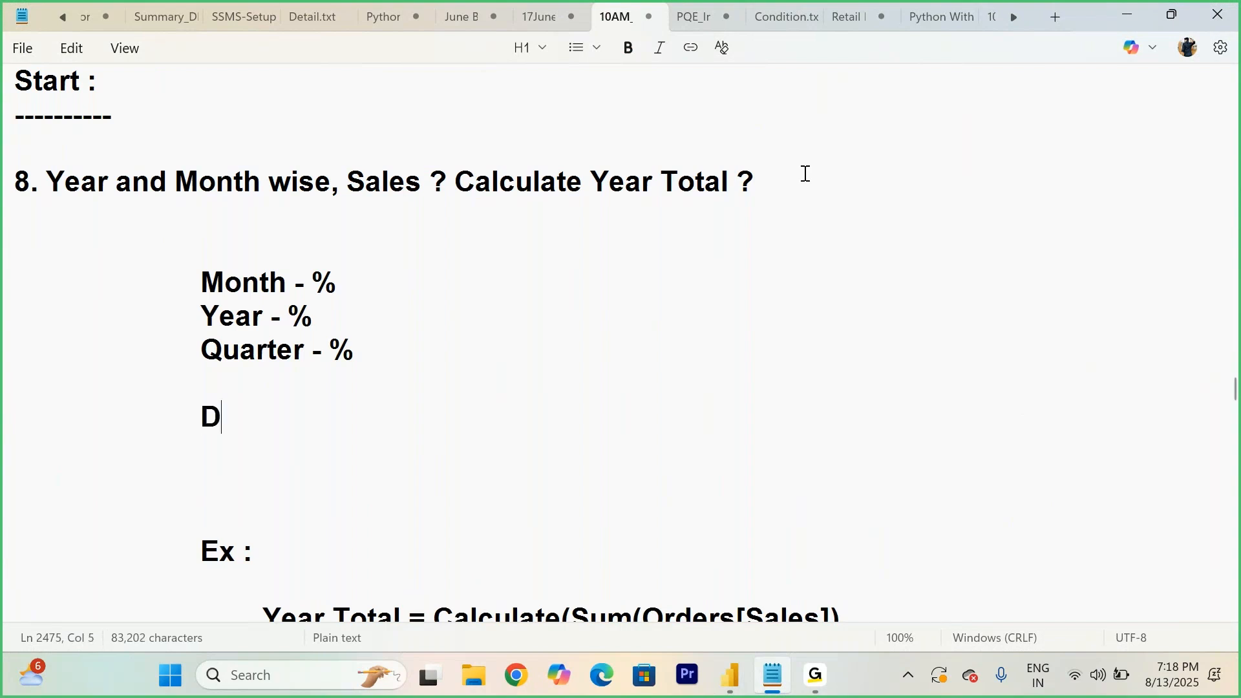
type("ay - %")
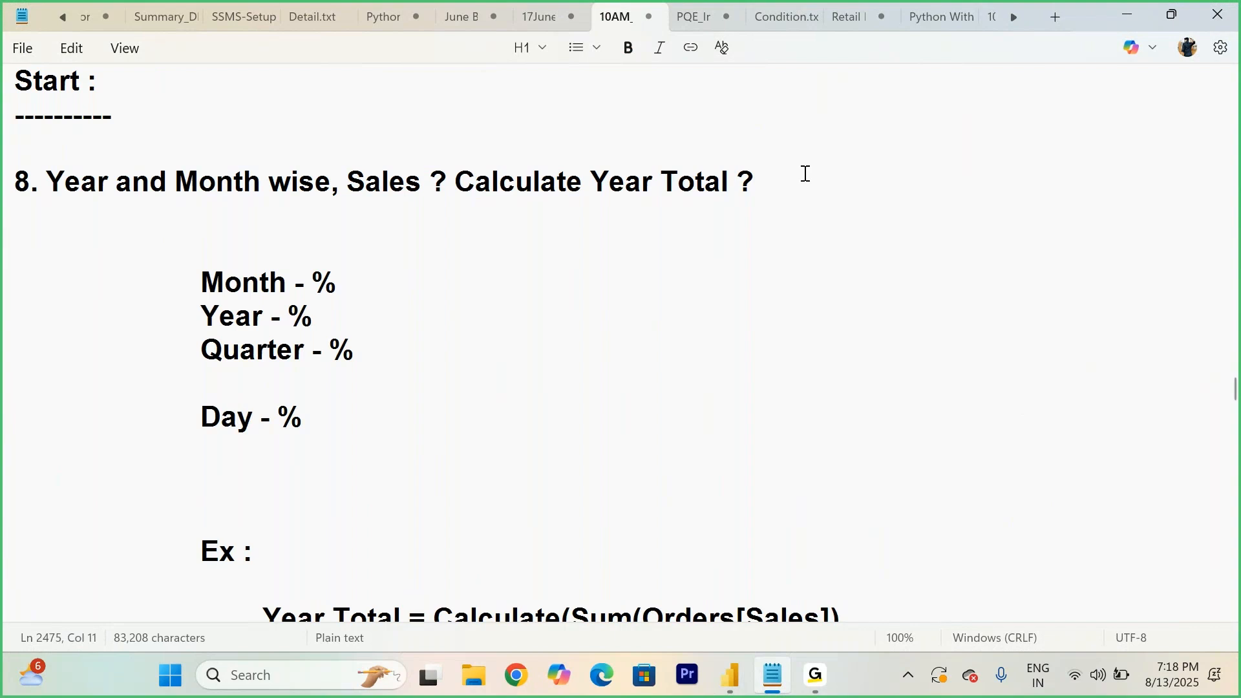
- Add a heading line 'ALL, All Selected and All Expect' beneath the percentage list
scroll(805, 173, "down", 1)
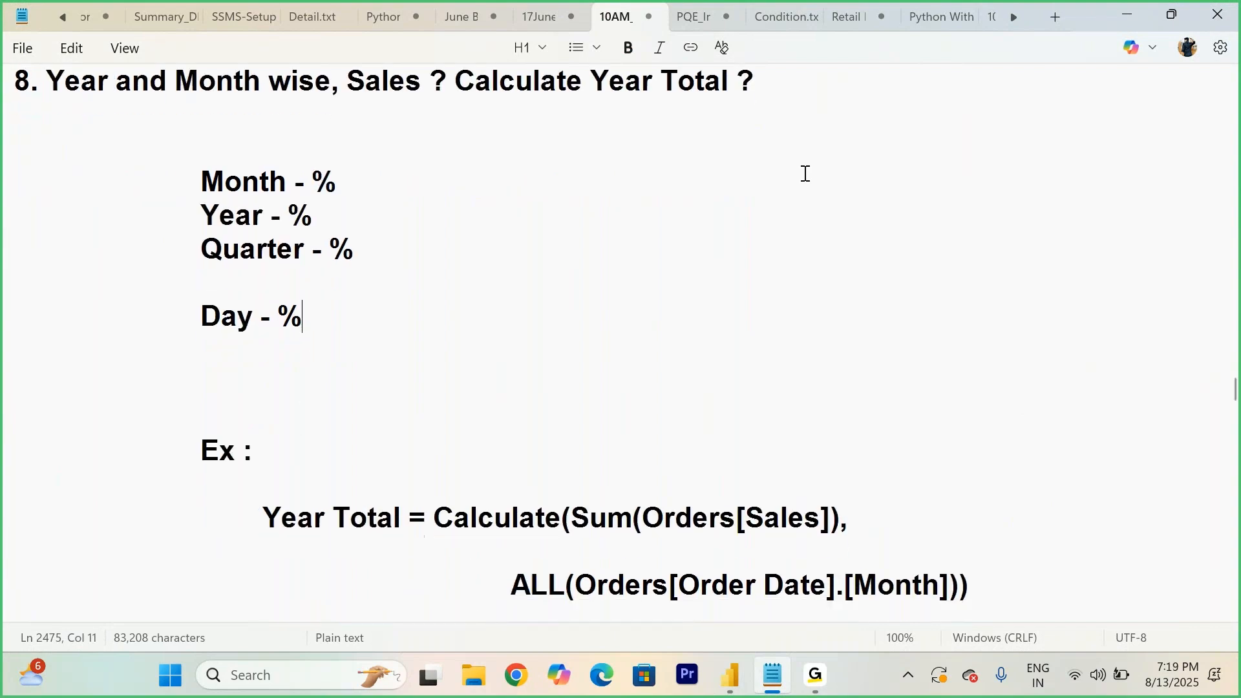
left_click_drag(370, 312, 157, 230)
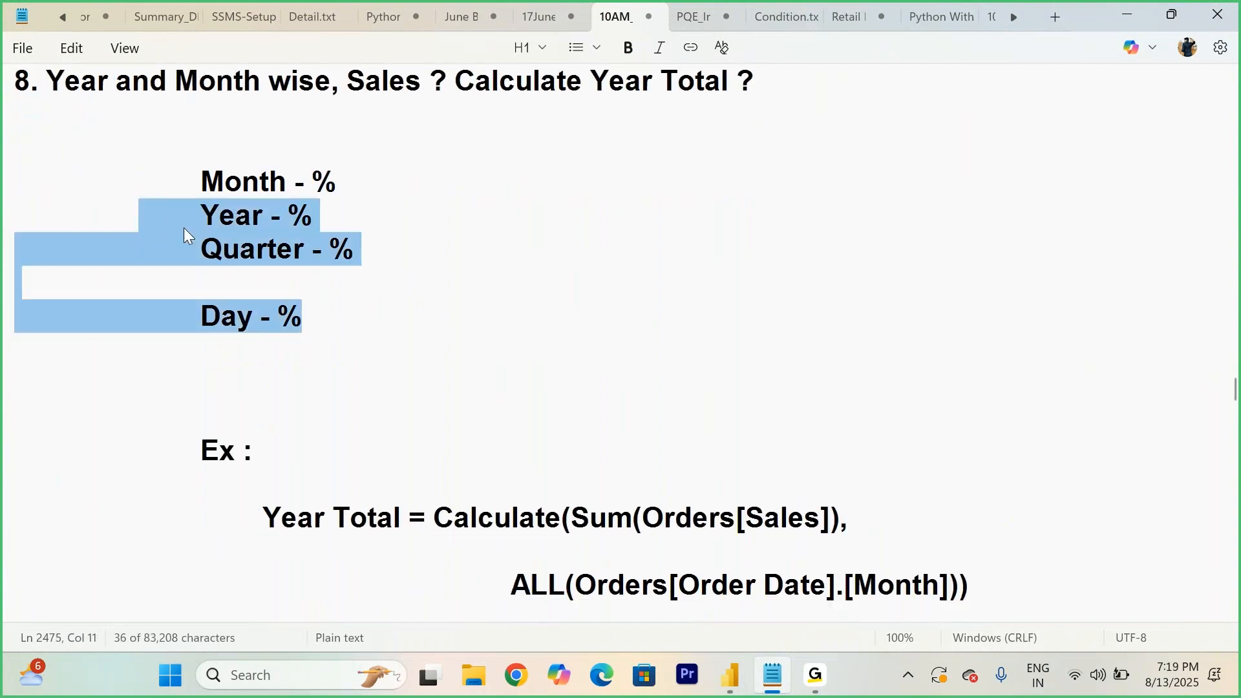
left_click(377, 367)
scroll(377, 368, "down", 3)
scroll(375, 367, "up", 2)
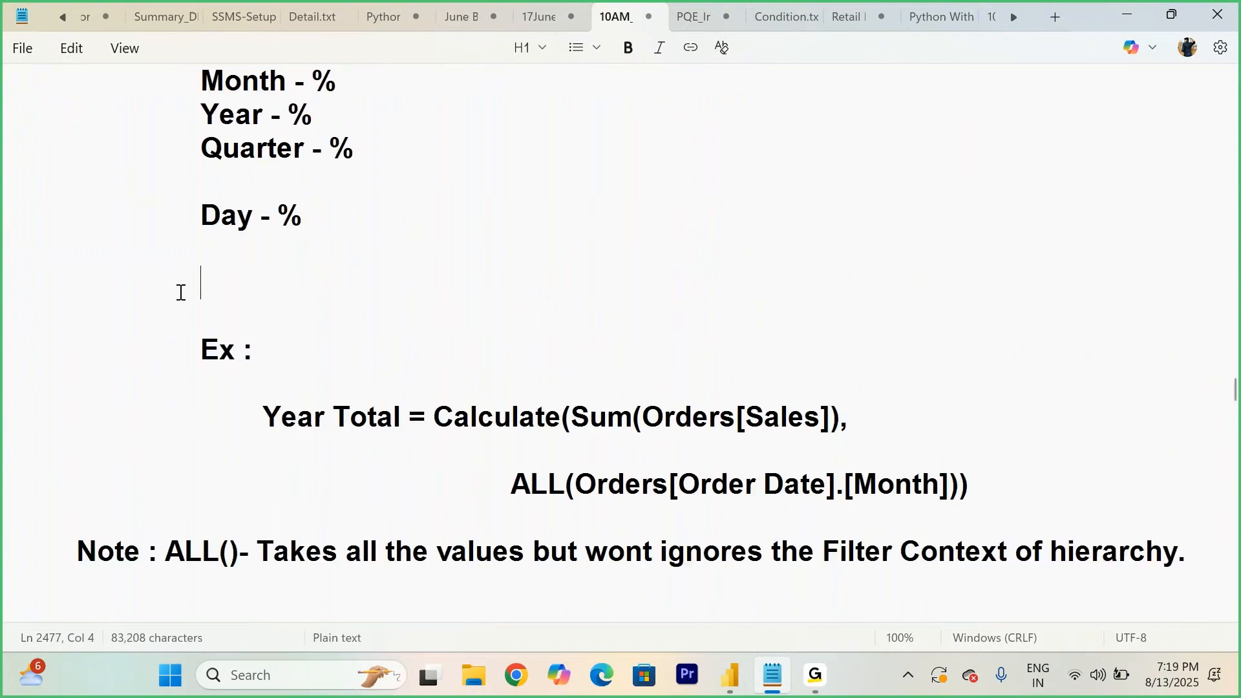
key("Return")
key("Return")
type("ALL")
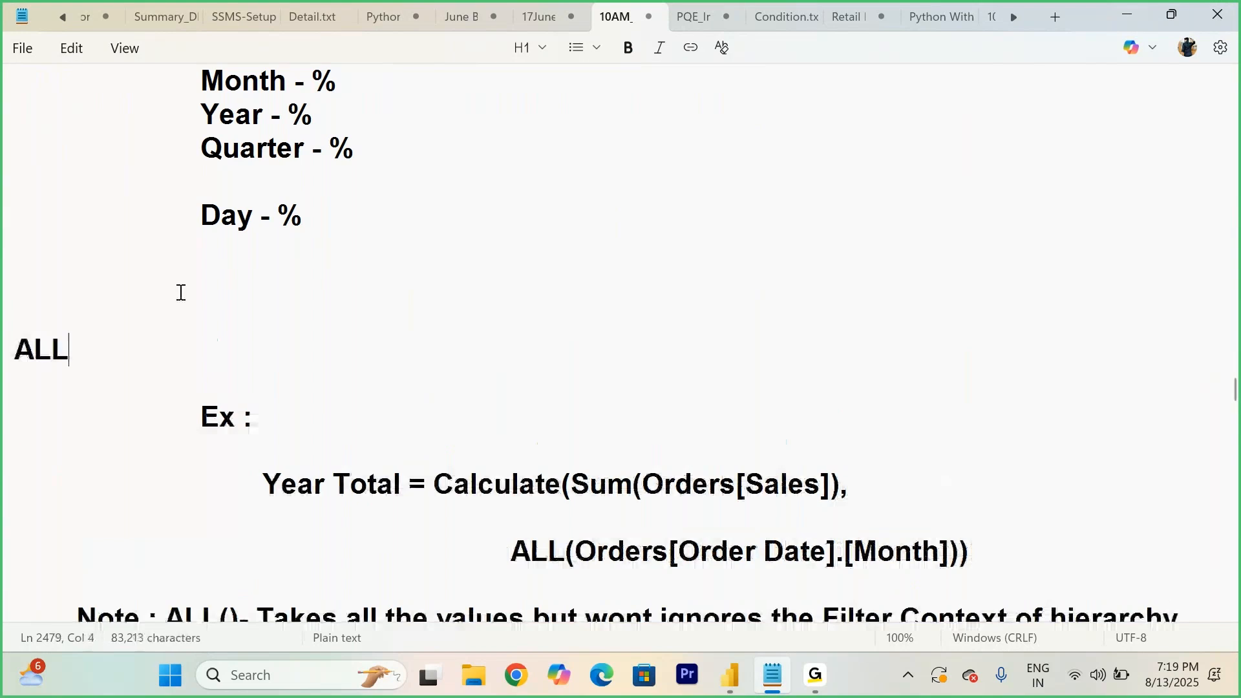
type(", All Sec")
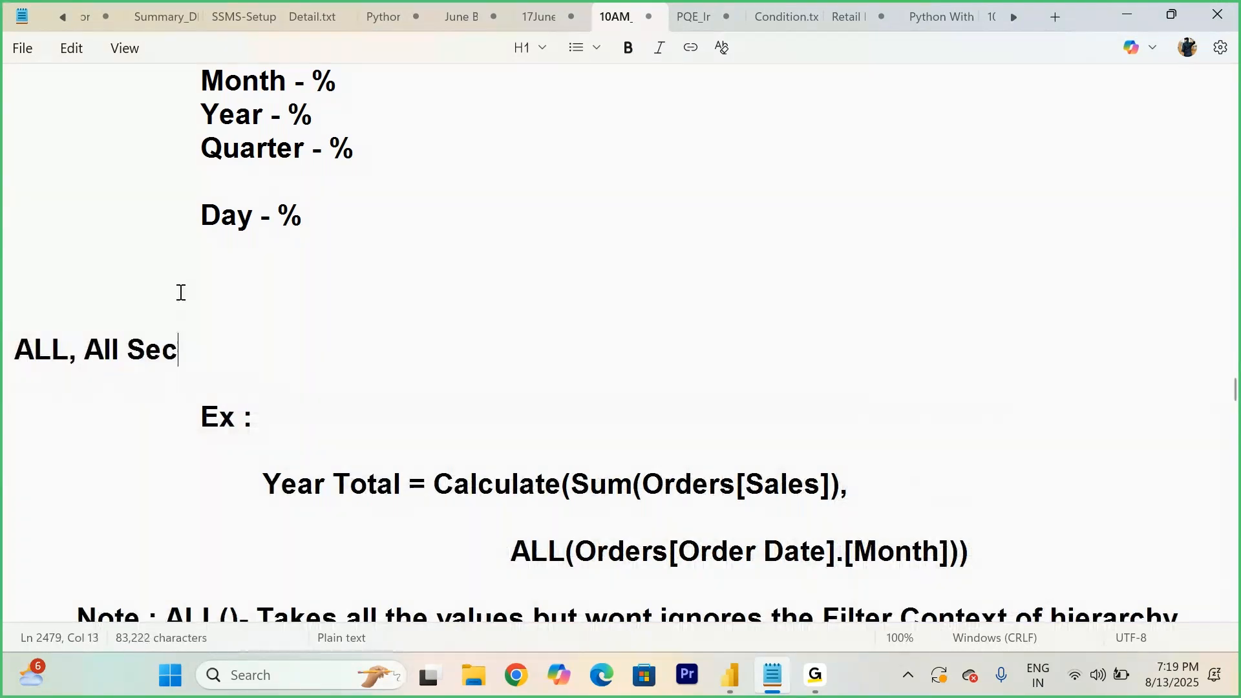
key("BackSpace")
type("lected")
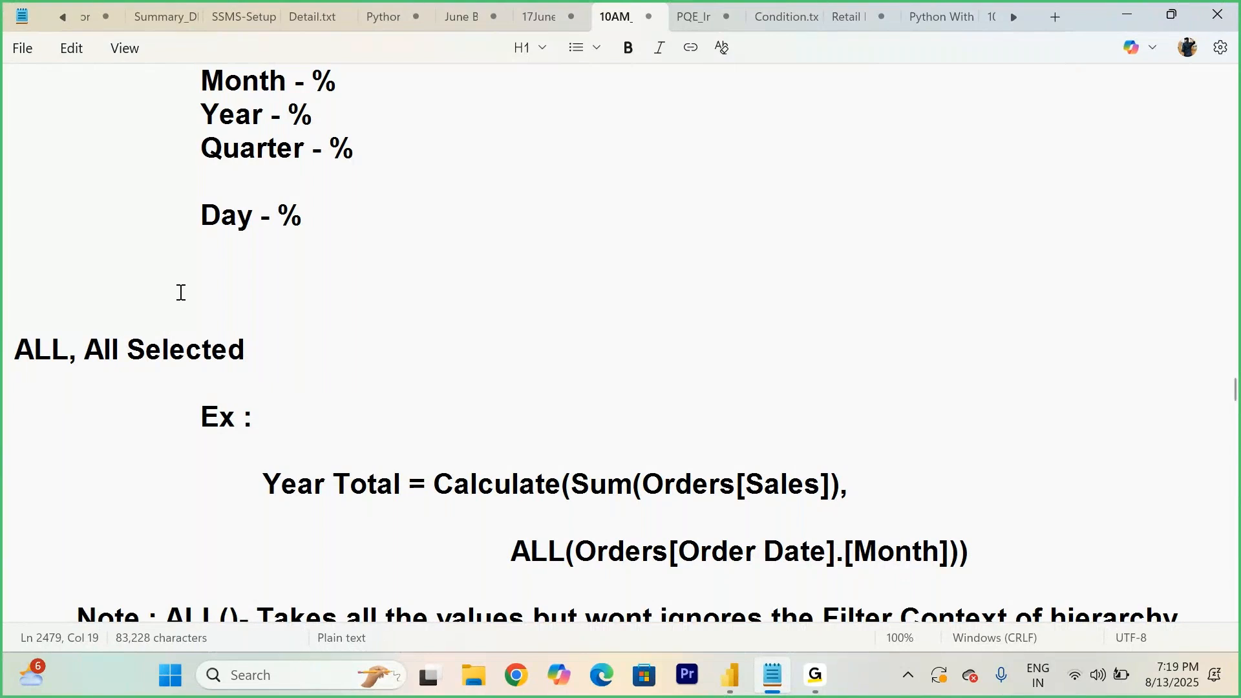
key("BackSpace")
type("and All")
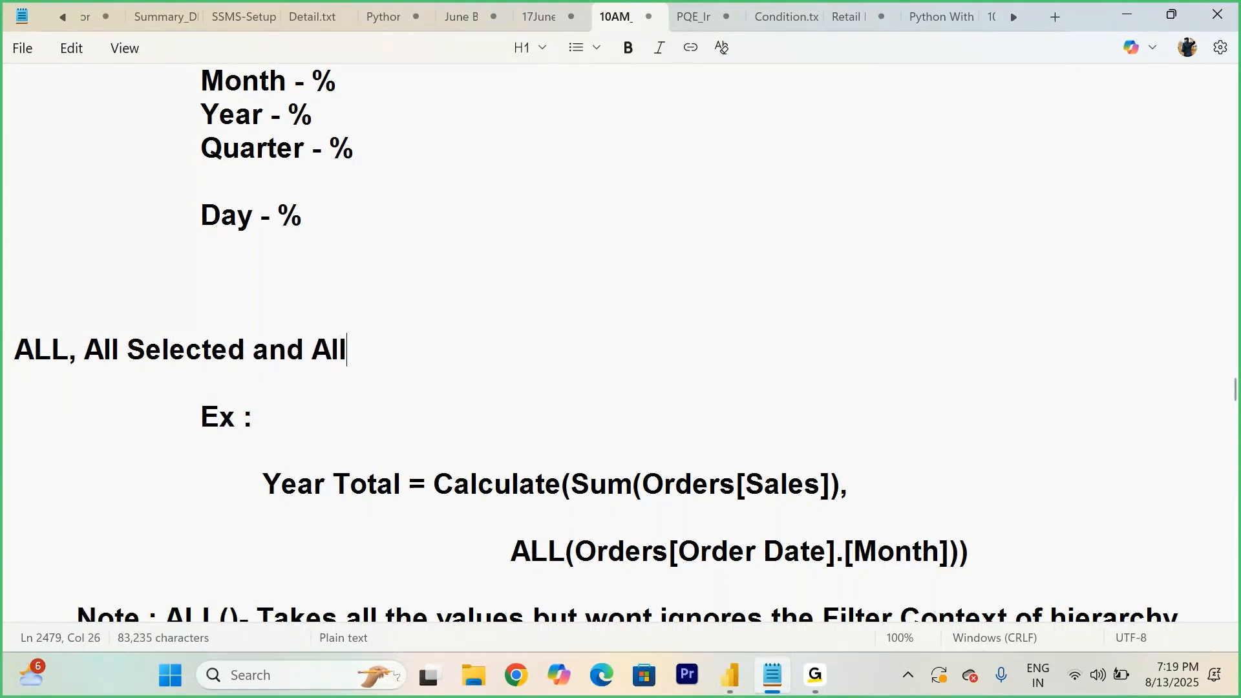
type(" Expect")
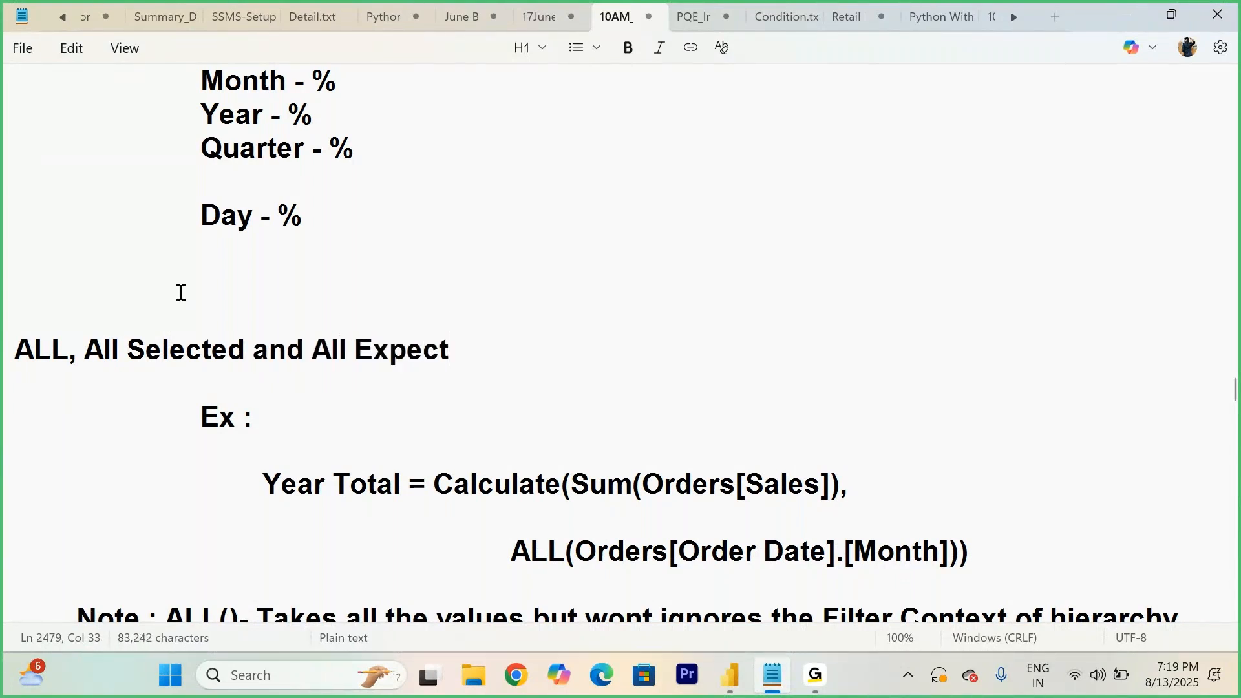
- Highlight the new heading and the percentage lines to review them
left_click_drag(479, 356, 69, 351)
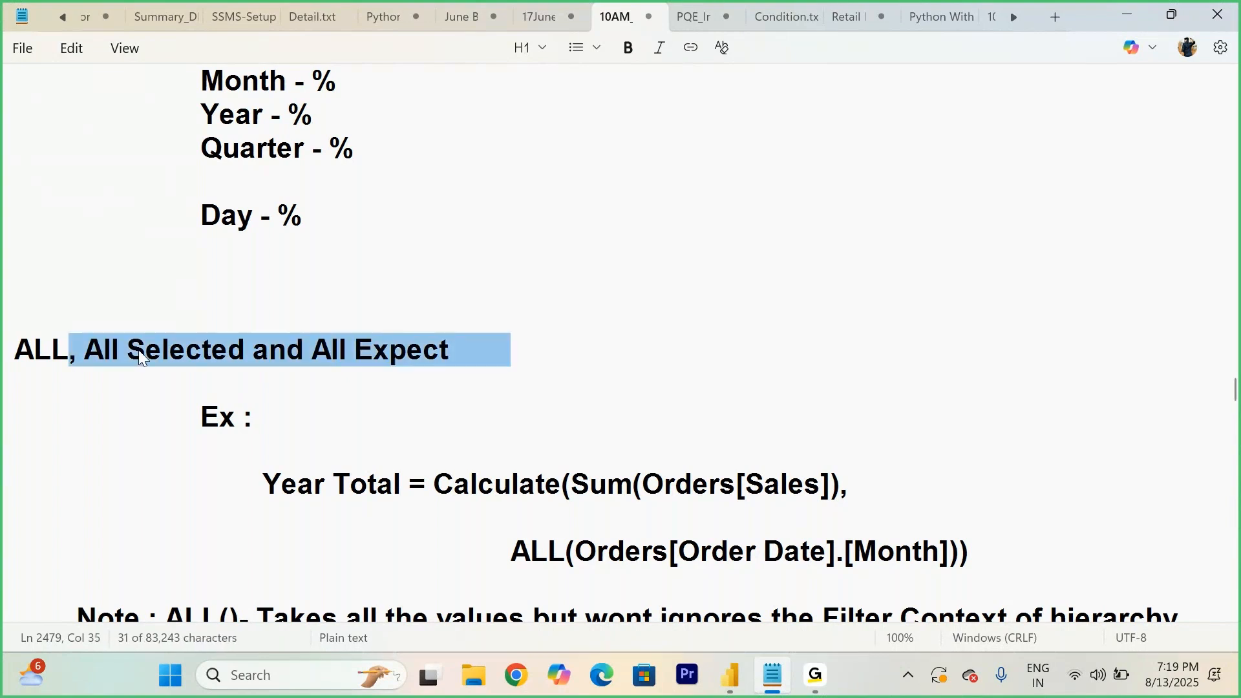
left_click(146, 349)
left_click_drag(315, 218, 204, 86)
left_click(408, 275)
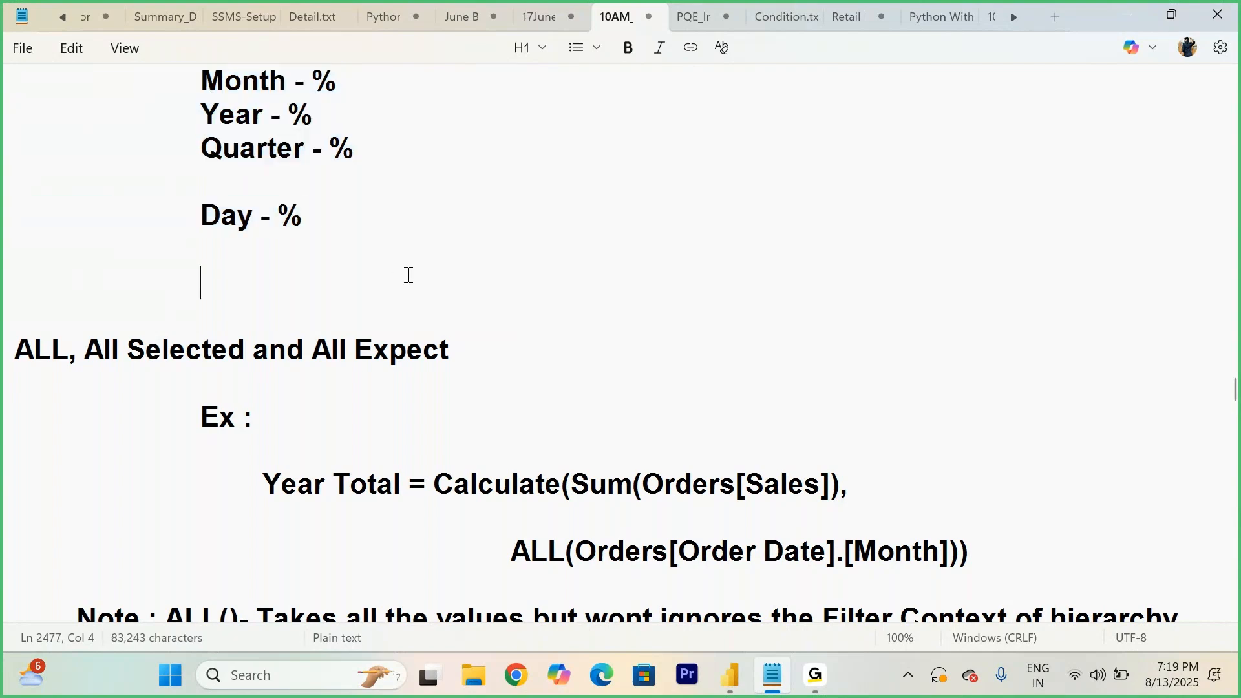
scroll(581, 375, "down", 1)
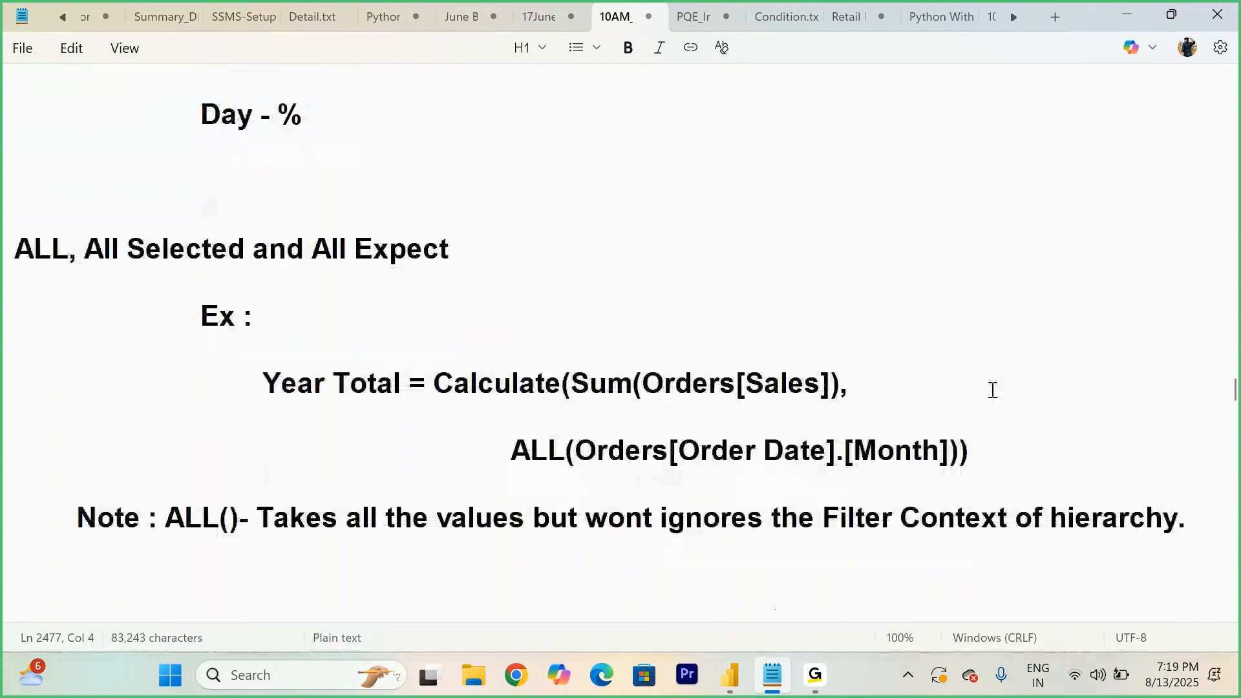
- Insert three blank lines after the ALL line of the Year Total example formula
left_click(989, 452)
key("Return")
key("Return")
key("Return")
key("Return")
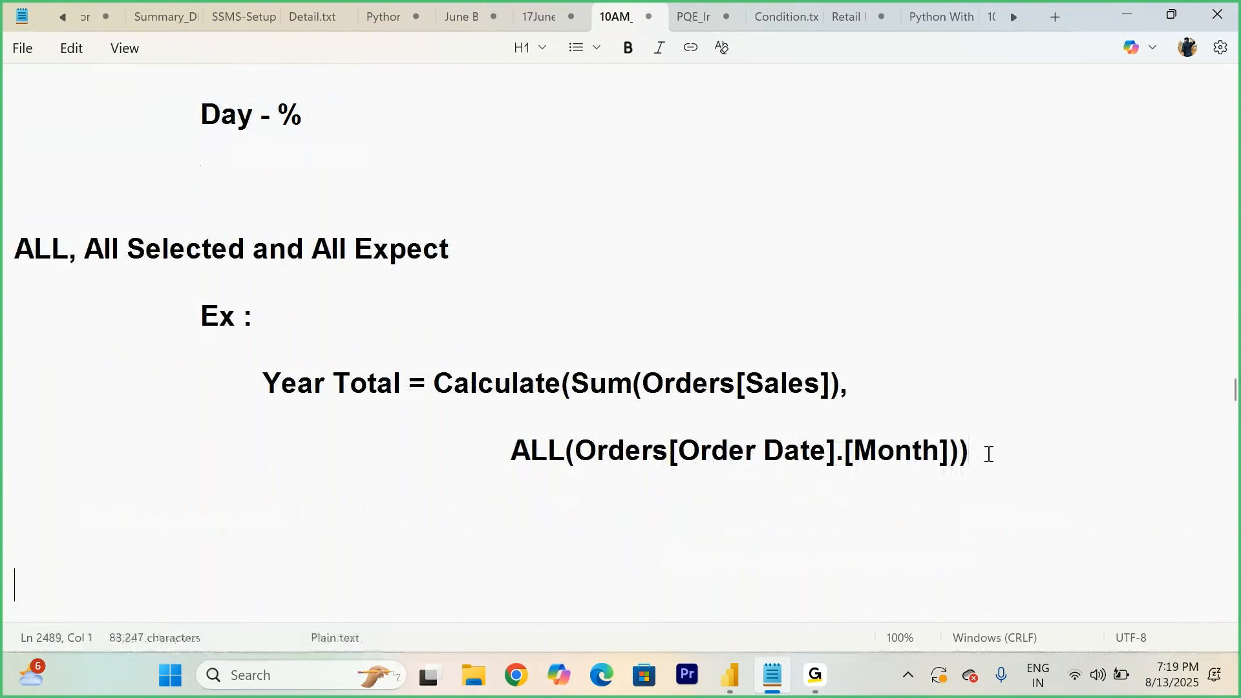
- Highlight the measure name, the CALCULATE sum and the ALL filter of the Year Total formula to explain them
left_click_drag(265, 383, 394, 383)
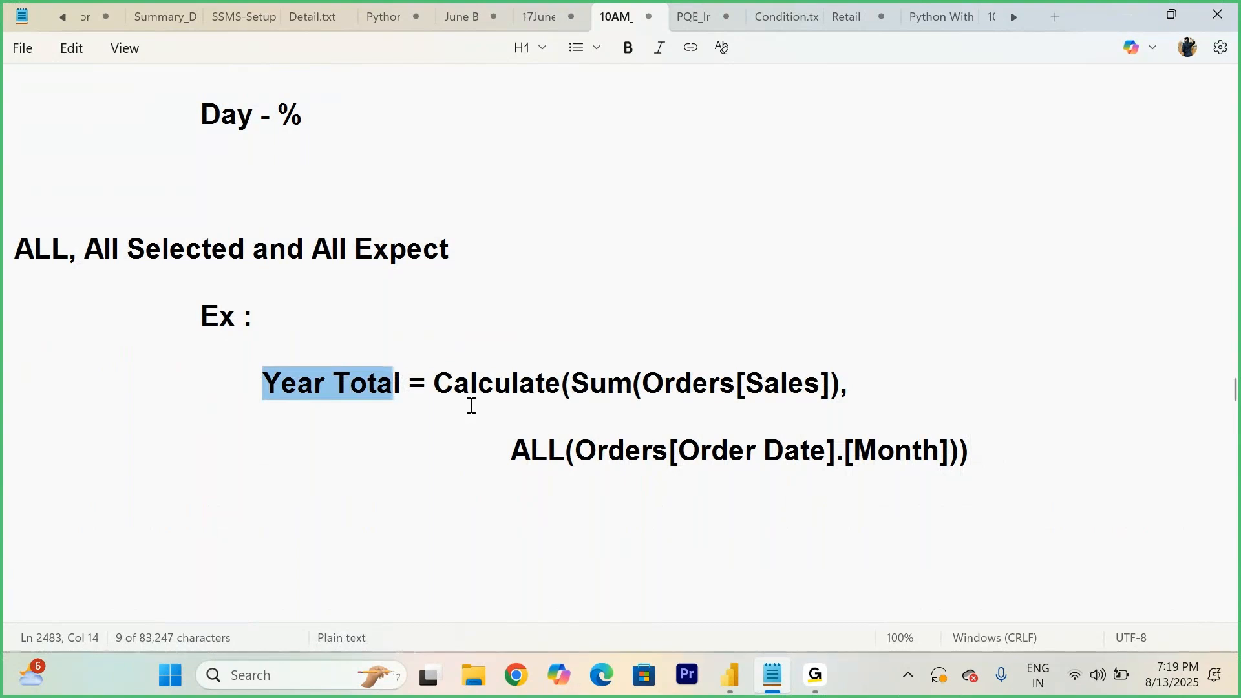
left_click(441, 385)
left_click_drag(441, 386, 836, 378)
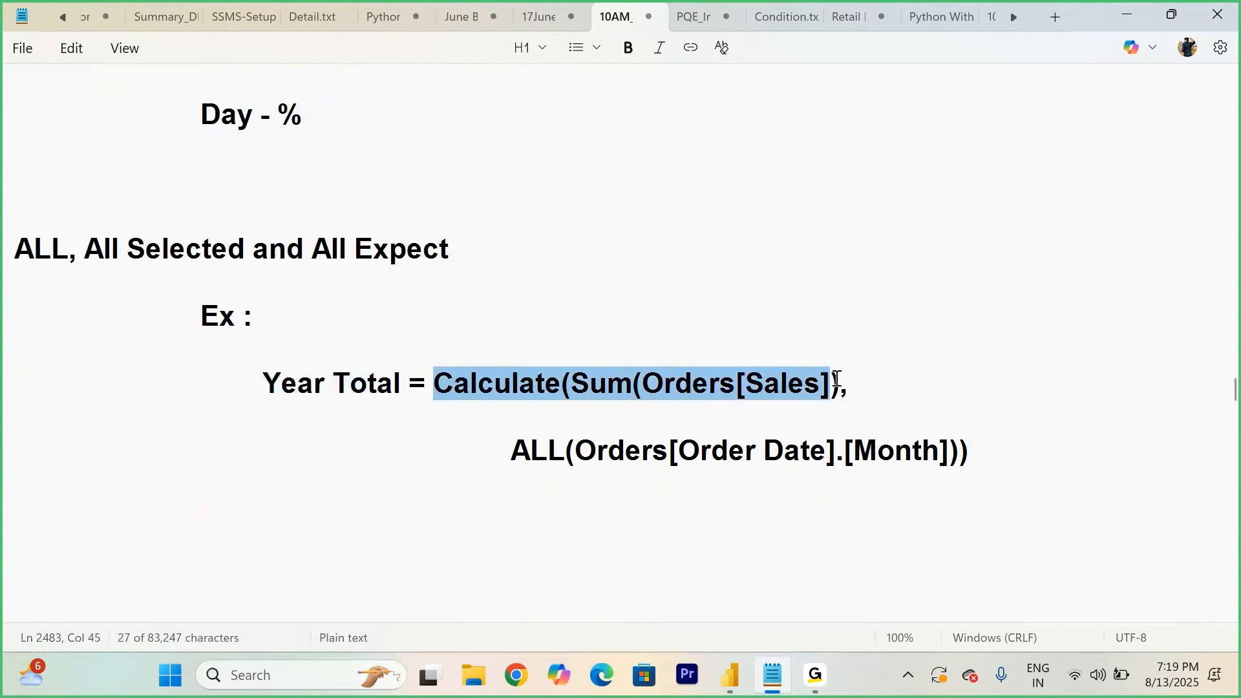
left_click_drag(511, 454, 944, 446)
left_click(1002, 453)
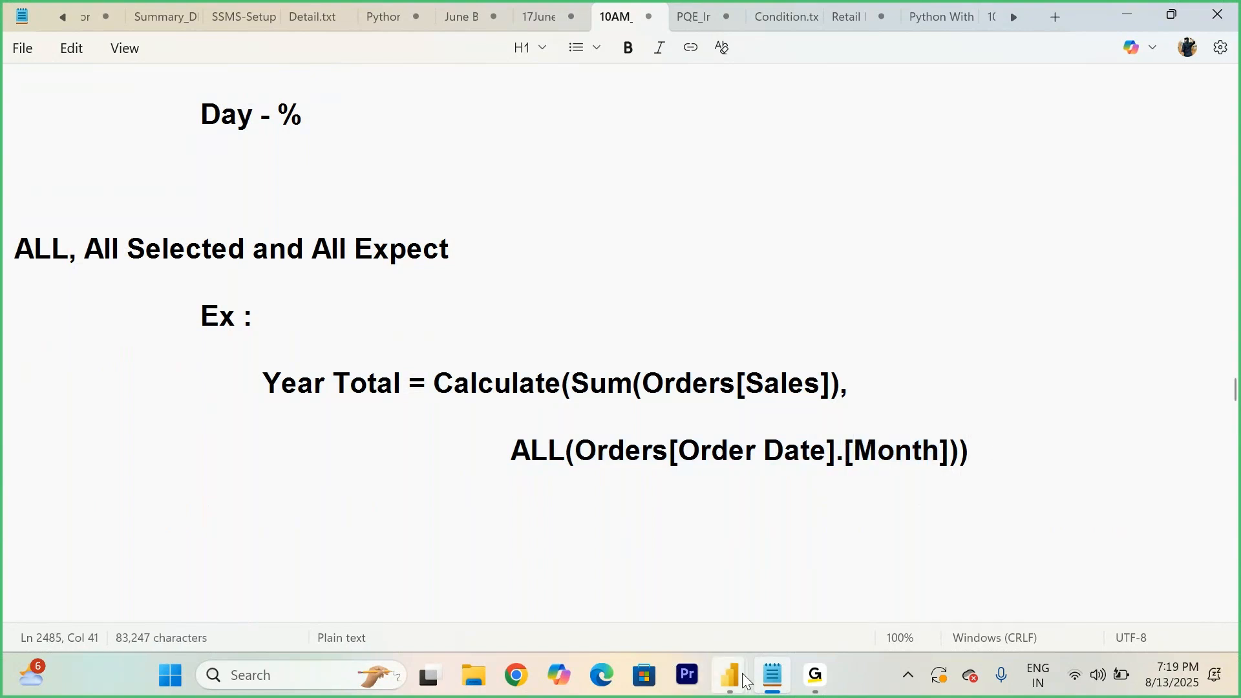
- Switch to Power BI and move the Weekend/Weekdays table visual to the page's top-left corner, resizing it
mouse_move(744, 680)
left_click(876, 579)
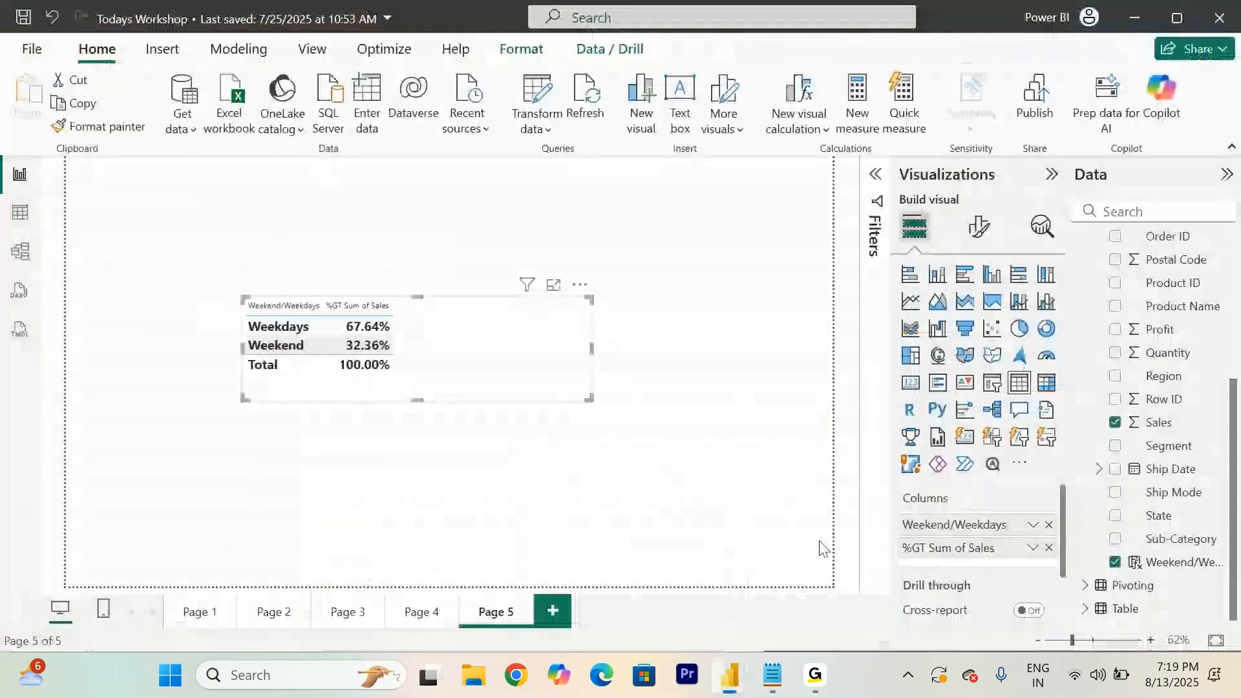
left_click_drag(524, 346, 279, 259)
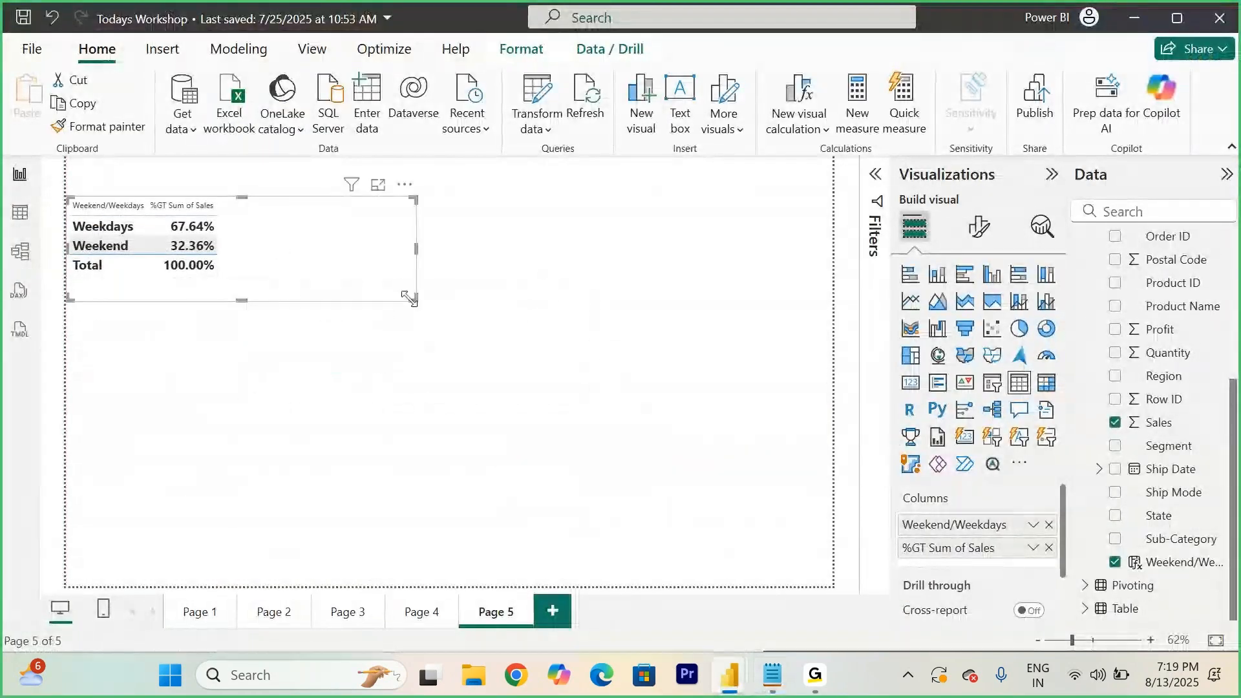
left_click_drag(411, 299, 316, 369)
- Add a new report page and insert a matrix visual, enlarging it across the canvas
left_click(546, 620)
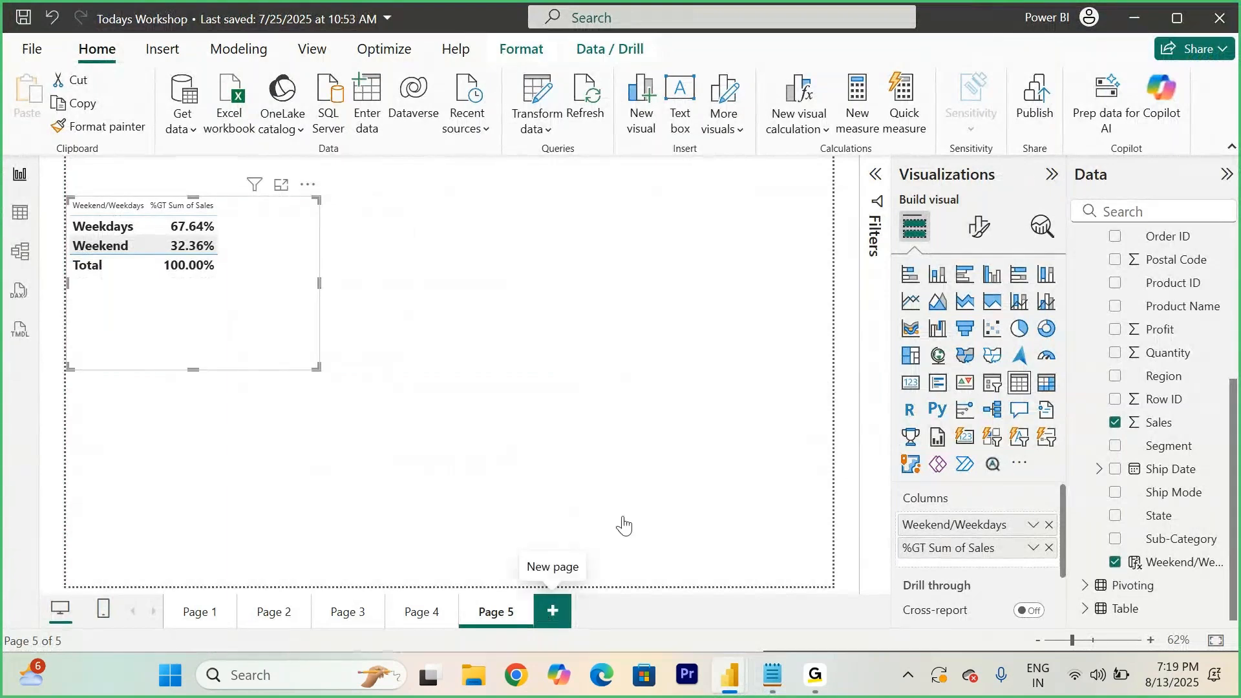
left_click(1048, 386)
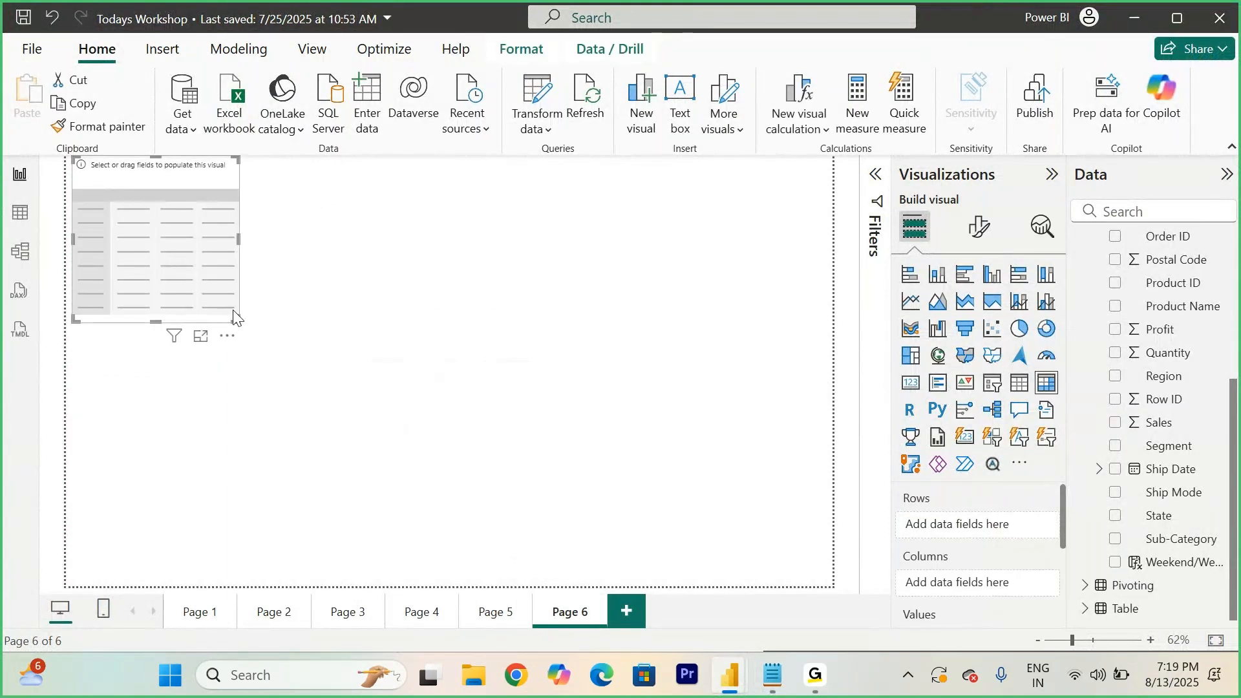
left_click_drag(238, 320, 632, 558)
left_click_drag(467, 468, 569, 498)
- Add Order Date to the matrix rows and Sales to its values
scroll(1139, 383, "up", 3)
scroll(1134, 380, "up", 2)
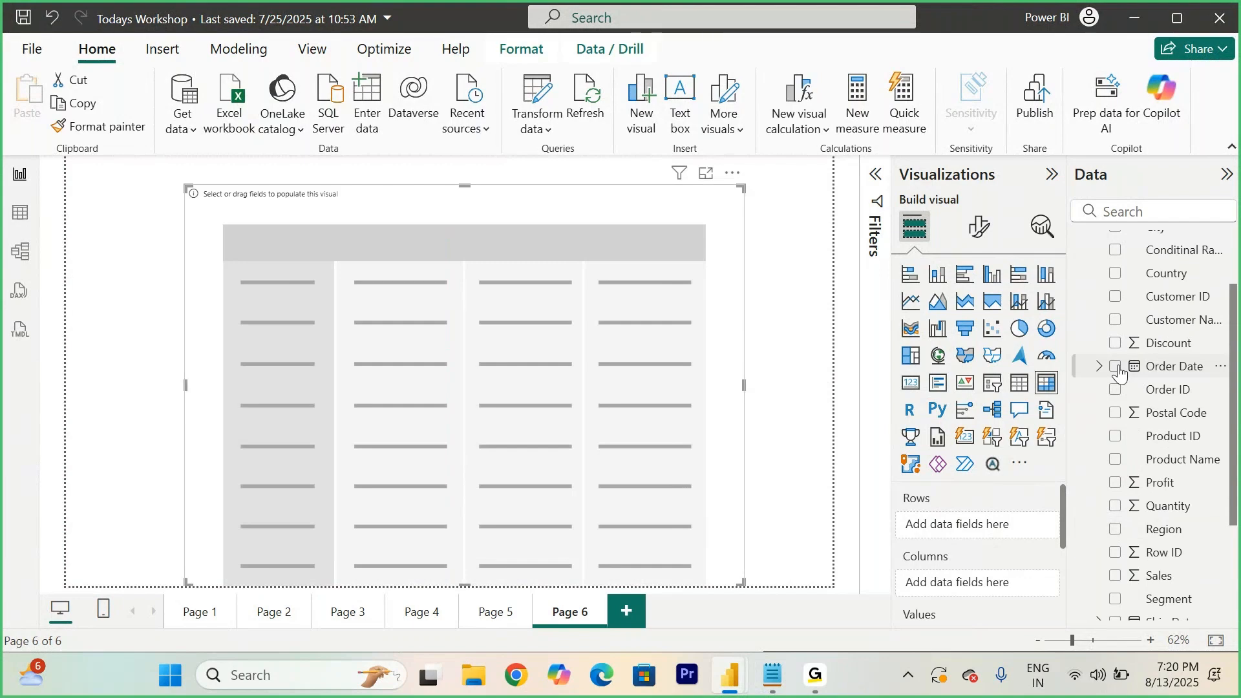
left_click(1116, 366)
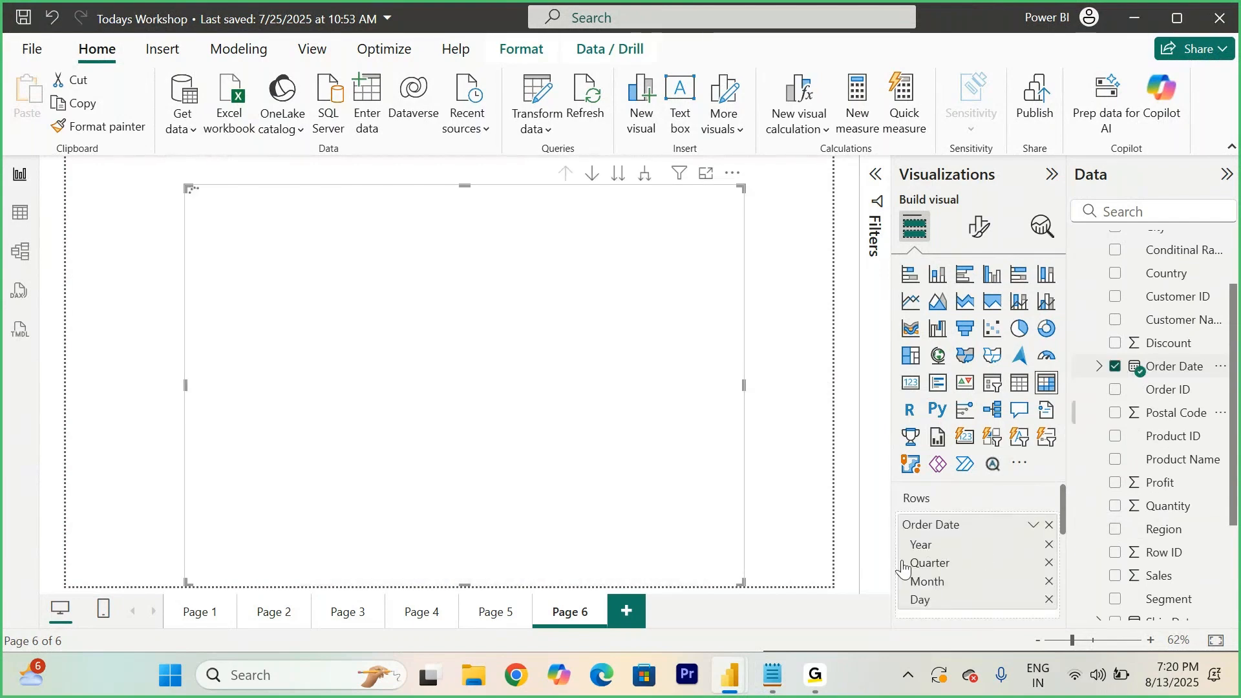
scroll(931, 576, "down", 1)
scroll(931, 577, "down", 1)
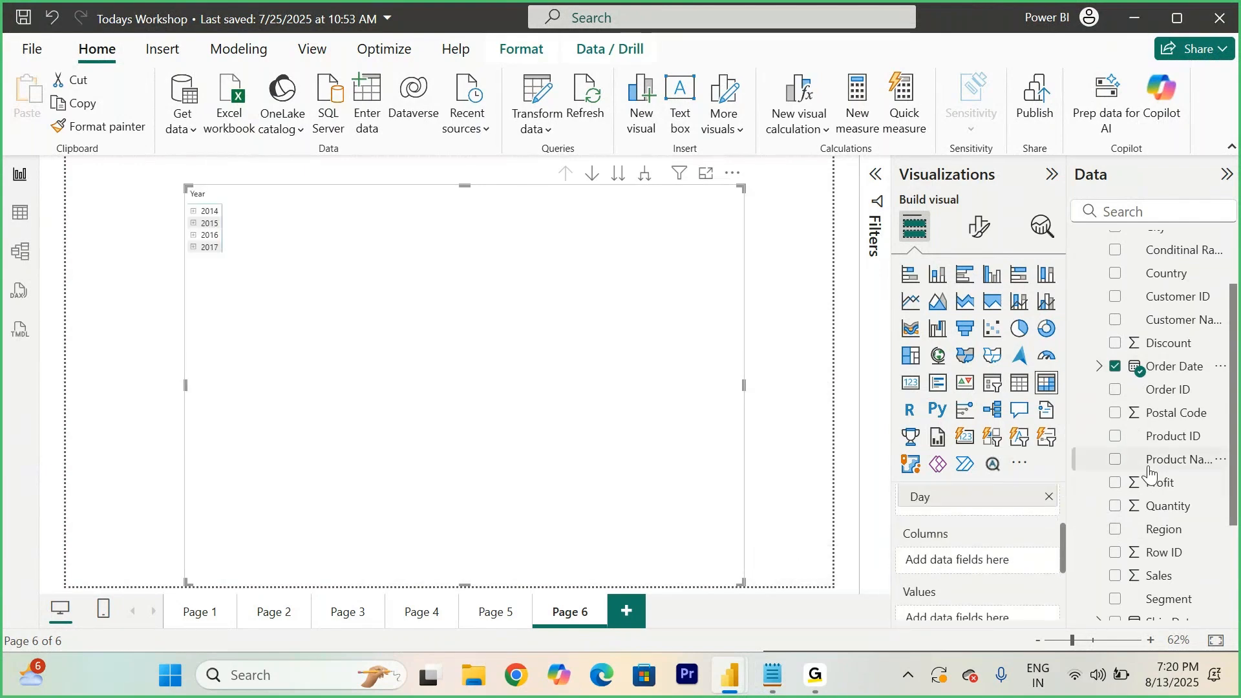
left_click_drag(1158, 575, 538, 305)
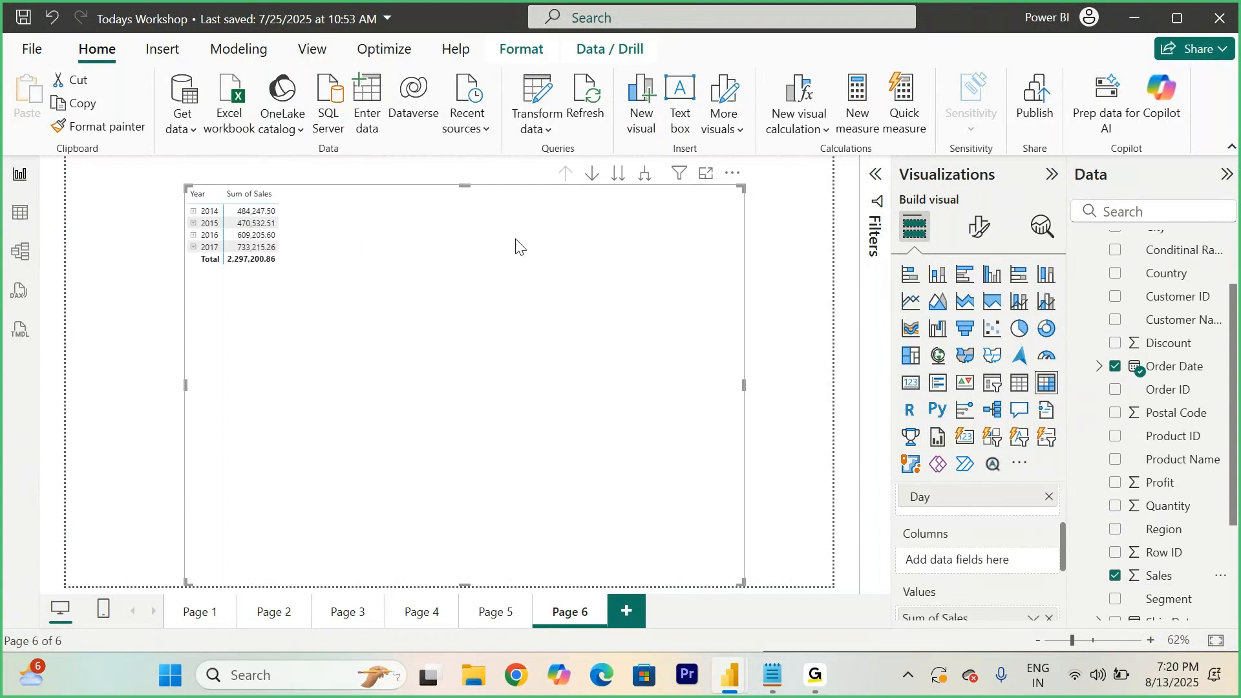
- Expand the matrix down one level and remove Day and Quarter from the Order Date rows
left_click(645, 174)
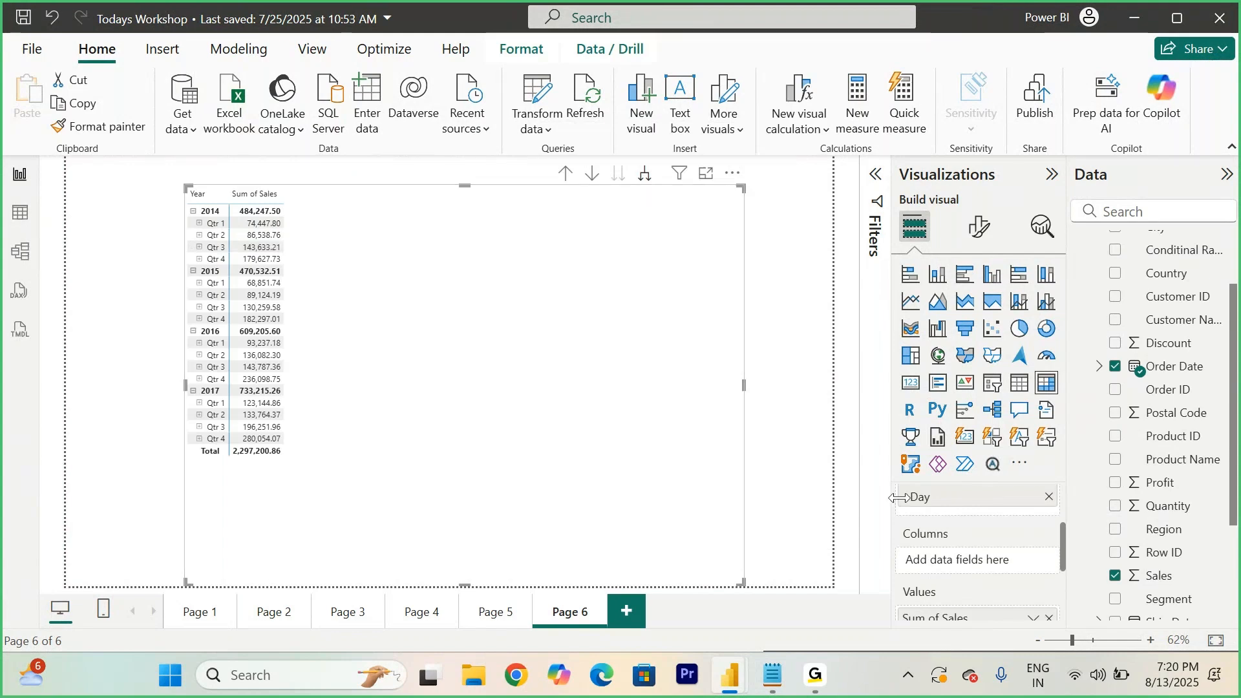
scroll(938, 536, "up", 2)
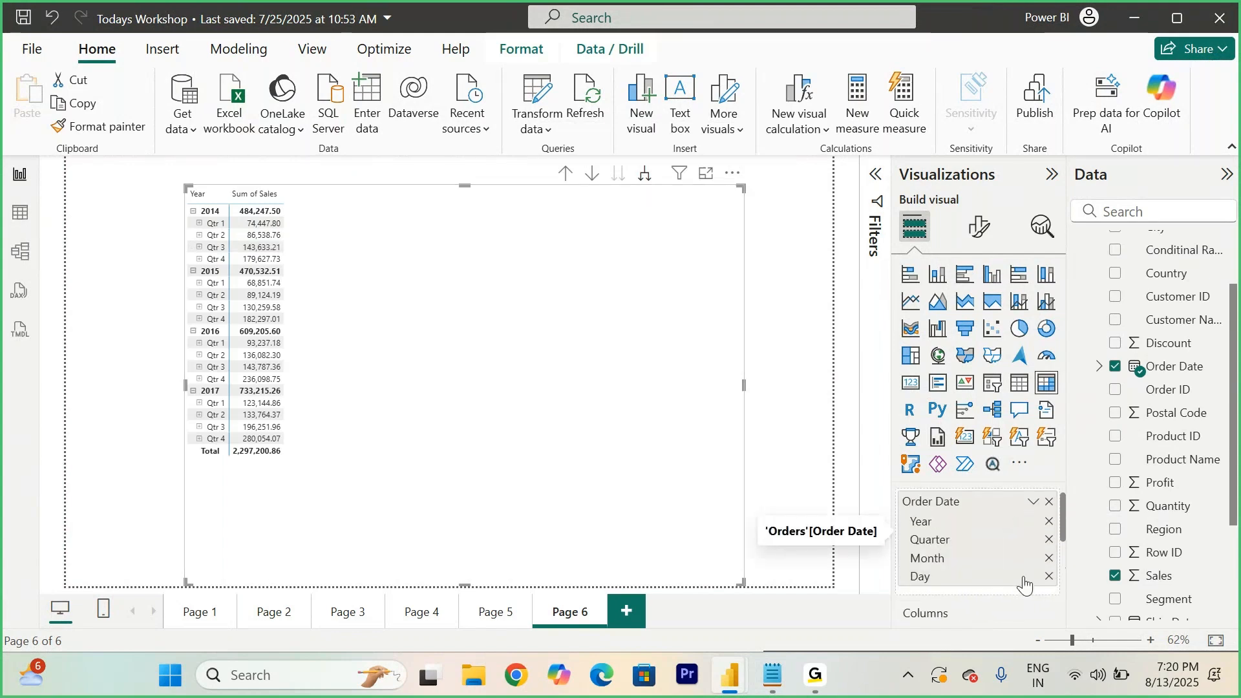
left_click(1050, 577)
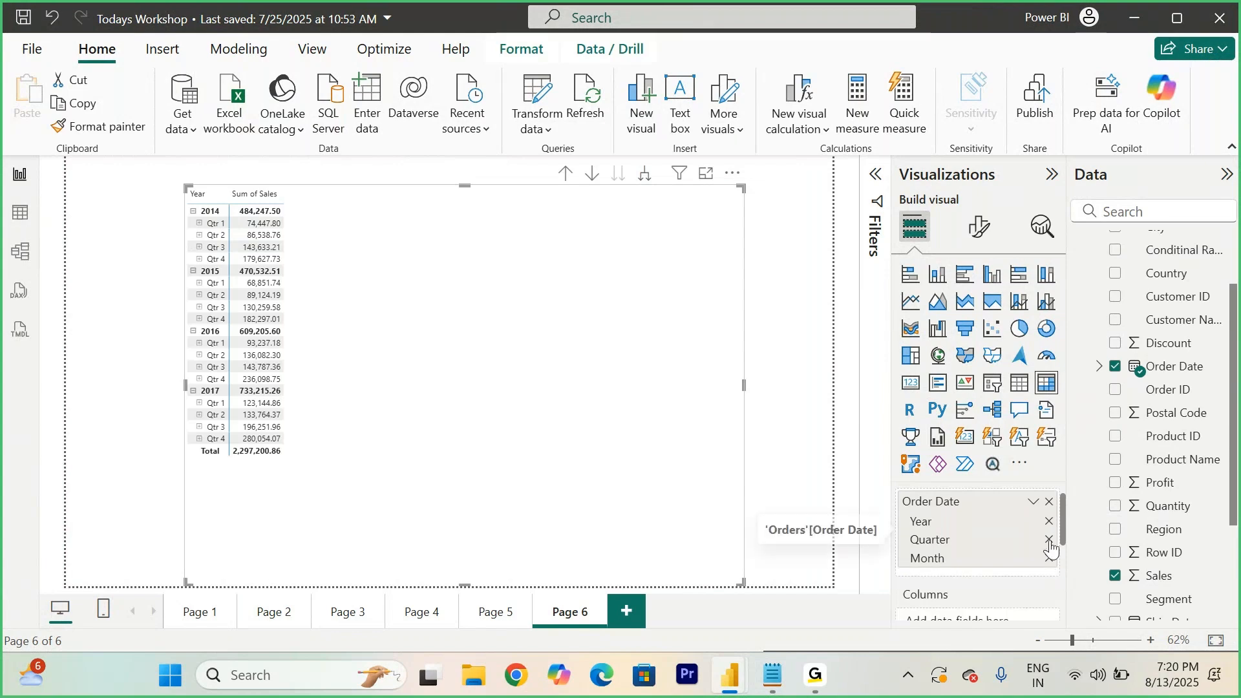
left_click(1049, 540)
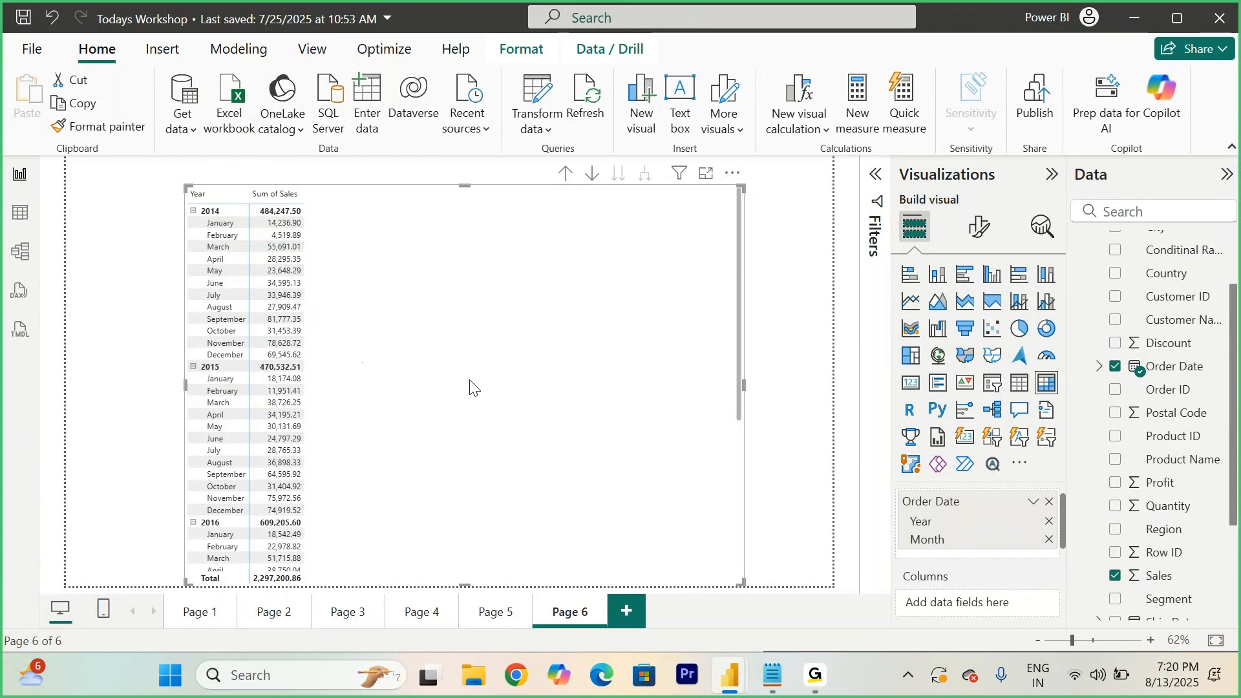
- Switch between the notes and the report to compare the Year Total formula's CALCULATE and ALL parts with the matrix
left_click(772, 675)
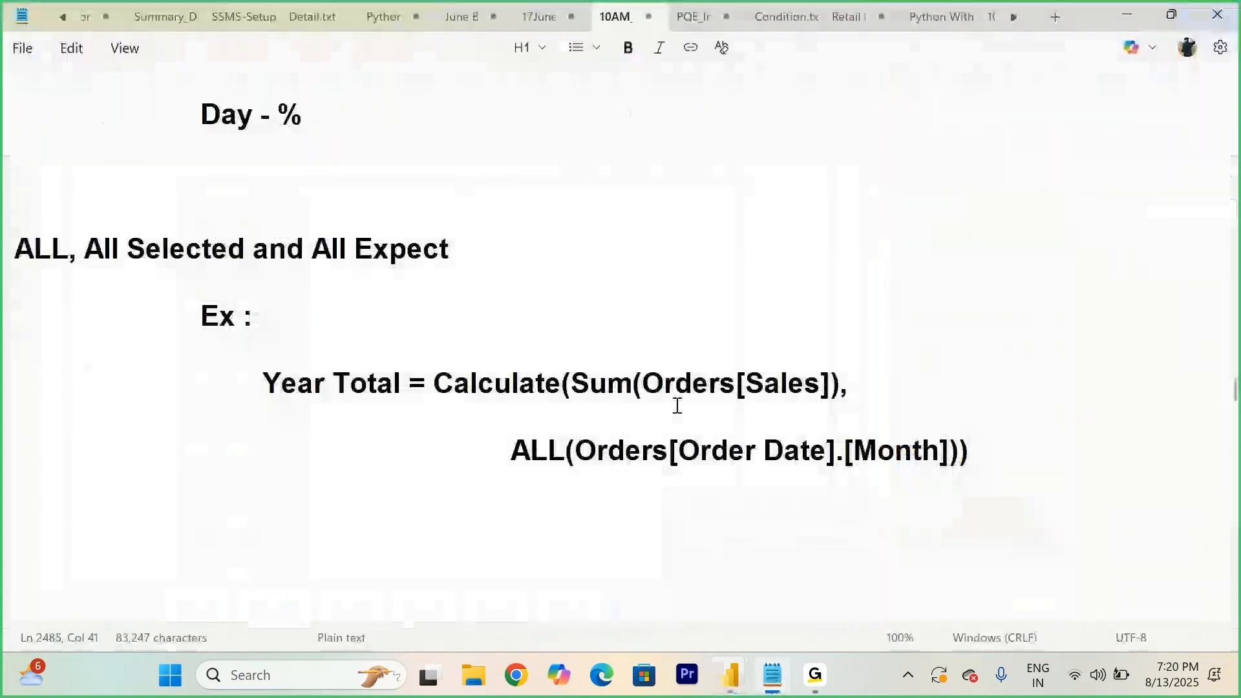
left_click_drag(432, 382, 778, 408)
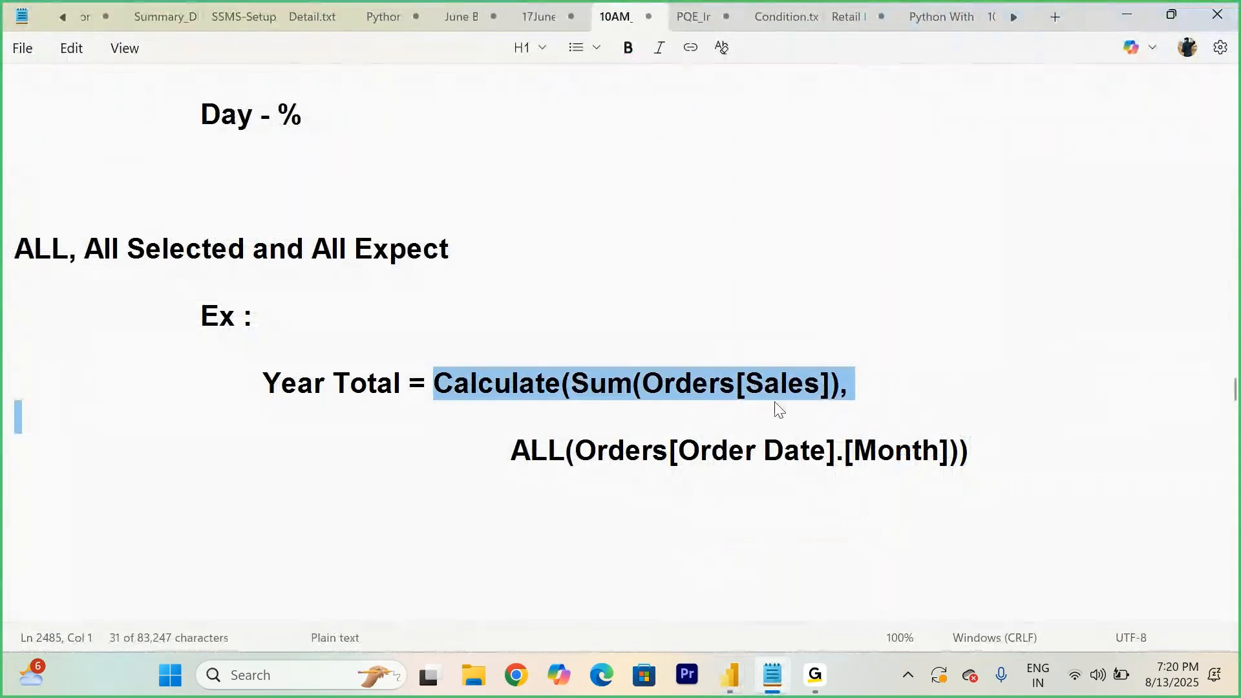
mouse_move(729, 676)
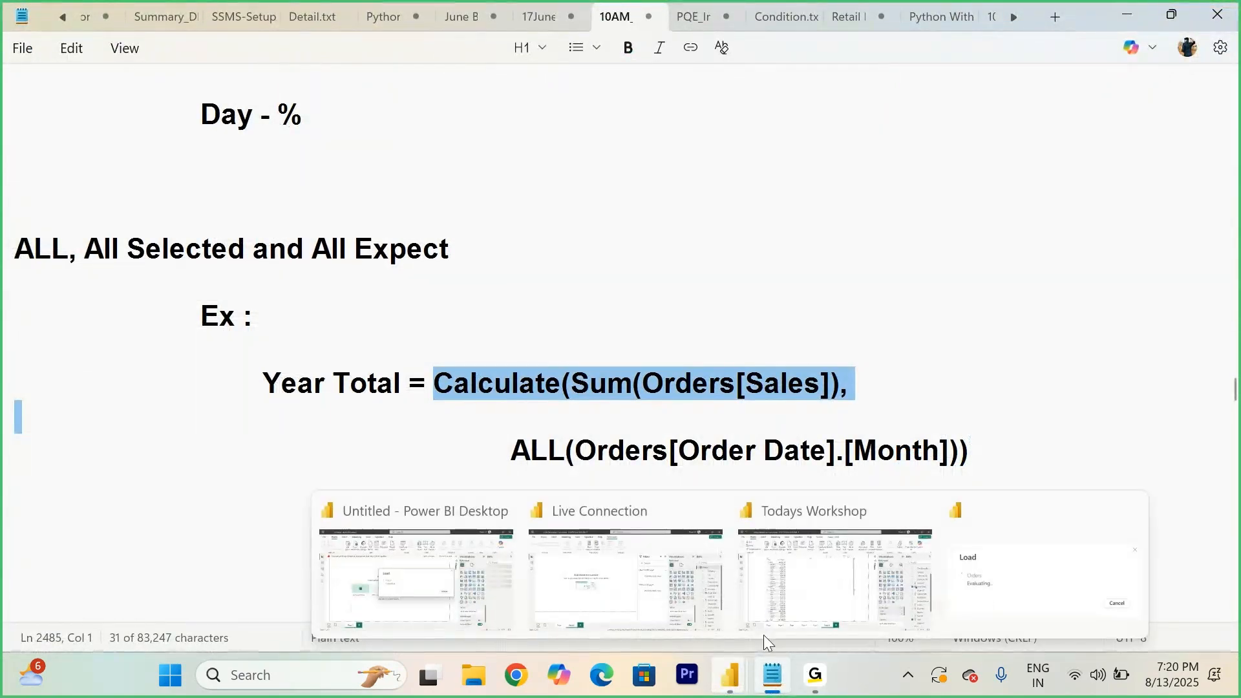
left_click(858, 579)
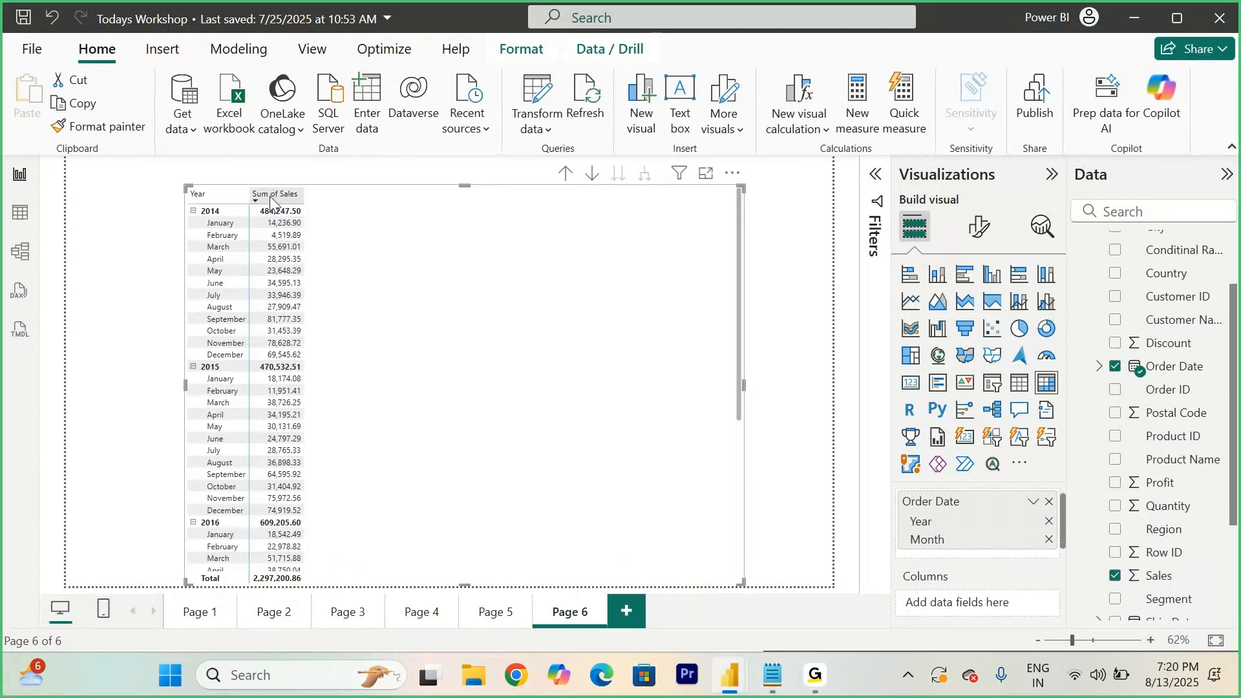
left_click(773, 675)
left_click(519, 452)
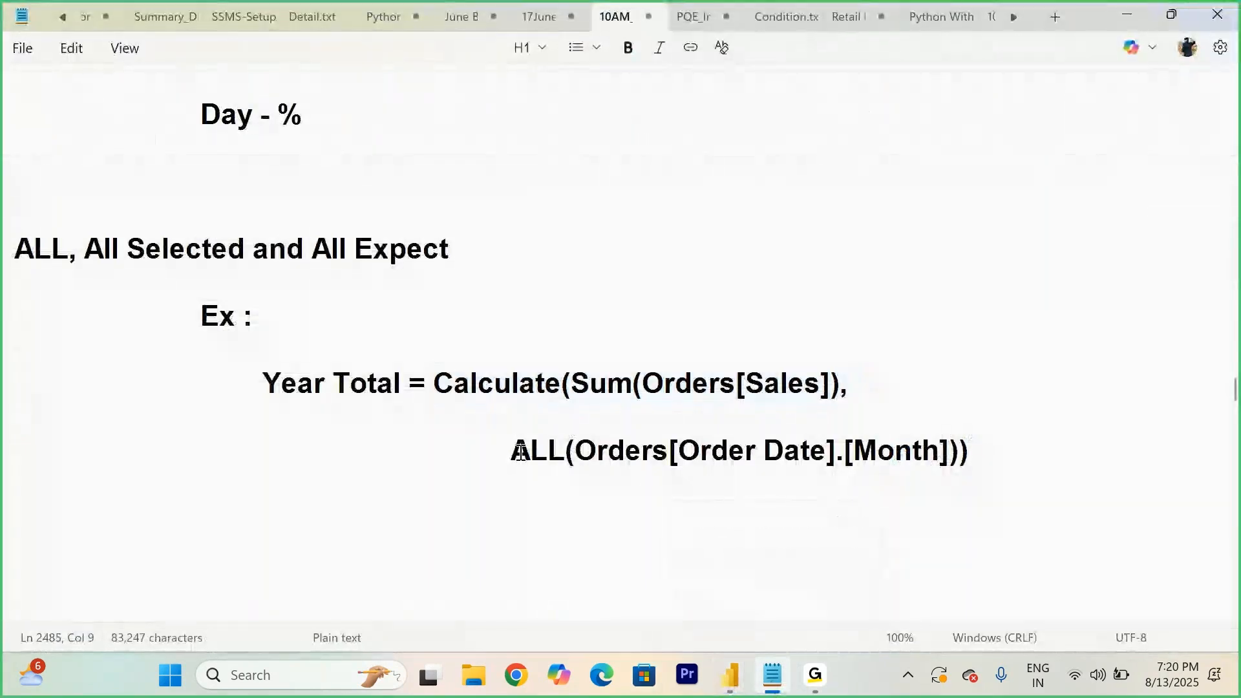
left_click_drag(520, 452, 568, 455)
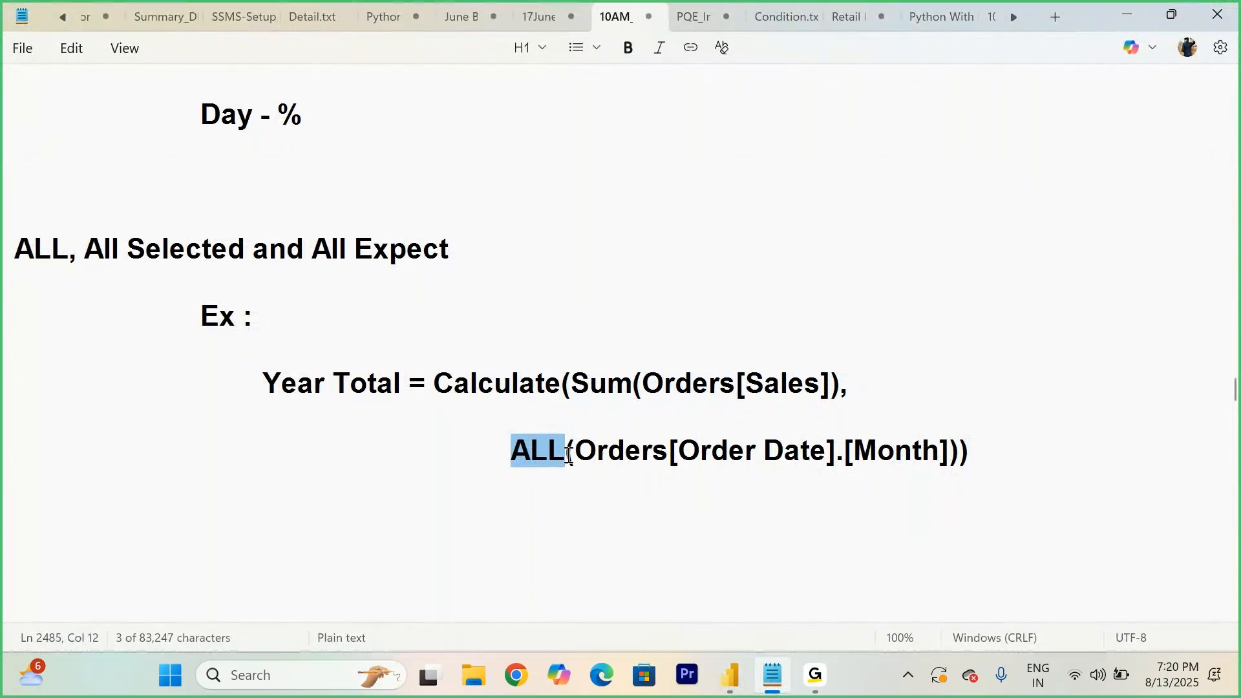
- Highlight parts of the Year Total formula and the ALL, All Selected and All Expect heading in the notes while explaining them
left_click_drag(575, 451, 945, 450)
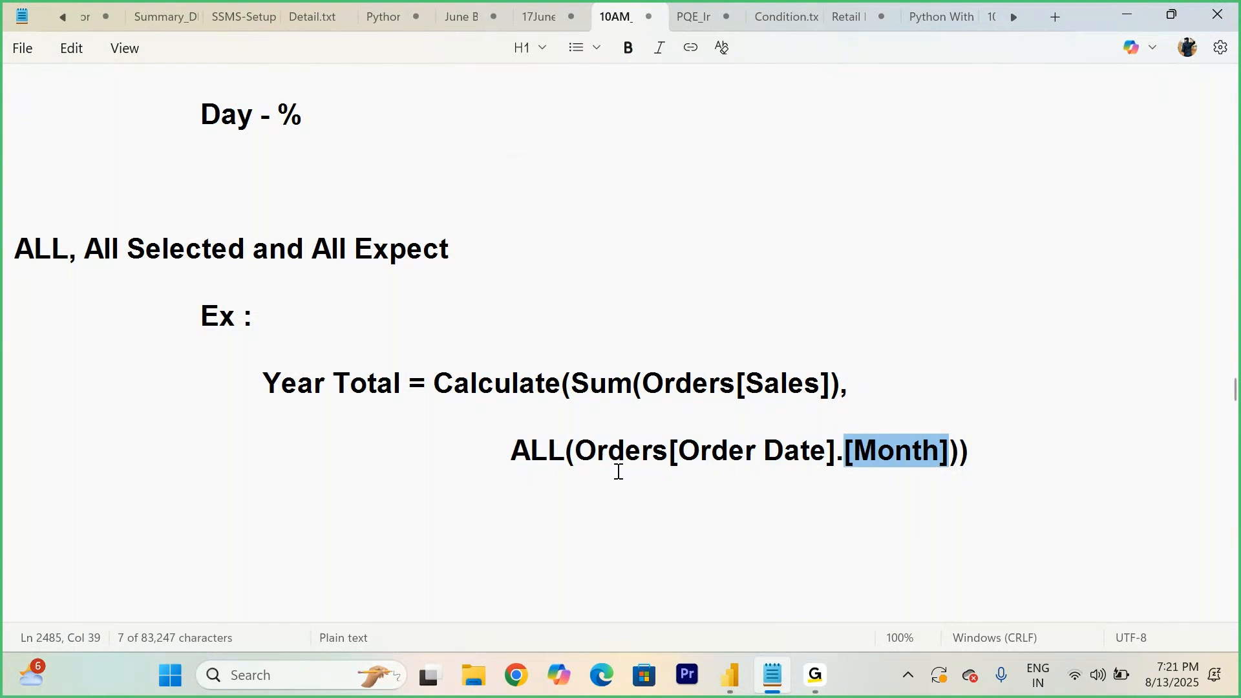
left_click_drag(512, 451, 557, 451)
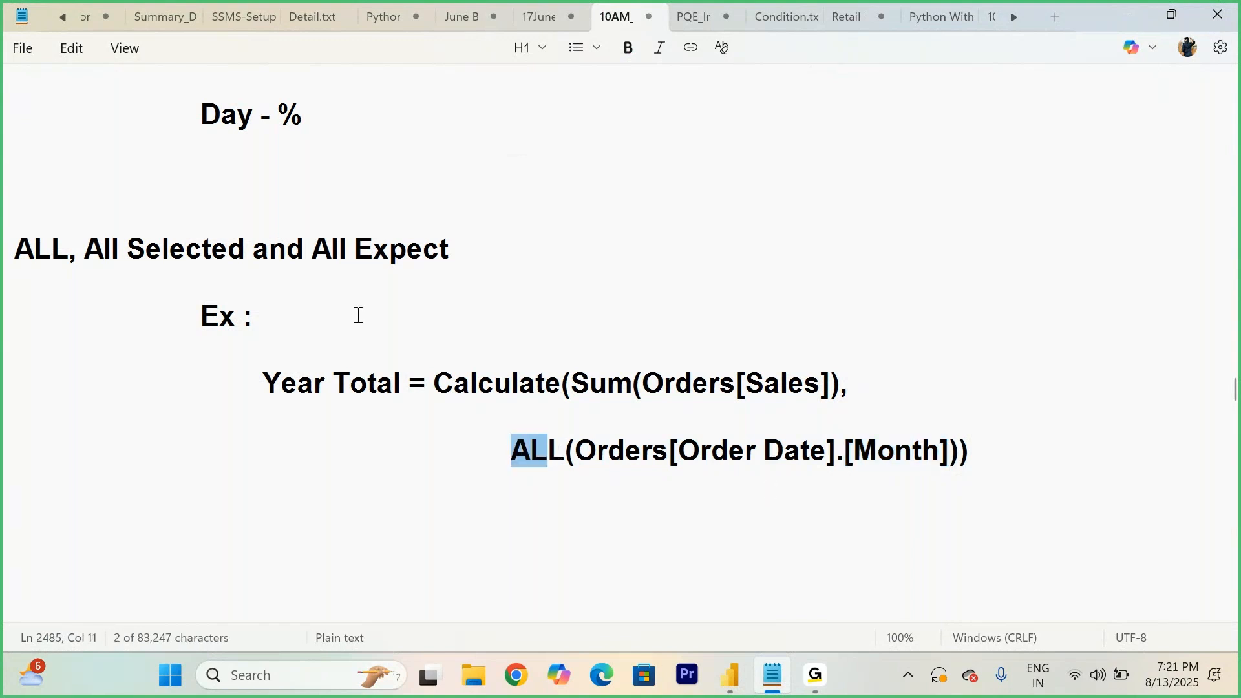
left_click_drag(477, 249, 20, 252)
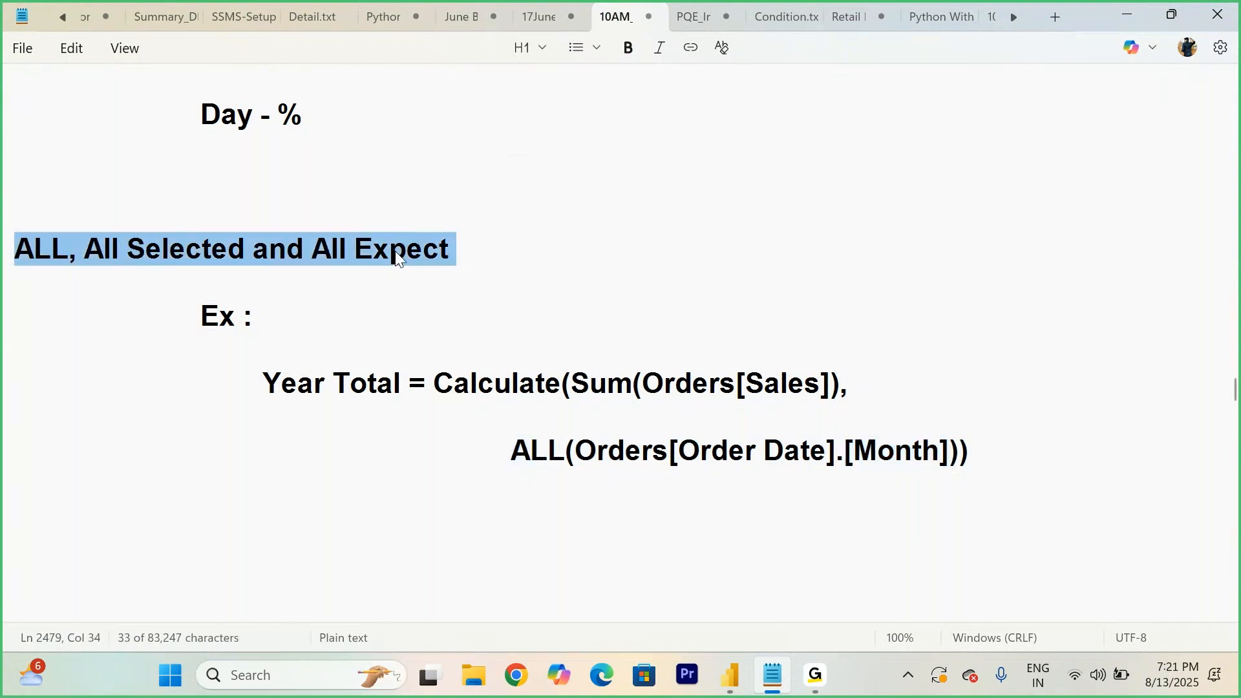
left_click_drag(519, 249, 20, 244)
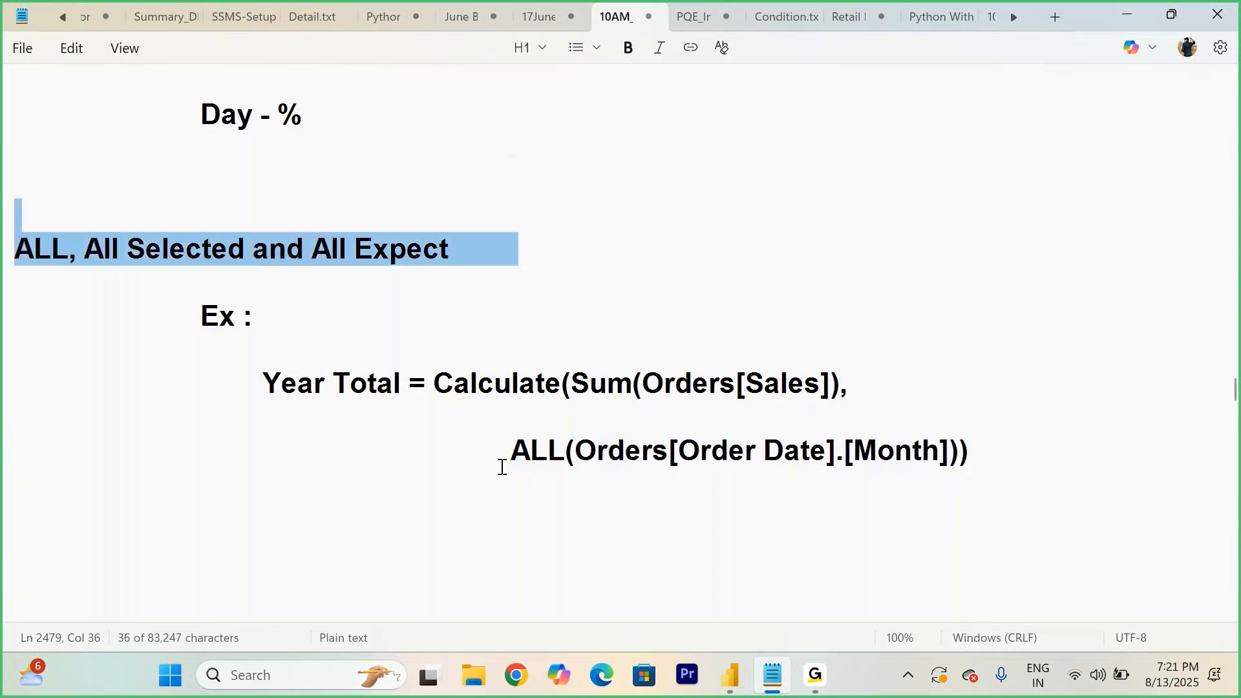
left_click_drag(510, 455, 562, 461)
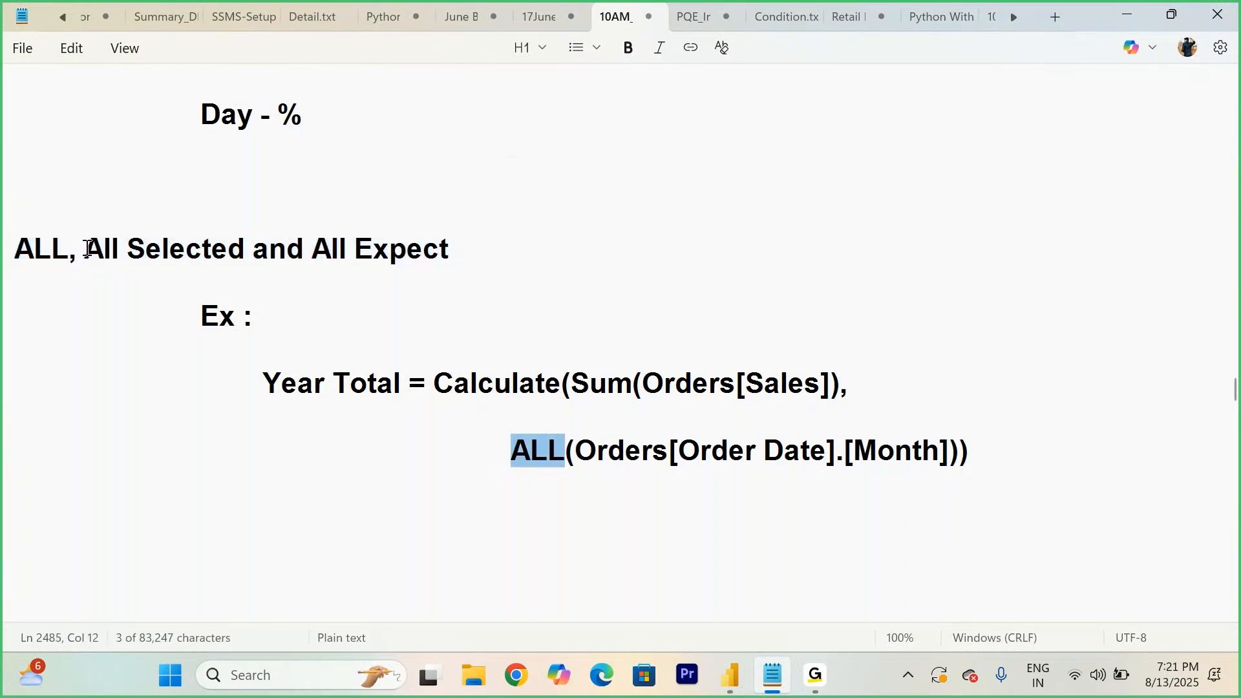
left_click_drag(86, 248, 230, 241)
left_click_drag(311, 248, 429, 252)
left_click(545, 321)
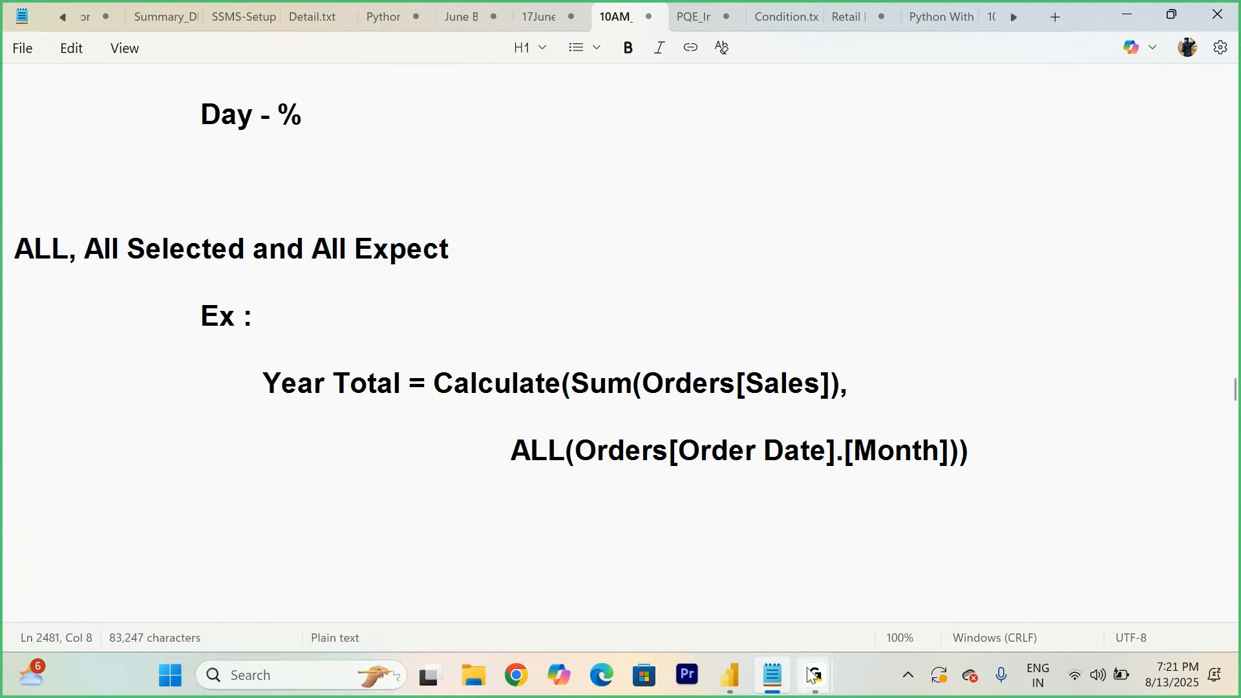
left_click_drag(980, 457, 435, 383)
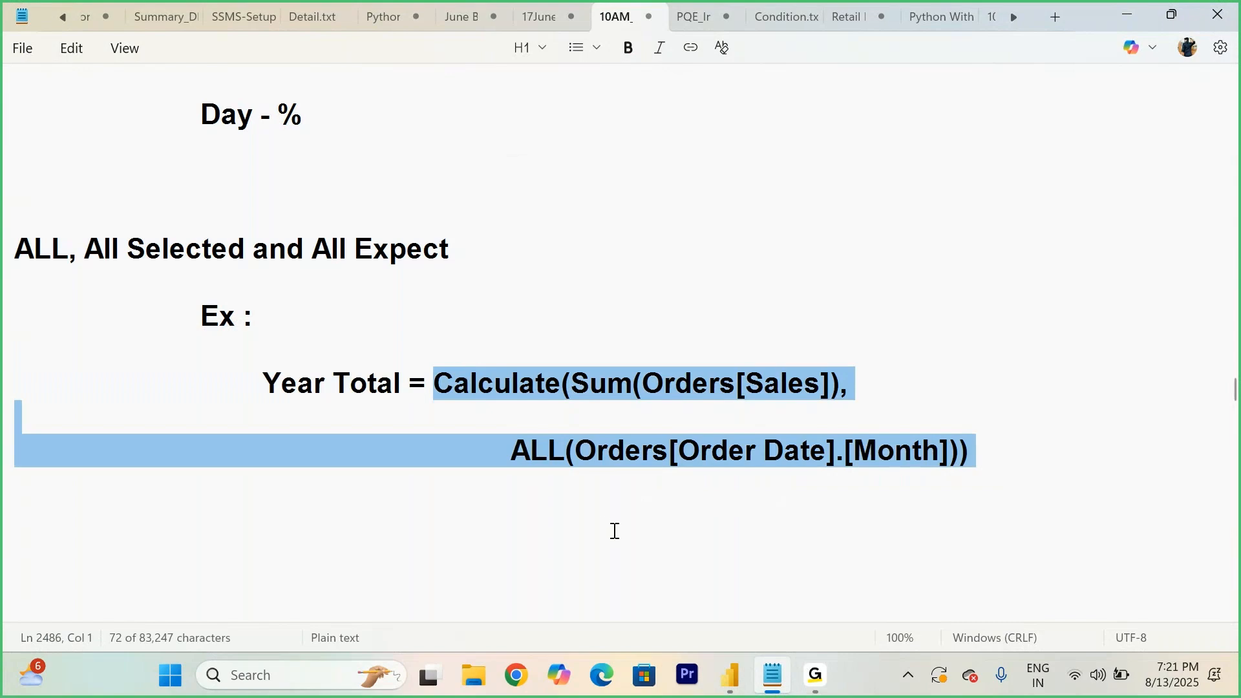
left_click(615, 532)
- In Power BI, create a new measure on Orders: Total Year = CALCULATE(SUM(Orders[Sales]), ALL(Orders[Order Date].[Month]))
mouse_move(743, 679)
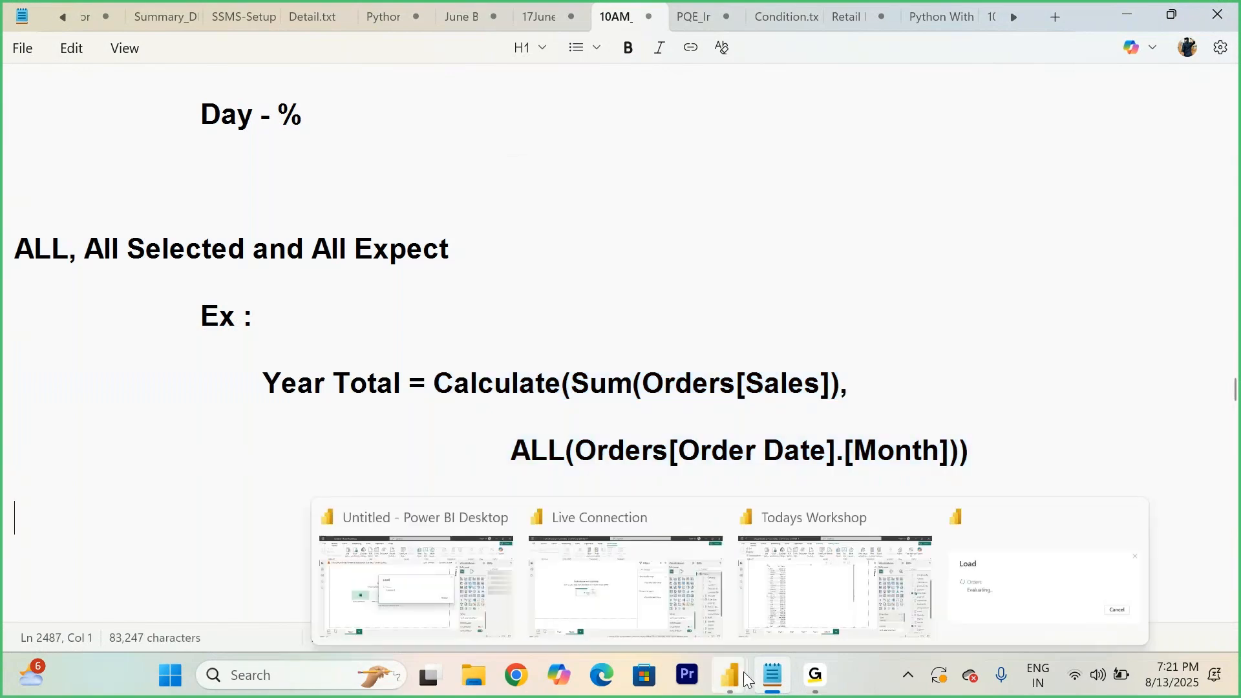
left_click(875, 576)
scroll(1191, 250, "up", 3)
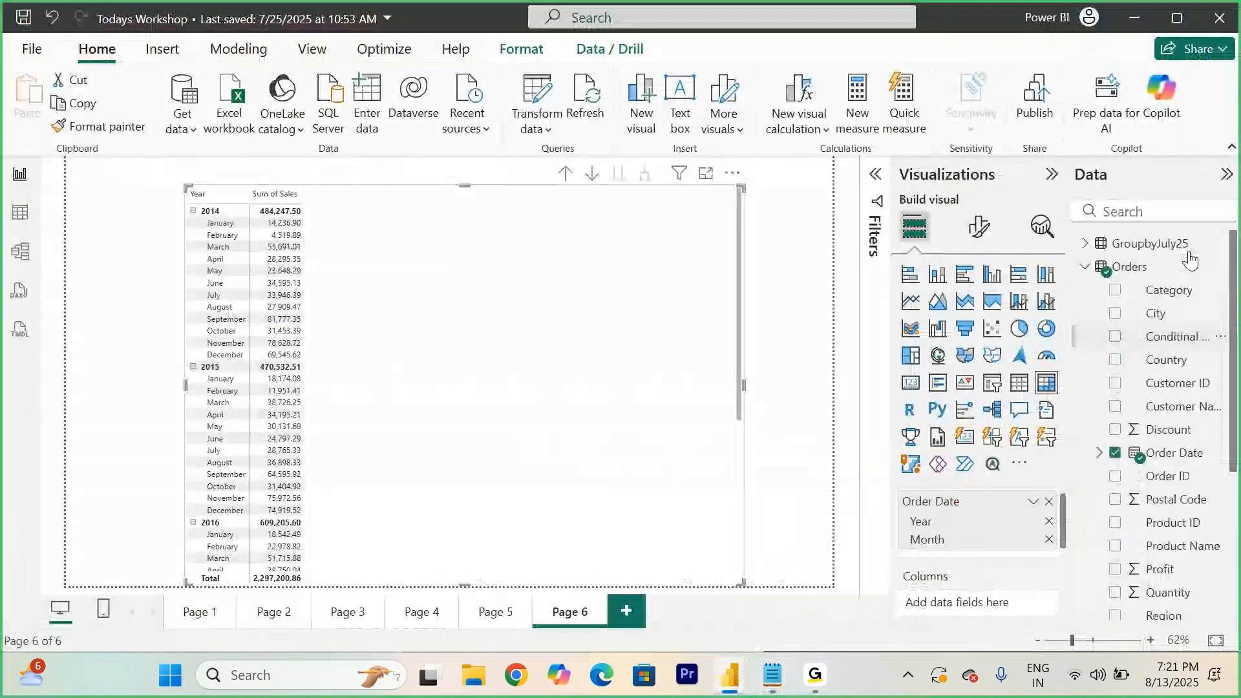
right_click(1101, 267)
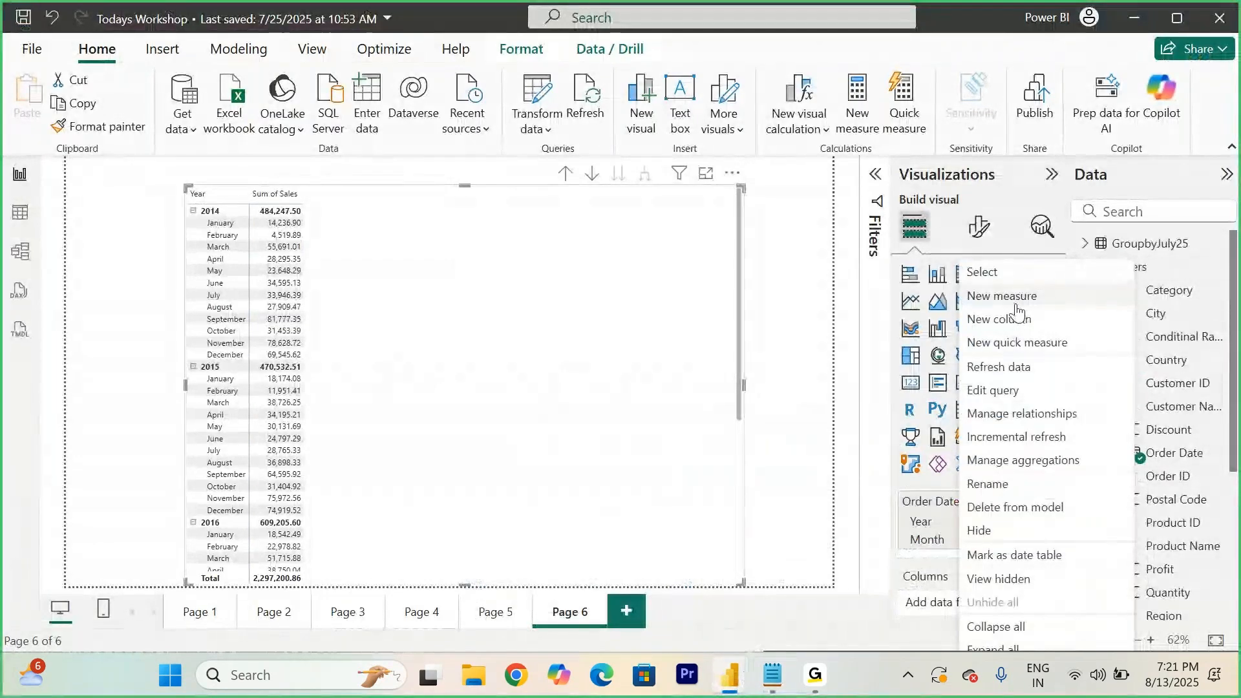
left_click(1018, 302)
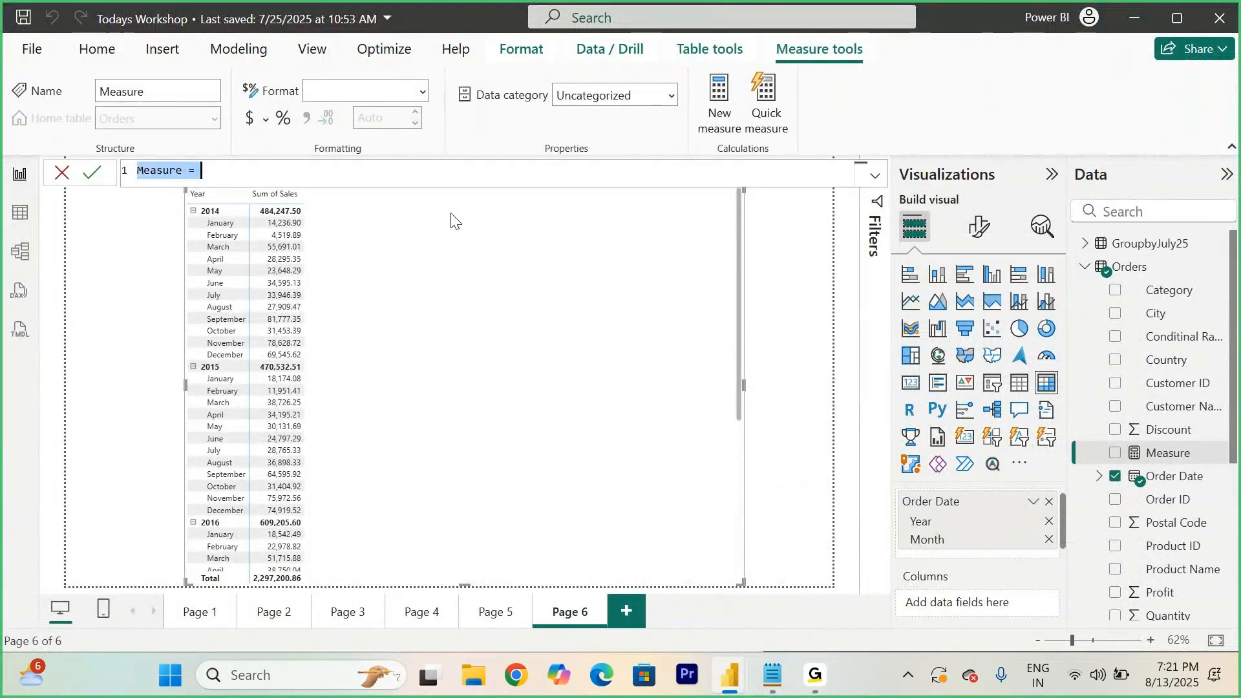
type("Total Y")
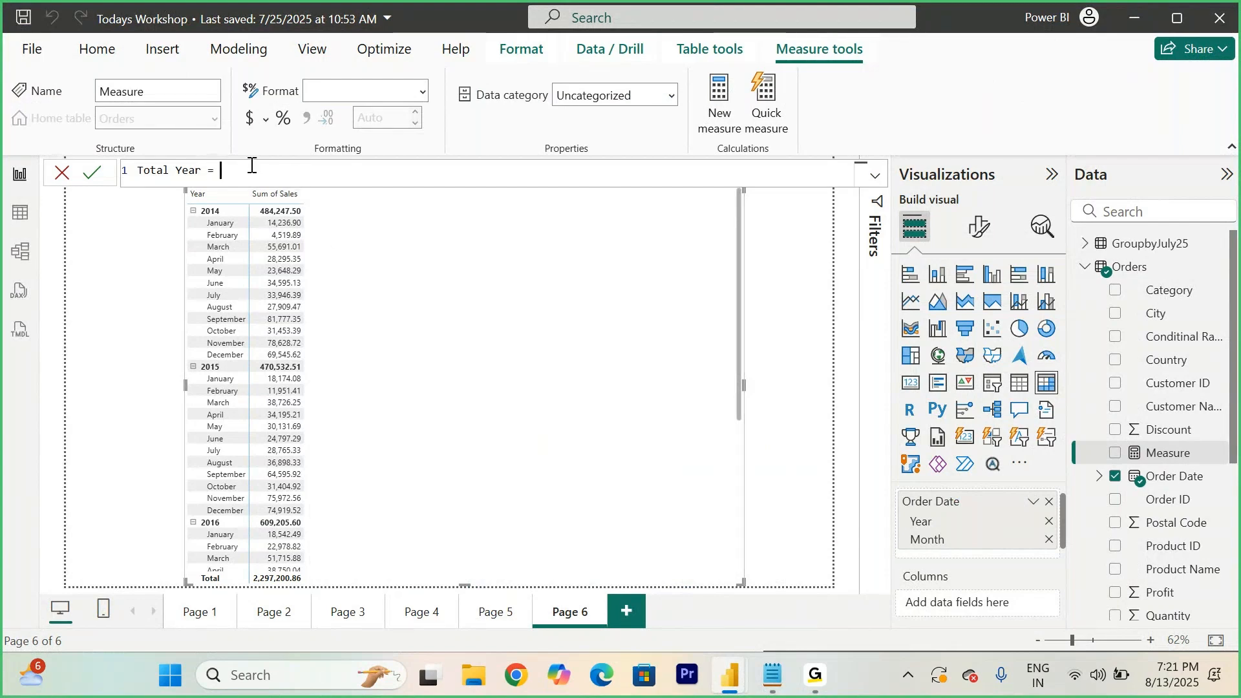
type("CAL")
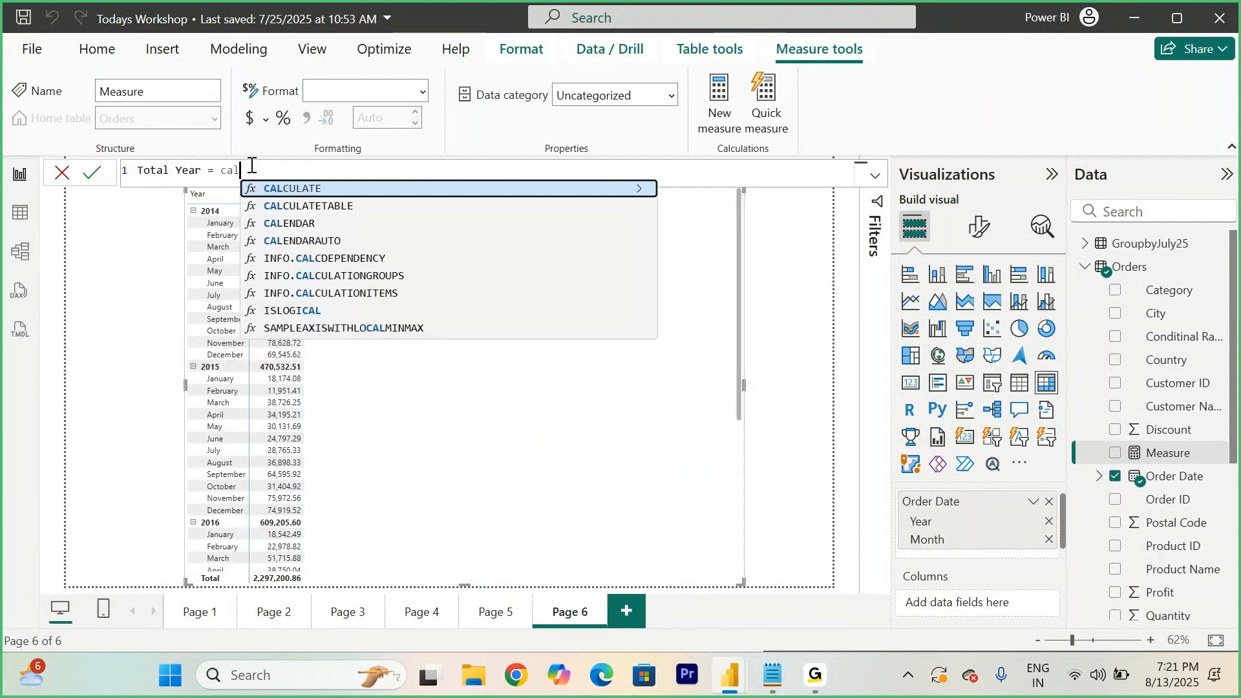
key("Tab")
type("SUM(")
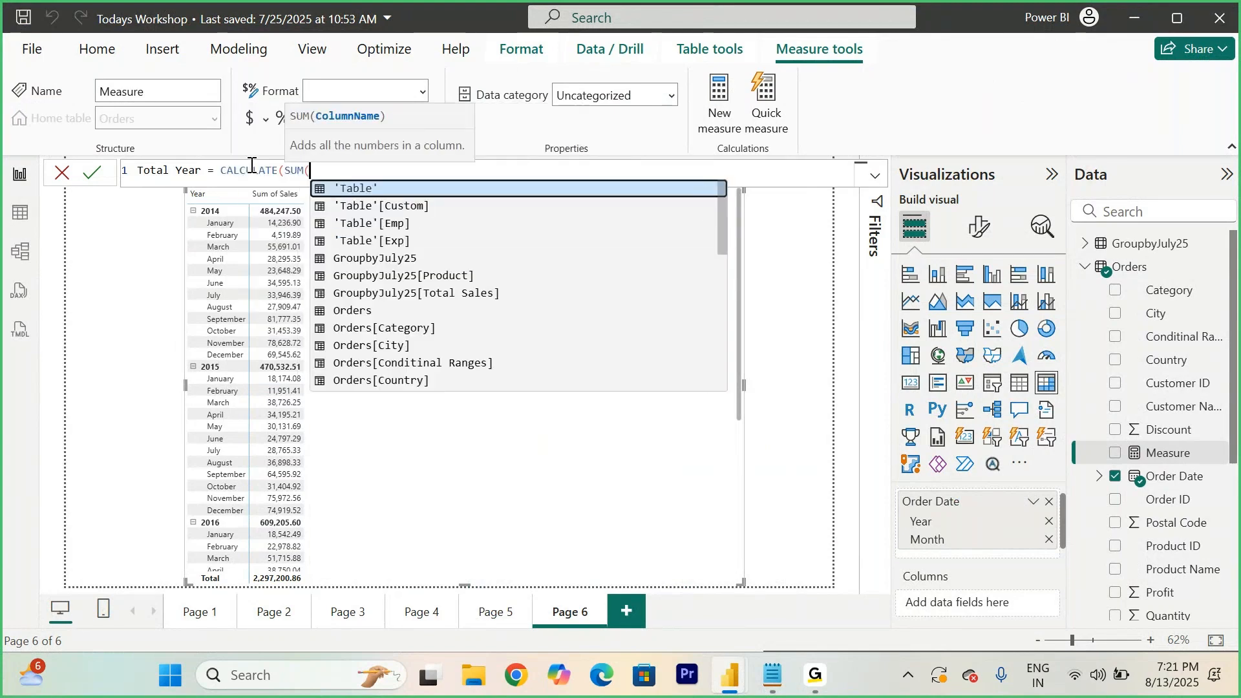
type("Orders[Sale")
key("Tab")
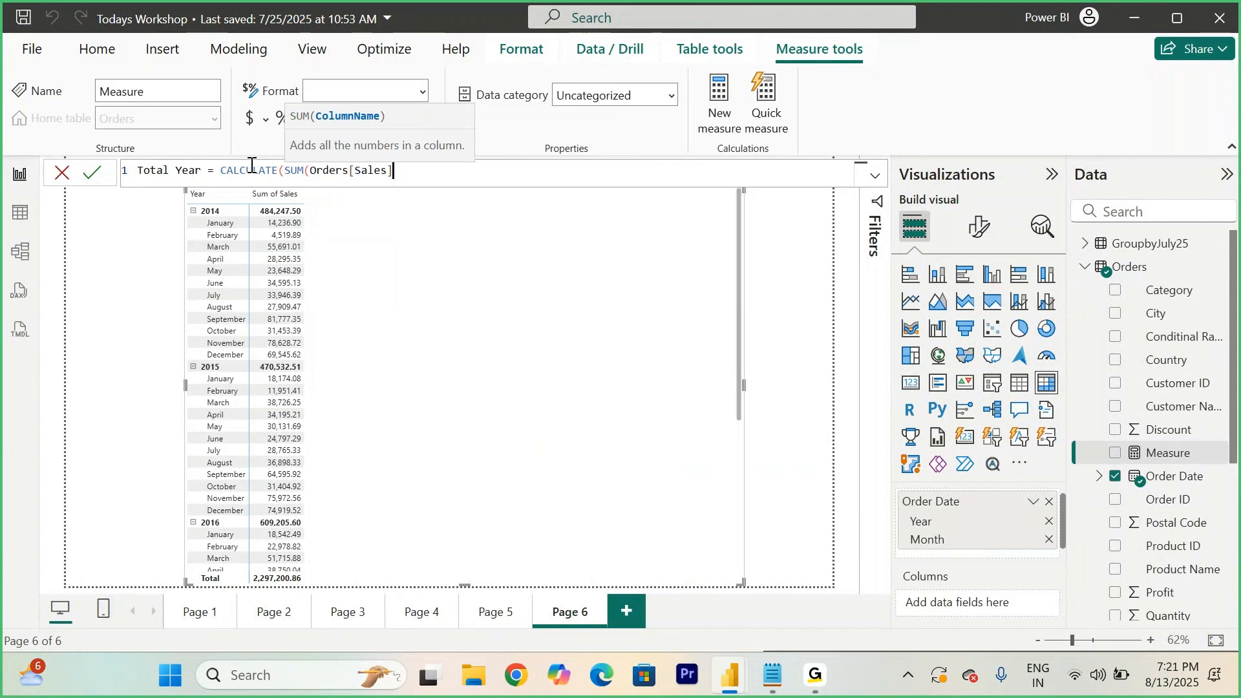
type("),")
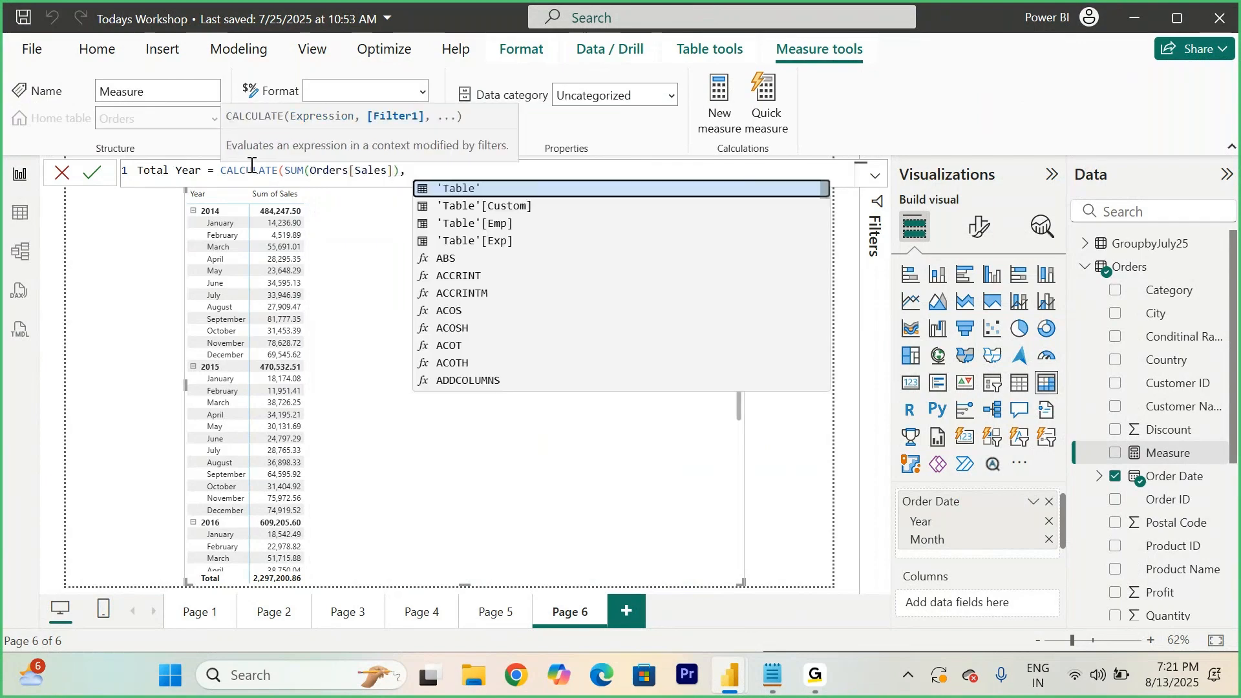
type(" ALL(")
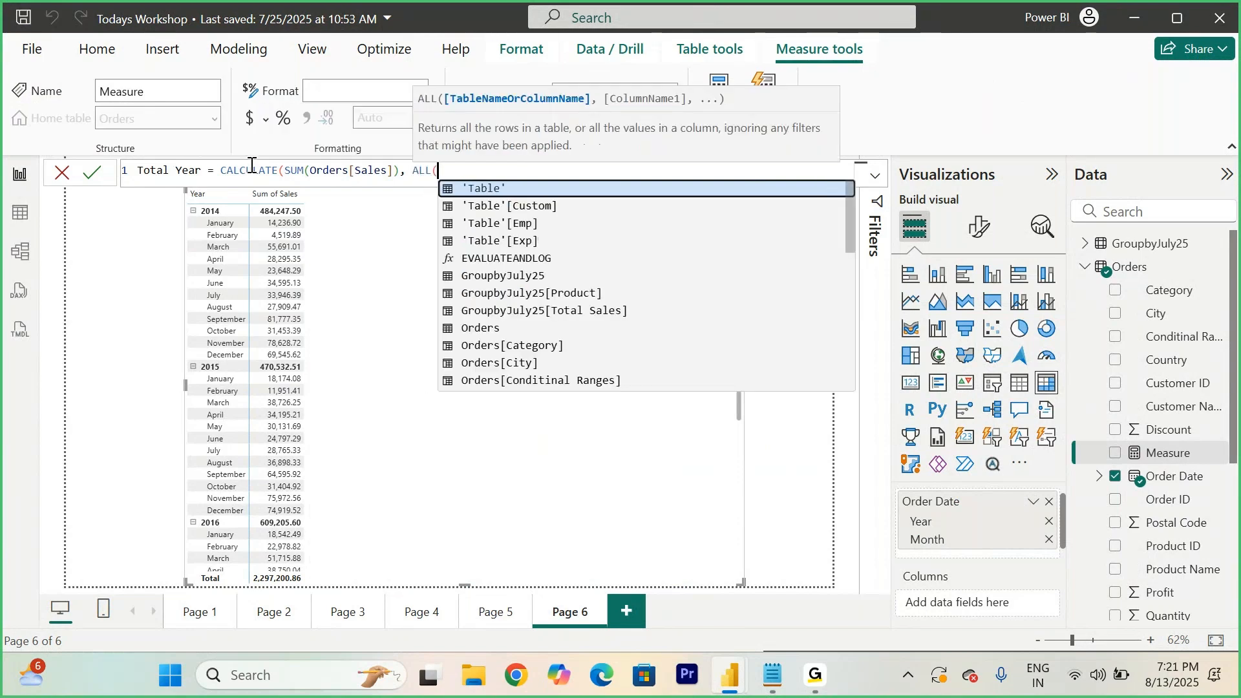
type("order")
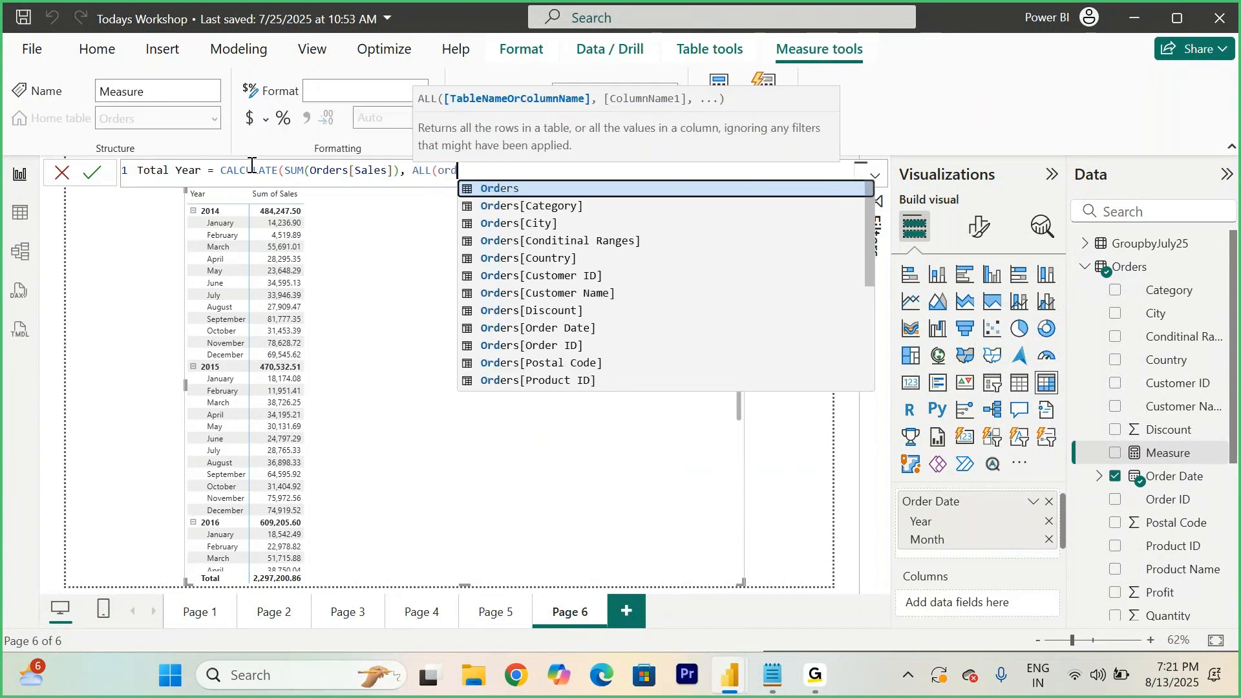
key("Down")
key("Down")
key("Down")
key("Down")
key("Down")
key("Down")
key("Down")
key("Down")
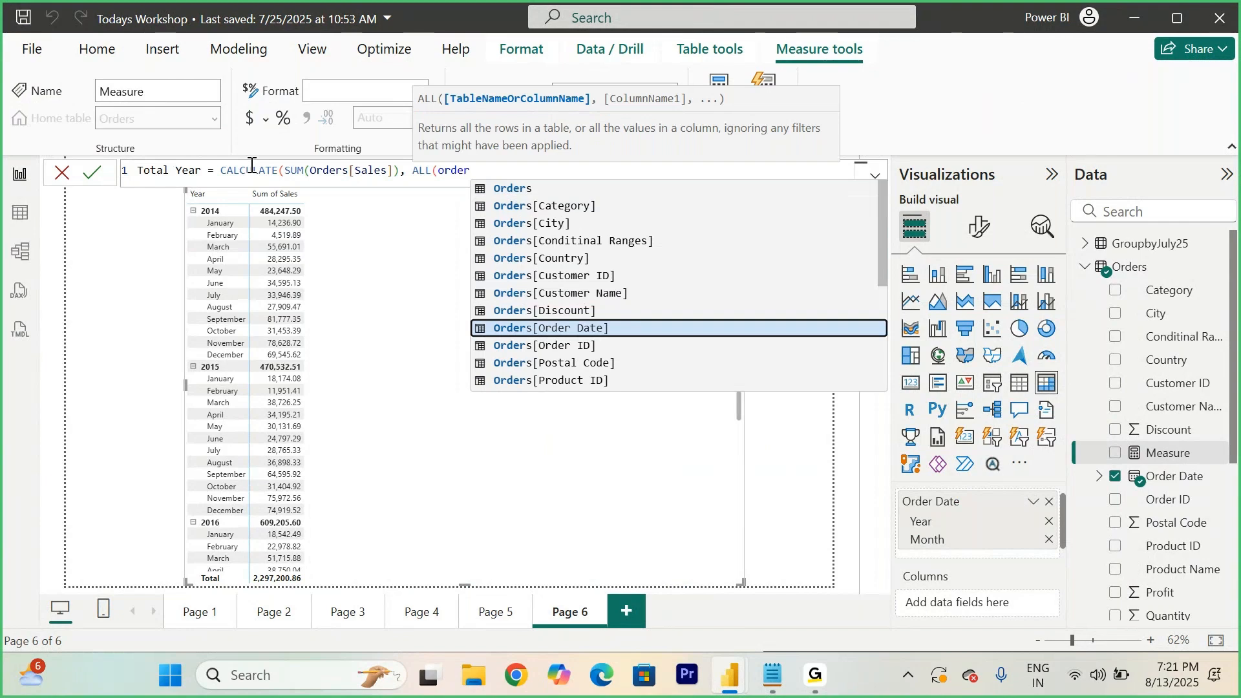
key("Tab")
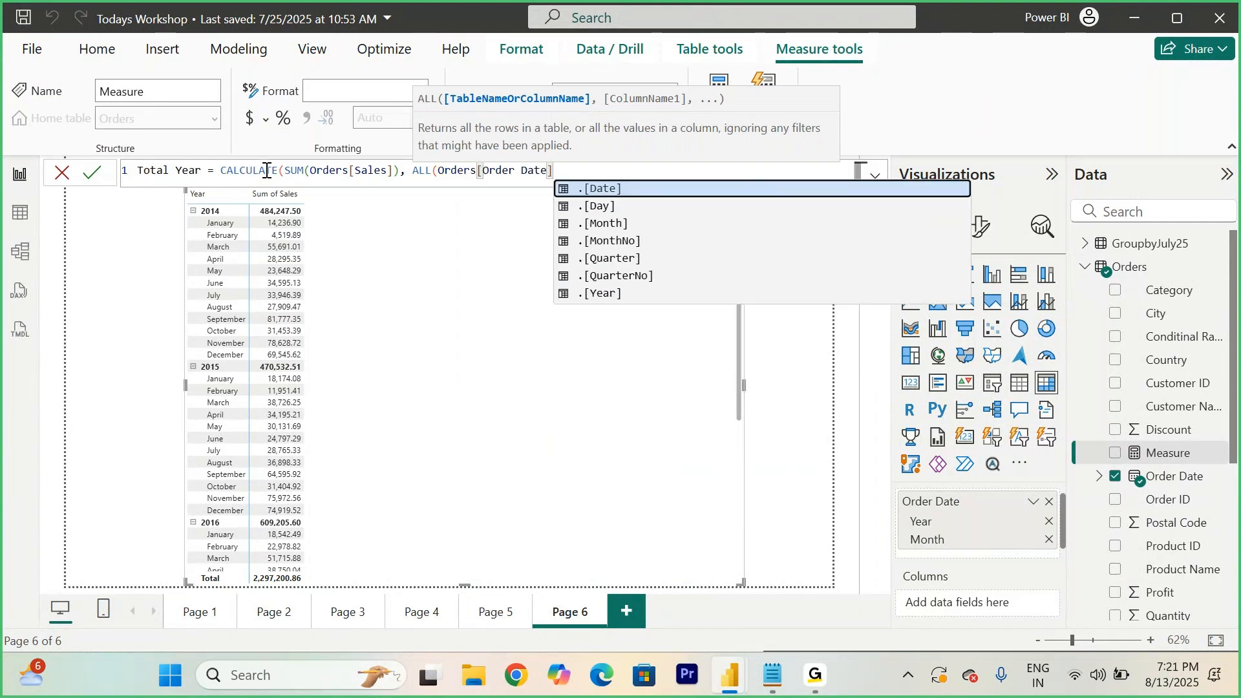
left_click(618, 223)
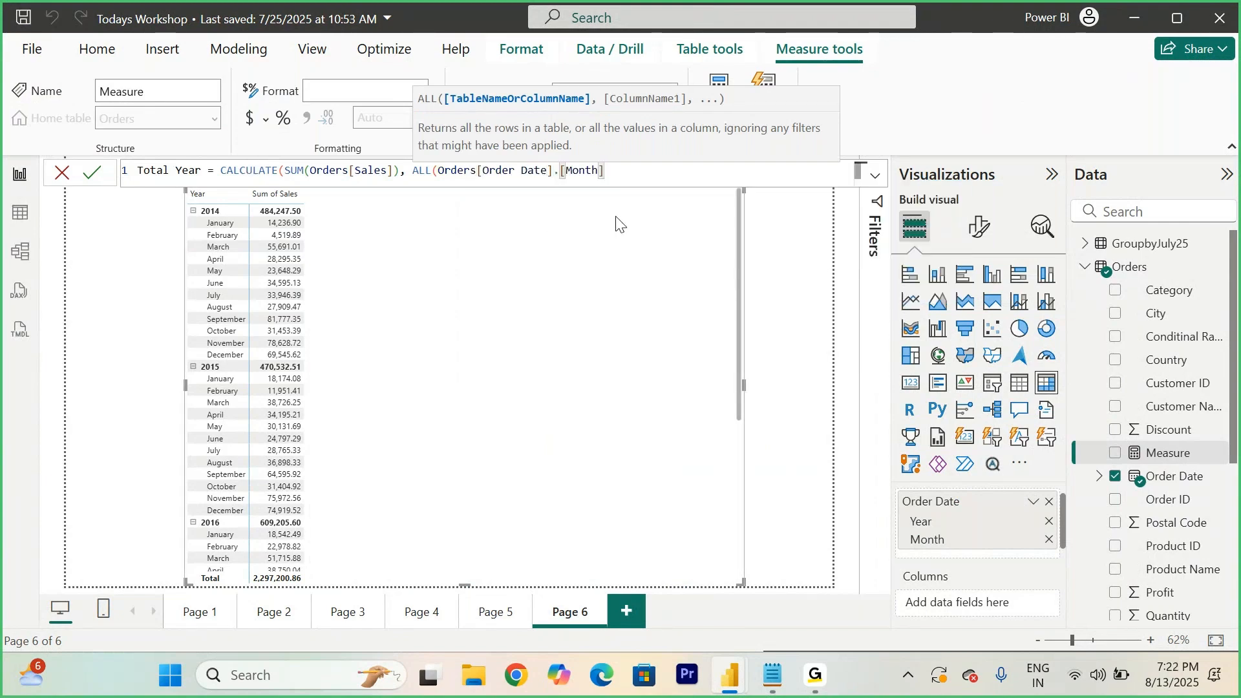
type(")")
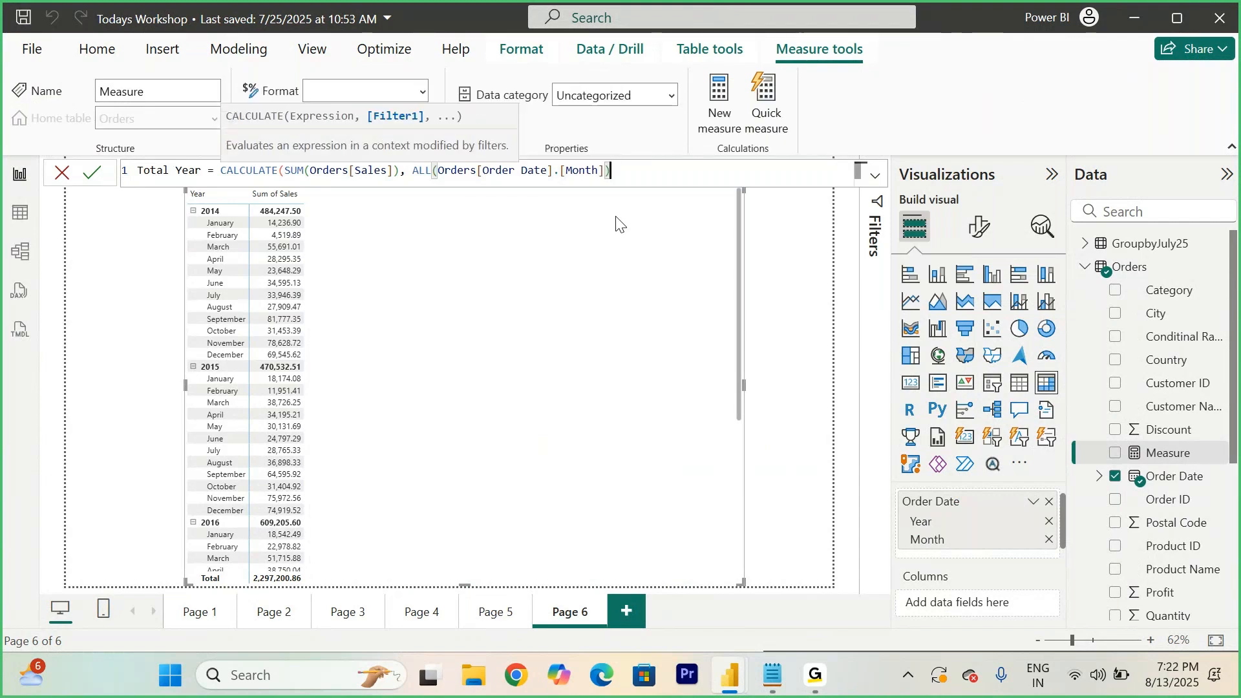
type(")")
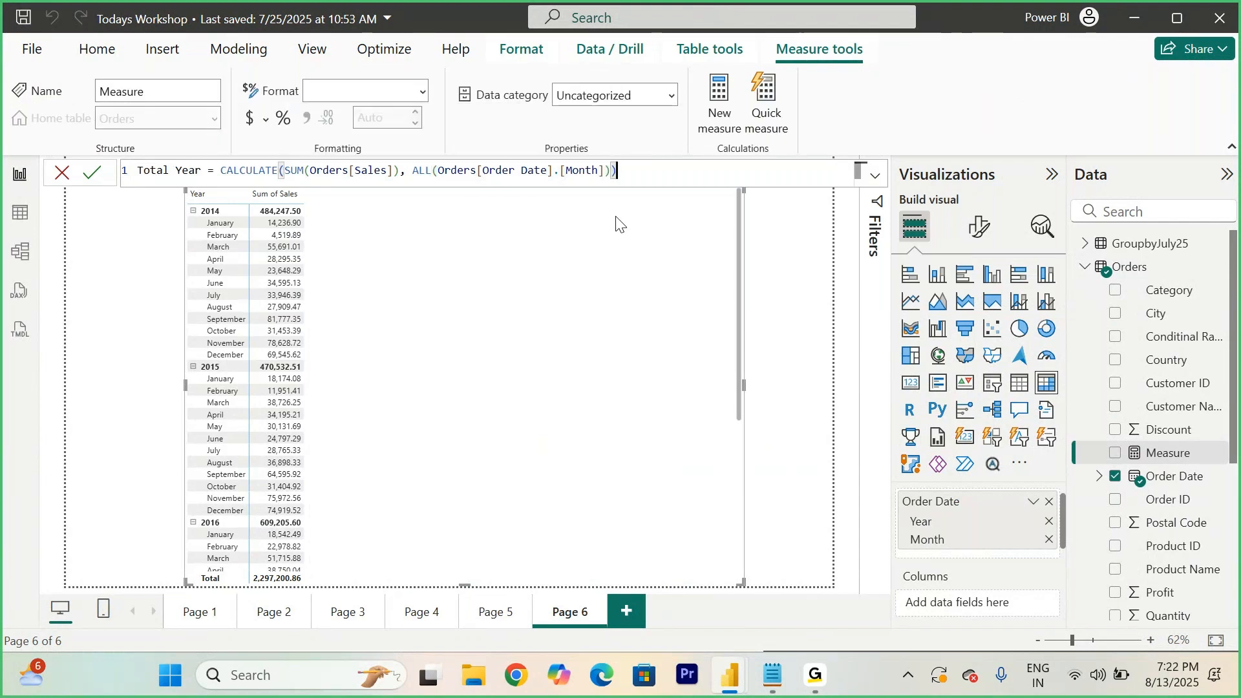
left_click(94, 172)
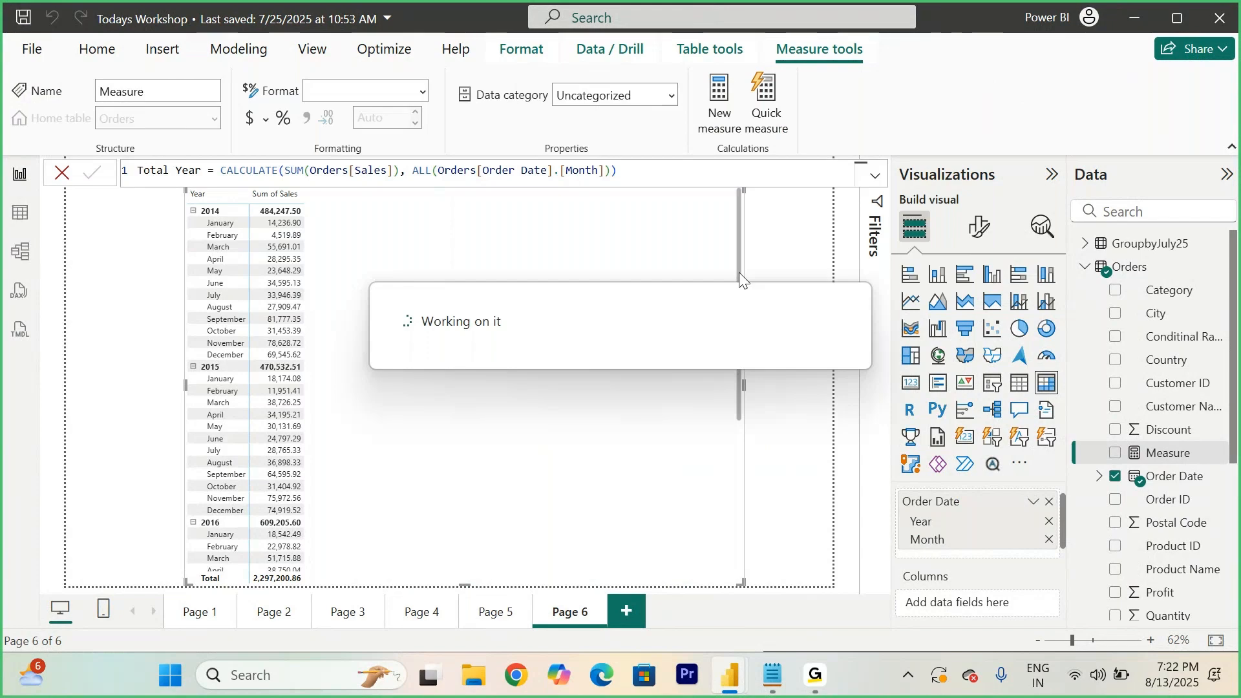
- Add the Total Year measure to the matrix values next to Sum of Sales
scroll(1156, 492, "down", 5)
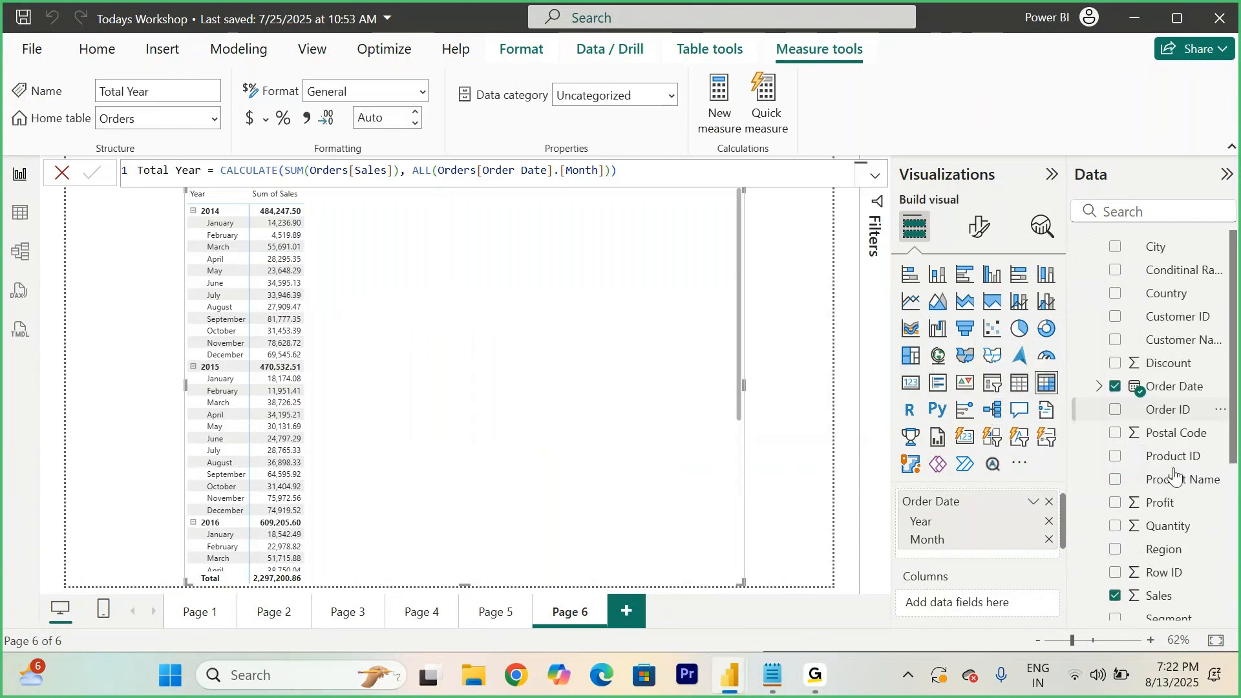
left_click_drag(1160, 540, 456, 435)
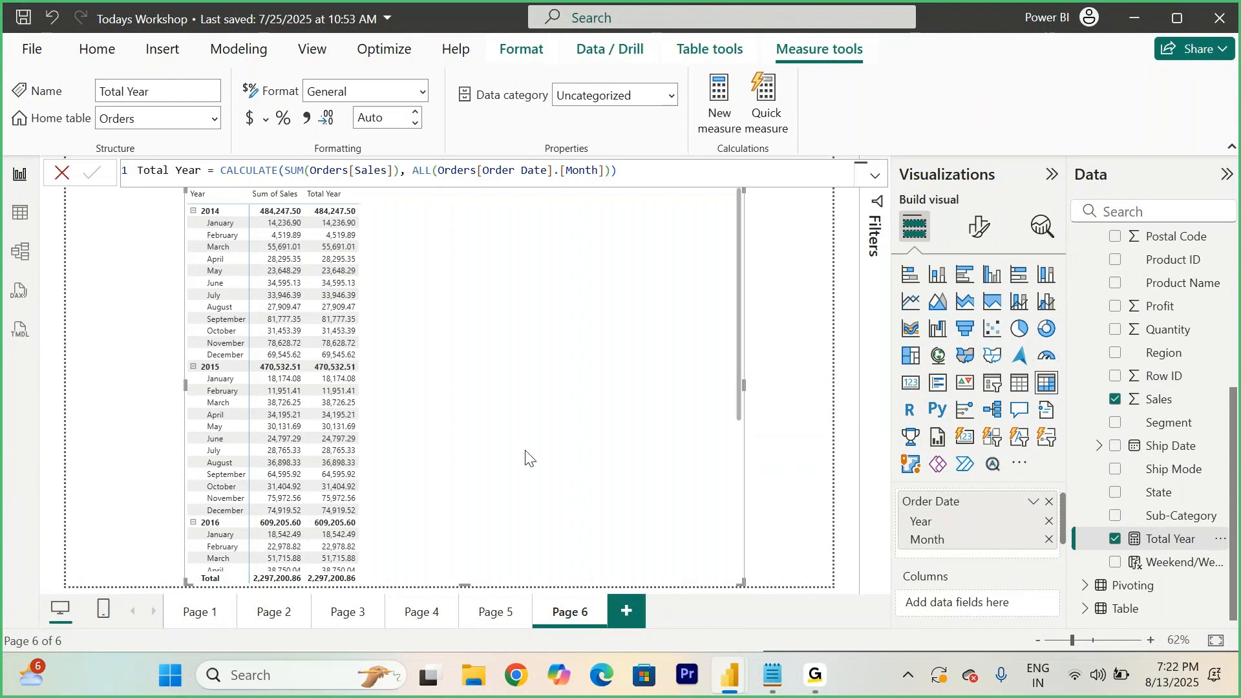
- Back in the notes, add the example line "Computer - 60/100 = 60%" below the formula, followed by blank lines
left_click(774, 684)
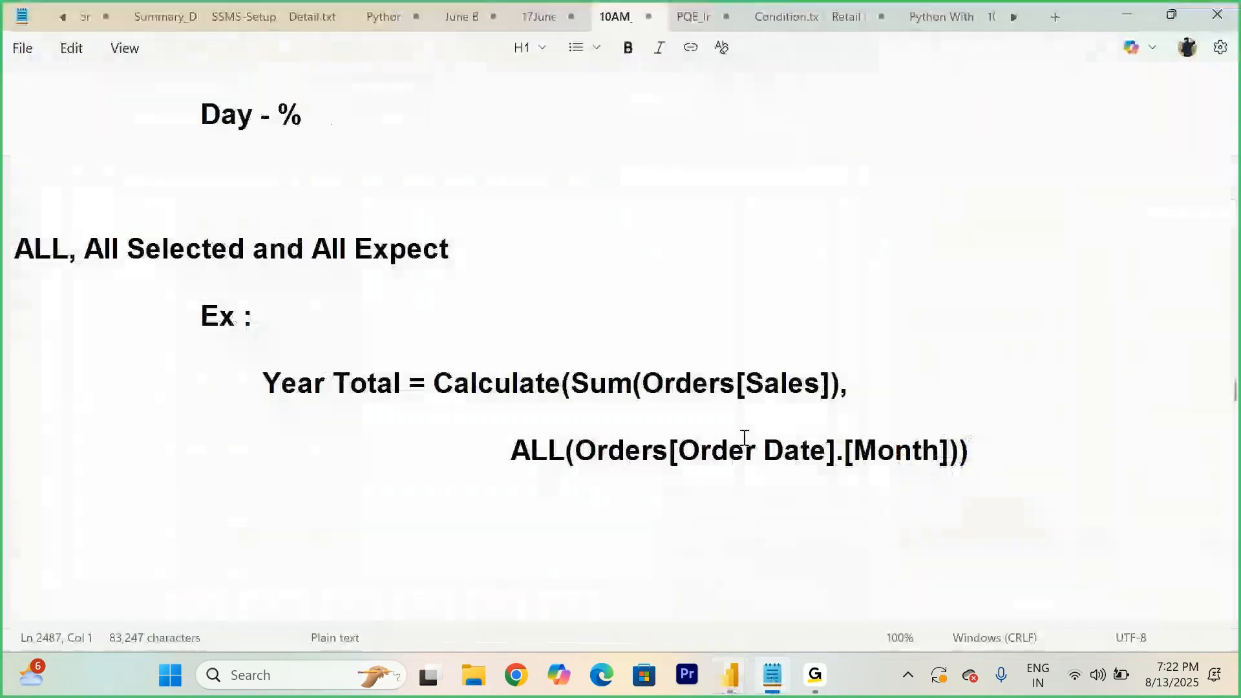
left_click(1009, 460)
key("Return")
key("Return")
key("Return")
key("Tab")
key("Tab")
type("M")
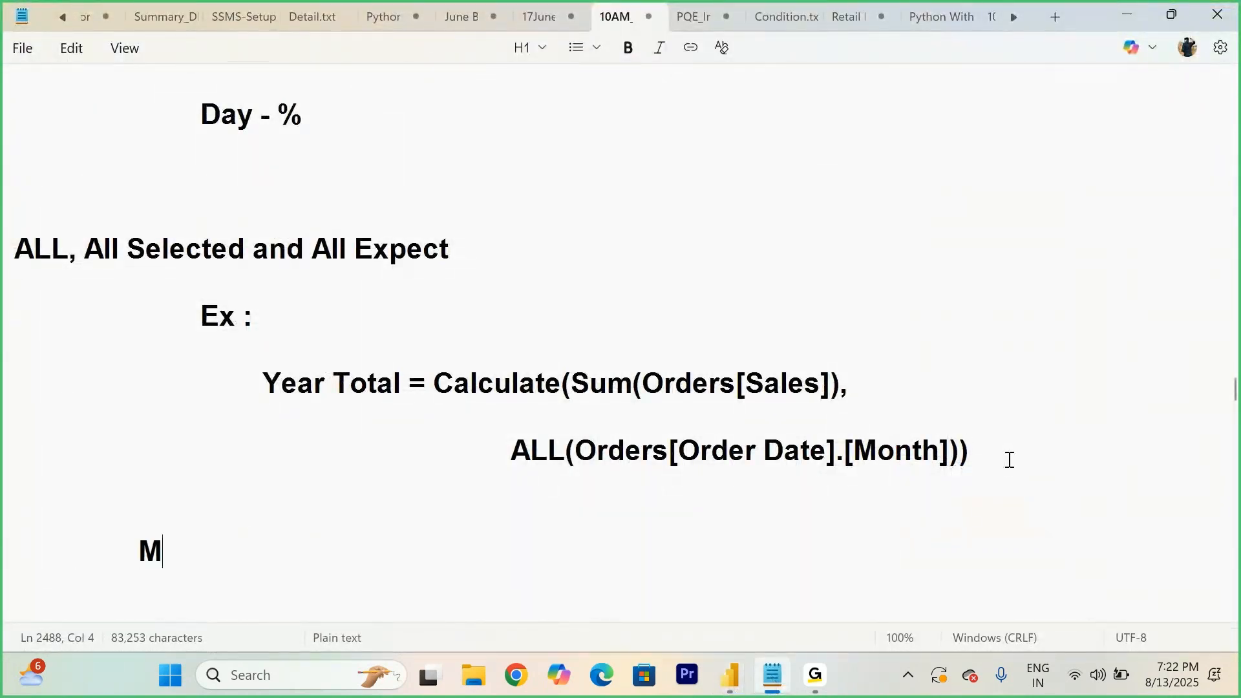
key("BackSpace")
key("BackSpace")
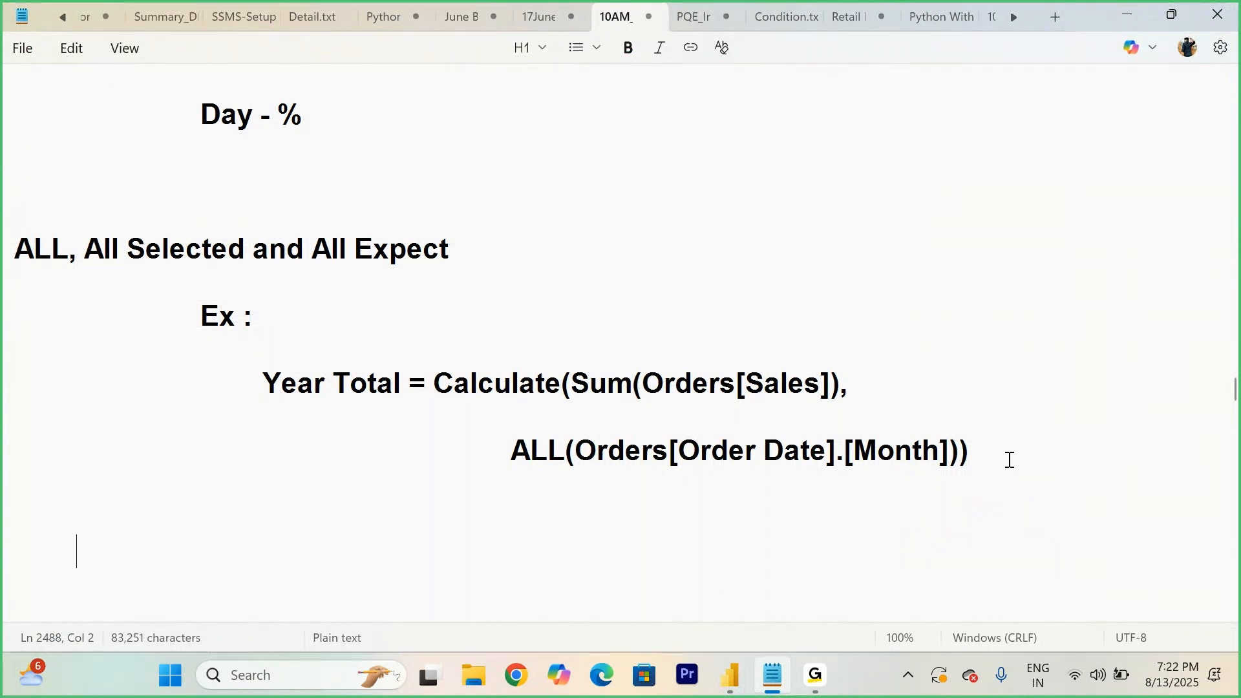
type("Compute")
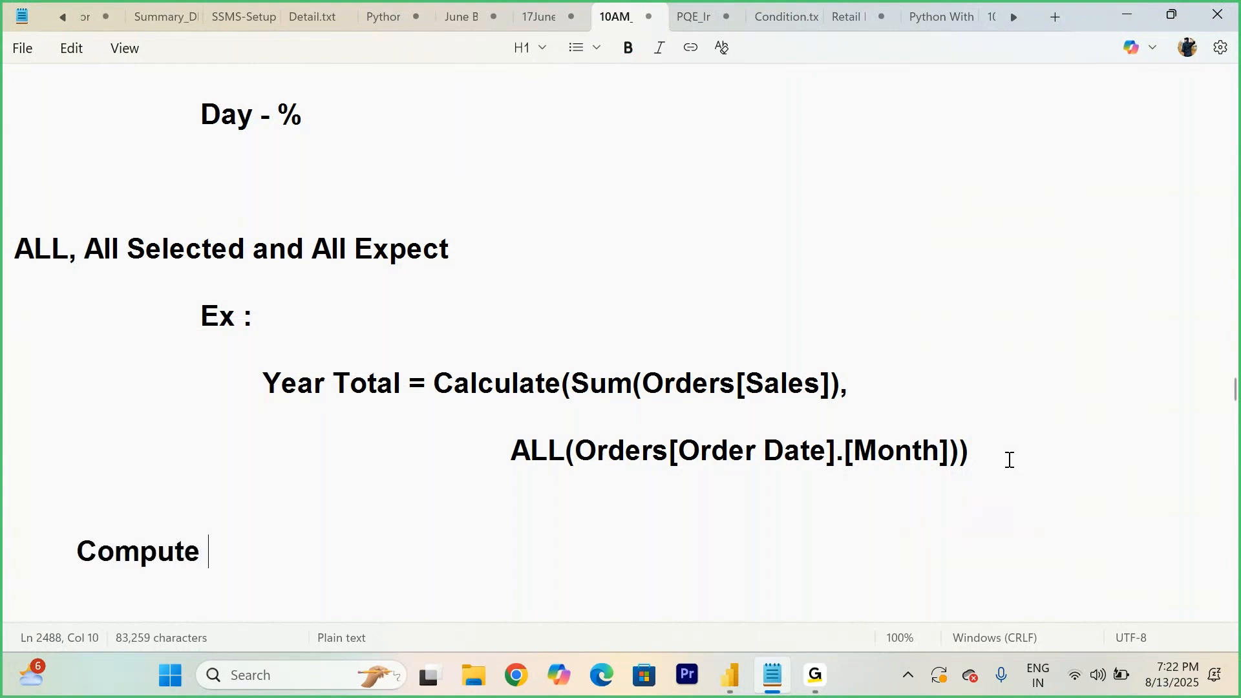
key("BackSpace")
type("r - 60/")
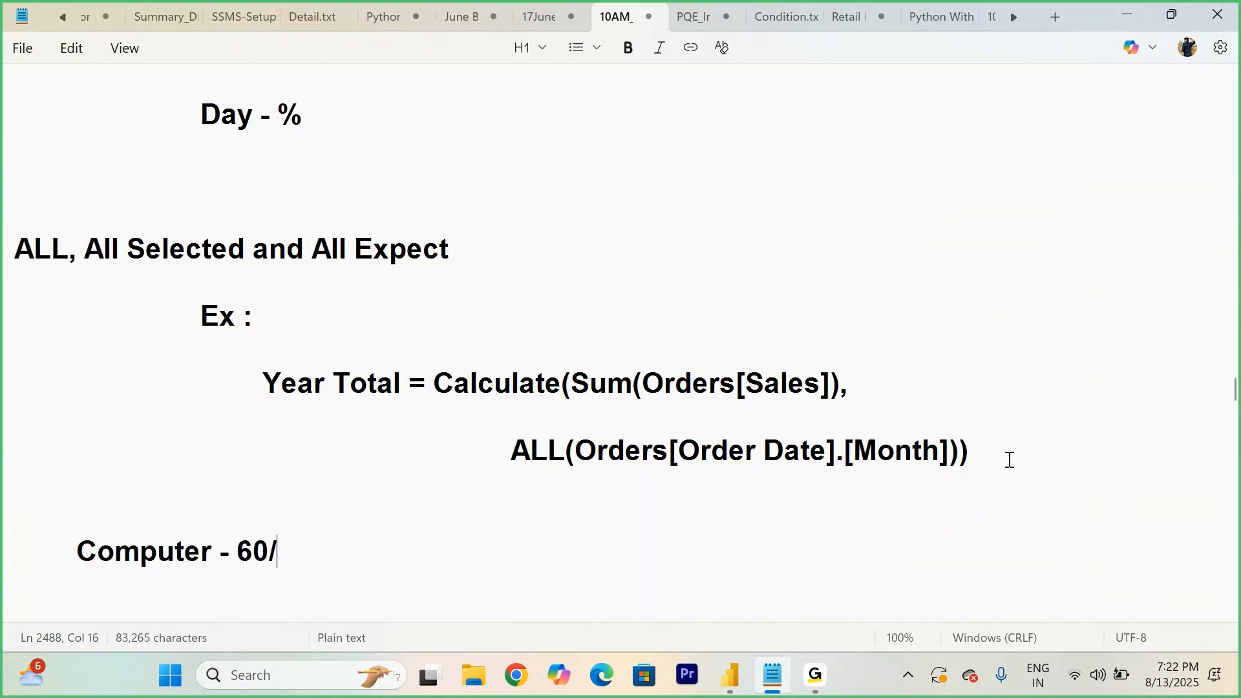
type("100 = ")
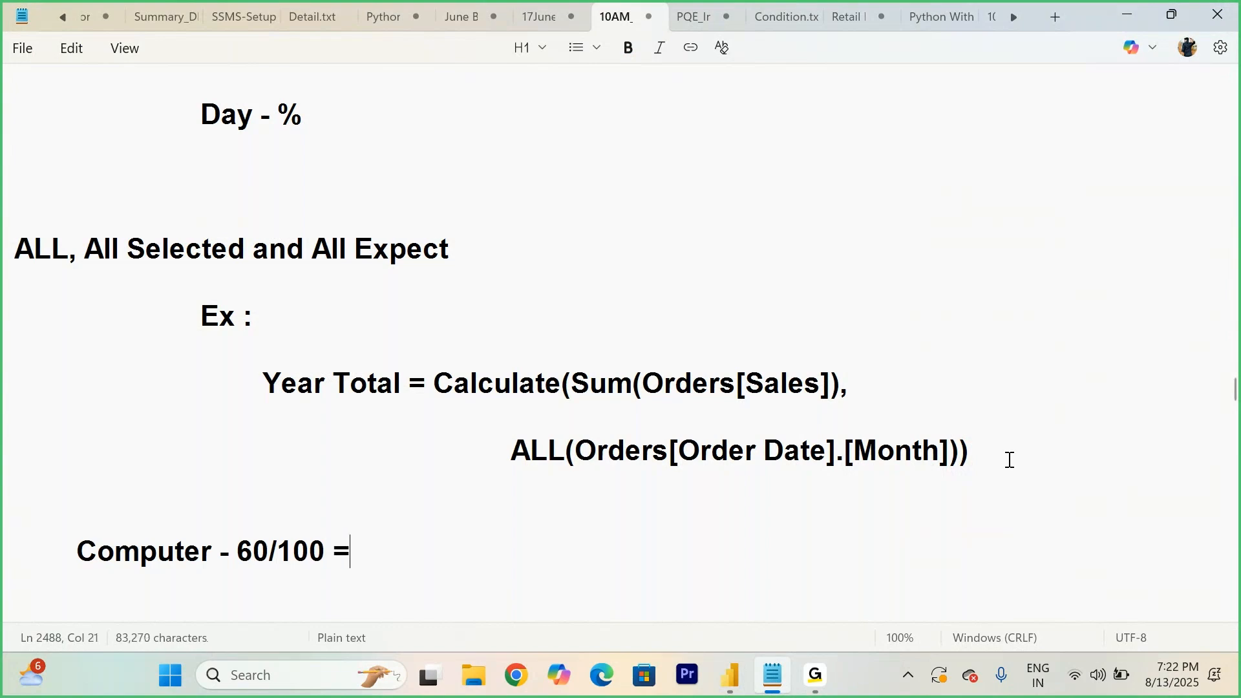
type("60")
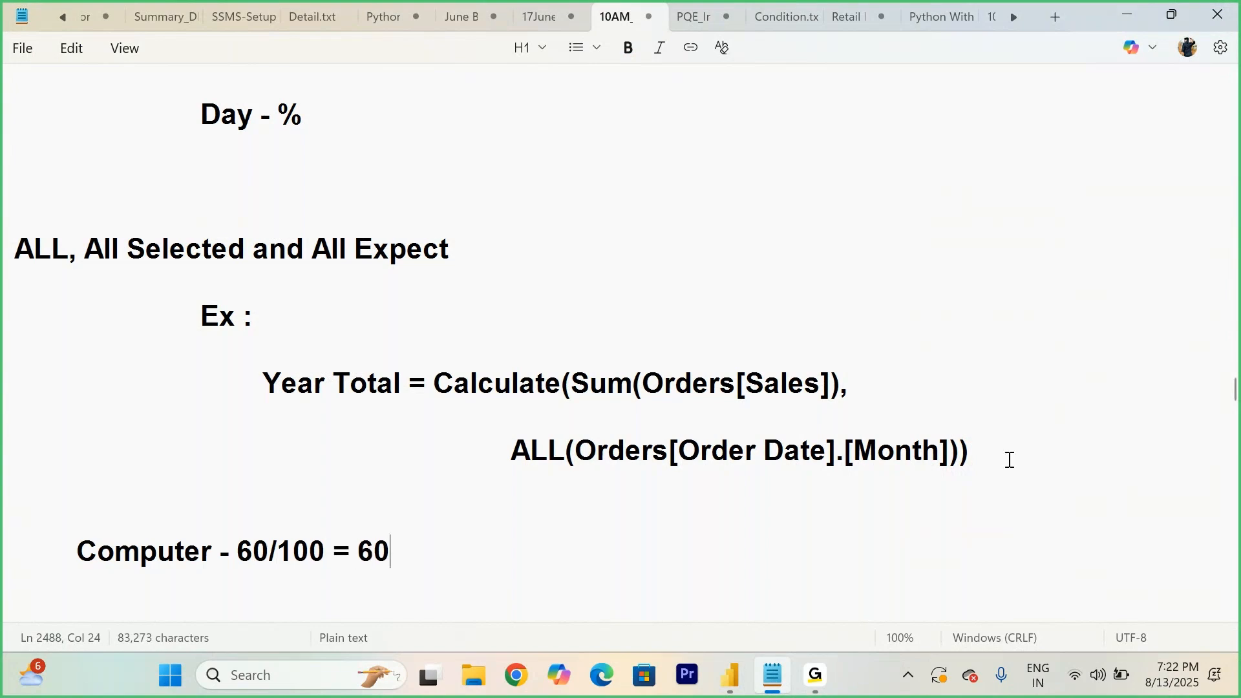
type("%")
scroll(1010, 460, "down", 1)
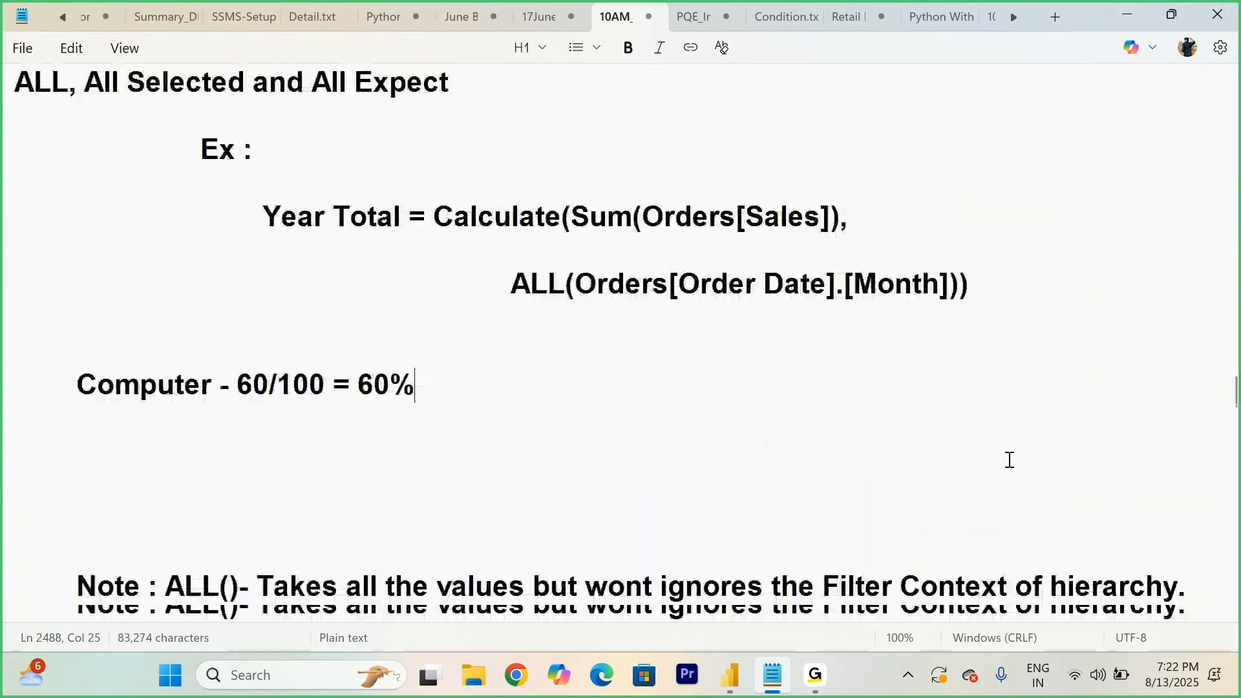
key("Return")
key("Return")
key("Return")
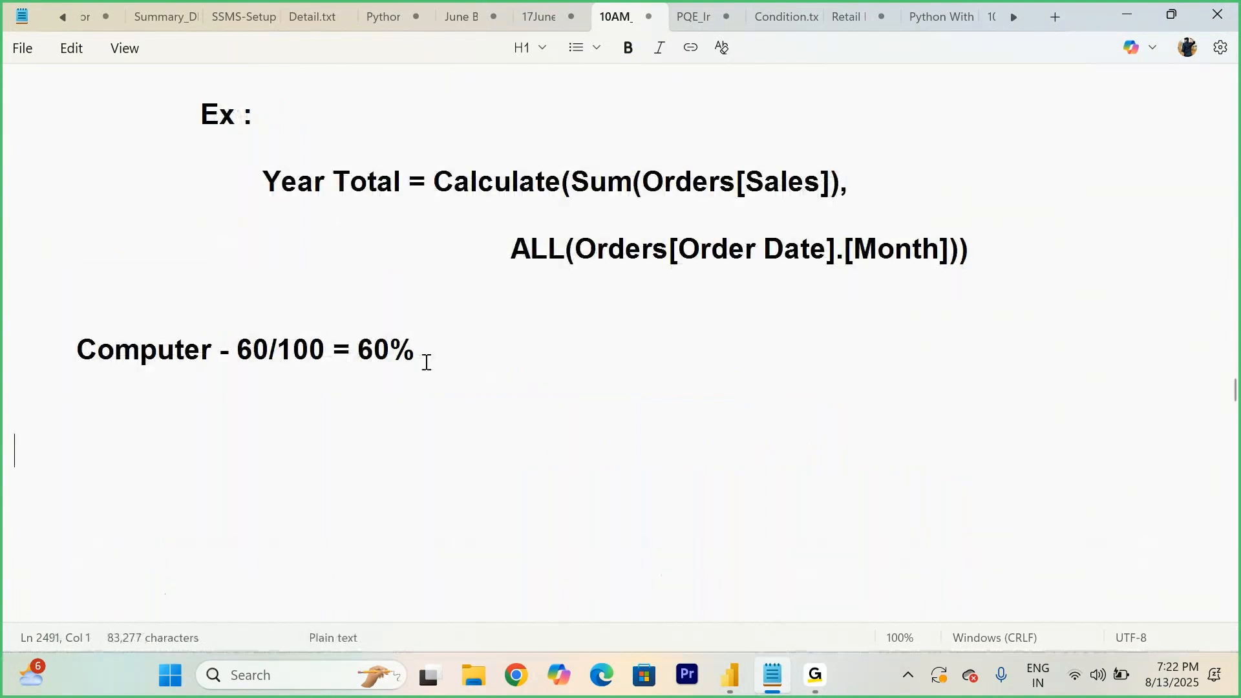
- Highlight the 60/100 ratio and the 60% result in the Computer example line, then view the matrix in Power BI
left_click_drag(237, 349, 329, 347)
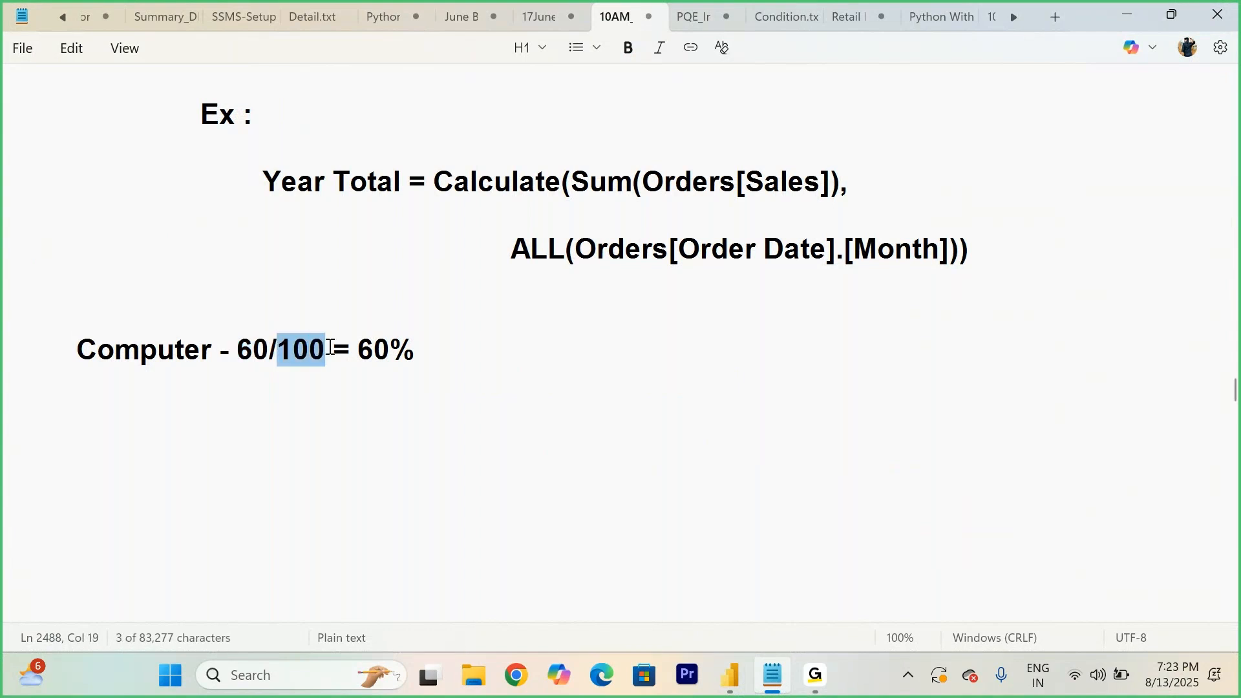
left_click(238, 350)
left_click_drag(239, 350, 458, 354)
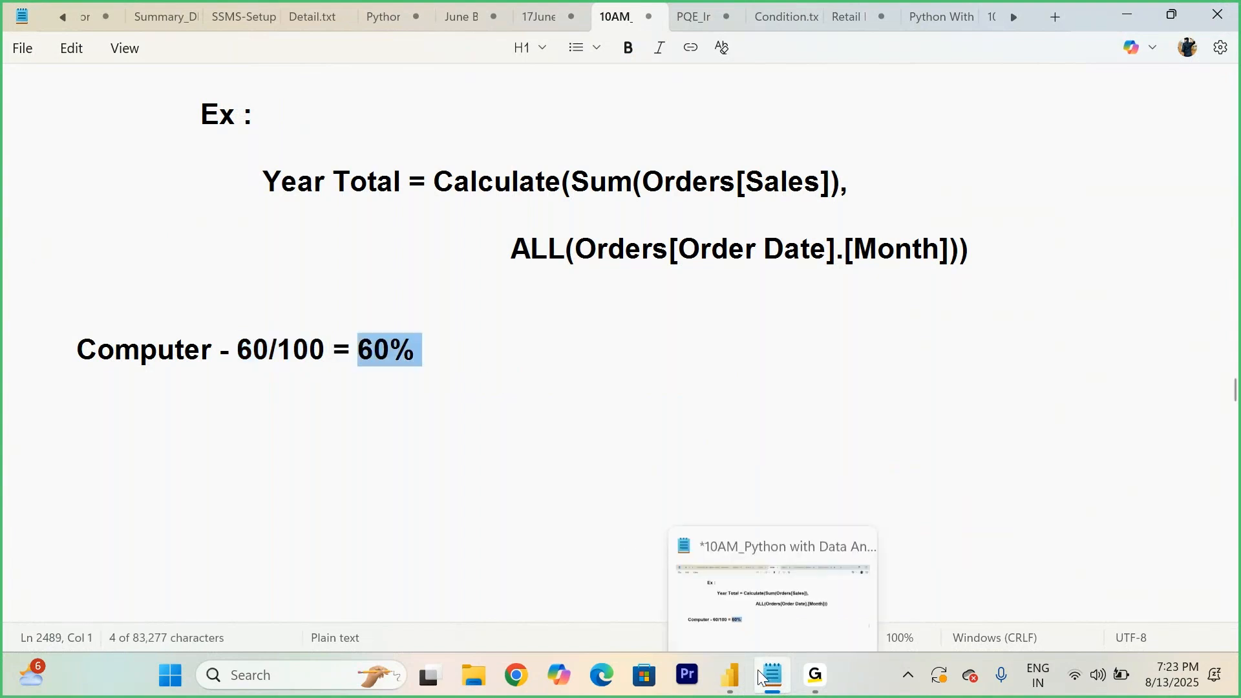
mouse_move(728, 680)
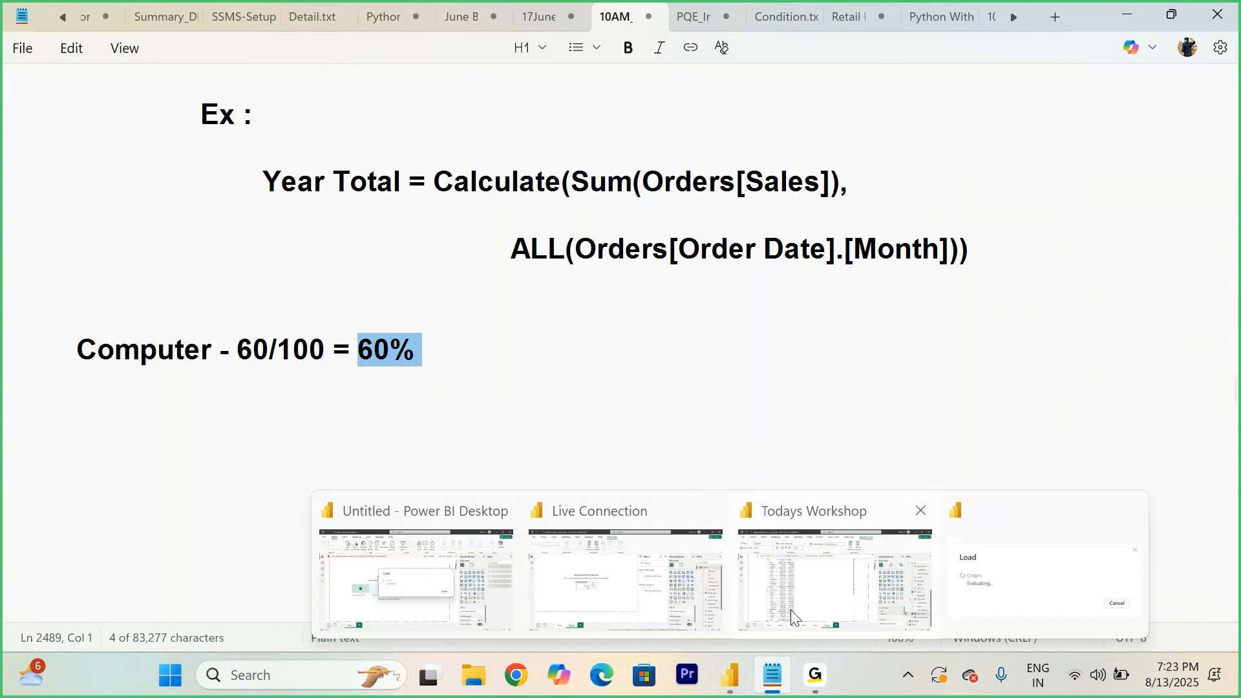
left_click(790, 610)
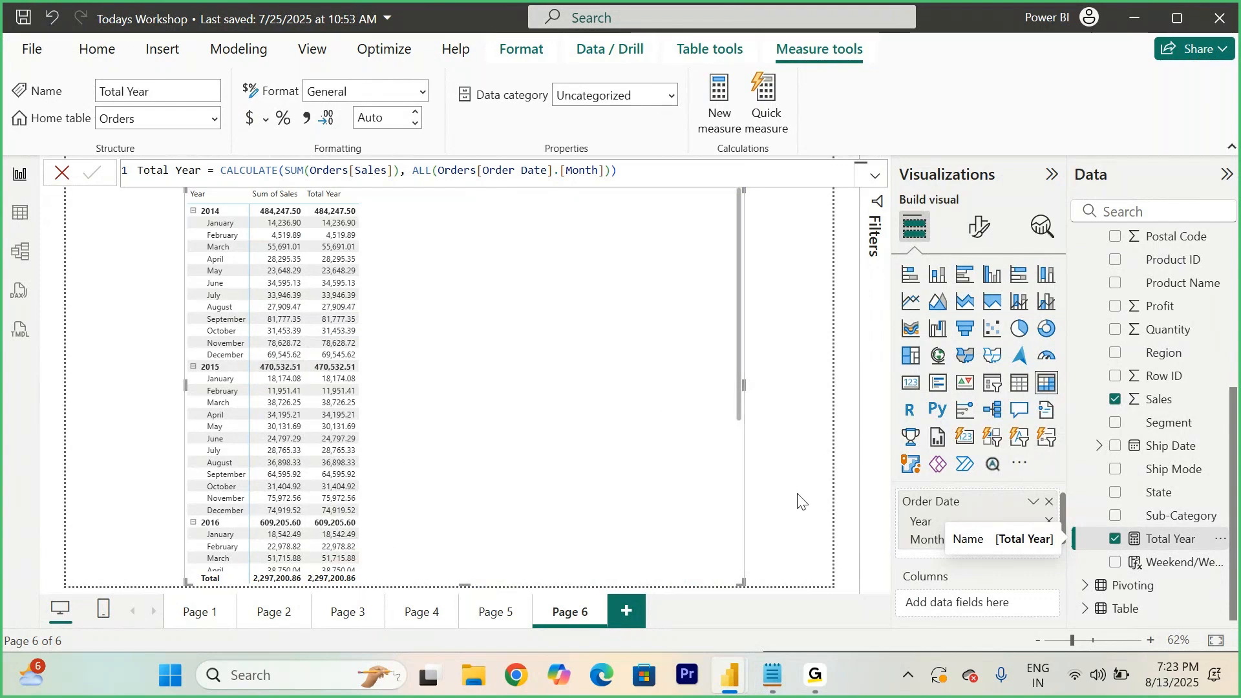
- Back in the notes, add two blank lines below the ALLEXCEPT definition line
left_click(773, 675)
scroll(574, 459, "down", 10)
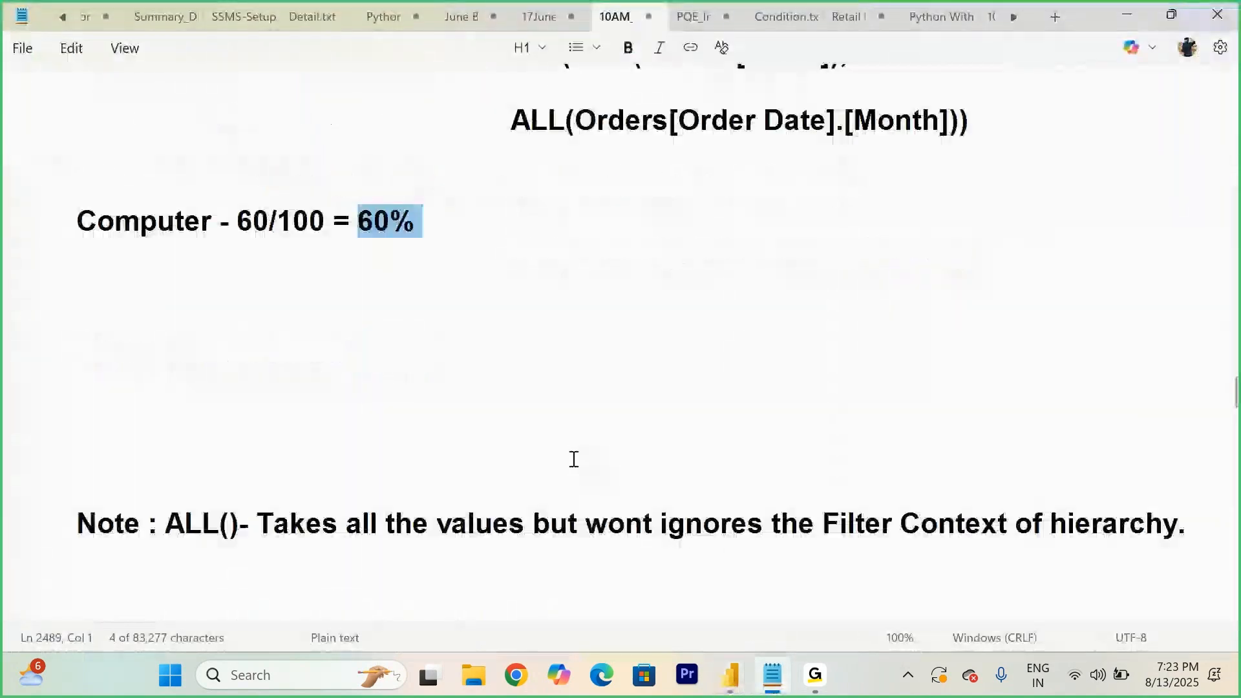
scroll(573, 458, "down", 3)
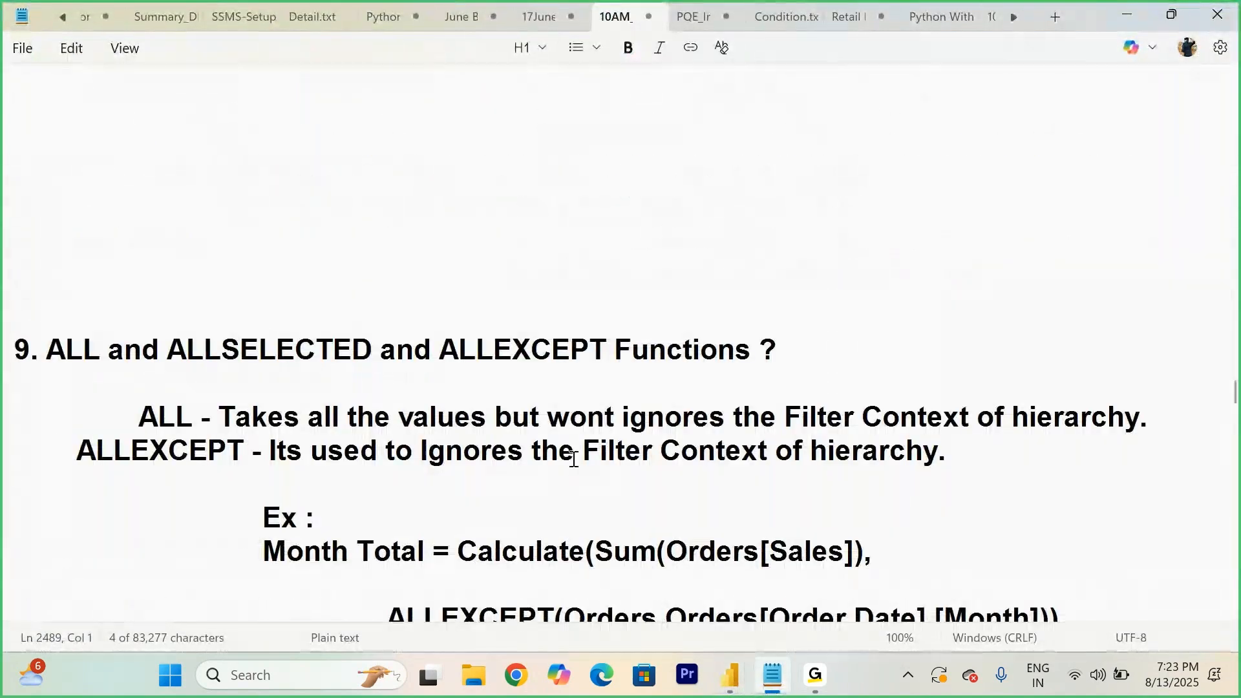
scroll(577, 452, "down", 2)
left_click(233, 215)
key("Return")
key("Return")
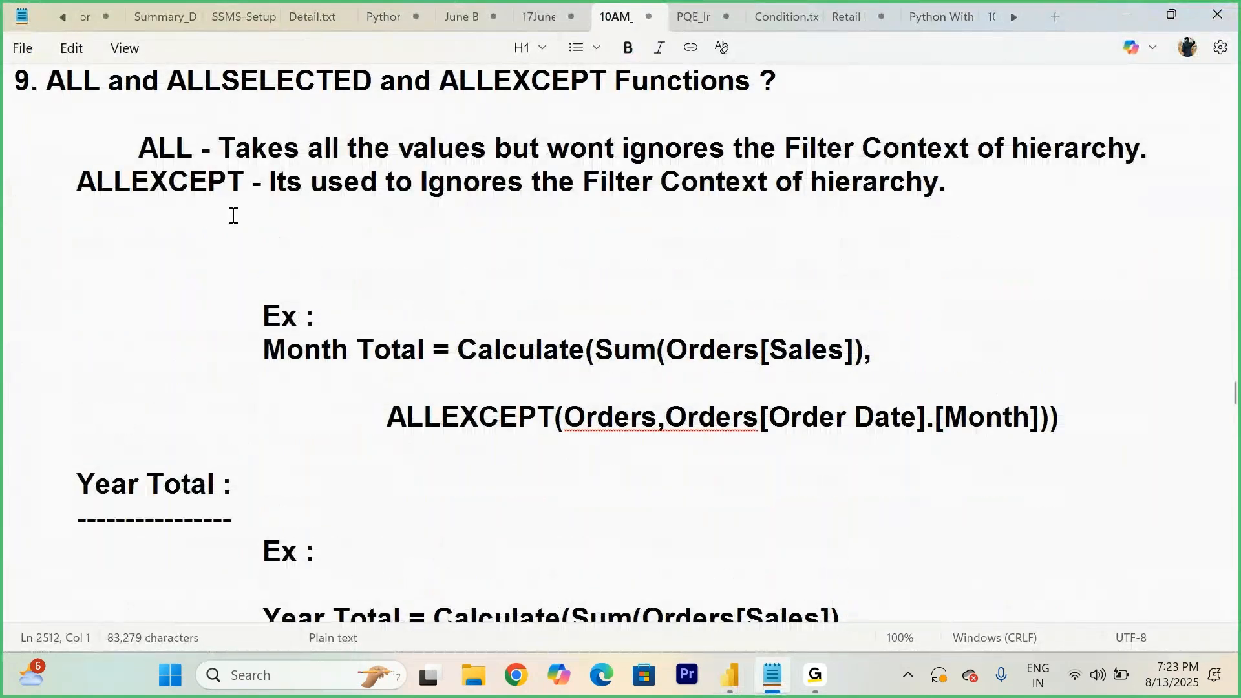
- Highlight the CALCULATE, ALLEXCEPT, Orders table and [Month] parts of the Month Total formula in the notes
scroll(234, 216, "down", 3)
left_click(597, 217)
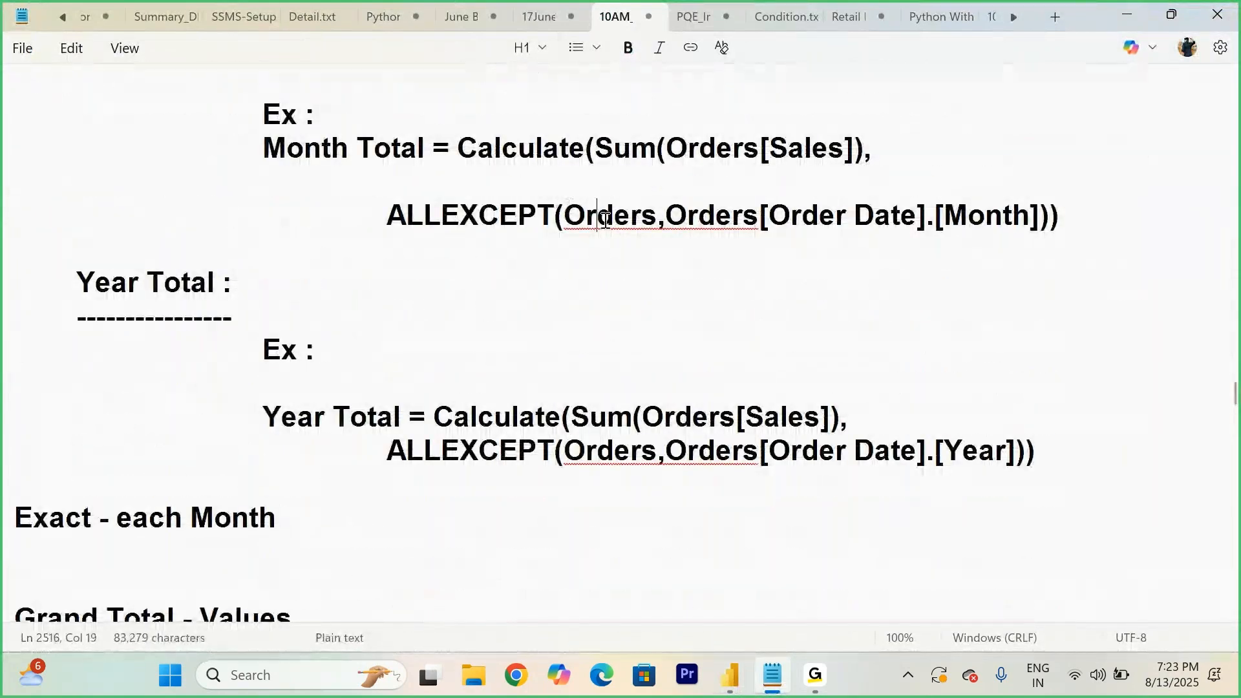
left_click(510, 110)
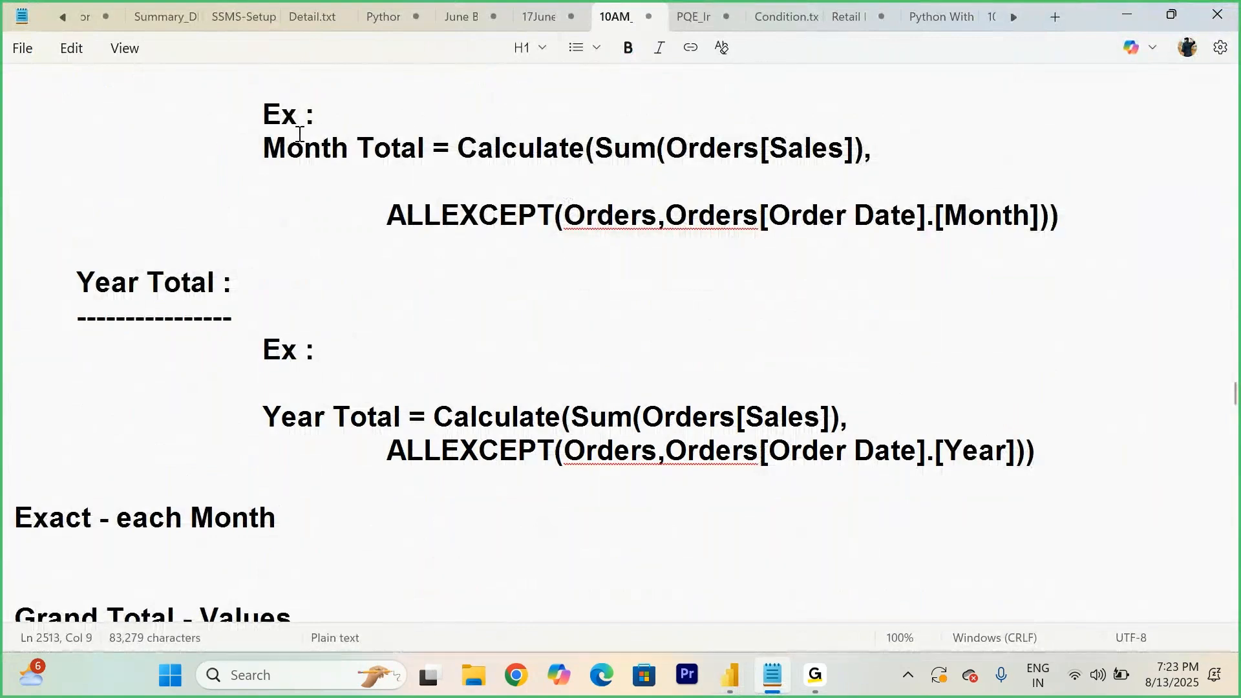
left_click_drag(259, 147, 860, 147)
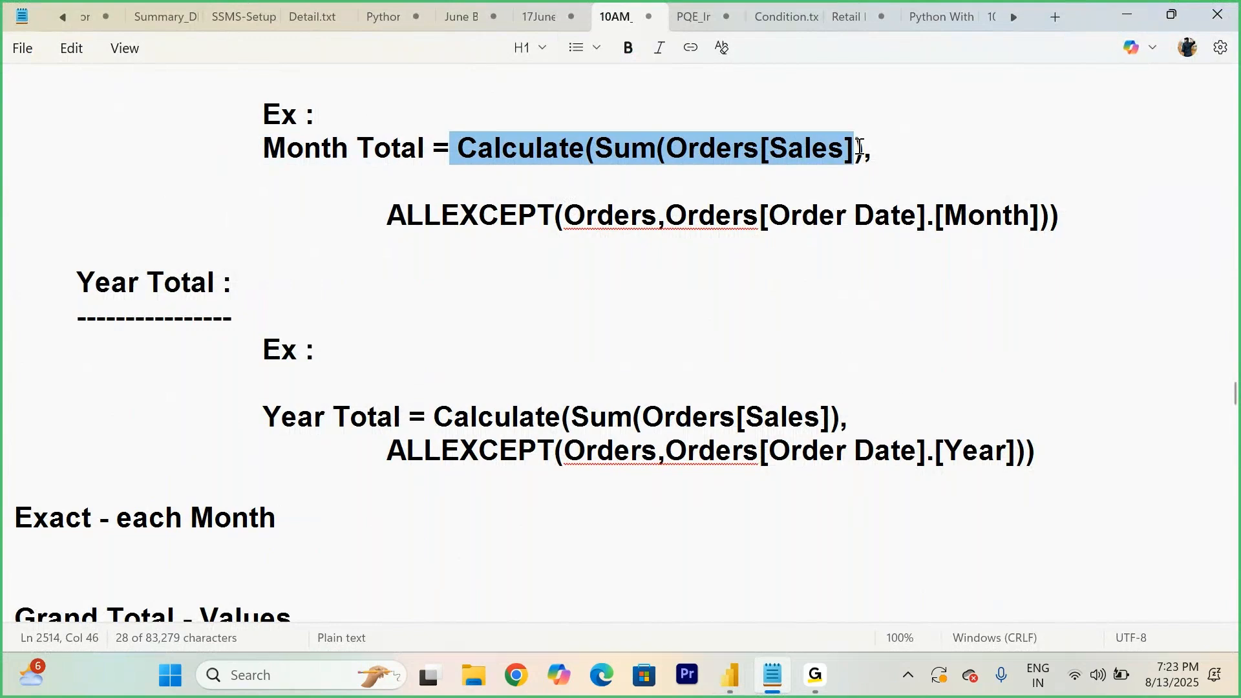
left_click_drag(386, 213, 555, 216)
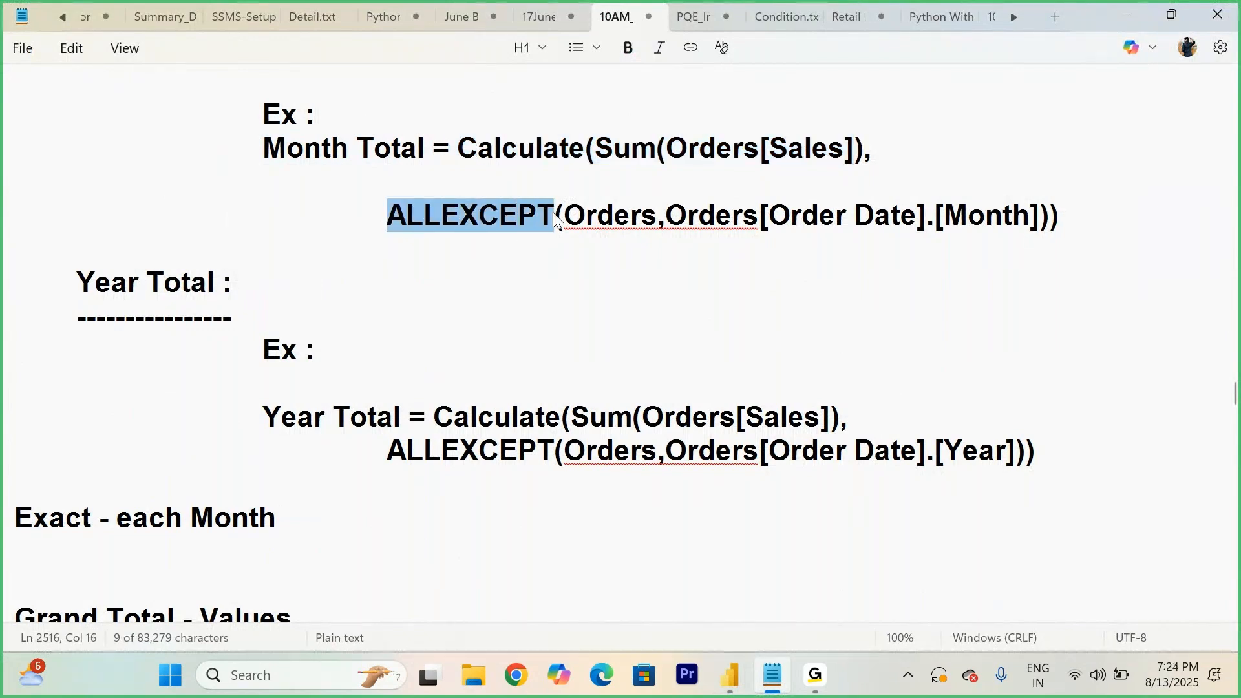
left_click(468, 242)
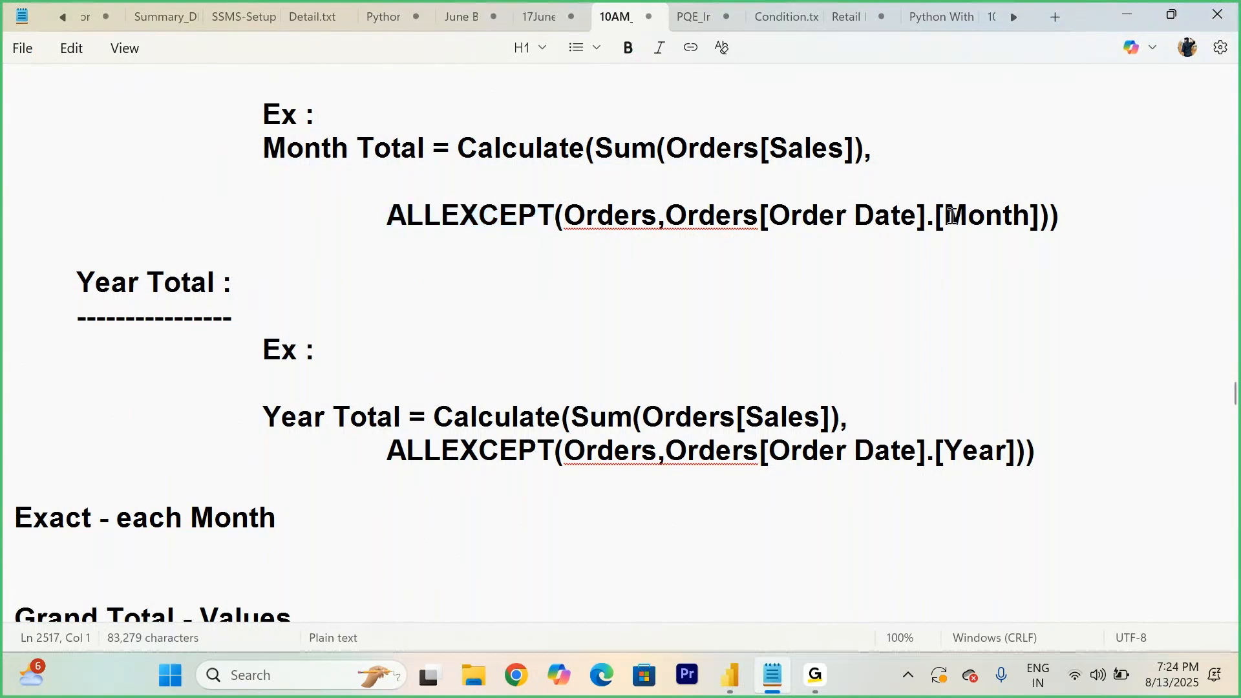
left_click_drag(927, 215, 1038, 216)
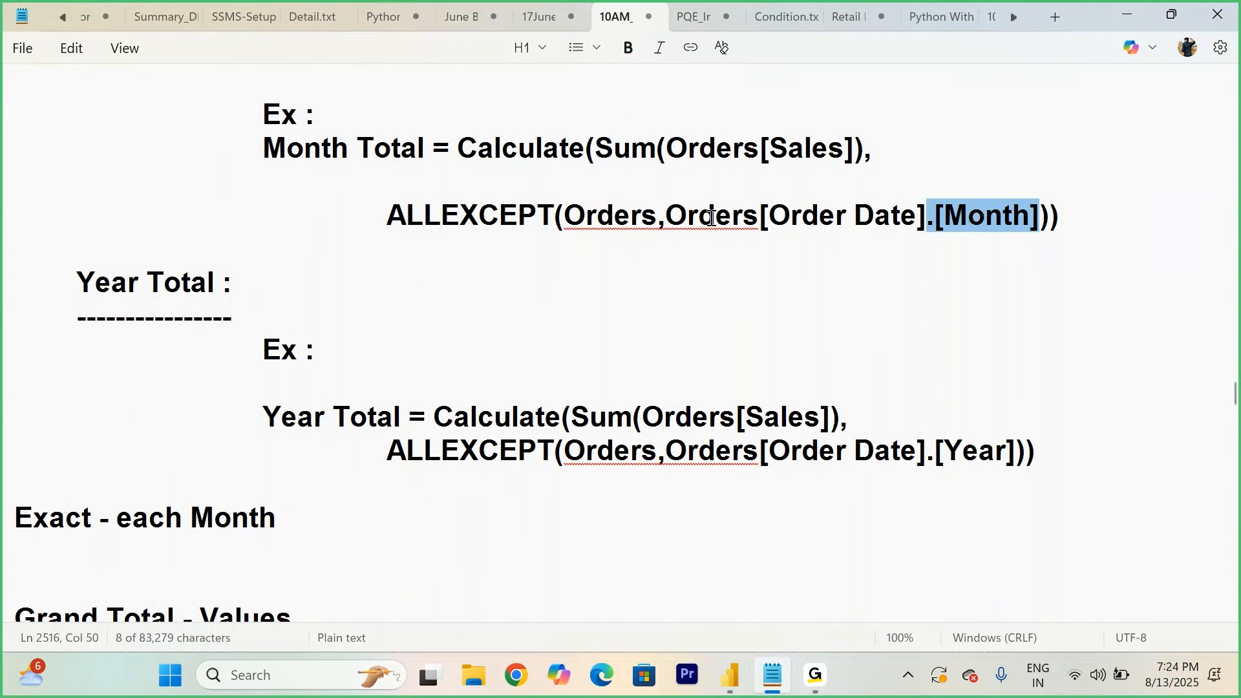
mouse_move(670, 213)
left_mouse_down()
mouse_move(1045, 218)
mouse_move(673, 223)
left_mouse_up()
left_click(1045, 218)
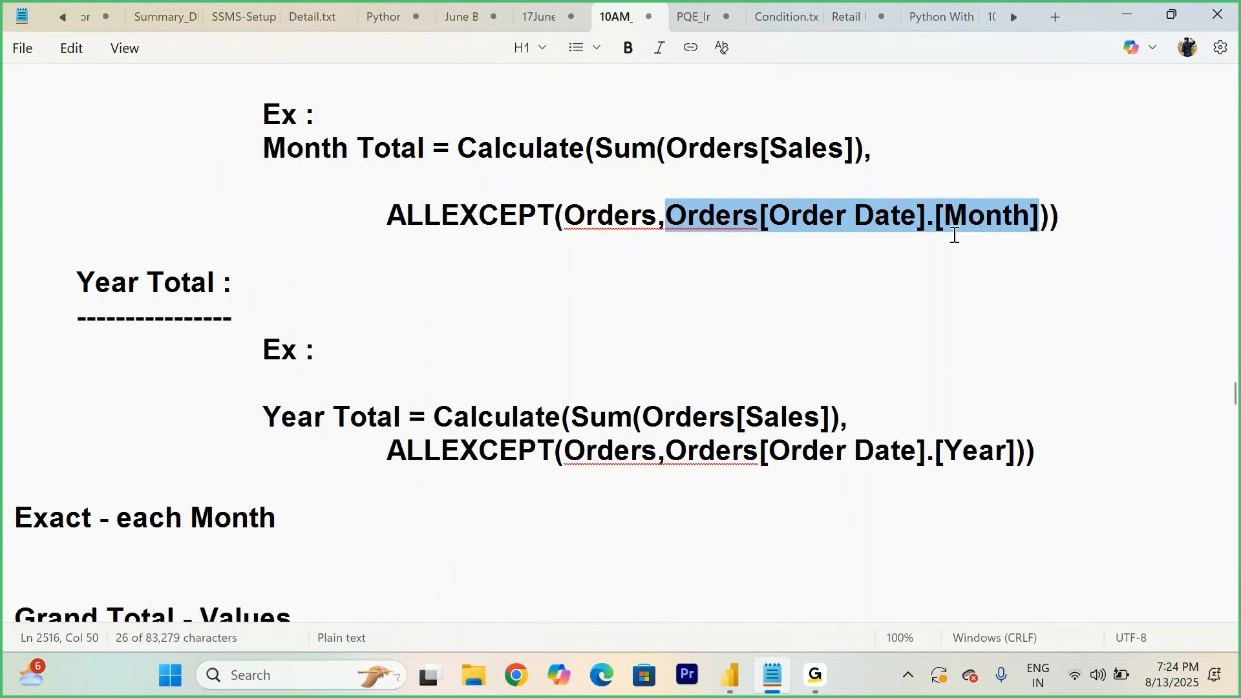
left_click(541, 241)
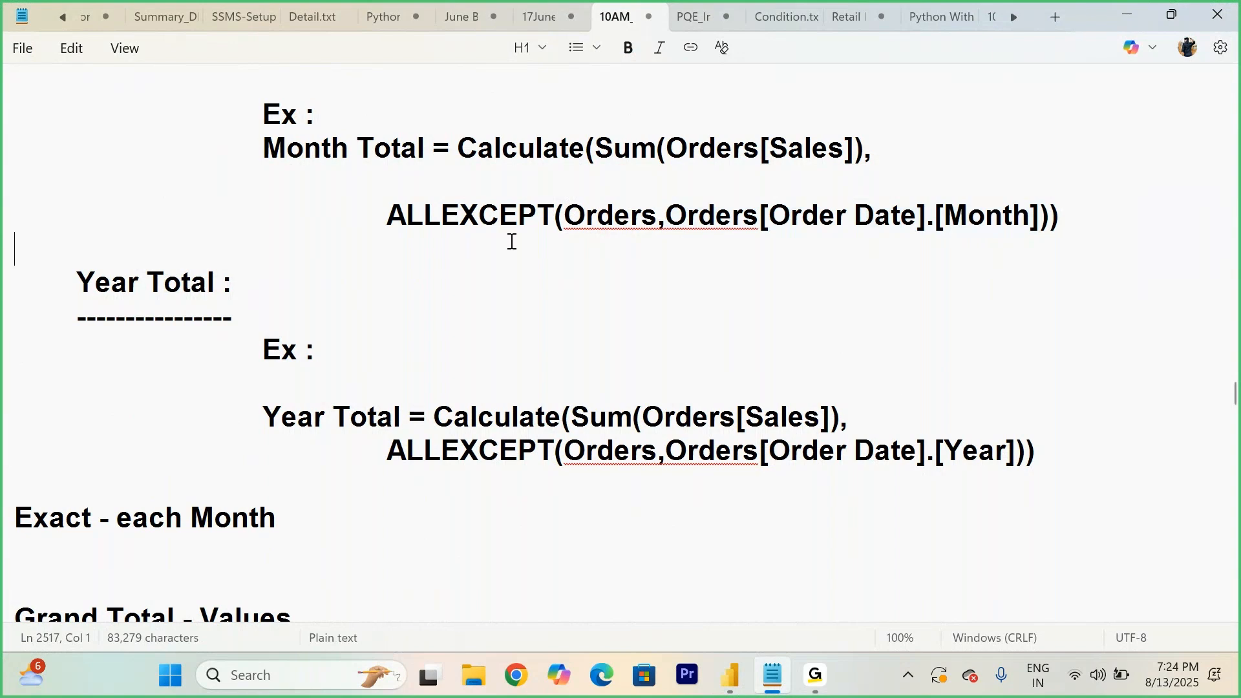
left_click_drag(388, 215, 657, 213)
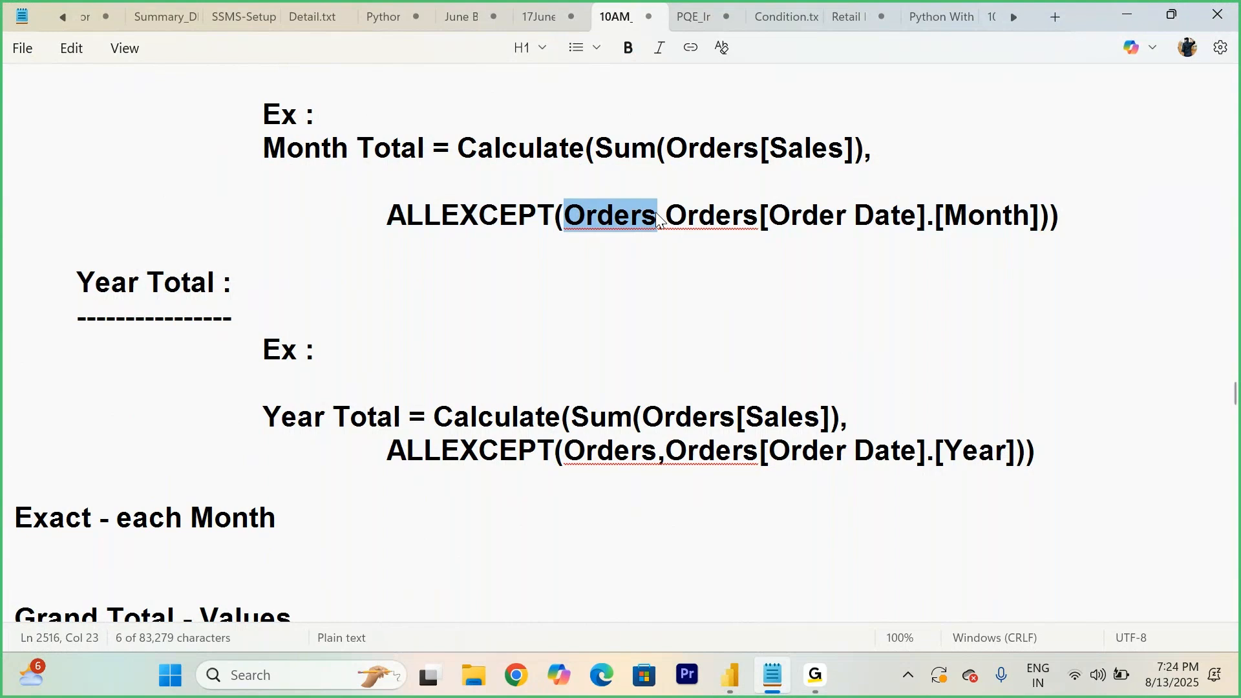
left_click_drag(674, 251, 928, 223)
left_click(673, 223)
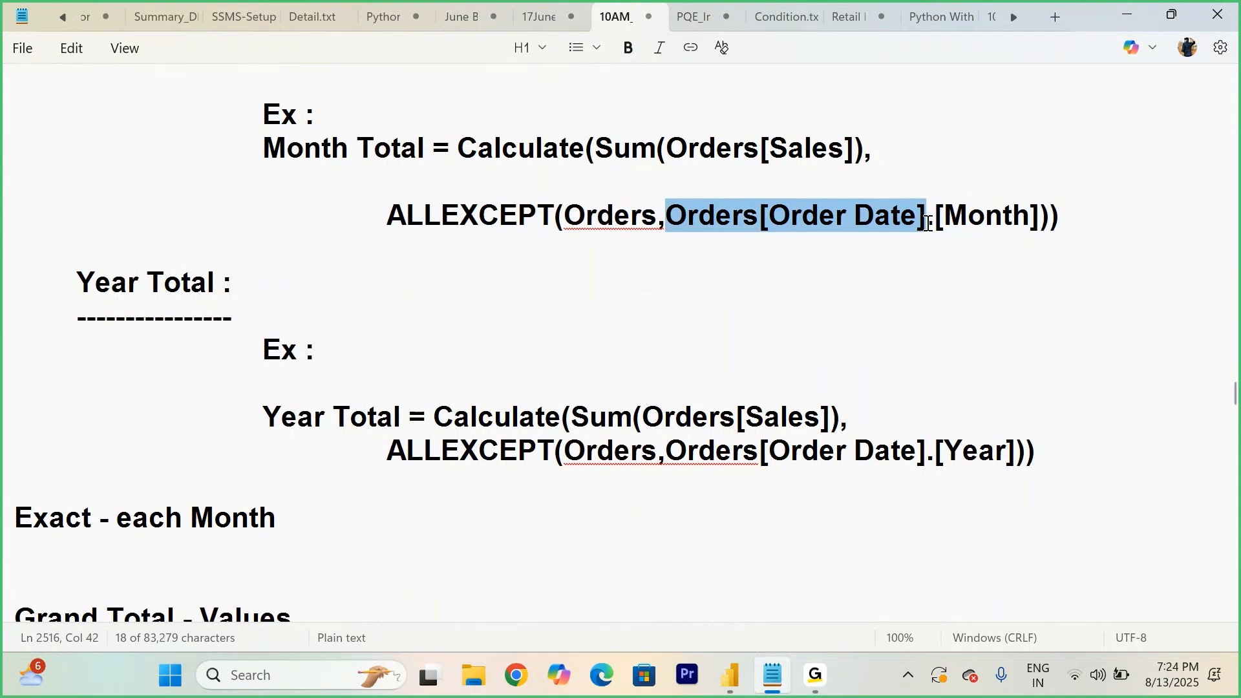
left_click_drag(937, 220, 1045, 221)
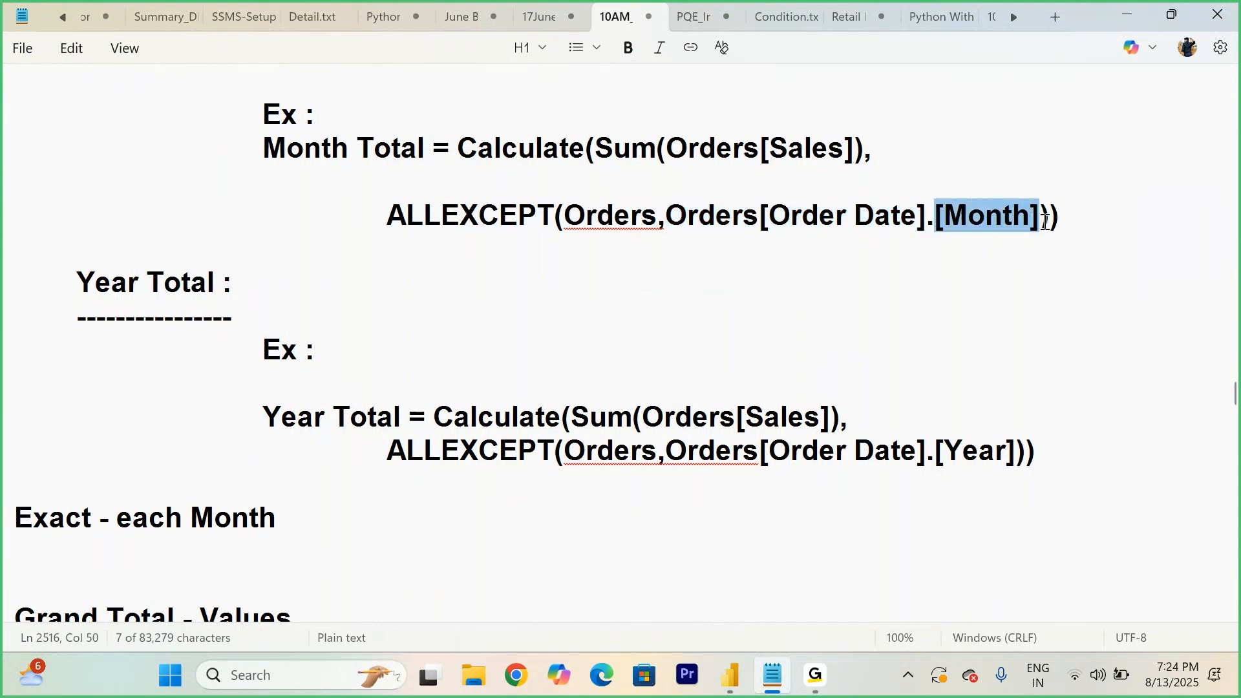
left_click_drag(937, 221, 1029, 225)
- Highlight the [Year] column and the ALLEXCEPT(Orders part of the Year Total formula
left_click_drag(935, 447, 1014, 443)
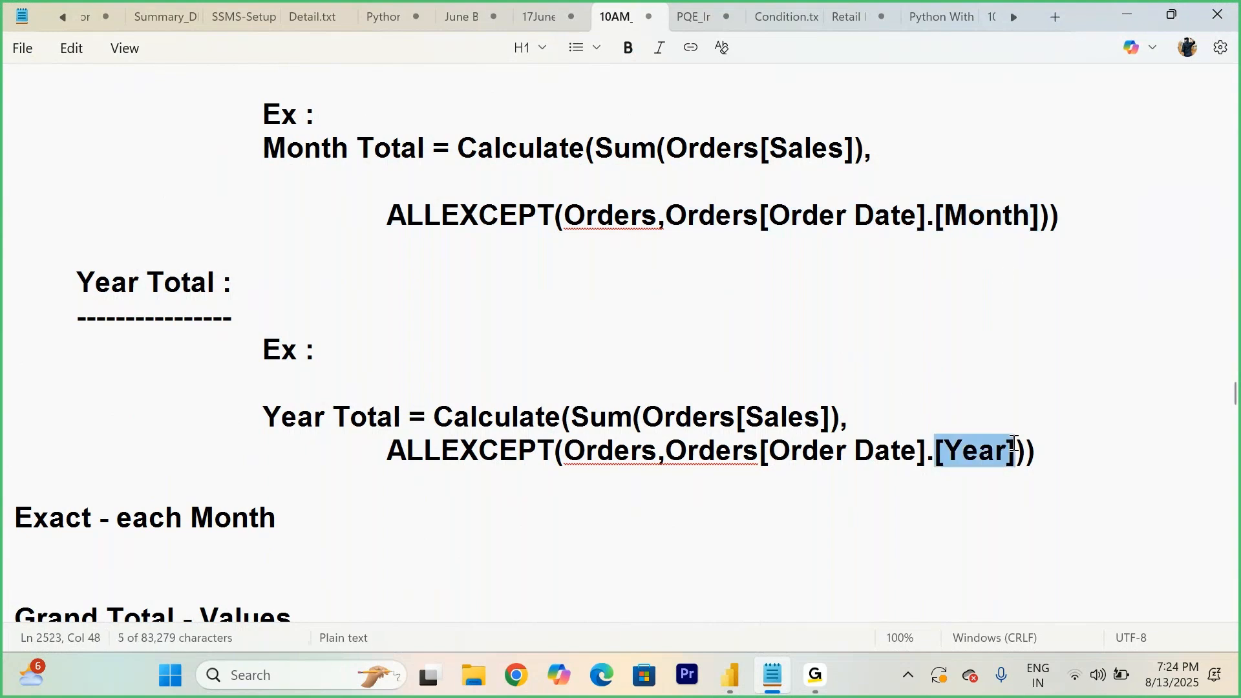
left_click(1122, 455)
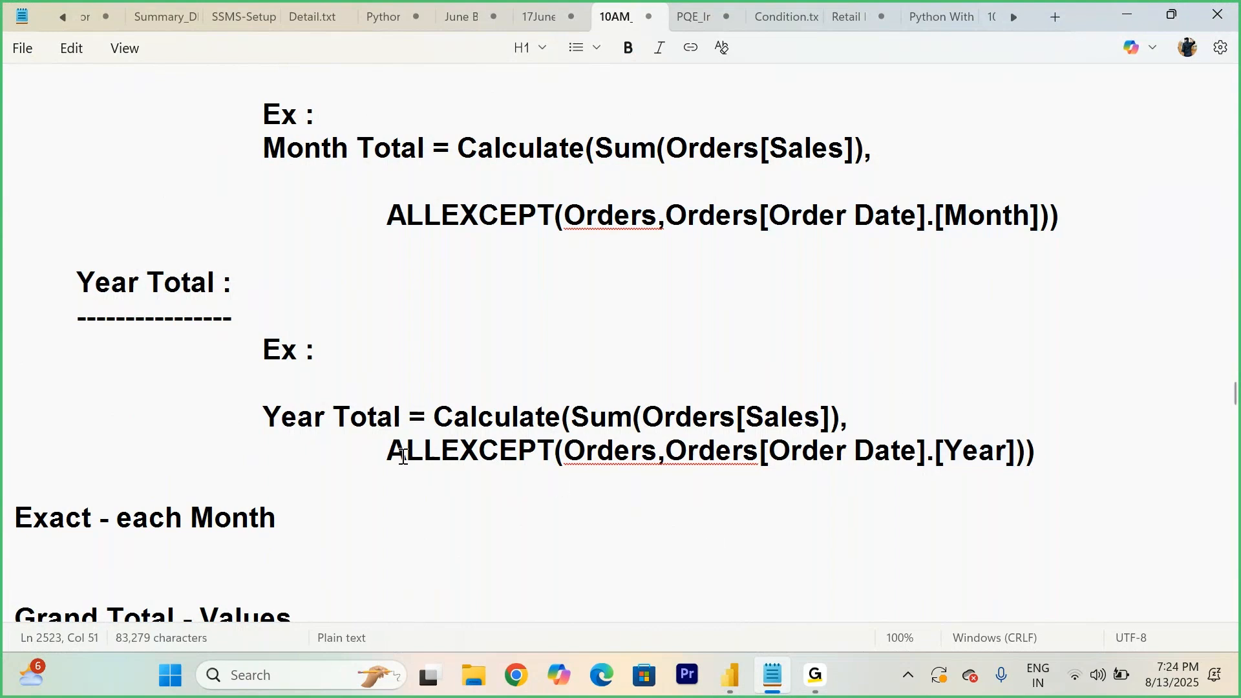
left_click_drag(388, 451, 661, 452)
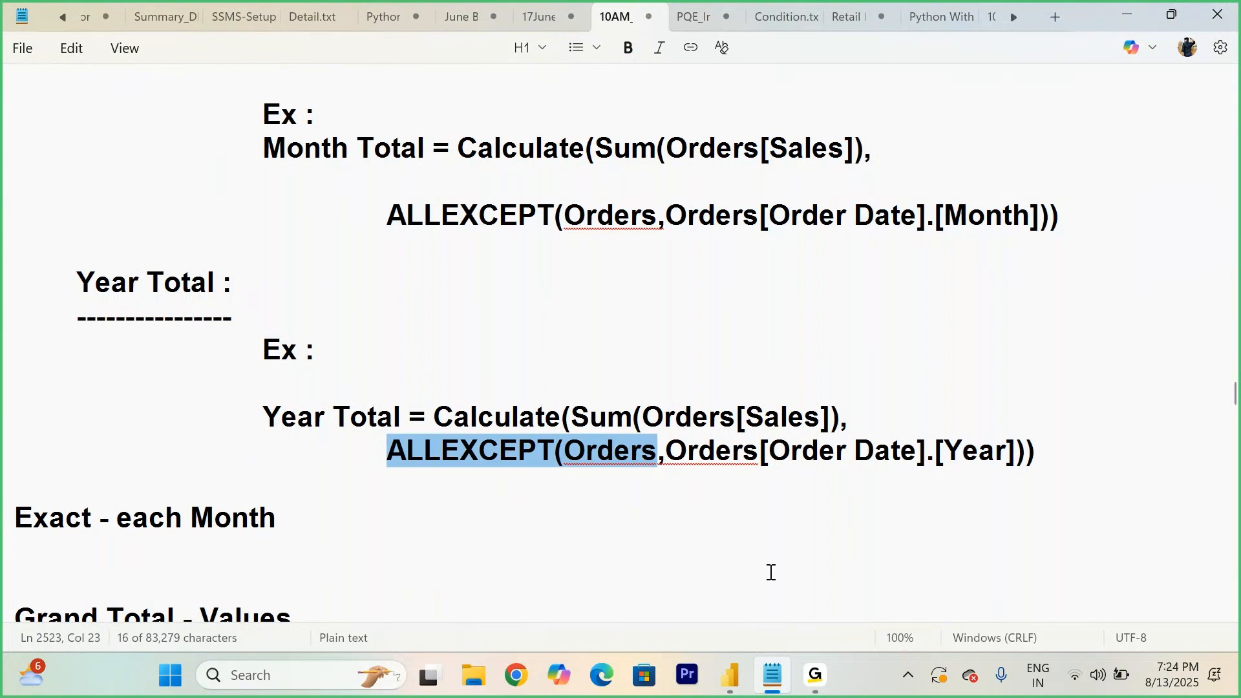
- In Power BI, create a new measure on Orders: Yr Sum = CALCULATE(SUM(Orders[Sales]), ALLEXCEPT(Orders, Orders[Order Date].[Month]))
mouse_move(725, 690)
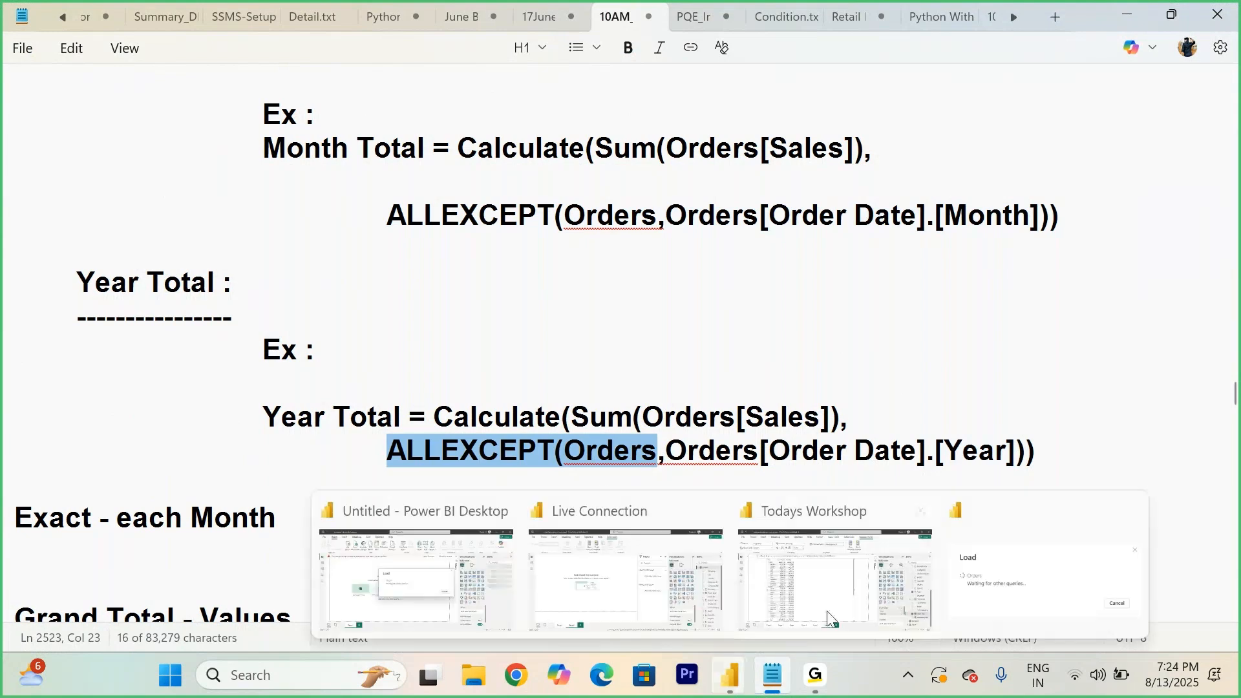
left_click(828, 617)
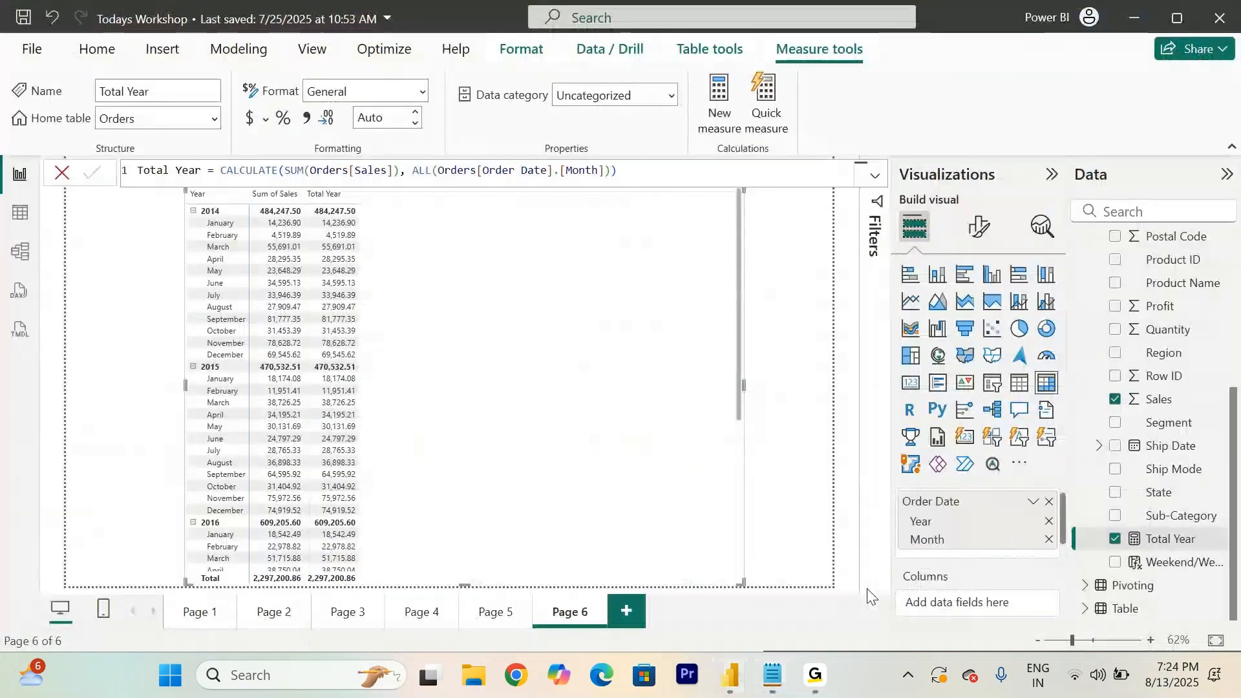
scroll(1167, 303, "up", 4)
right_click(1134, 260)
left_click(994, 292)
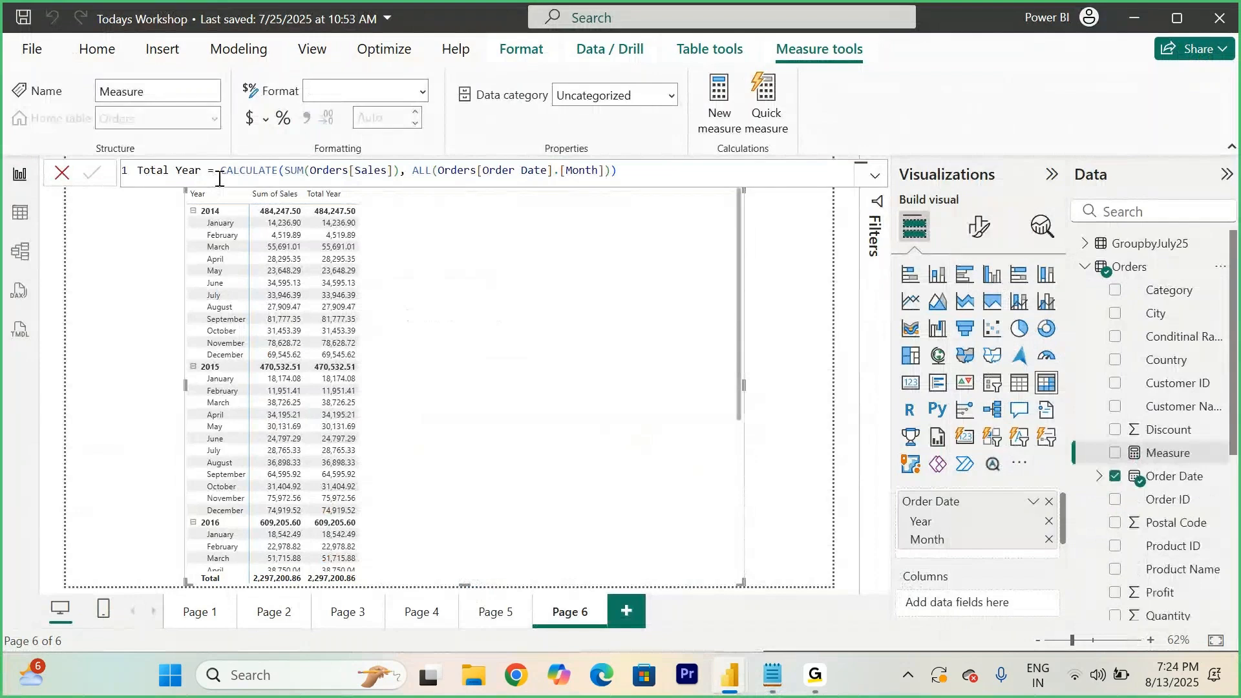
type("Yr ")
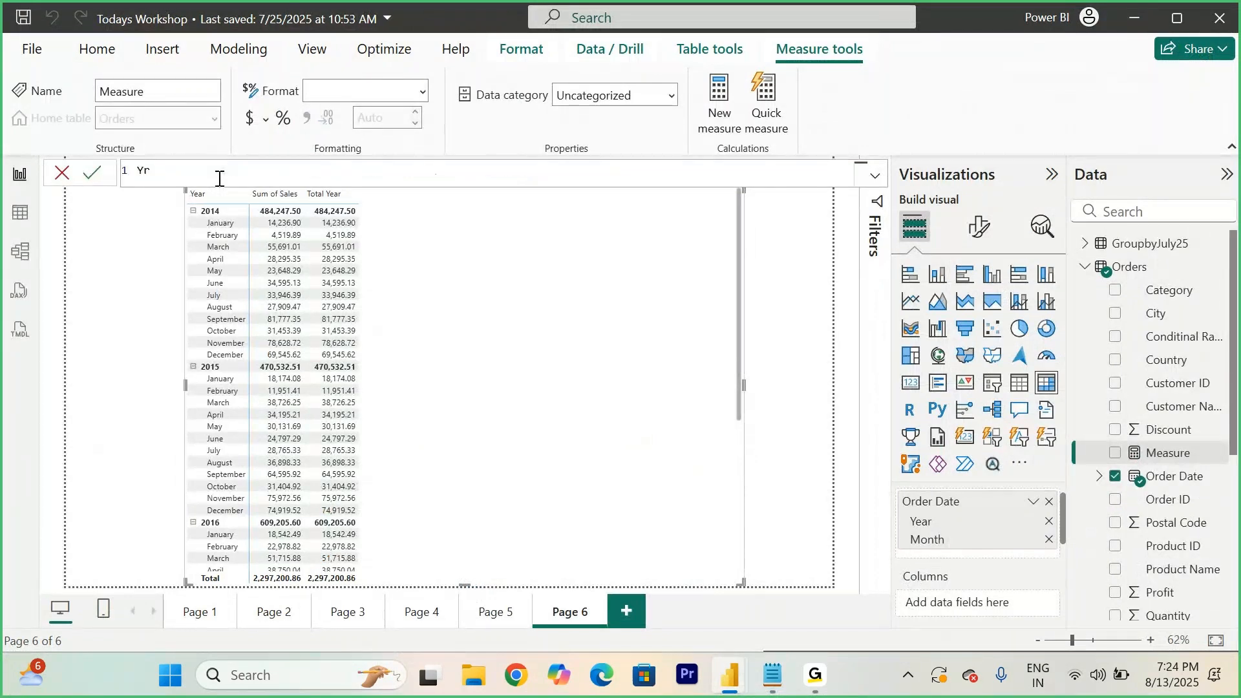
type("Sum = cal")
key("Tab")
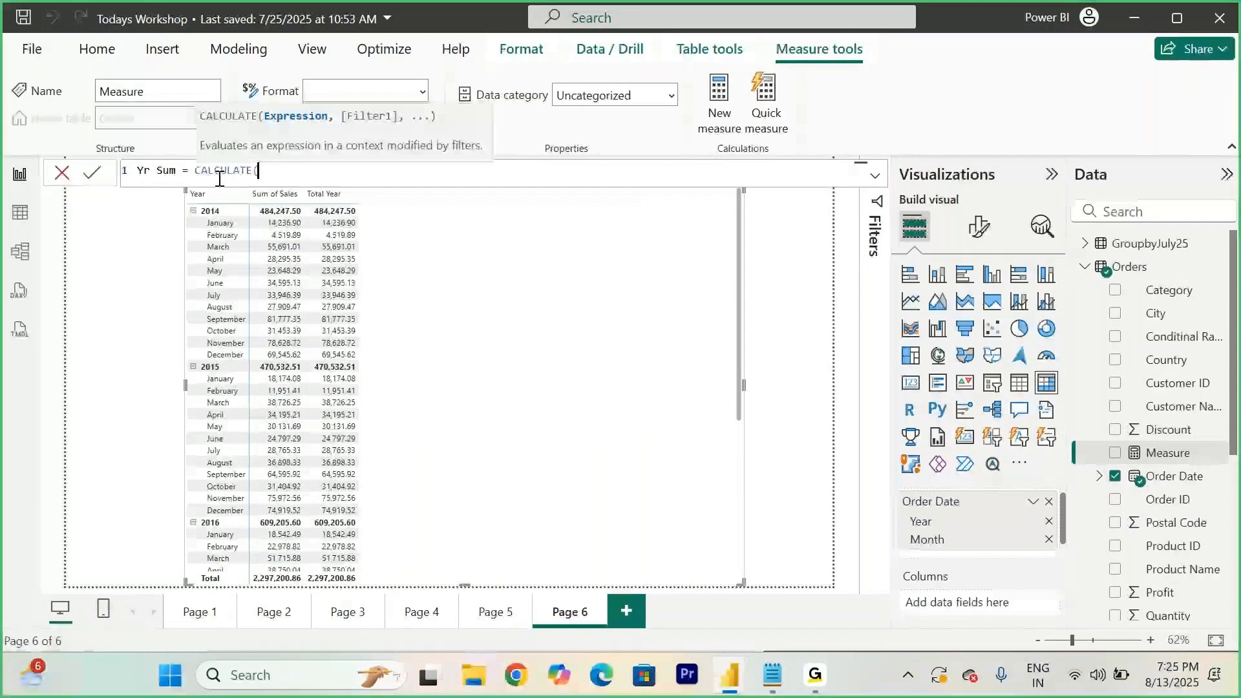
type("SUM(Orders[Sales]")
type("), alle")
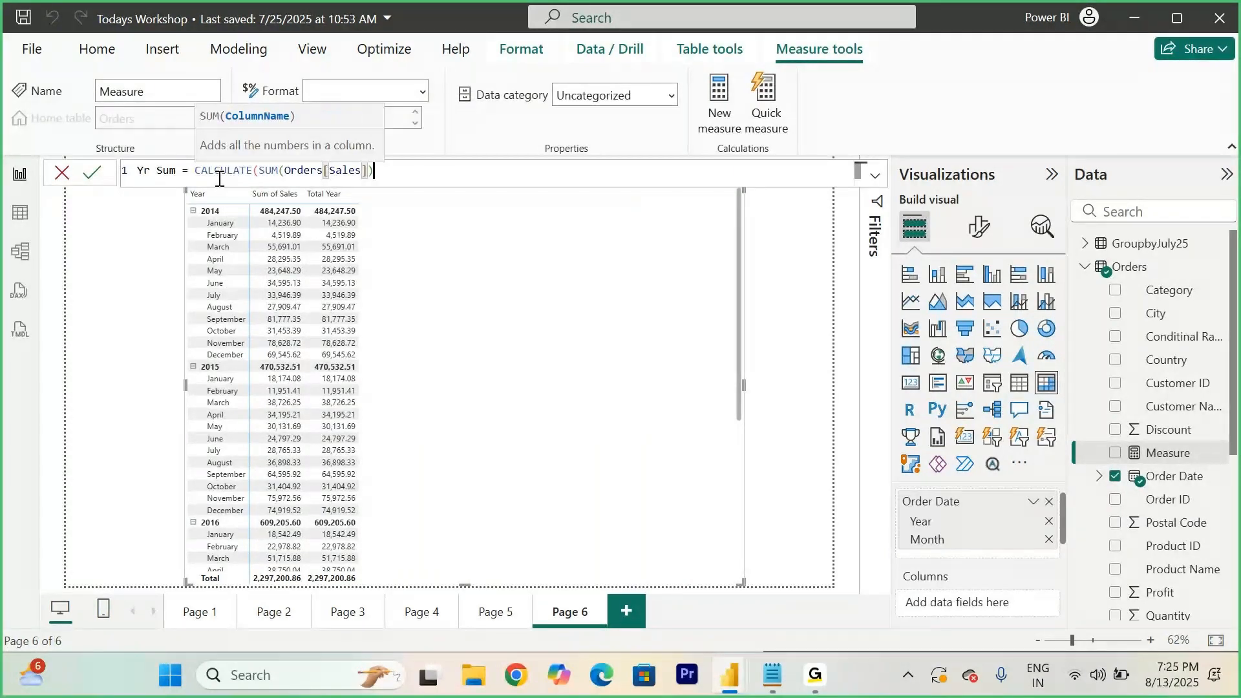
type("xc")
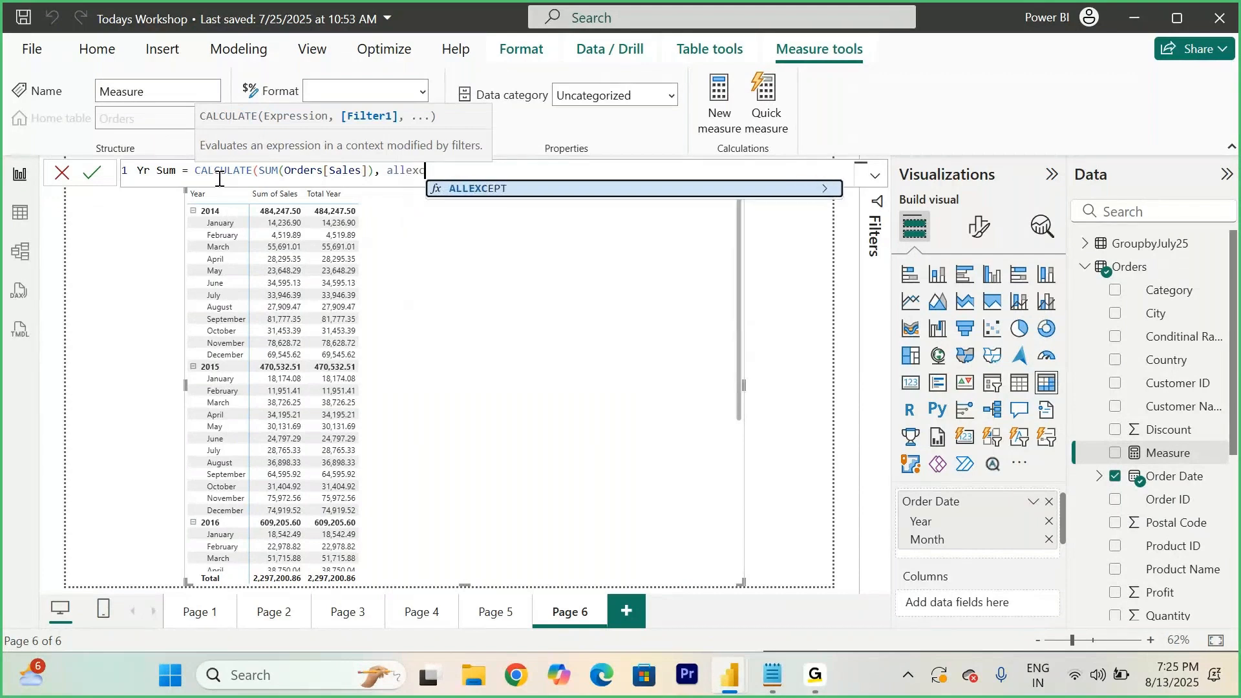
key("Tab")
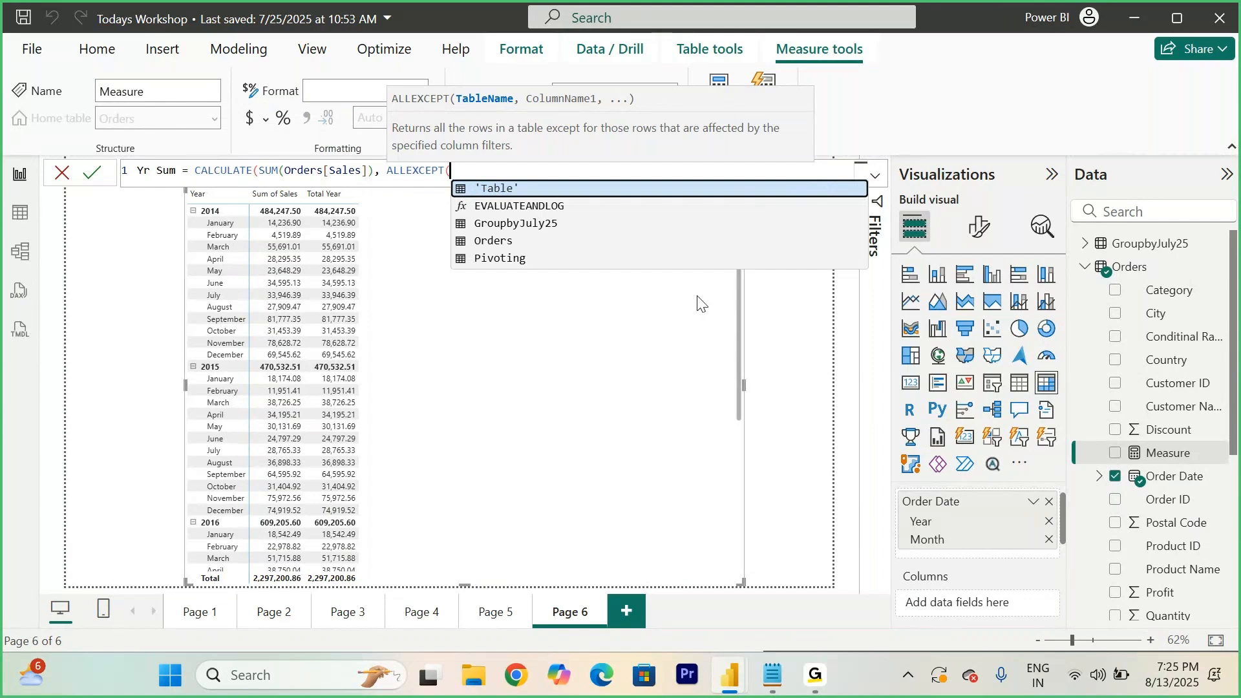
left_click(488, 246)
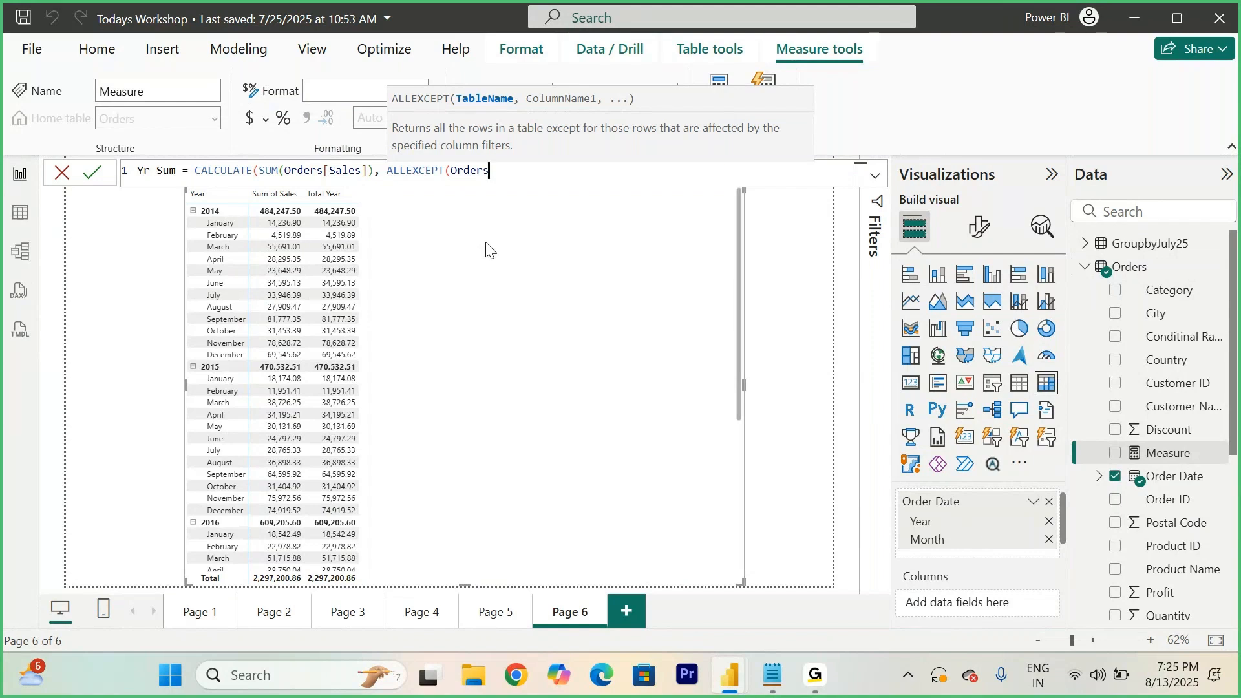
type(", order")
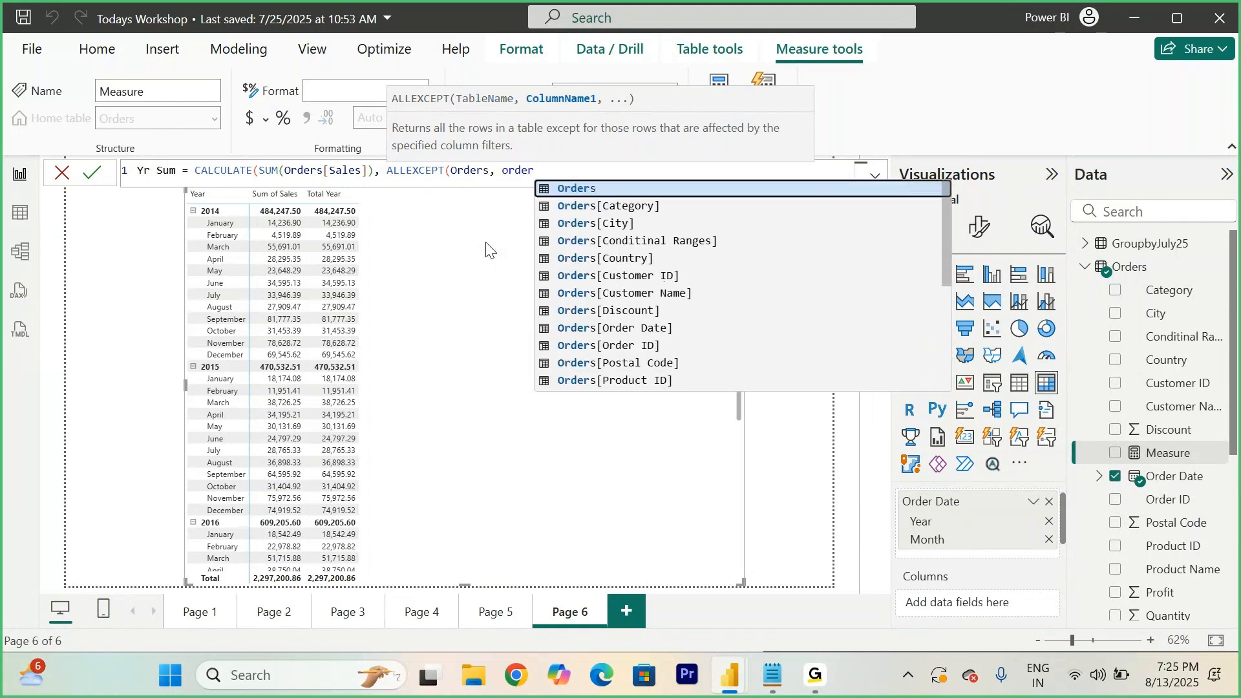
key("Down")
key("Down")
key("Down")
key("Down")
key("Down")
key("Down")
key("Down")
key("Down")
key("Down")
key("Up")
key("Tab")
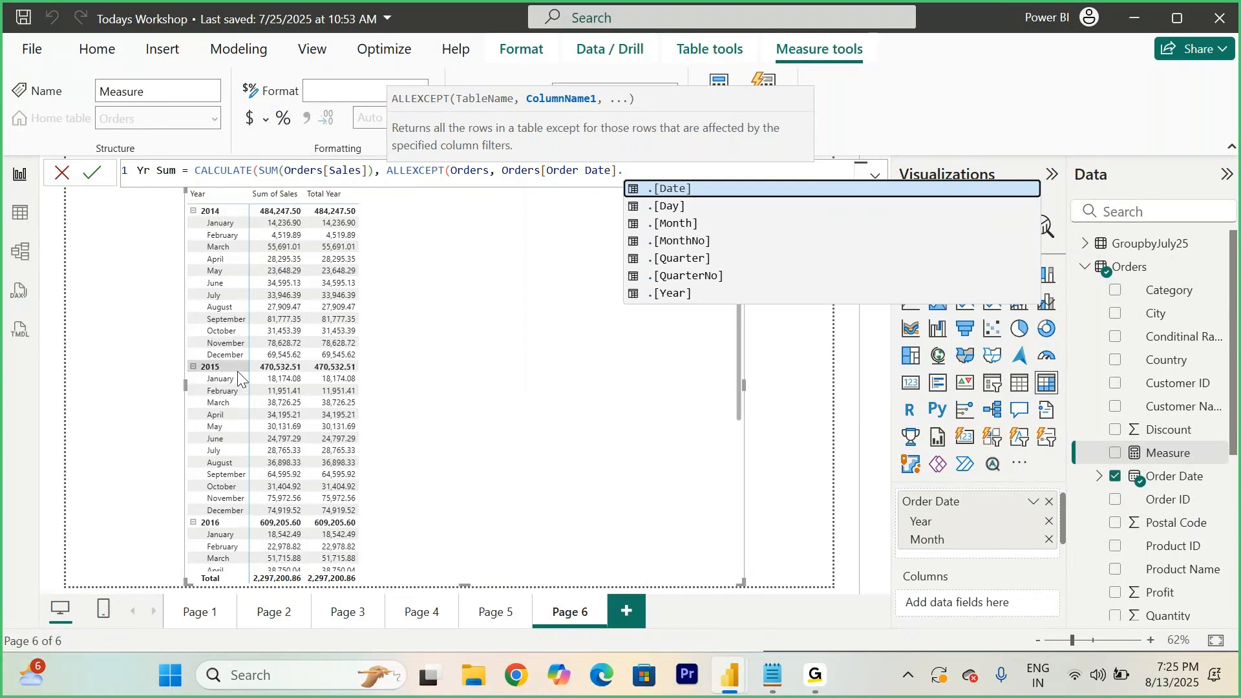
left_click(678, 227)
type(")")
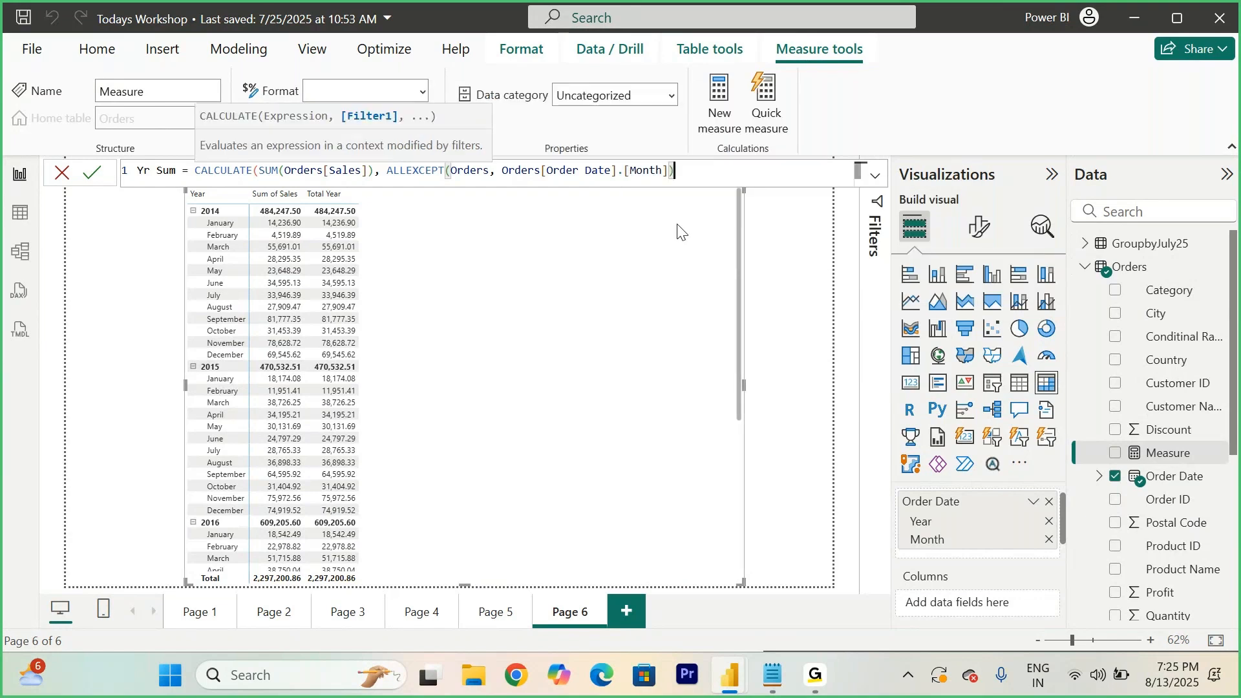
type(")")
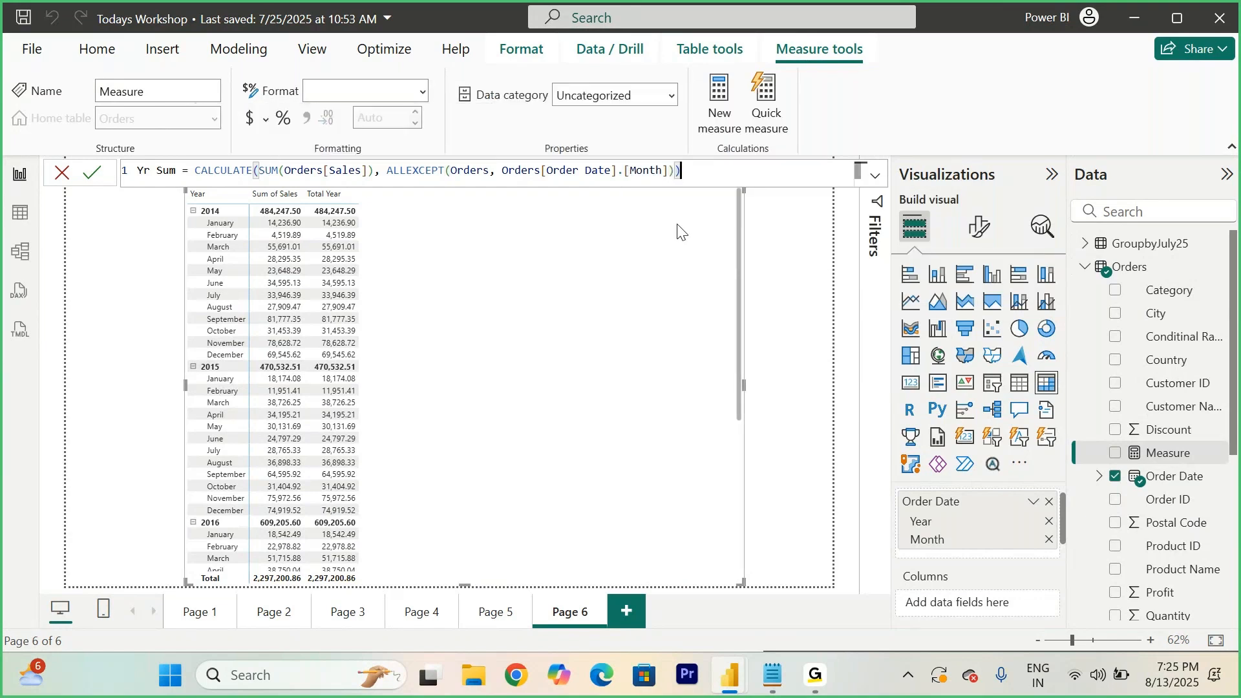
left_click(92, 175)
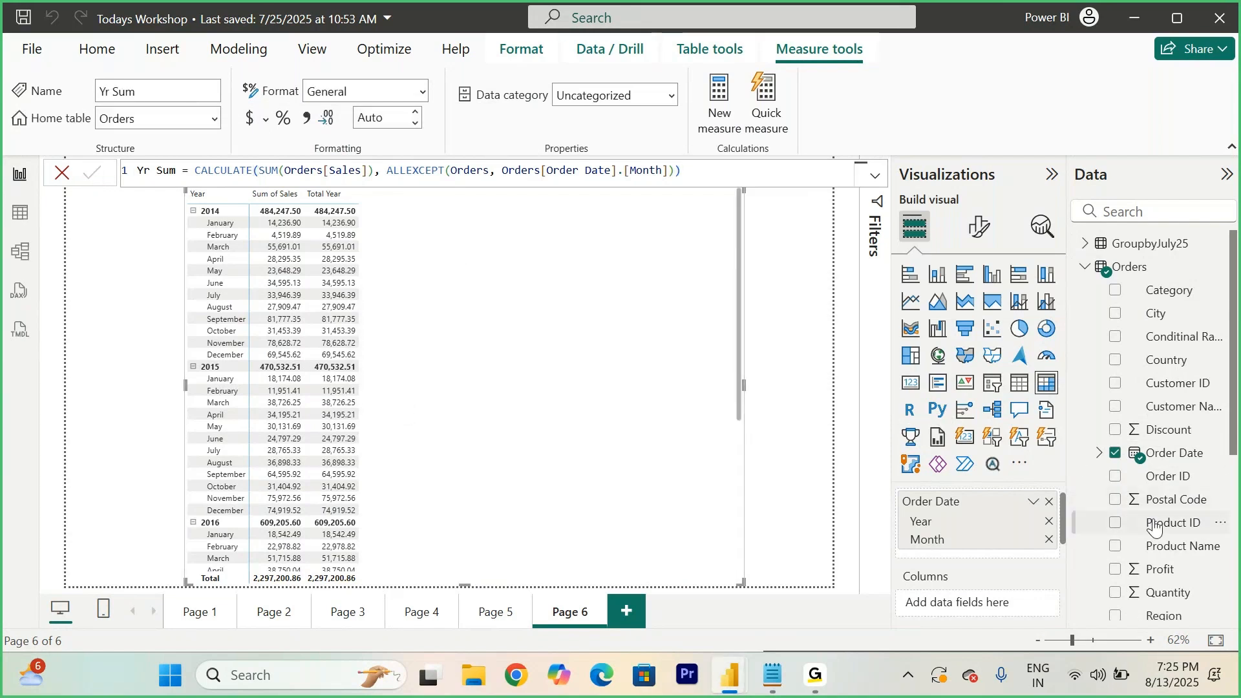
- Add the Yr Sum measure to the matrix values
scroll(1157, 527, "down", 5)
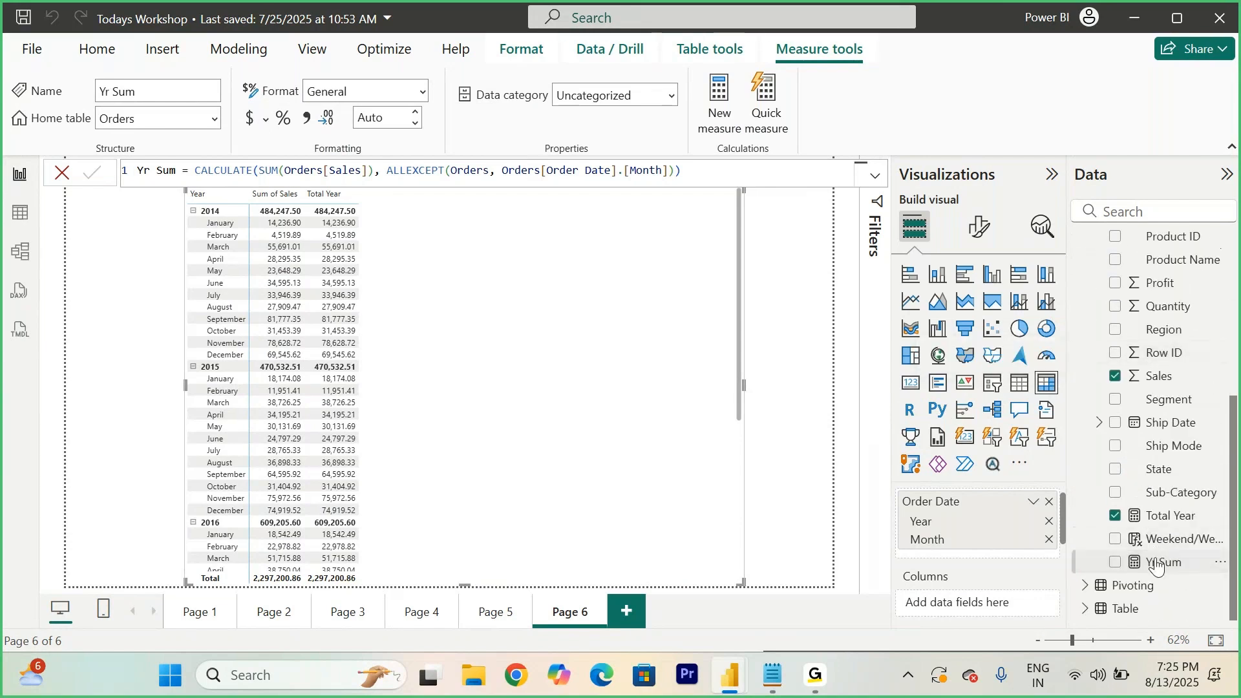
left_click_drag(1160, 563, 510, 452)
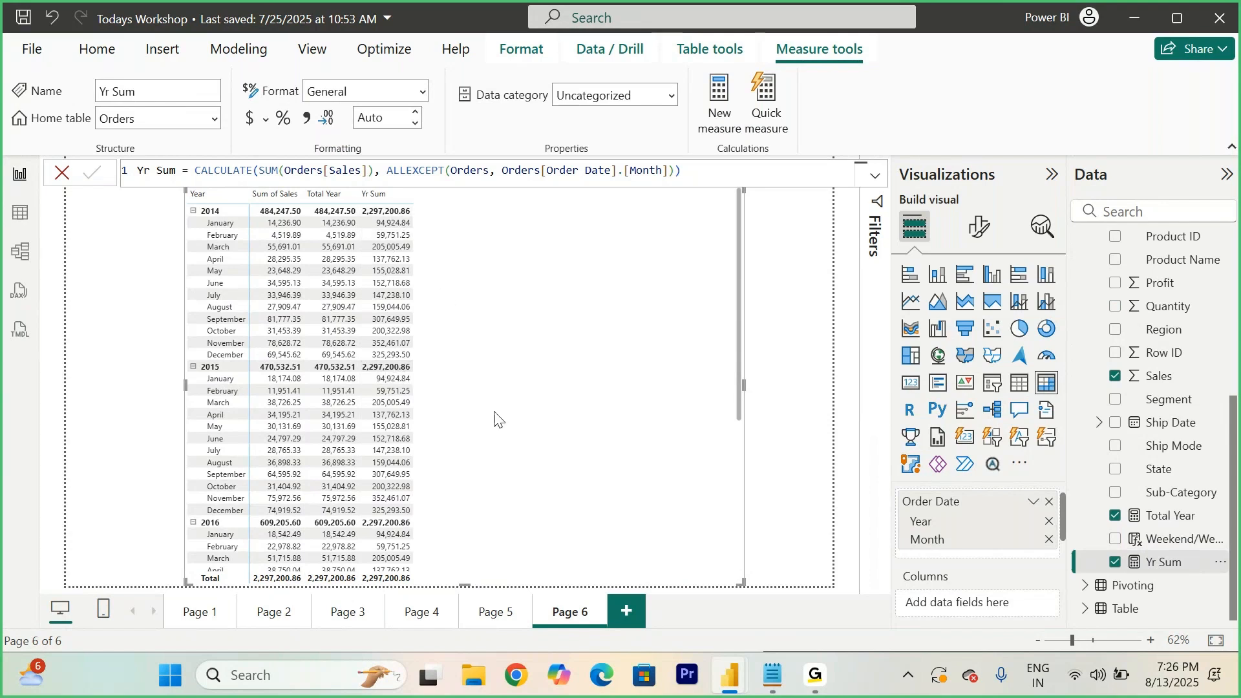
- Copy the whole Yr Sum formula and paste it into a new measure on the Orders table
left_click(670, 170)
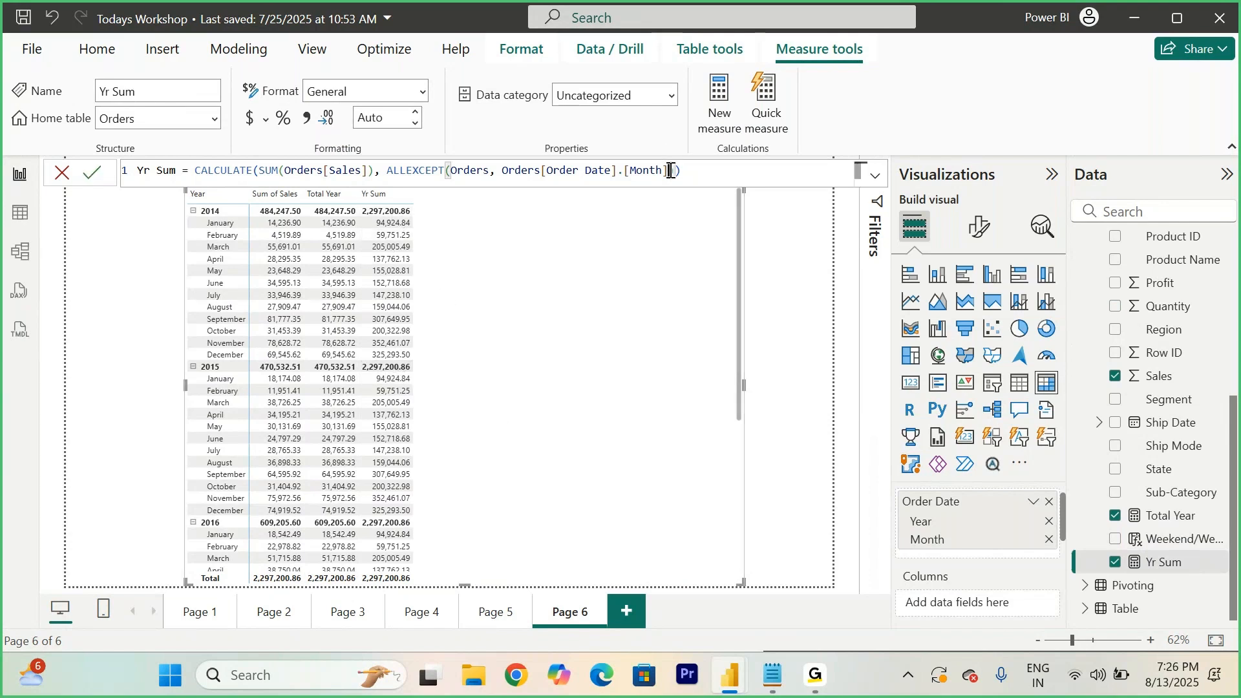
left_click_drag(726, 172, 128, 175)
key("ctrl+c")
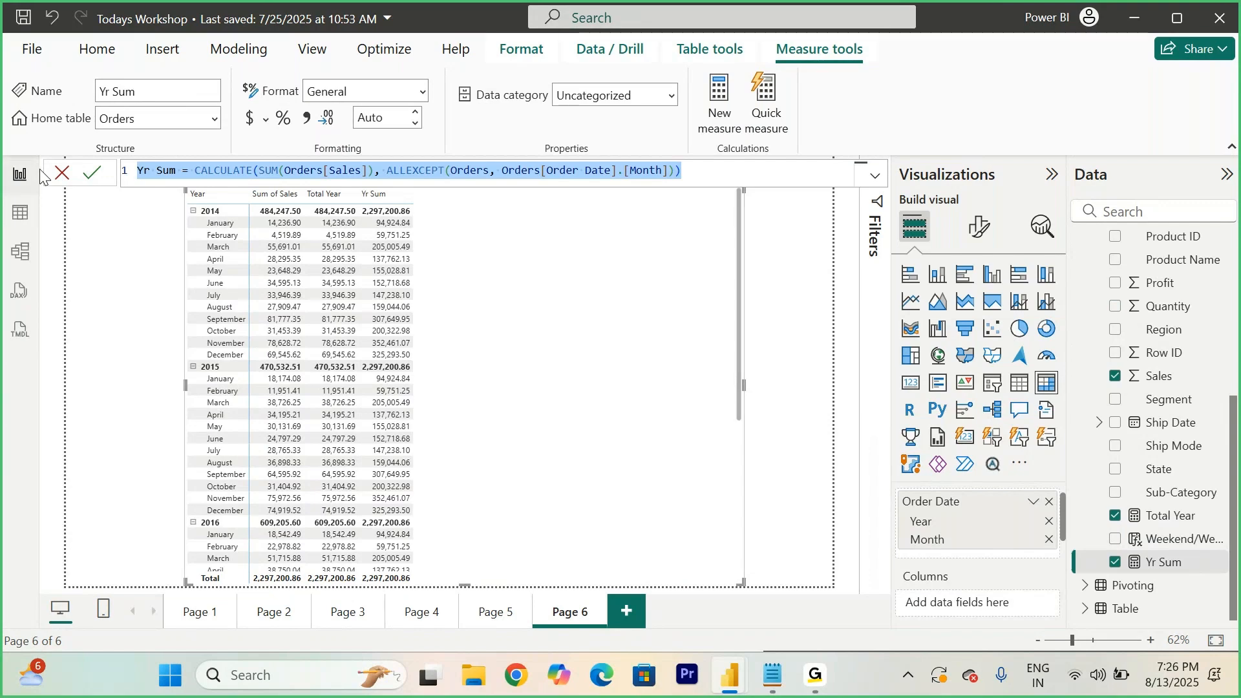
scroll(1190, 316, "up", 5)
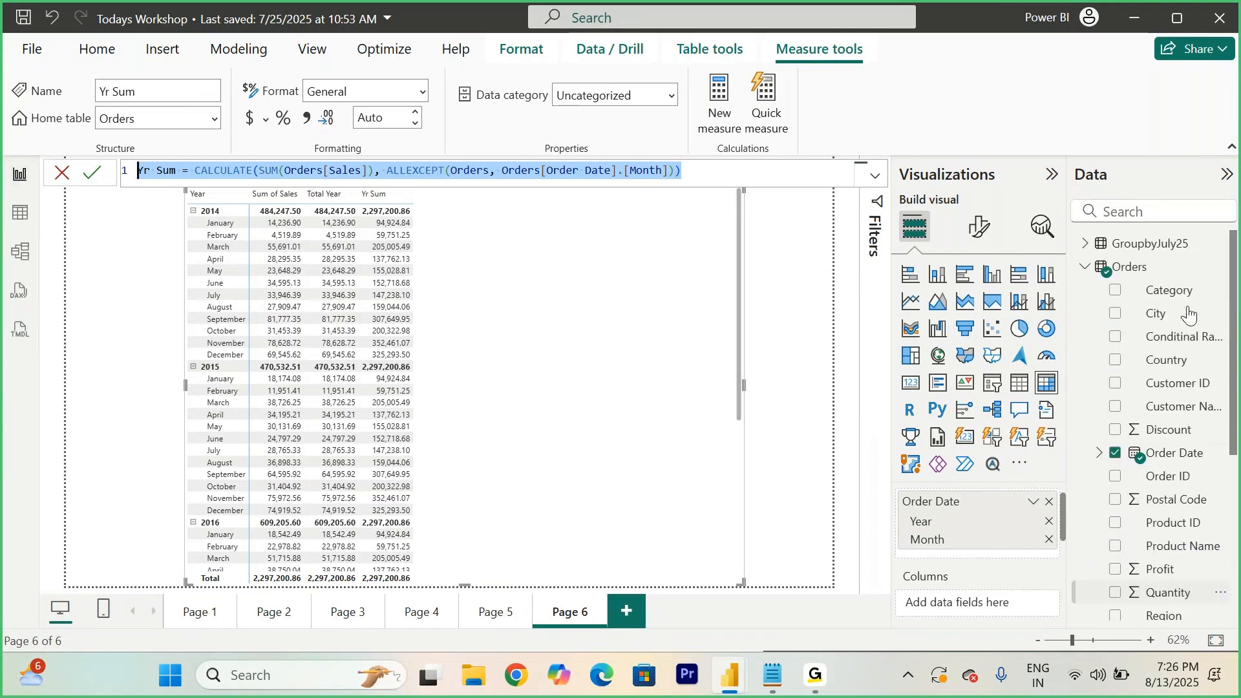
right_click(1131, 267)
left_click(994, 297)
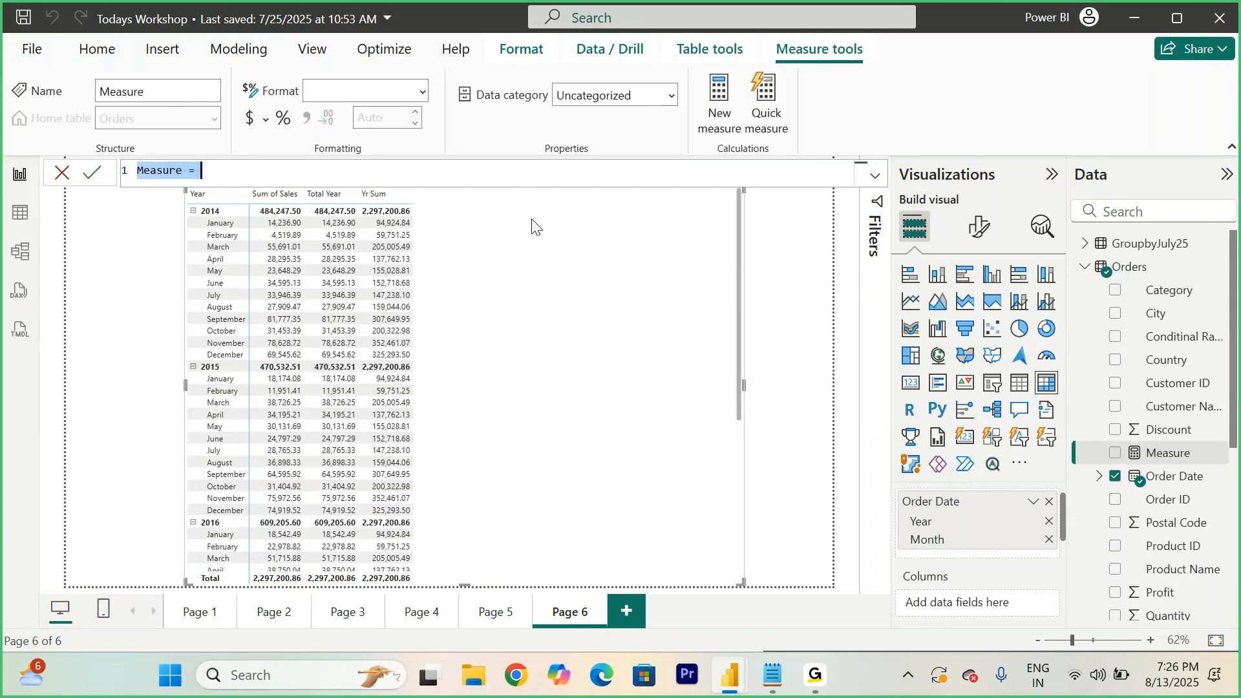
key("ctrl+v")
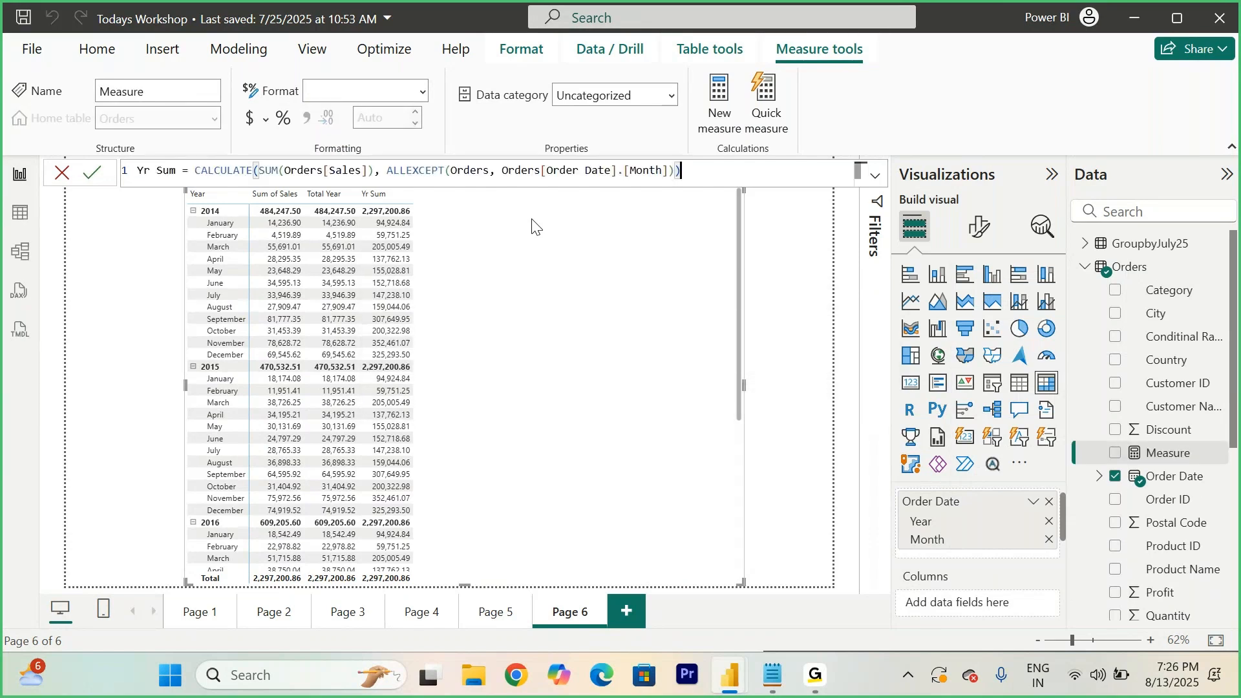
- Rename the pasted measure to Sub Total Year and change its ALLEXCEPT column to Orders[Order Date].[Year], then commit it
double_click(175, 171)
key("BackSpace")
key("BackSpace")
key("BackSpace")
key("BackSpace")
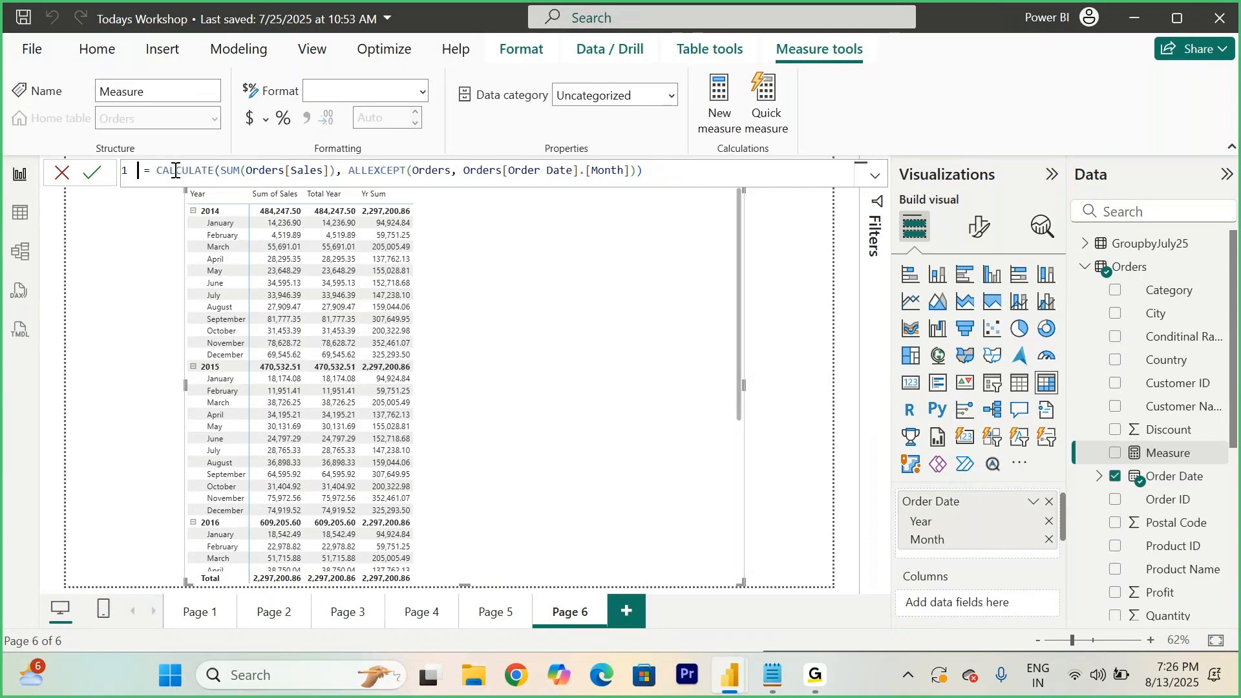
type("Sub Total Year")
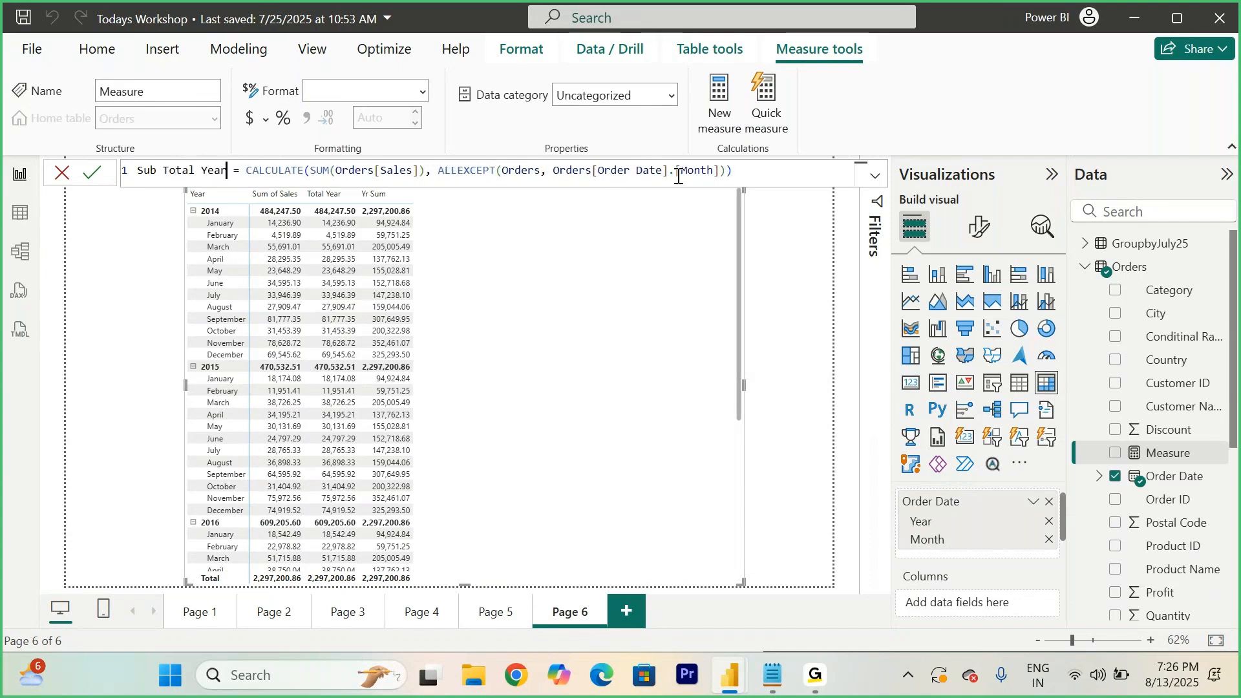
left_click(723, 170)
key("BackSpace")
key("BackSpace")
key("BackSpace")
key("BackSpace")
key("BackSpace")
key("BackSpace")
key("BackSpace")
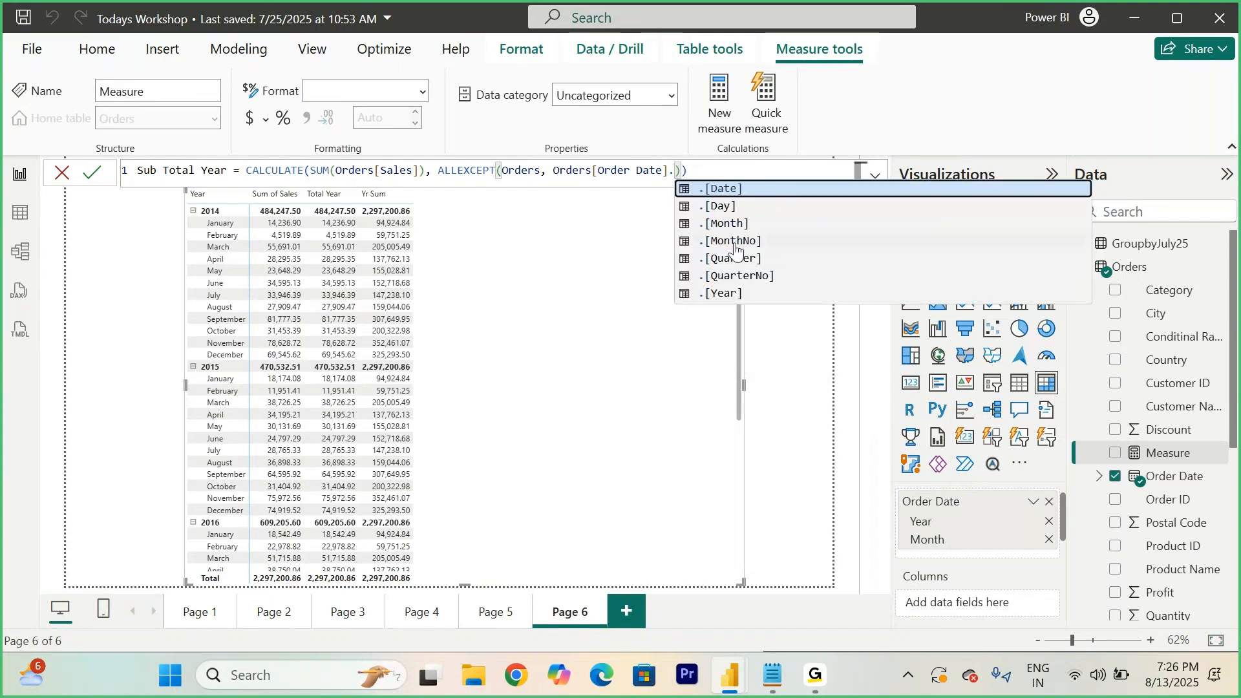
left_click(724, 294)
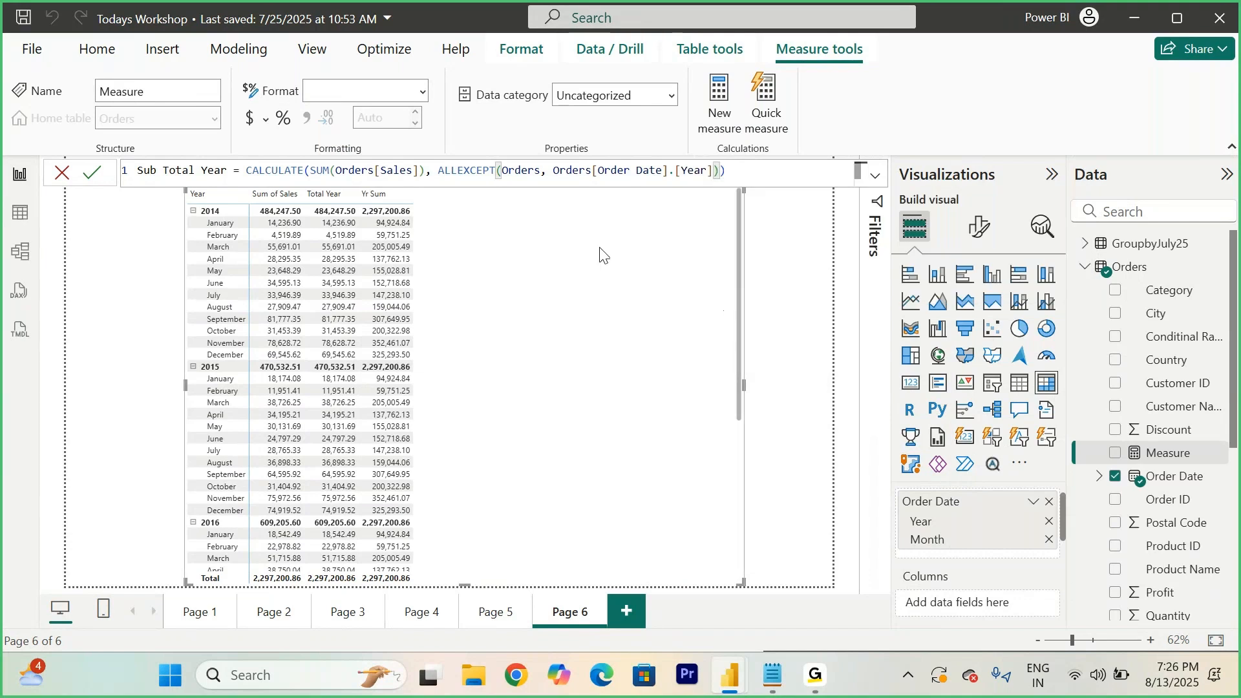
left_click(90, 173)
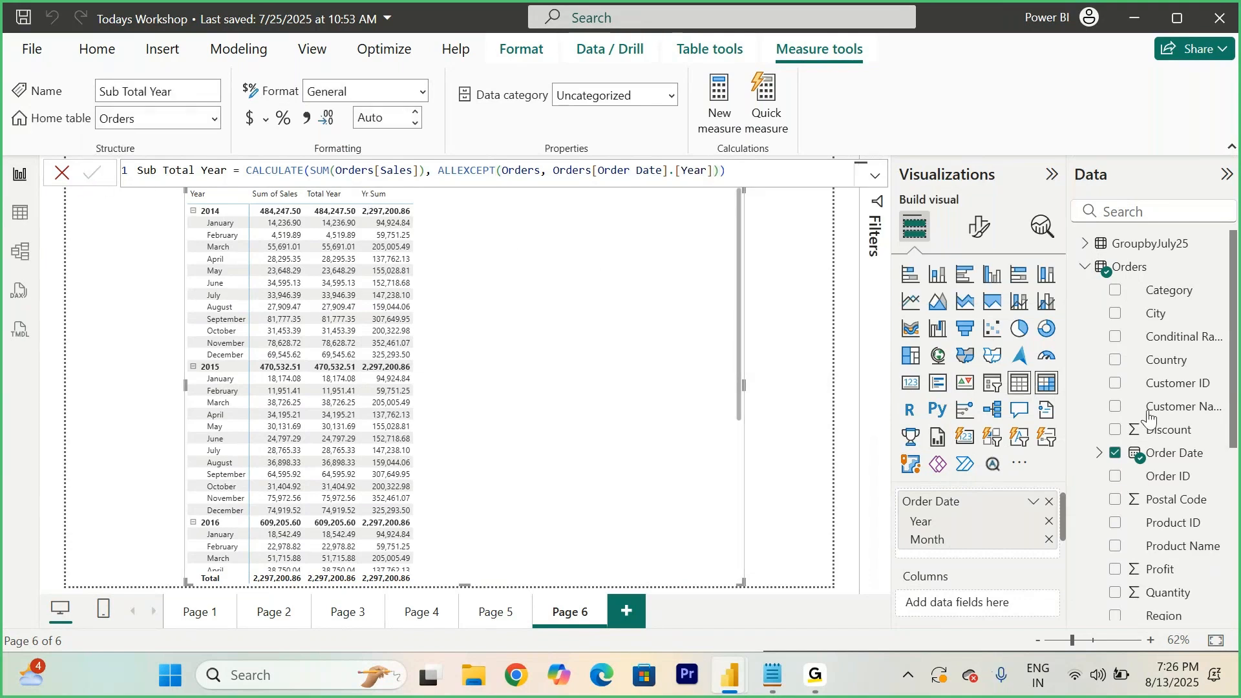
- Add the Sub Total Year measure to the matrix values
scroll(1164, 485, "down", 3)
scroll(1165, 489, "down", 3)
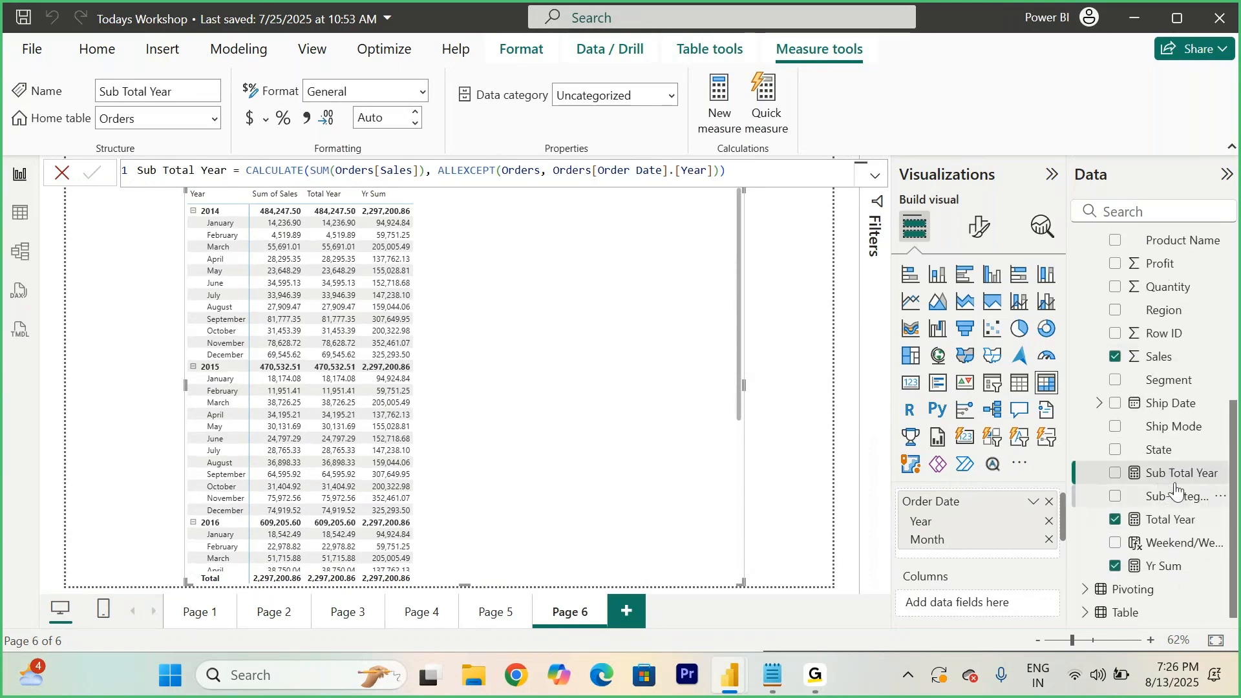
left_click_drag(1167, 475, 573, 402)
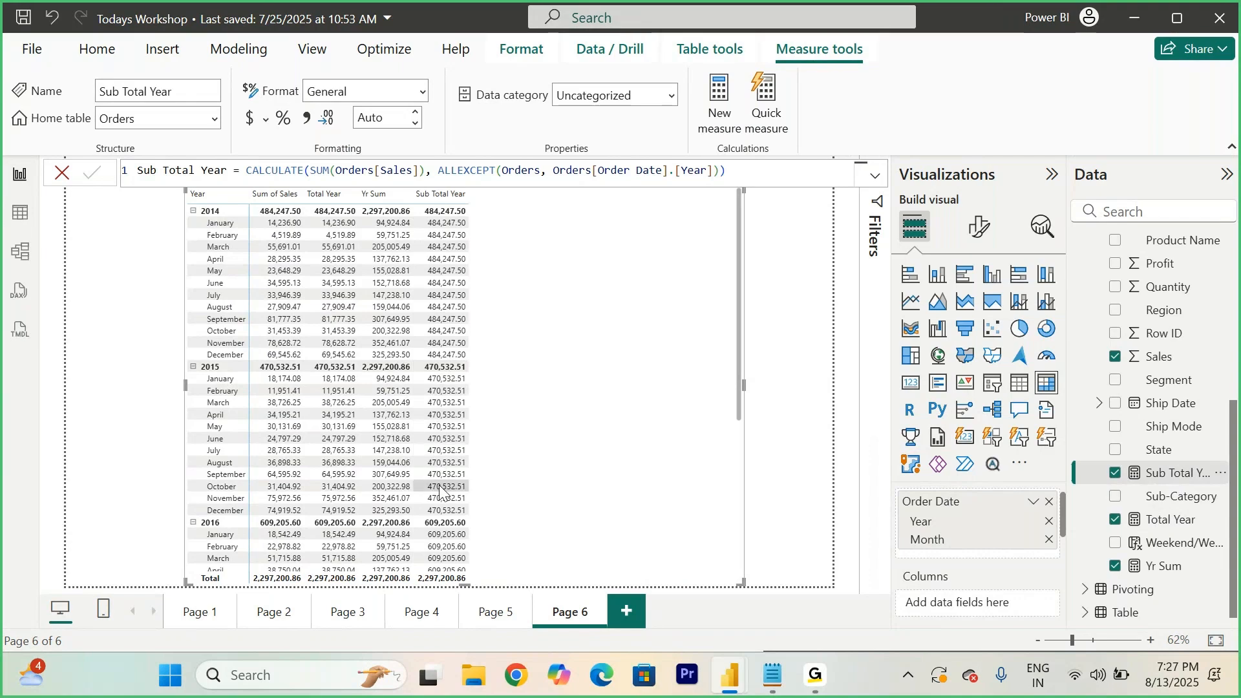
- Remove the Total Year and Yr Sum measures from the matrix values
scroll(440, 507, "down", 7)
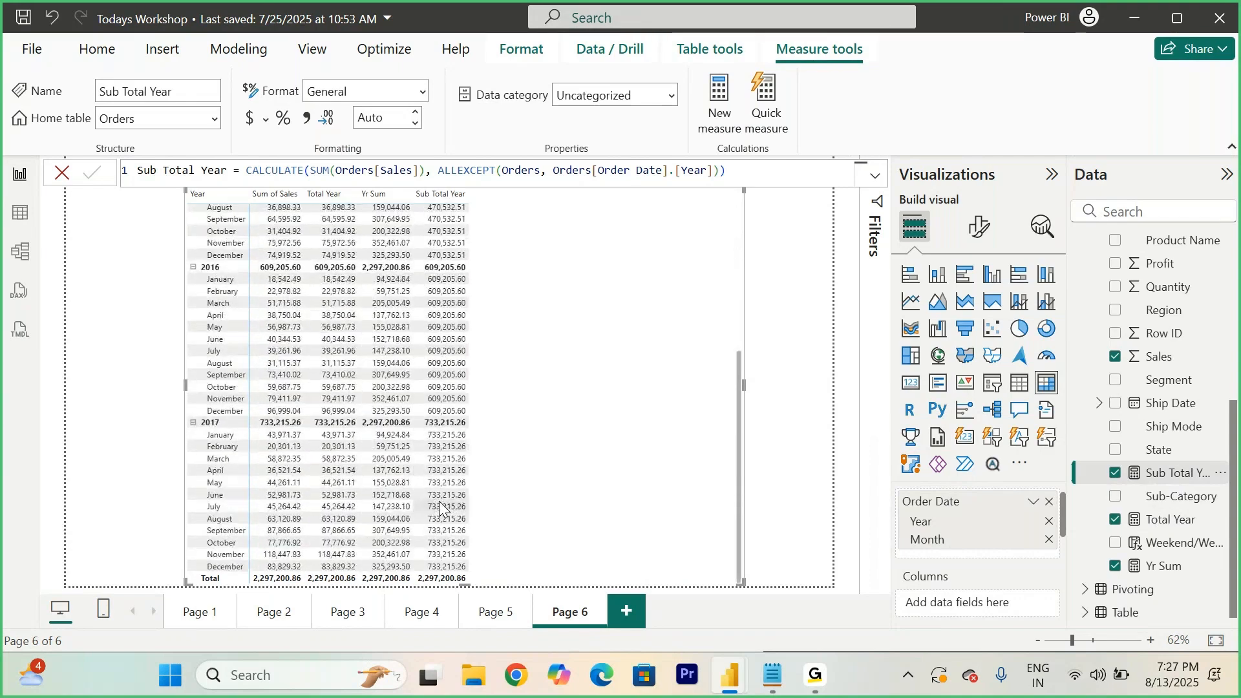
scroll(440, 507, "up", 7)
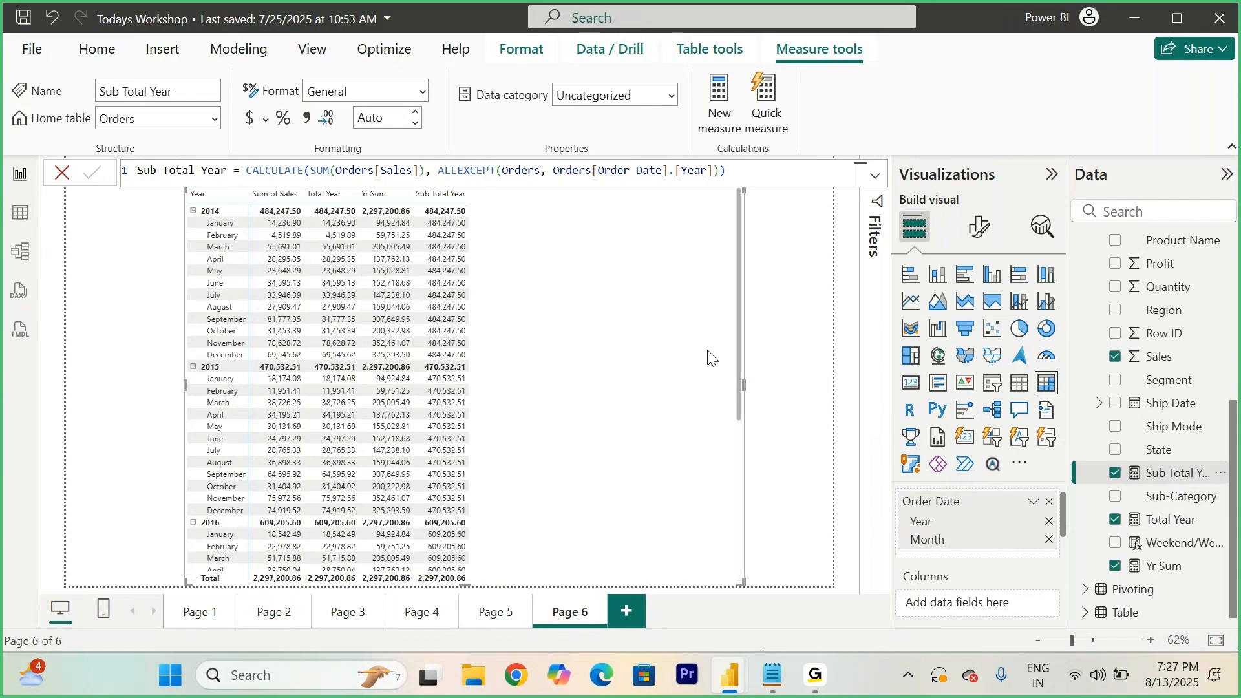
scroll(963, 546, "down", 1)
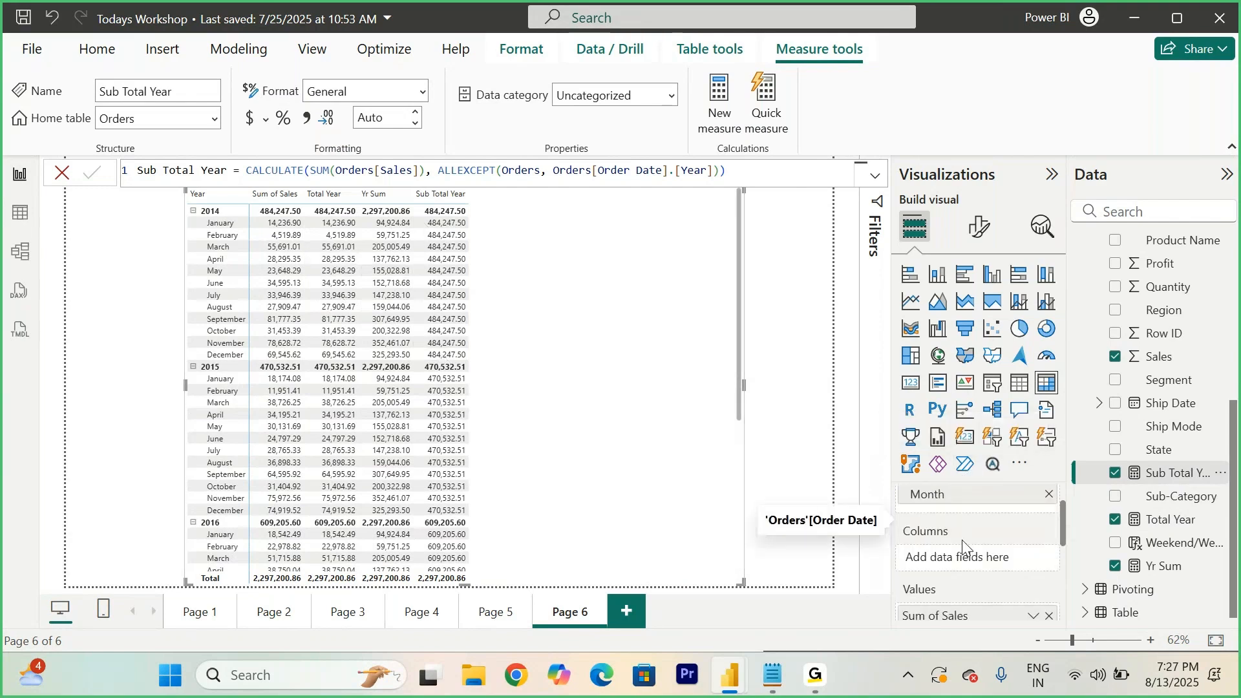
scroll(963, 546, "down", 1)
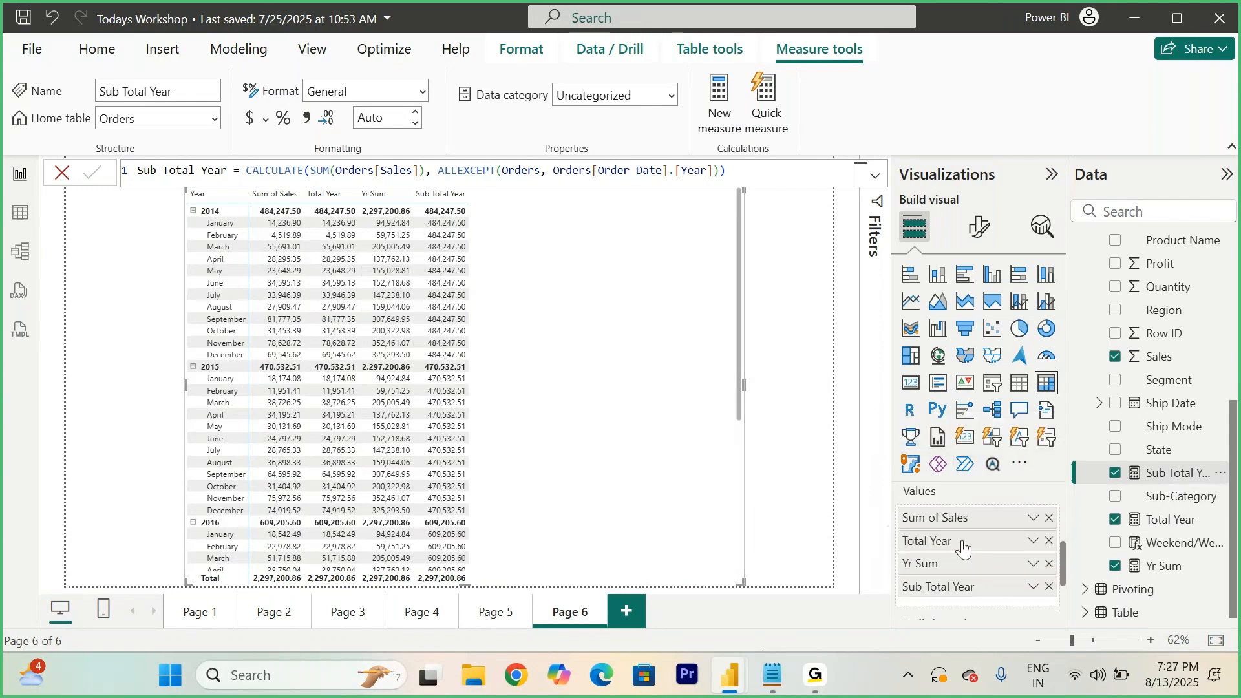
left_click(1049, 542)
left_click(1049, 542)
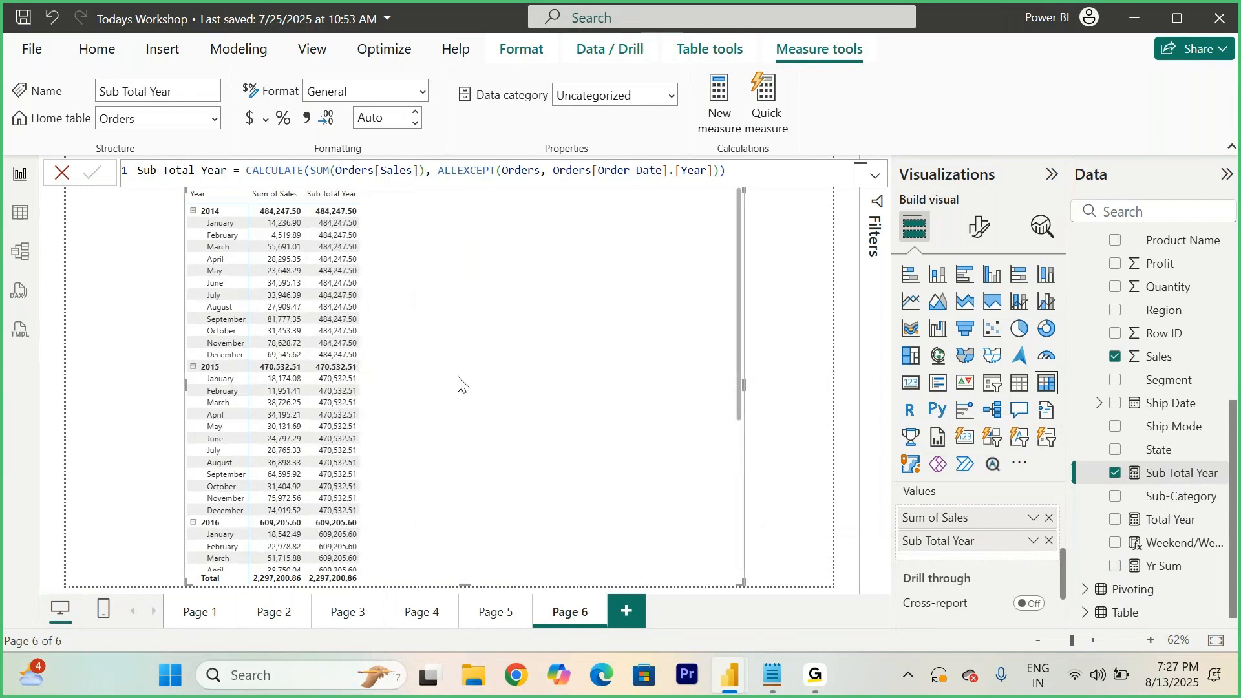
- In the matrix formatting, turn off column subtotals and row subtotals
left_click(979, 226)
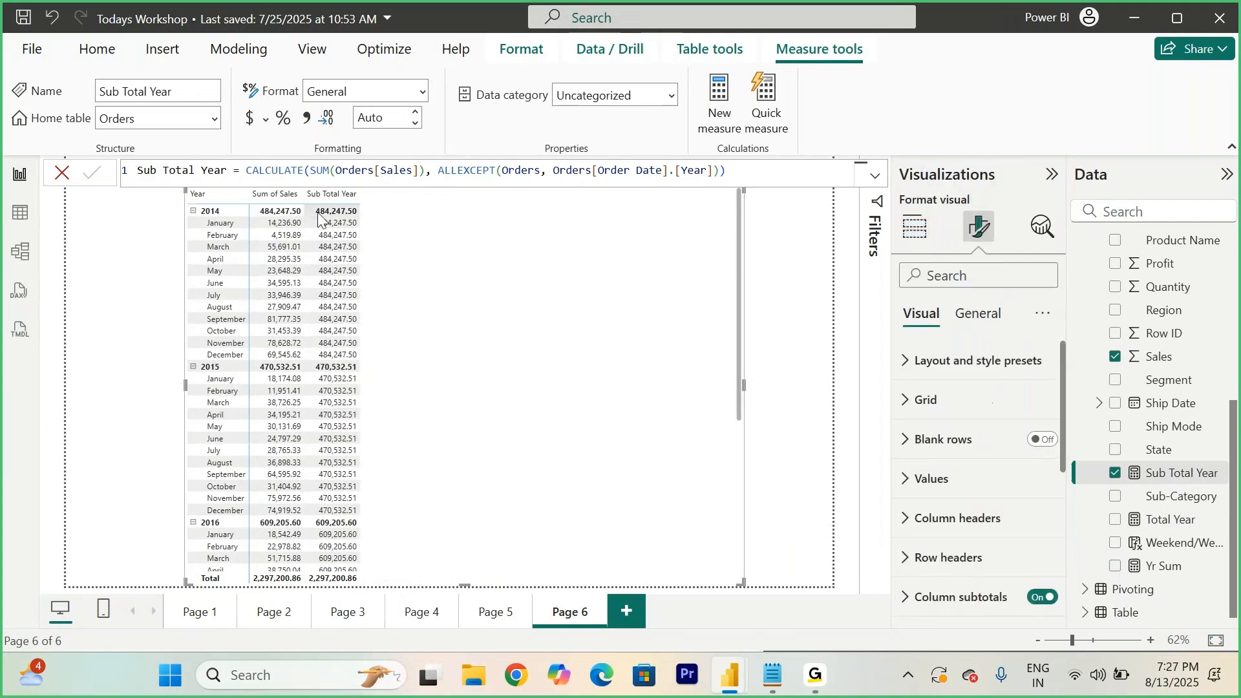
scroll(965, 495, "down", 3)
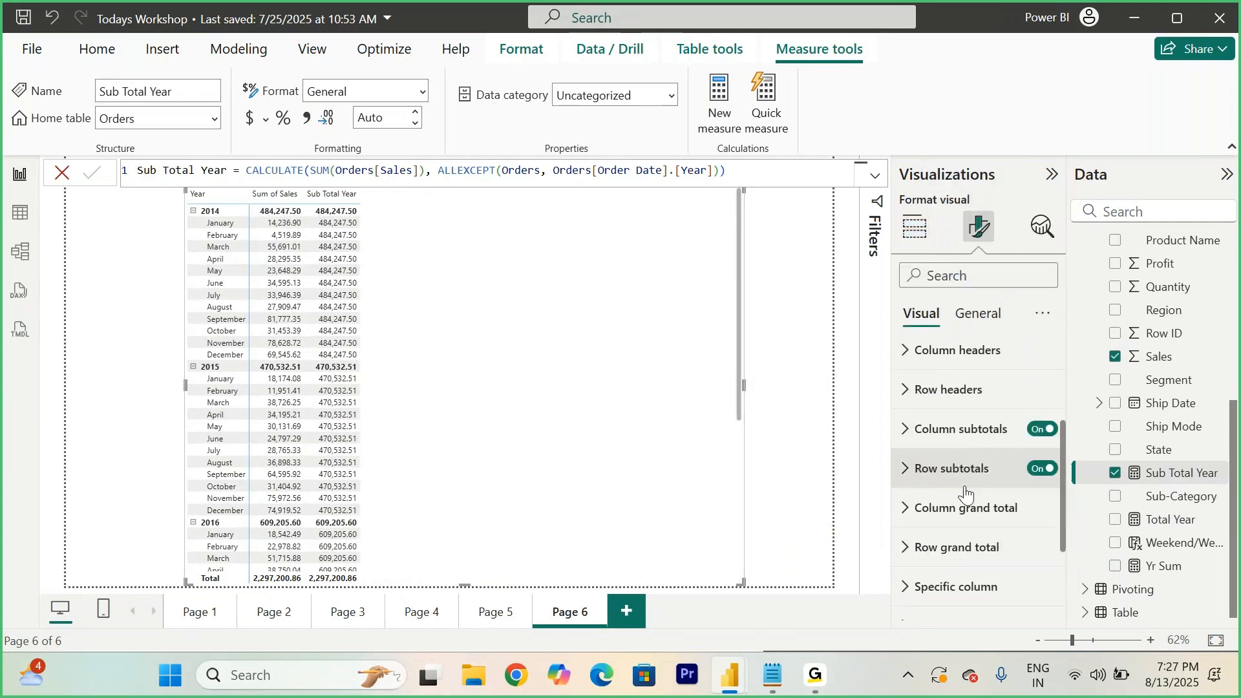
left_click(1042, 428)
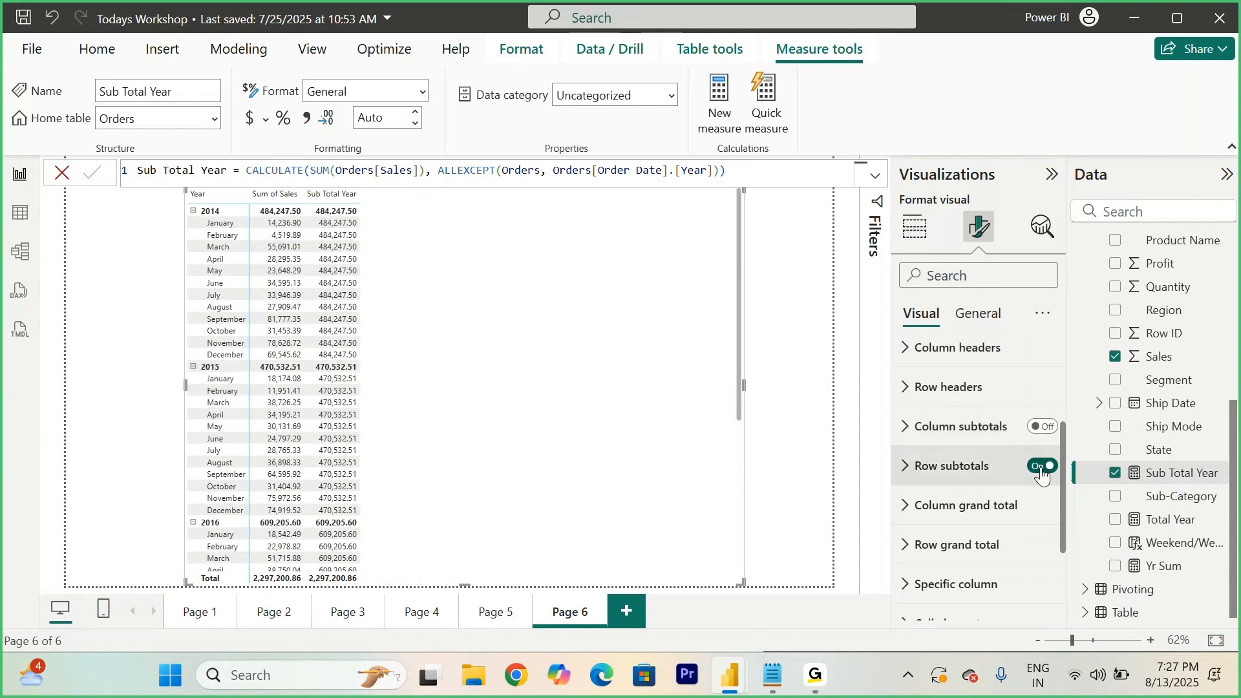
left_click(1042, 467)
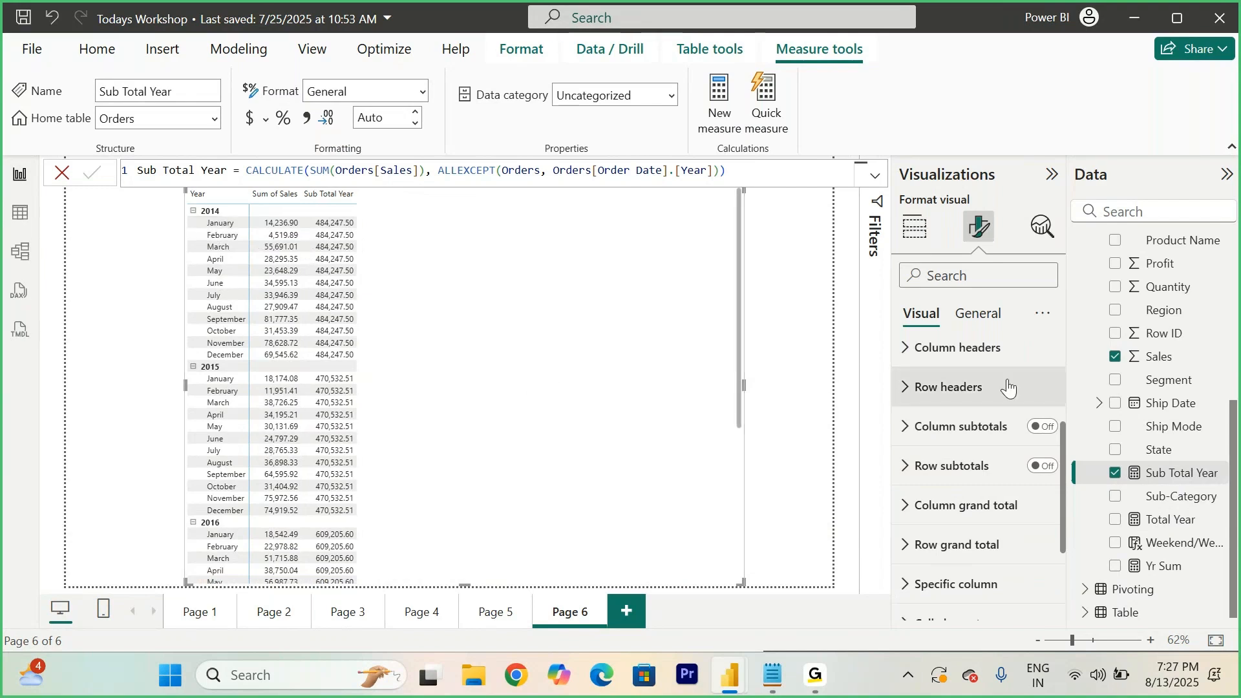
- Set the matrix values font size to 16 and make it bold
scroll(908, 384, "up", 3)
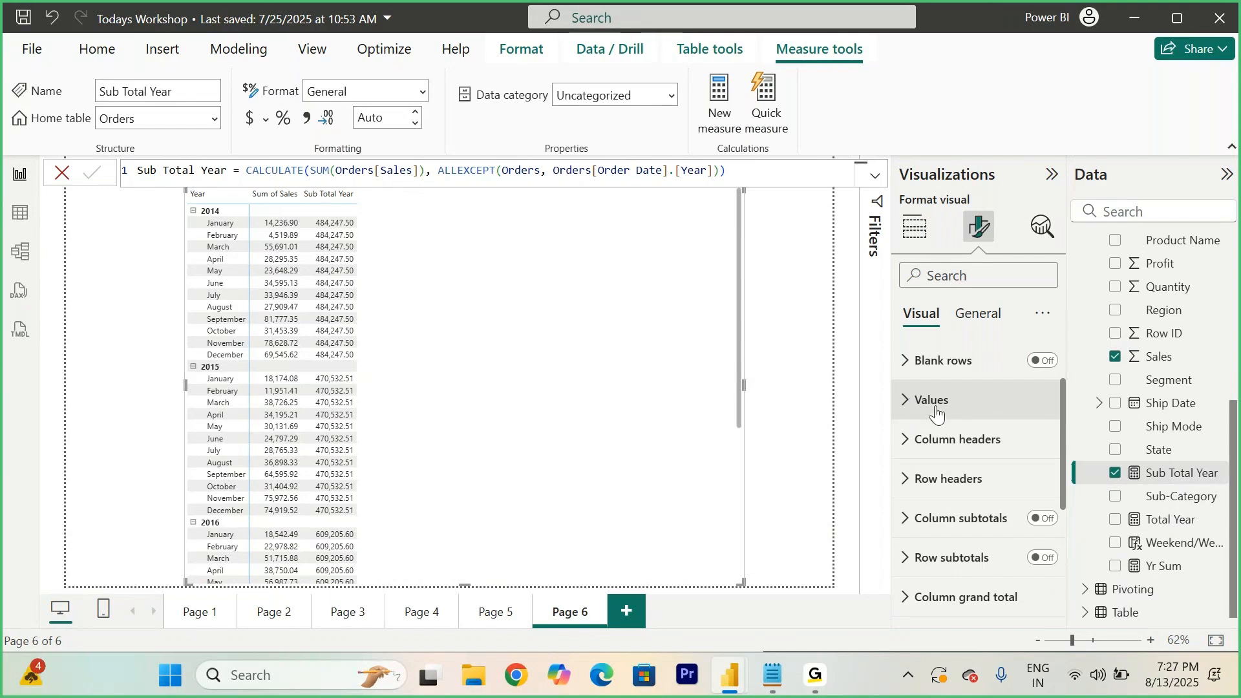
left_click(911, 406)
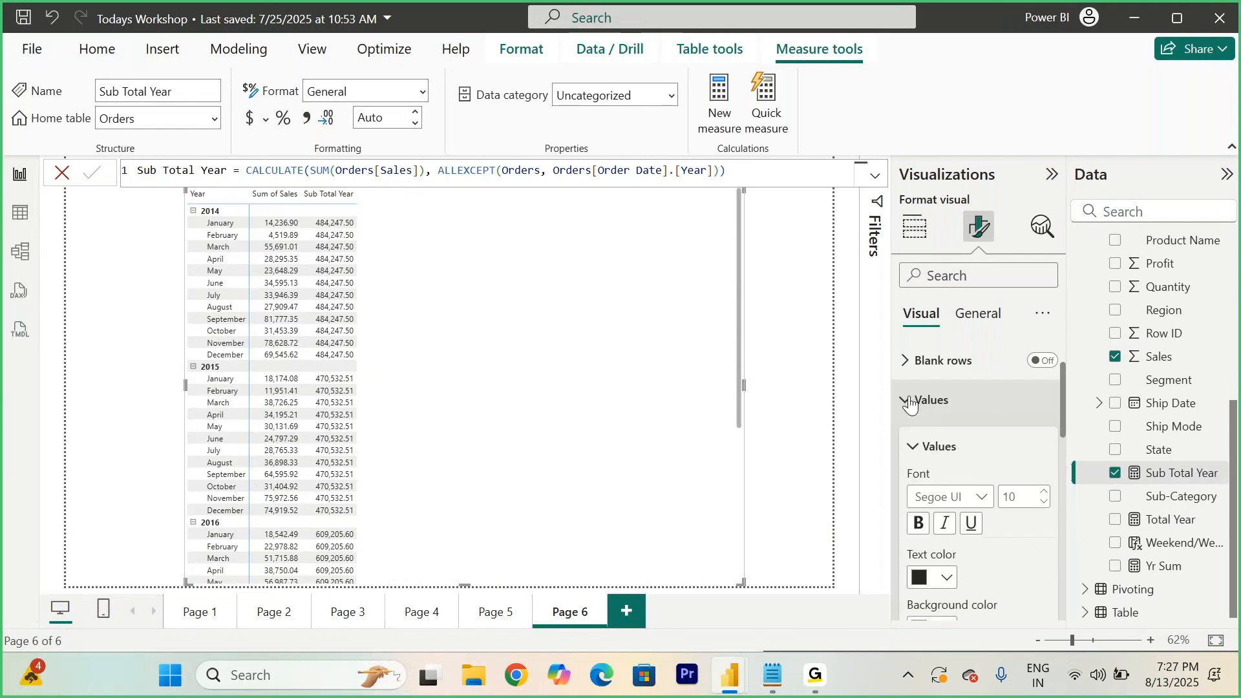
left_click(1042, 493)
left_click(1042, 492)
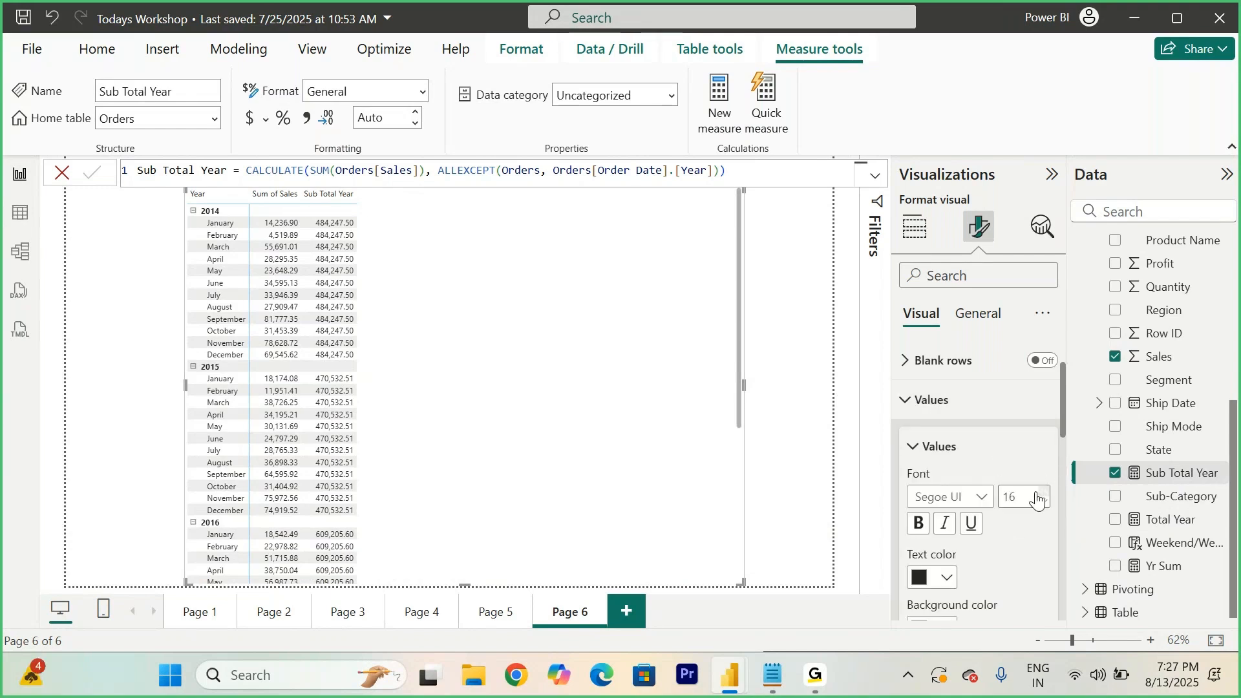
left_click(918, 525)
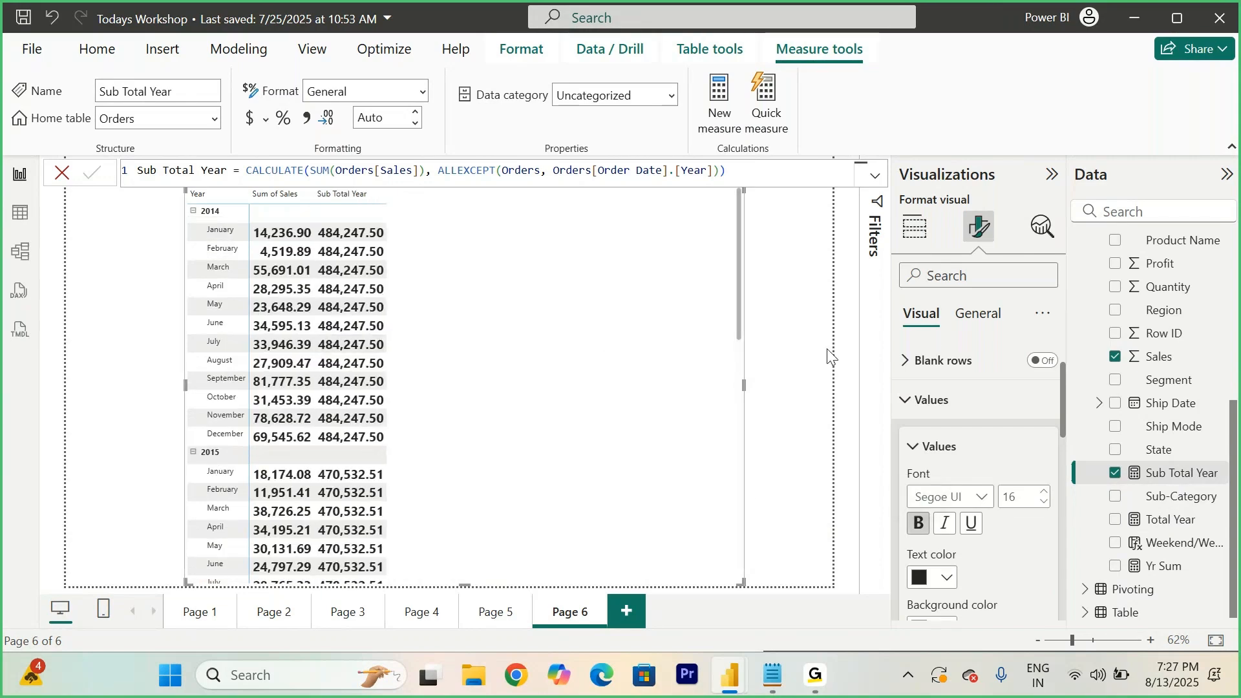
- Create a new measure on Orders: Month % = SUM(Orders[Sales])/[Sub Total Year]
scroll(1159, 345, "up", 5)
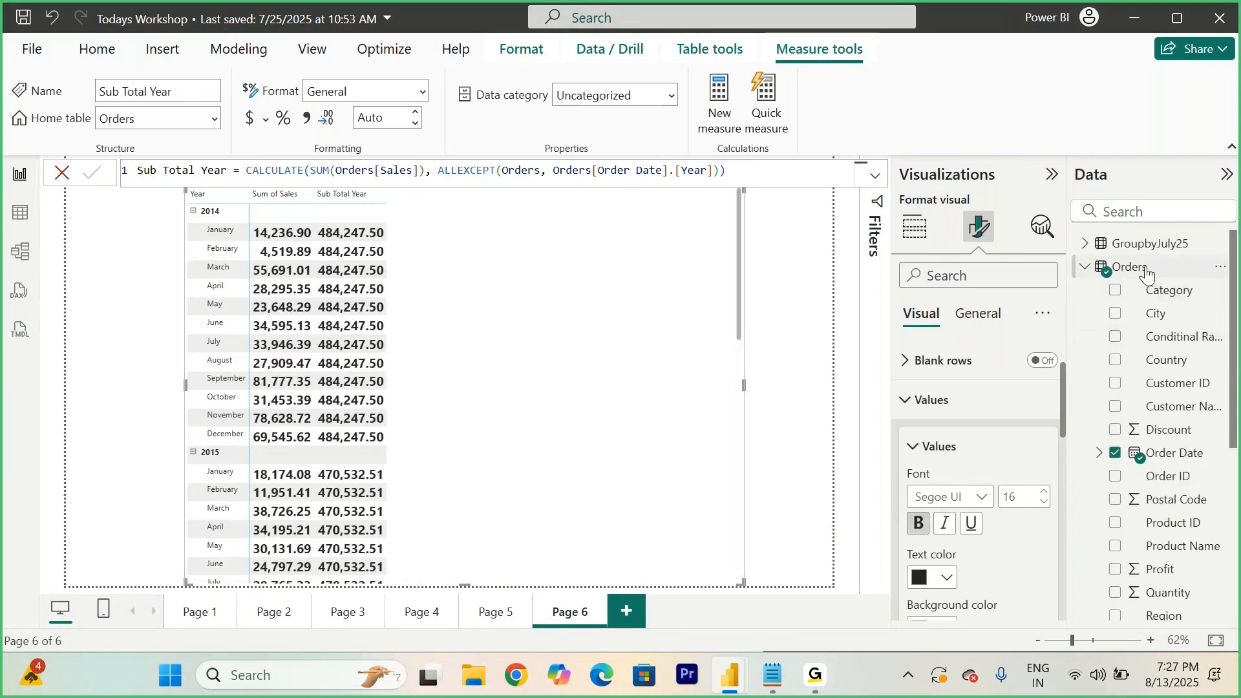
right_click(1145, 265)
left_click(1030, 295)
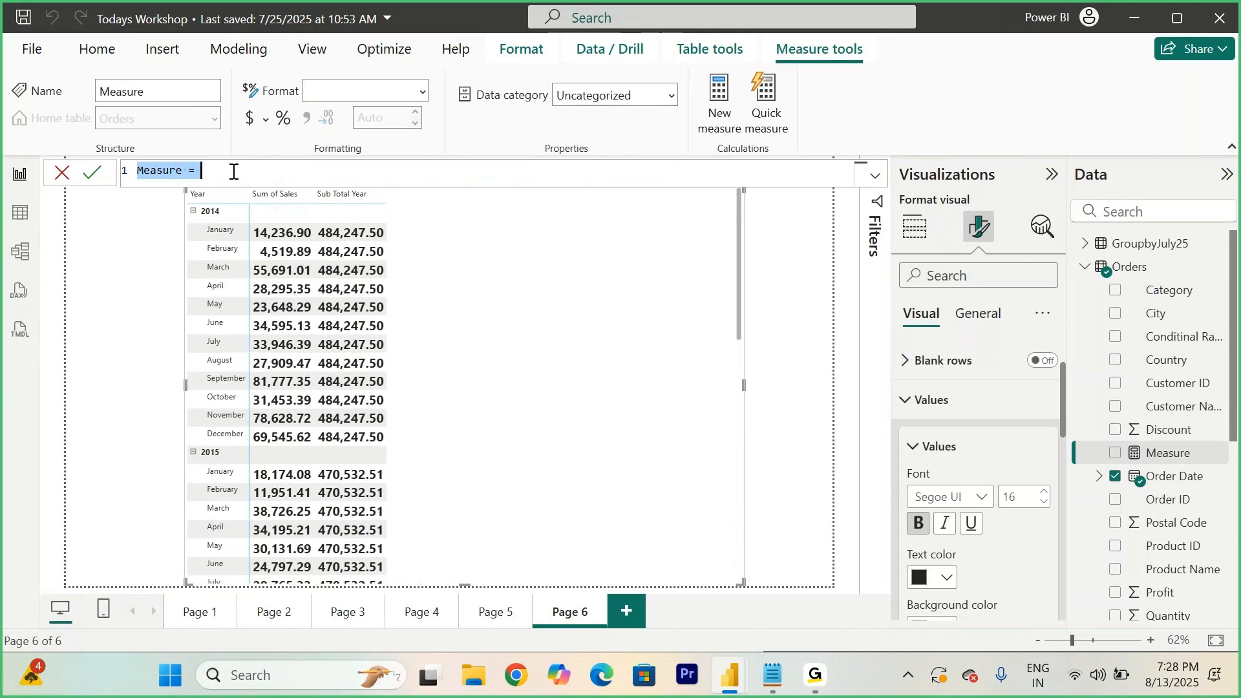
type("Month")
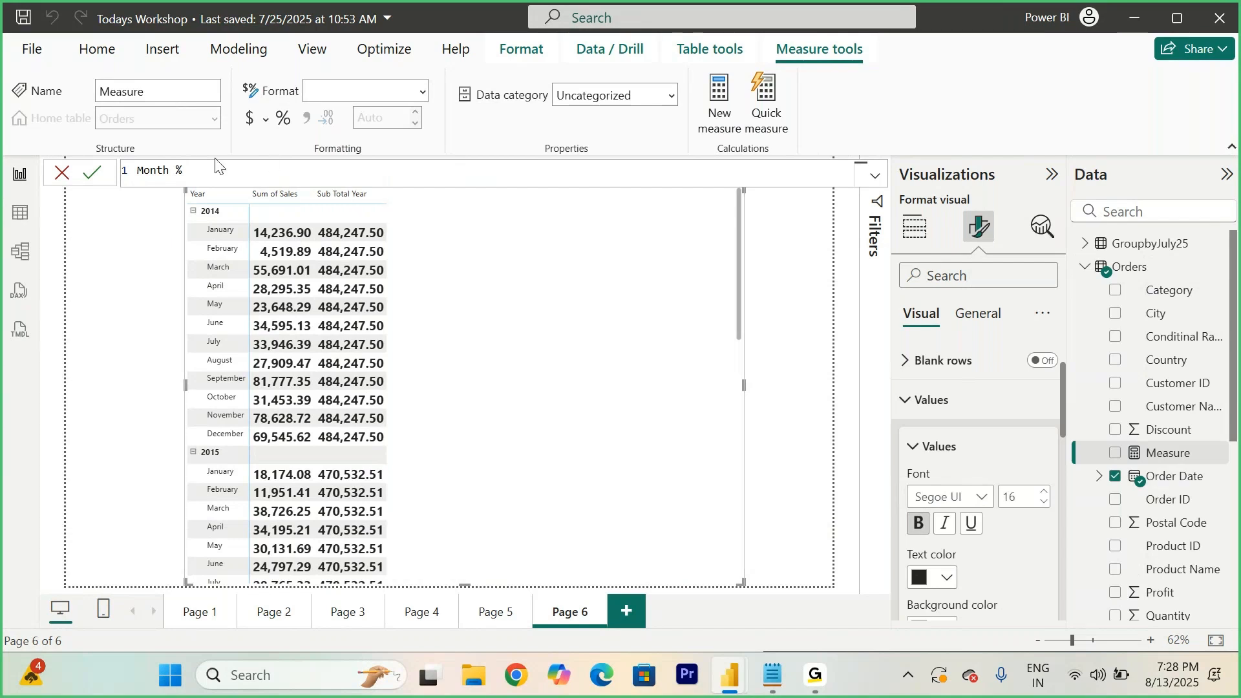
type("% = SUM(")
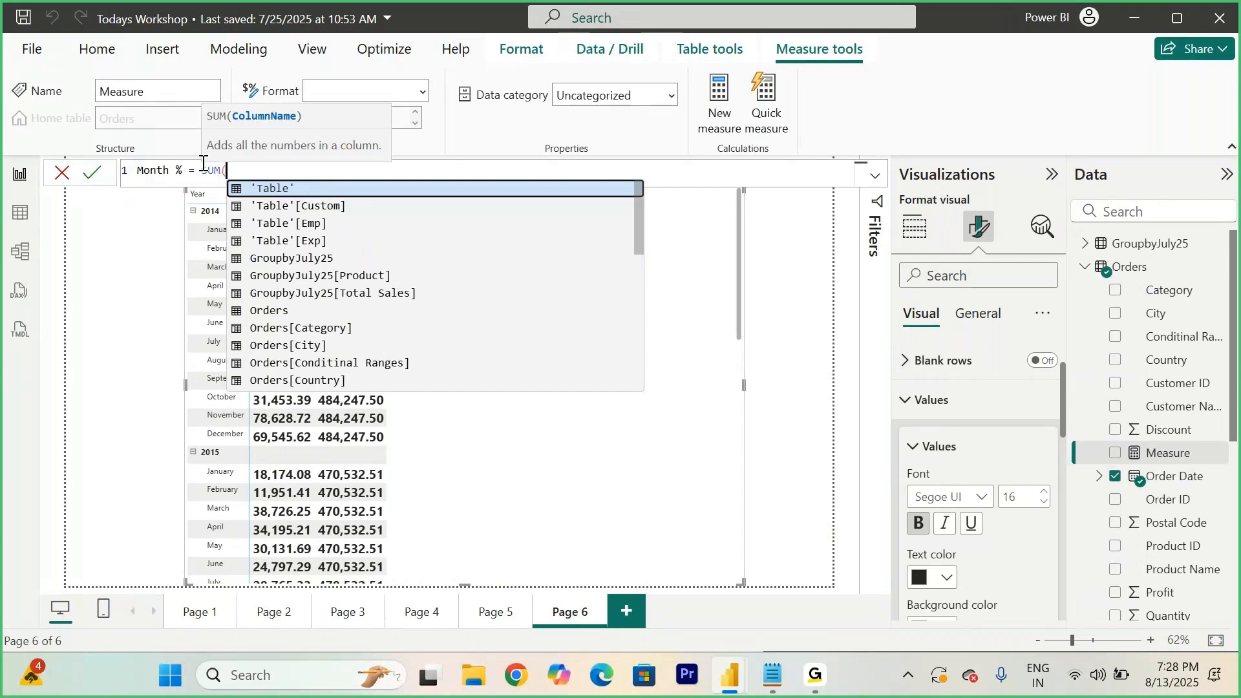
type("Orders[Sales])/")
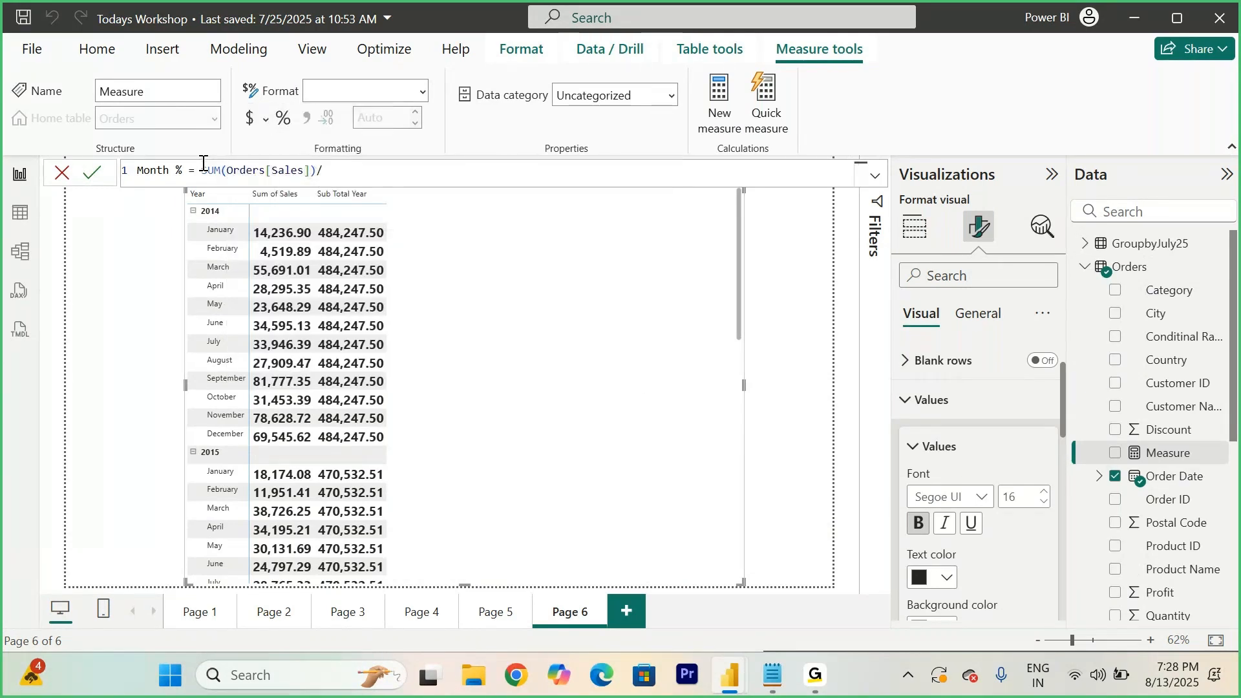
type("sub")
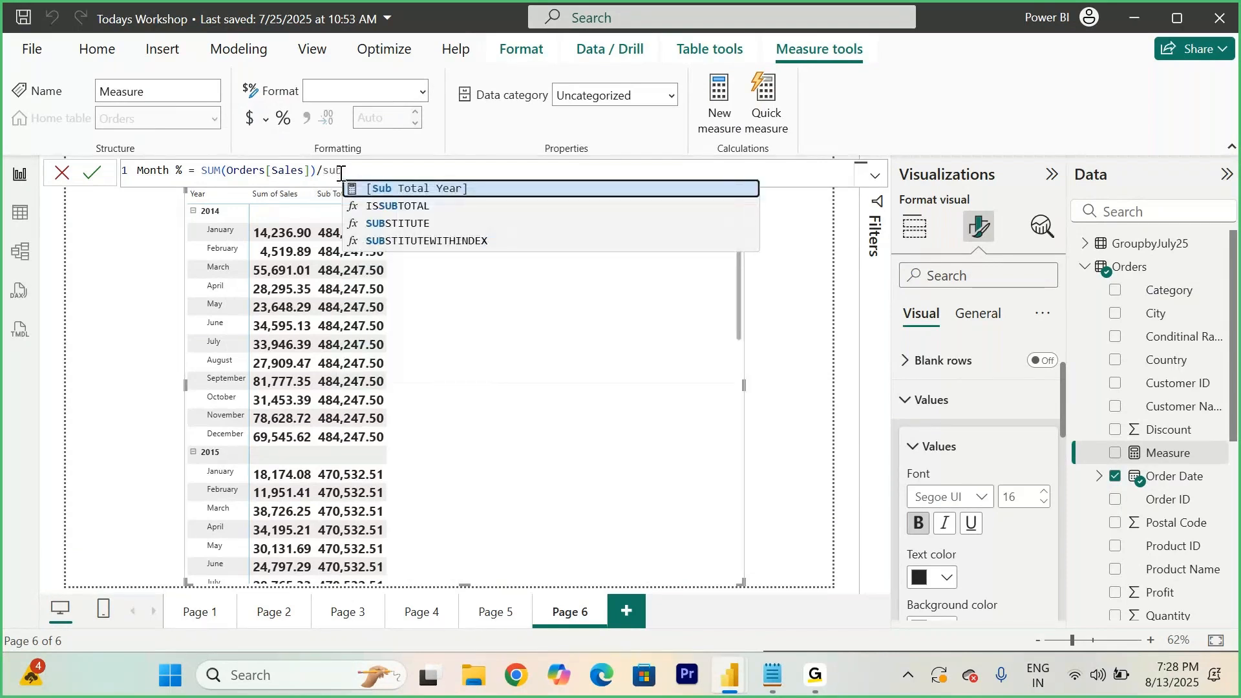
left_click(429, 187)
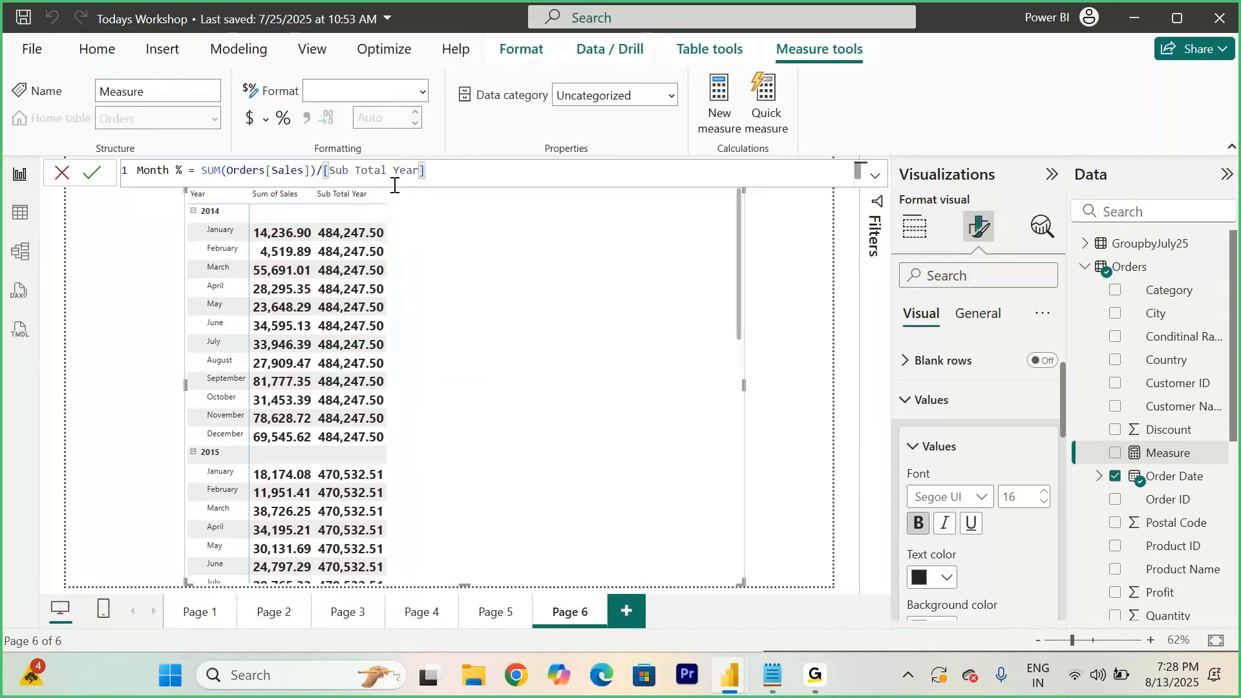
left_click(97, 173)
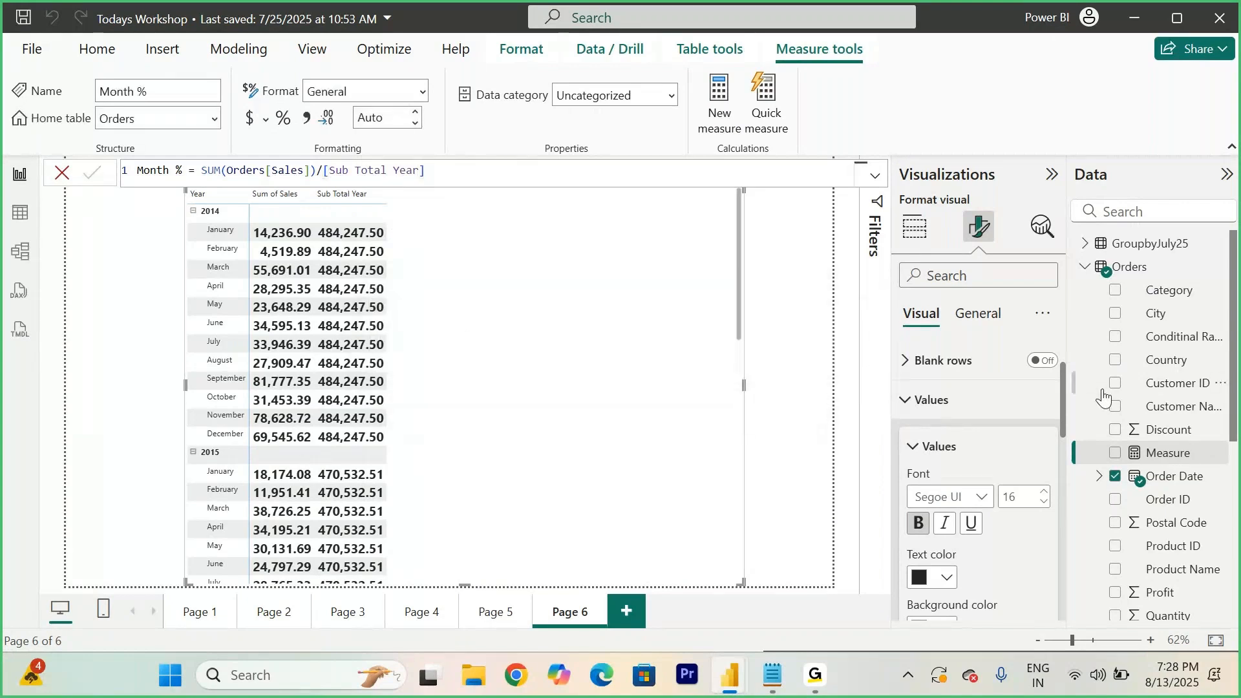
- On a new report page, insert a matrix visual and move and enlarge it on the canvas
left_click(1182, 456)
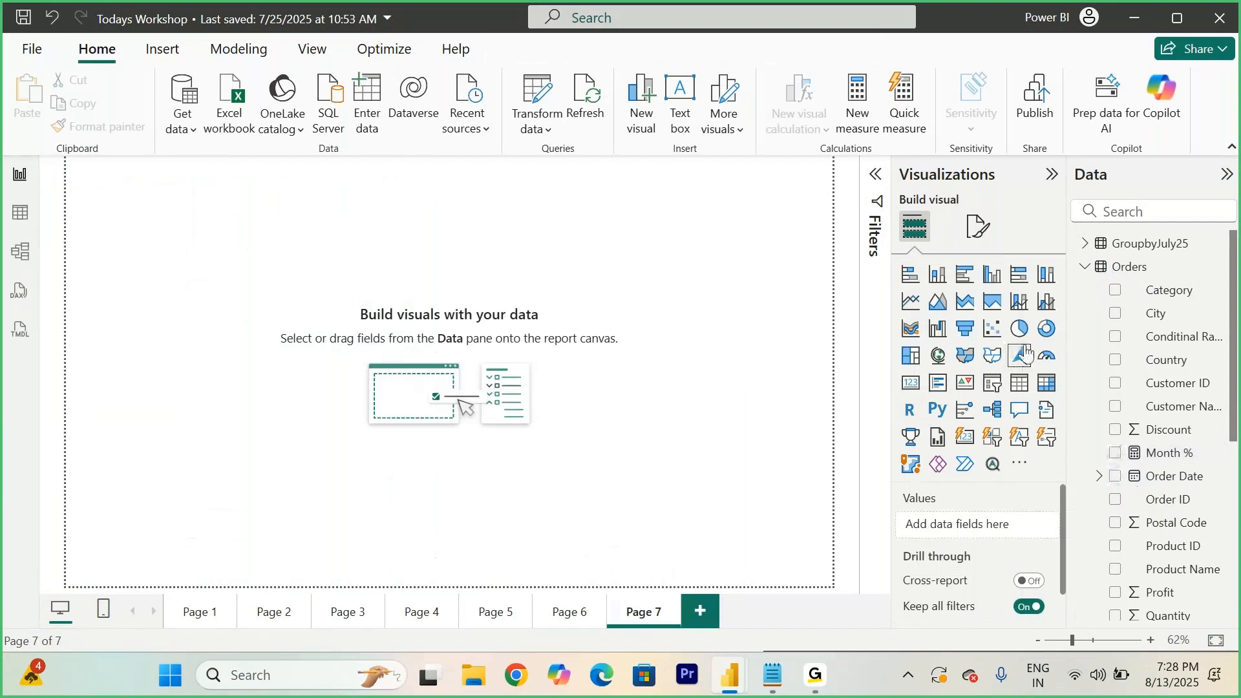
left_click(1046, 382)
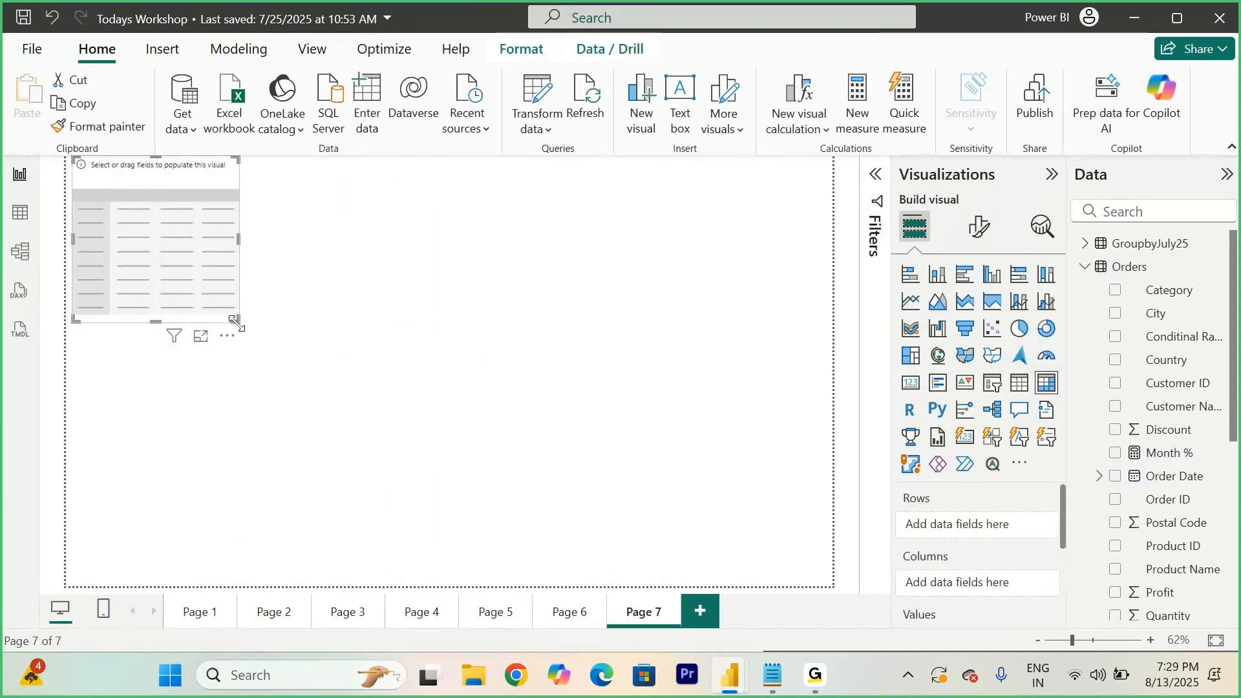
left_click_drag(237, 319, 315, 385)
left_click_drag(213, 312, 341, 431)
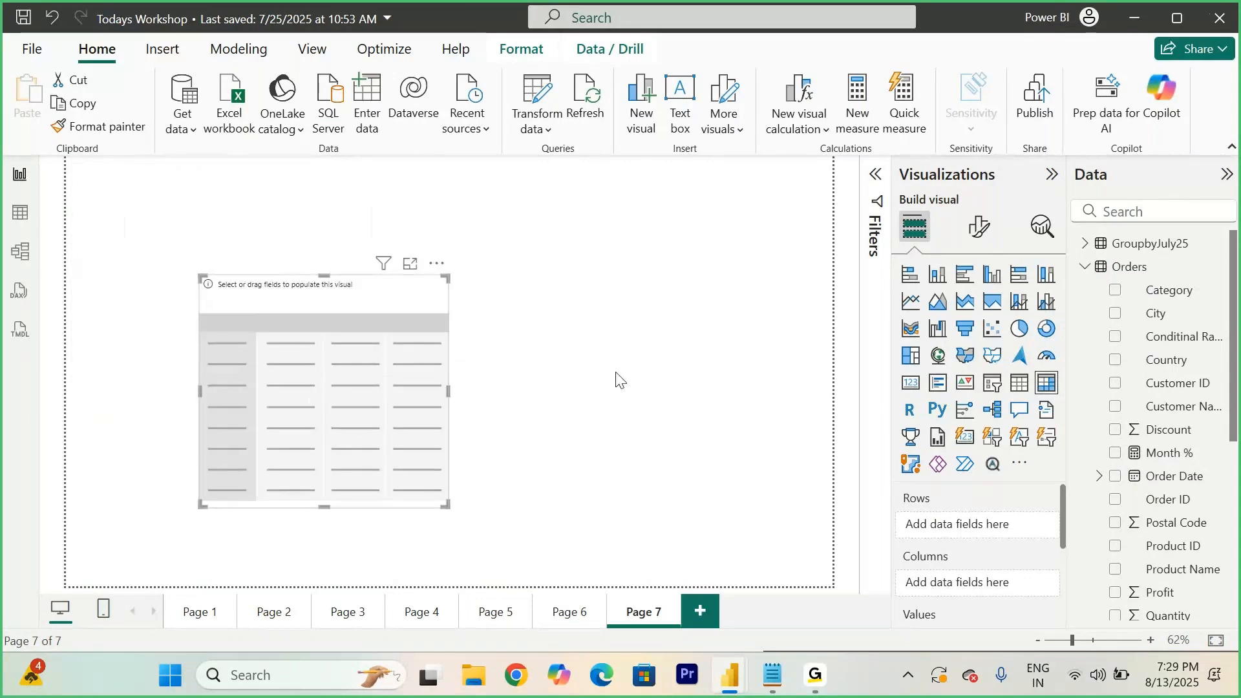
- Add Order Date to the matrix rows and Sales to its values, then widen the matrix
scroll(1175, 480, "down", 2)
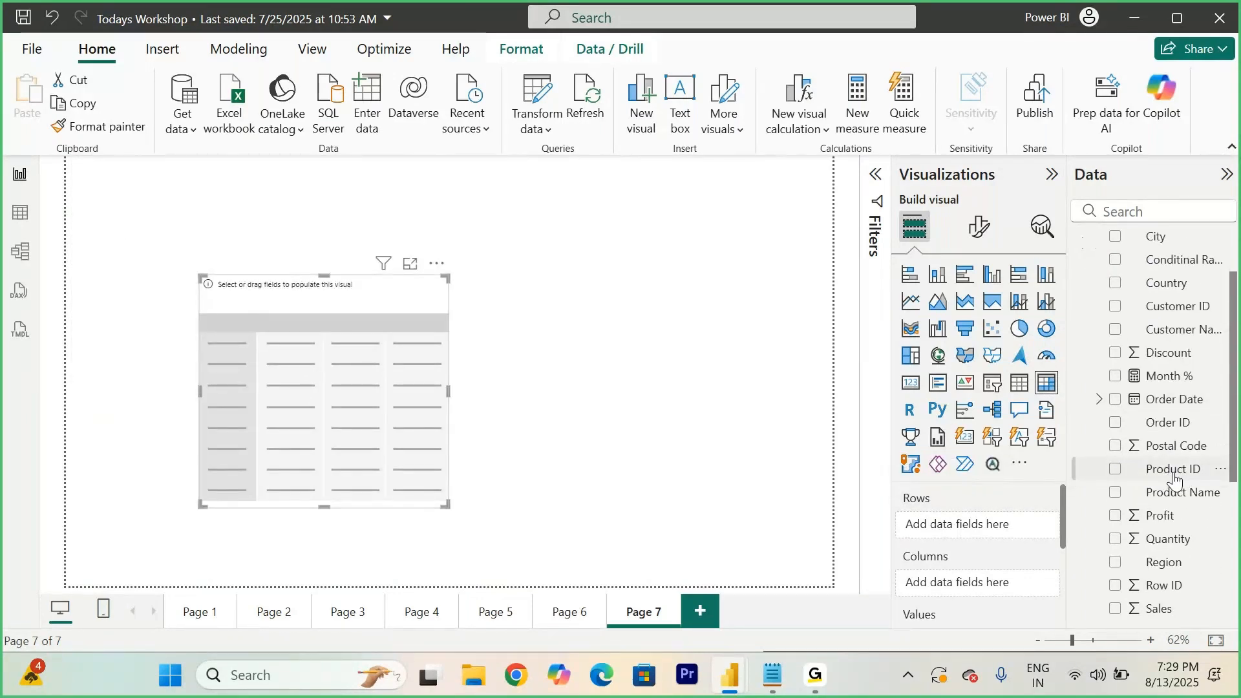
left_click(1115, 399)
scroll(1148, 537, "down", 2)
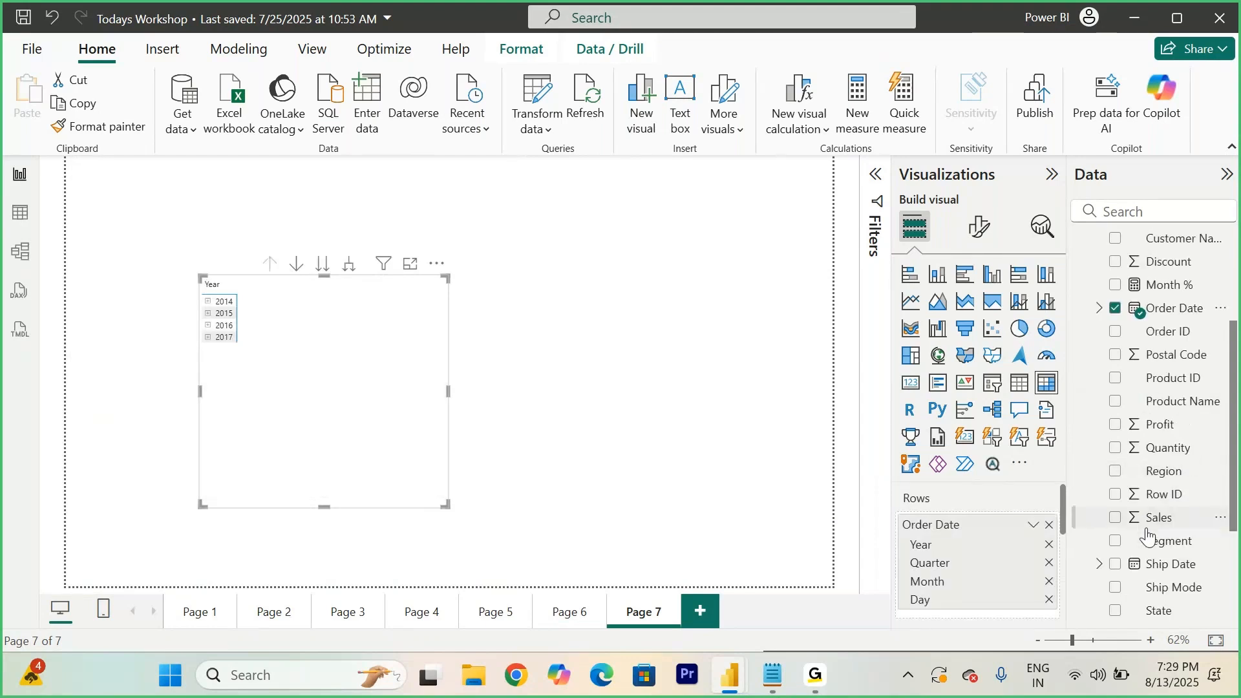
left_click_drag(1163, 524, 440, 393)
left_click_drag(446, 505, 569, 419)
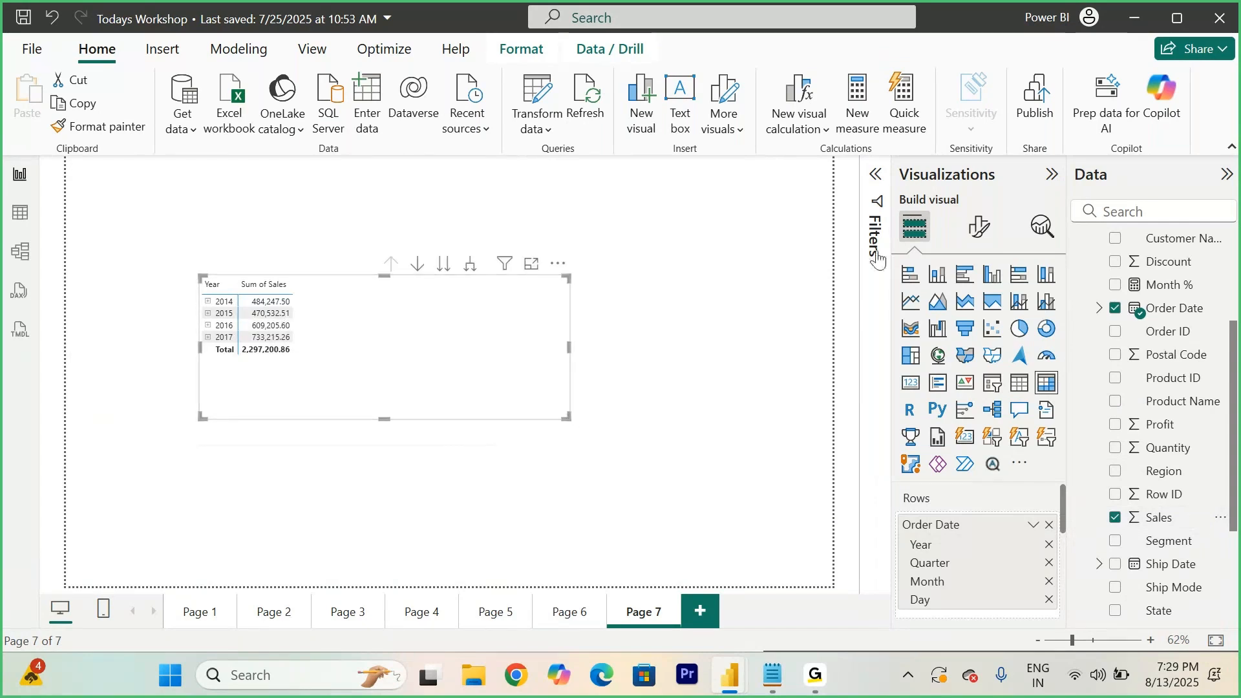
- In the matrix formatting, set the values font size to 15 and make it bold
left_click(979, 226)
left_click(918, 479)
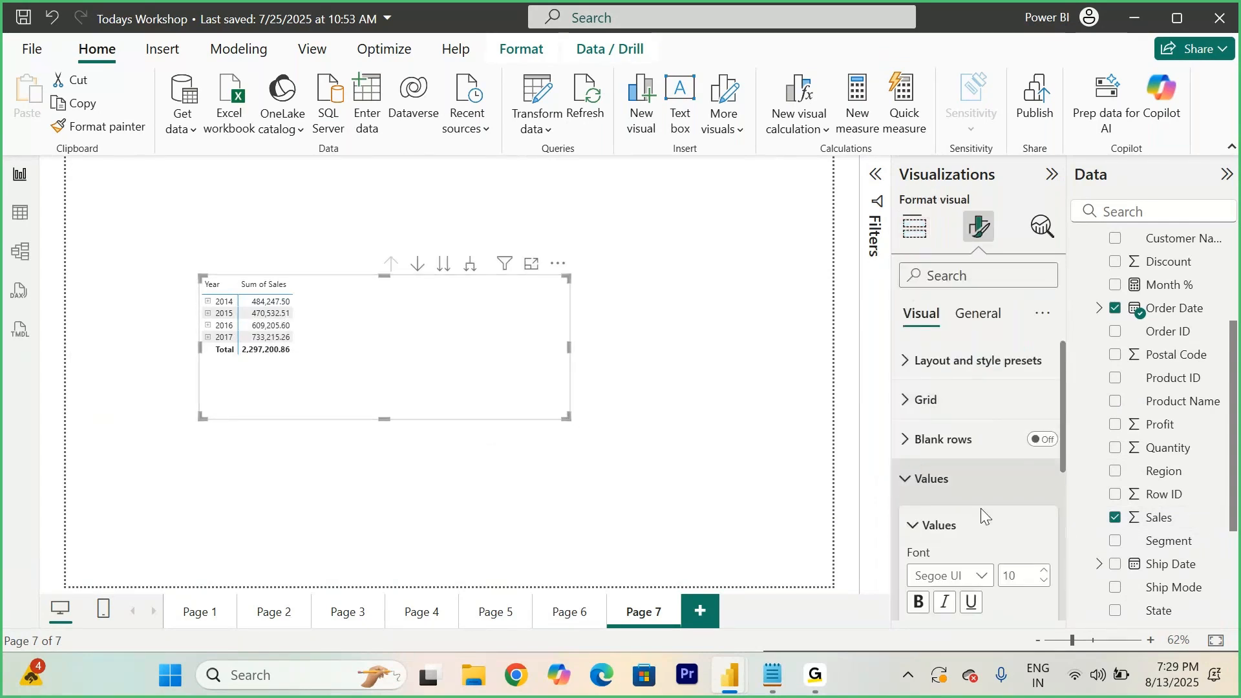
left_click(1044, 571)
left_click(1044, 571)
left_click(1044, 571)
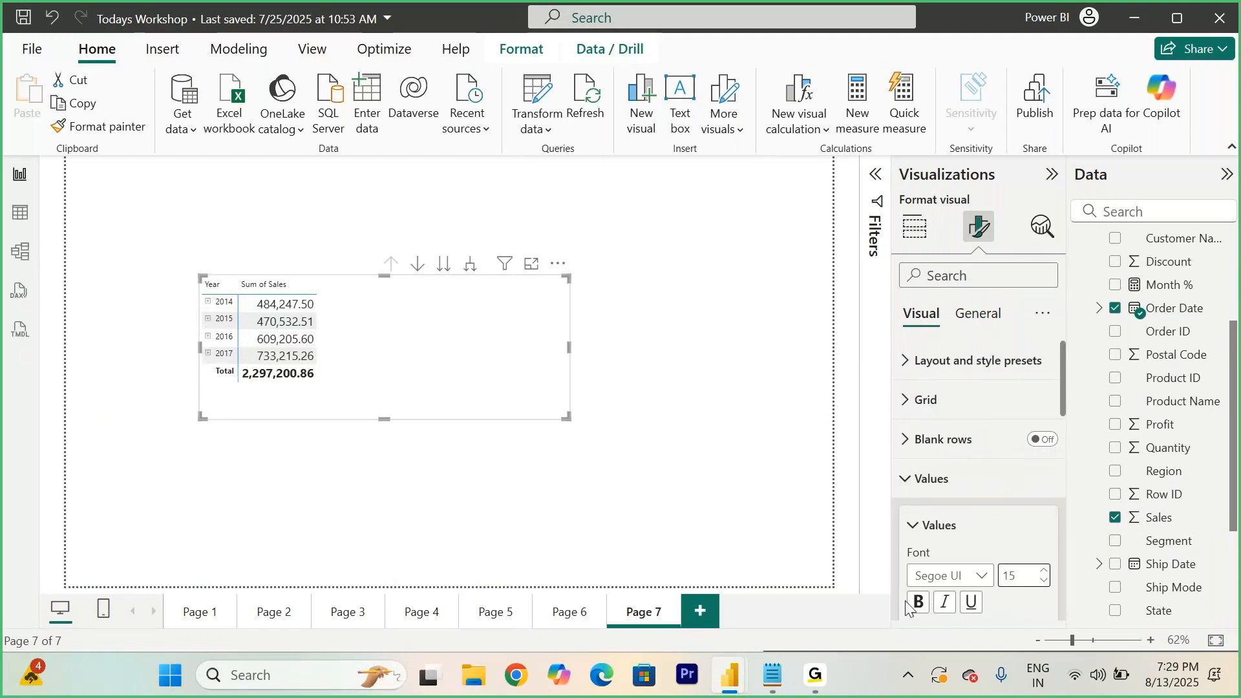
left_click(920, 603)
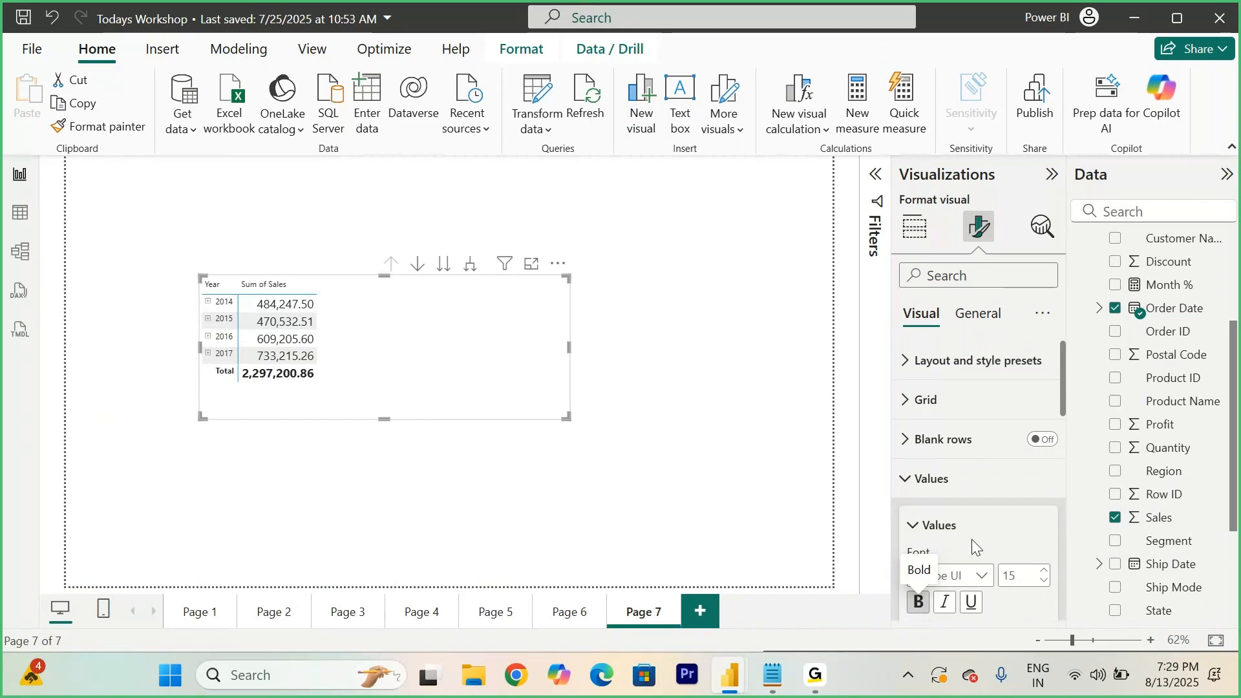
- Switch to the DAX notes document and add blank lines below the GrandTotal example
mouse_move(772, 674)
left_click(772, 588)
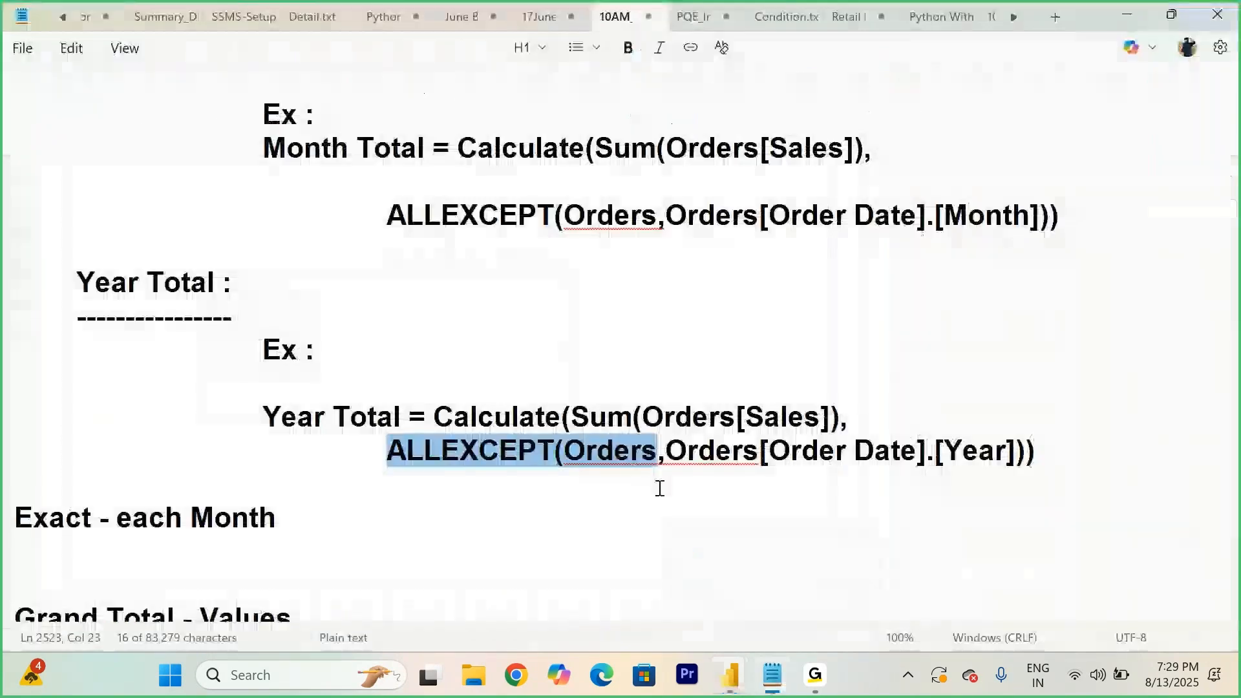
scroll(657, 488, "down", 5)
scroll(657, 488, "down", 5)
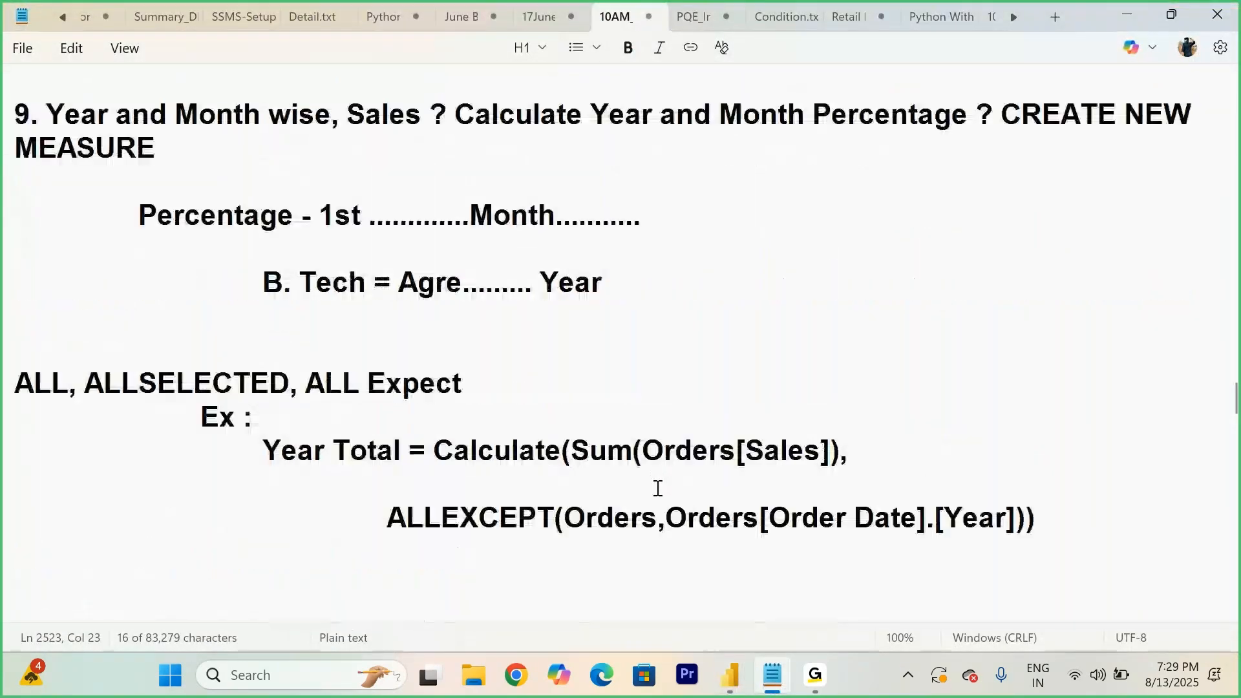
scroll(657, 488, "down", 3)
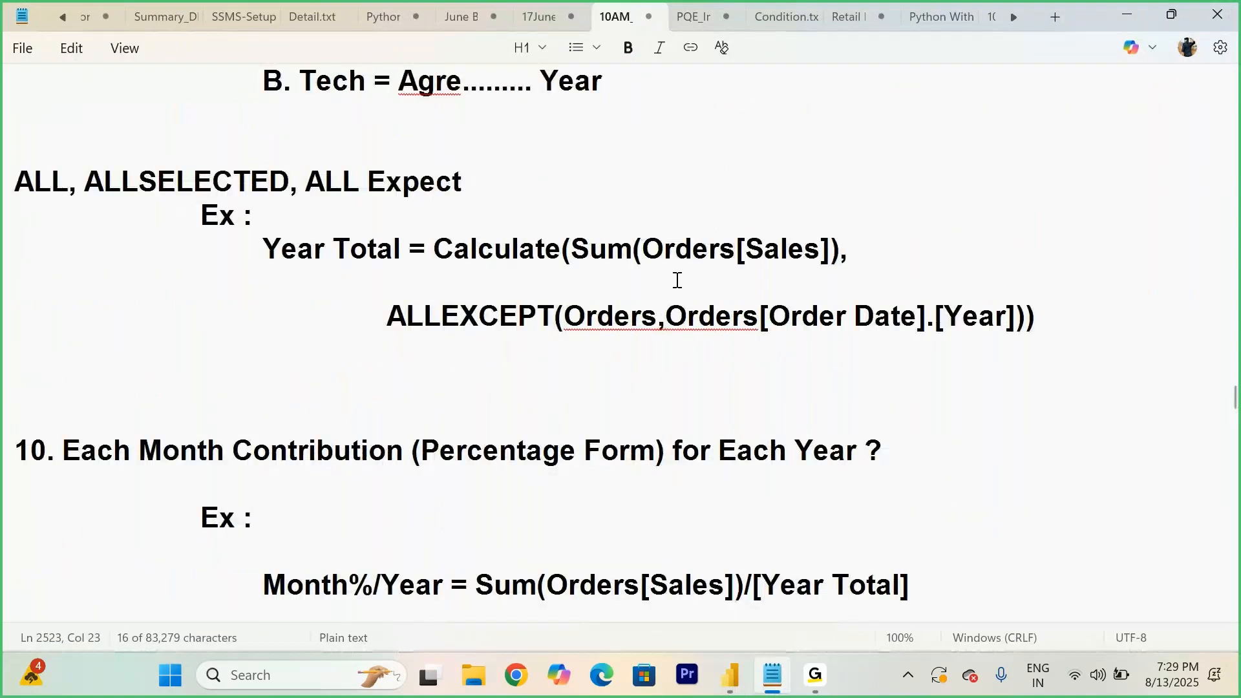
scroll(678, 280, "down", 1)
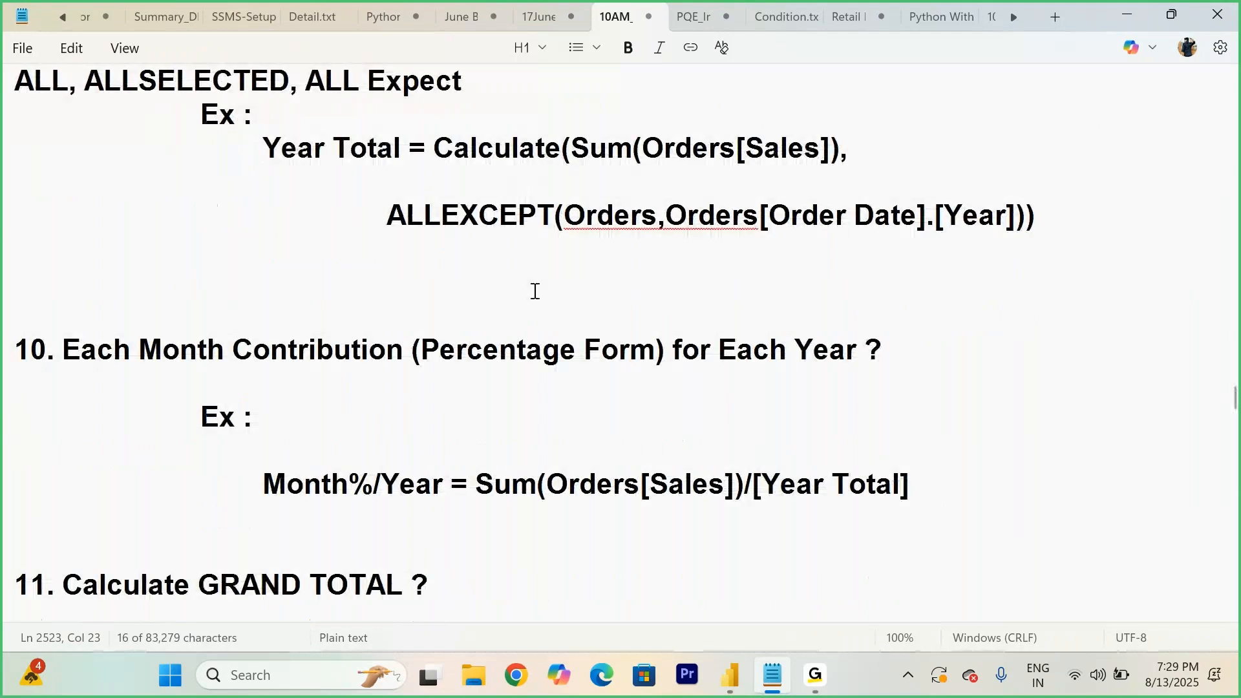
scroll(561, 325, "down", 5)
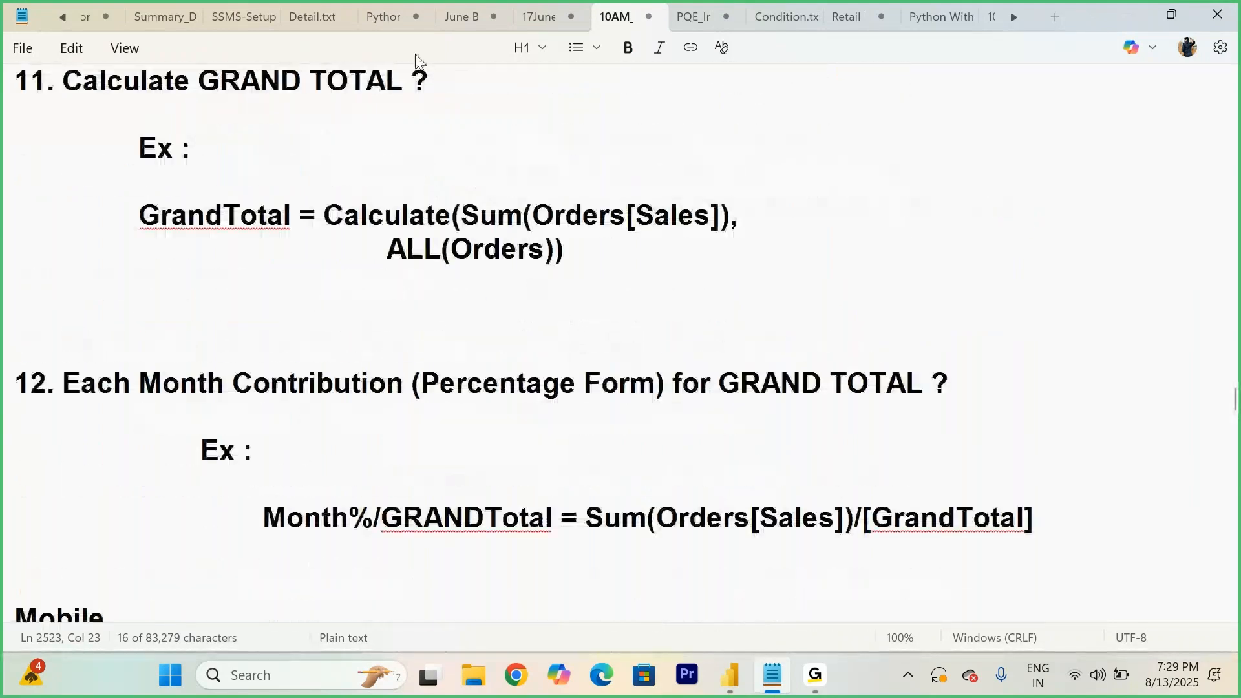
left_click(594, 253)
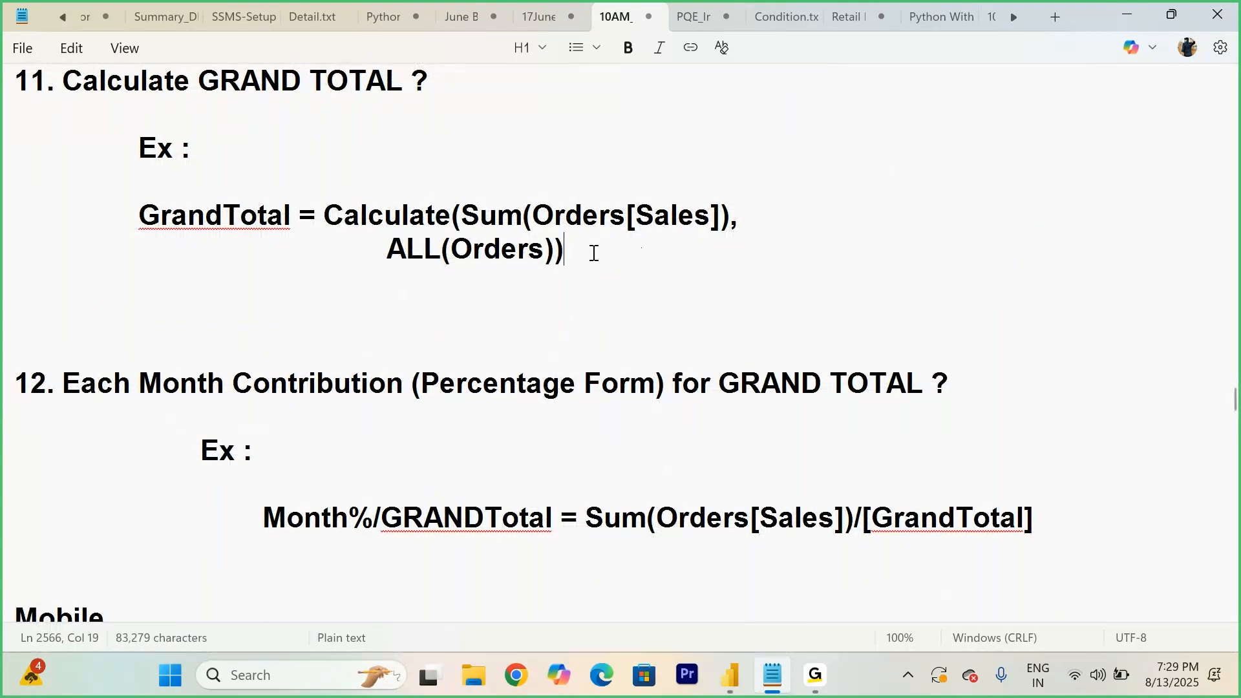
key("Return")
key("Return")
key("Return")
key("Return")
key("Return")
key("Return")
key("Return")
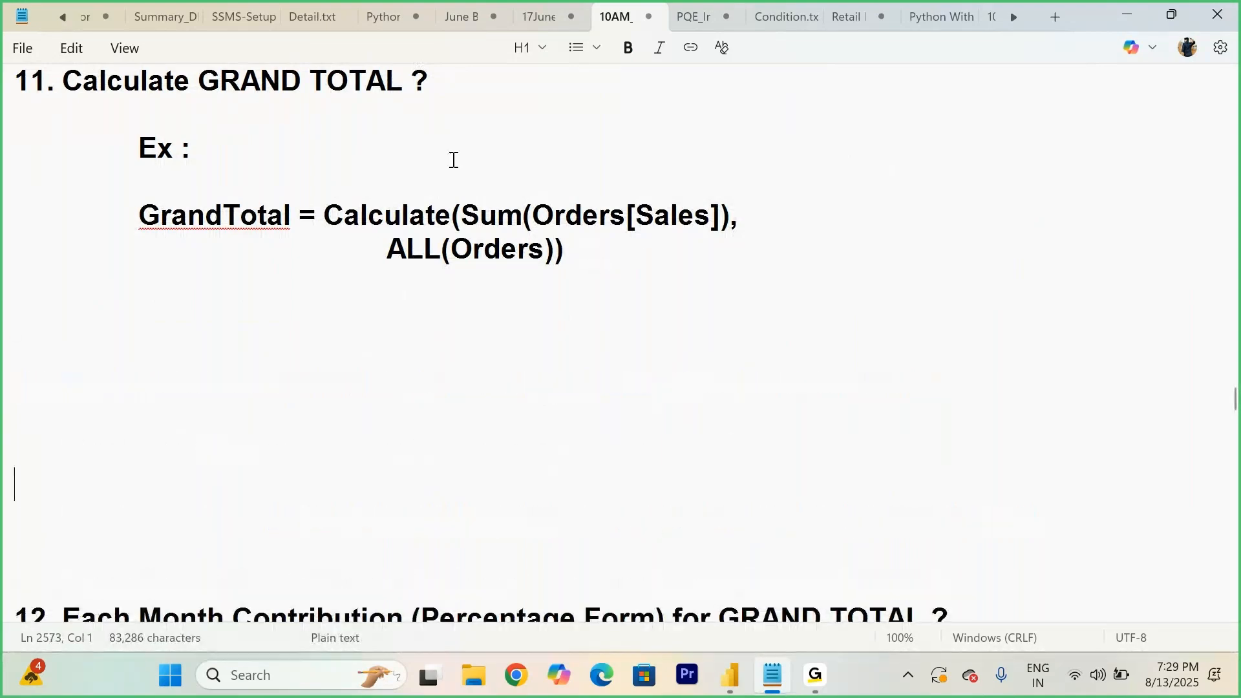
- Add the note line '100 % - 5 Years - 2020,2021,2-22,23,24,25' under the Calculate GRAND TOTAL heading
left_click(510, 85)
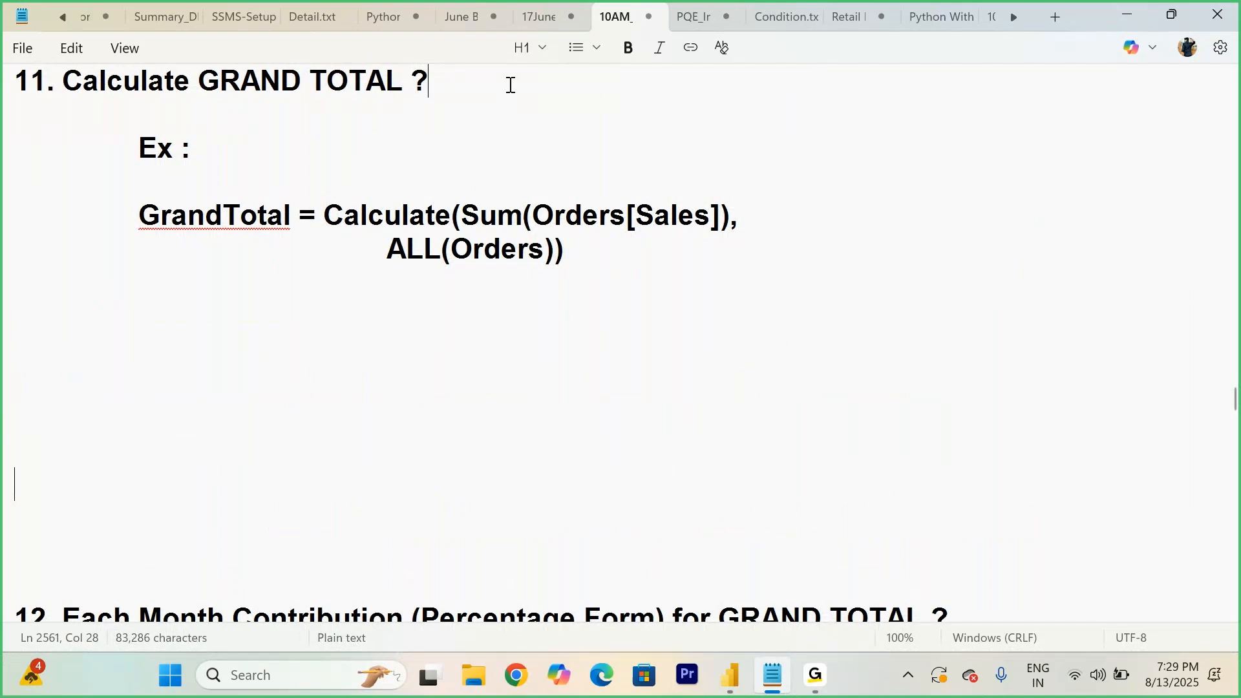
scroll(511, 84, "up", 1)
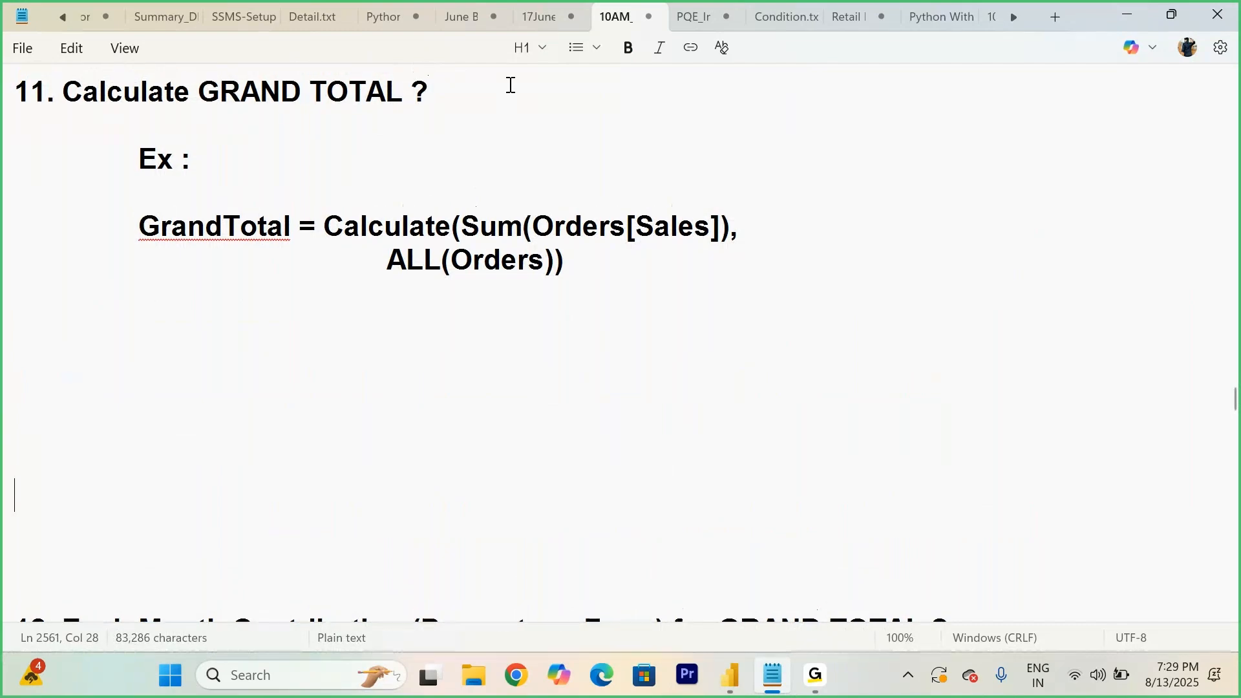
scroll(510, 84, "up", 3)
scroll(474, 258, "down", 2)
key("Return")
key("Return")
key("Tab")
key("Tab")
key("Tab")
type("100 % - ")
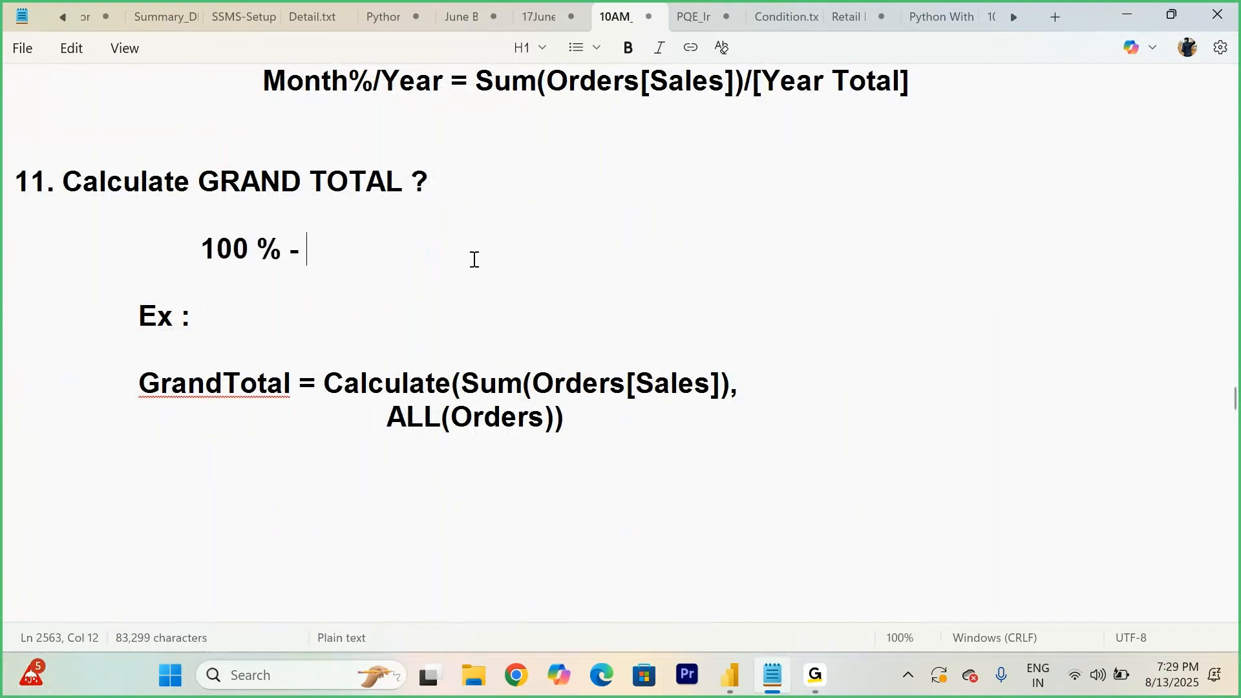
type("%")
key("BackSpace")
type("5 Years - ")
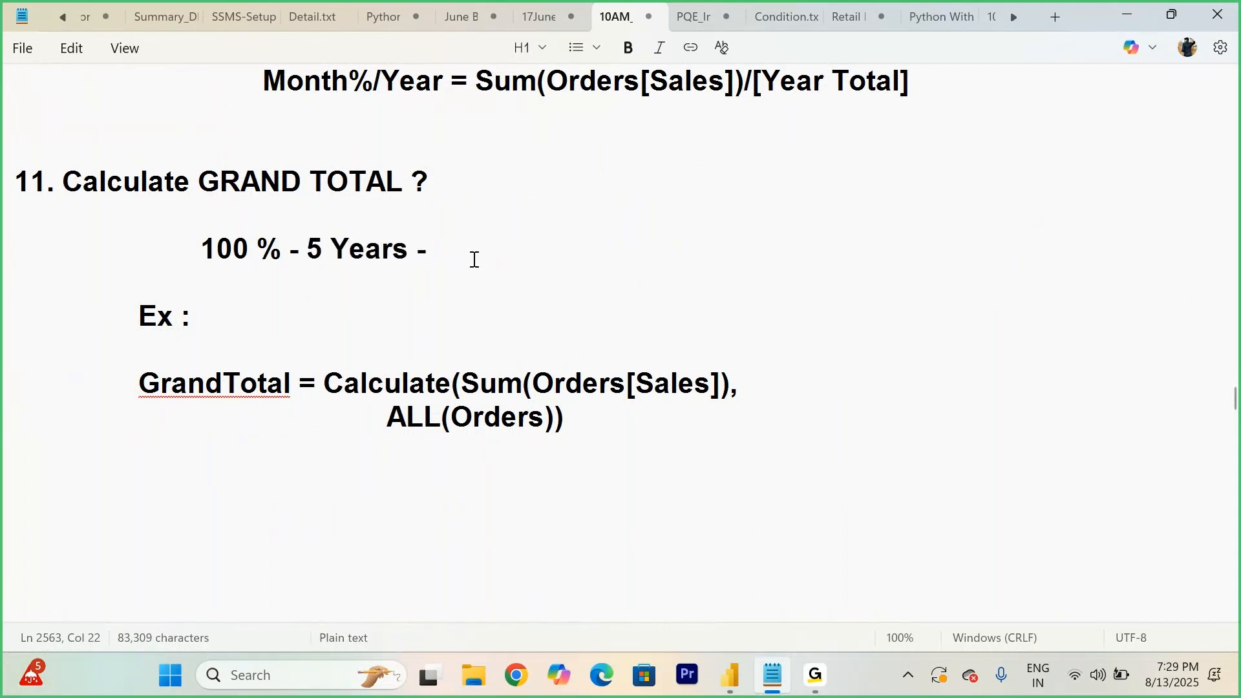
type("202")
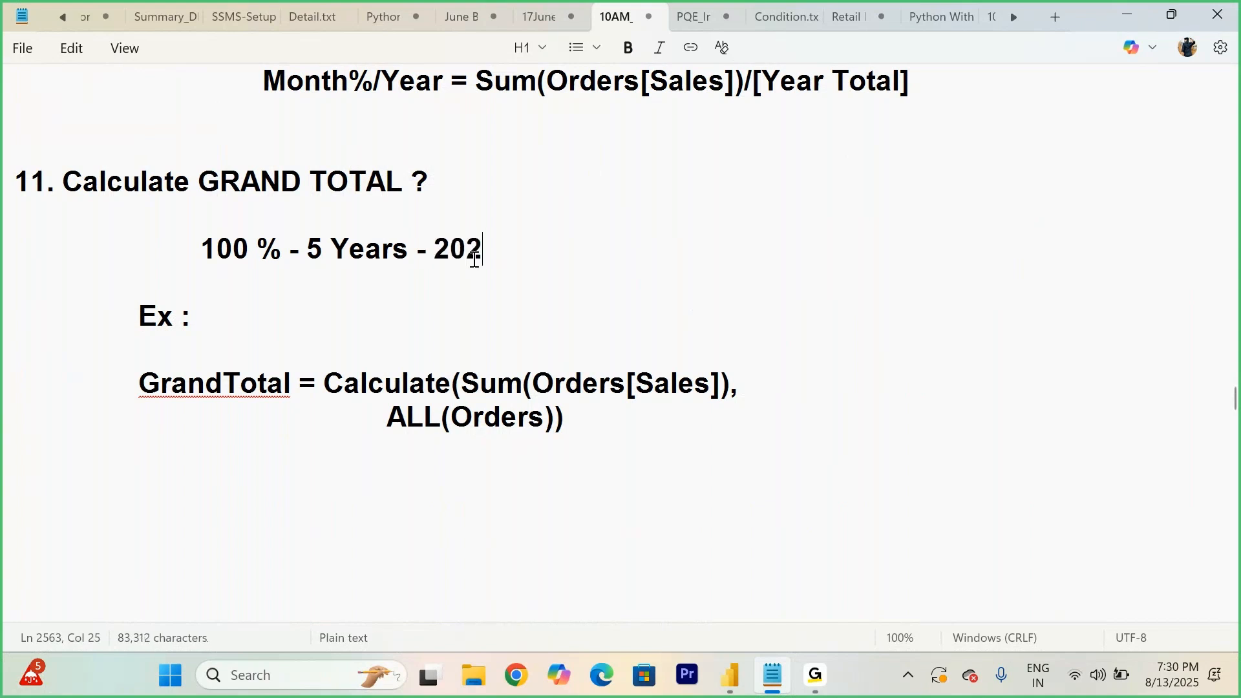
type("0,20")
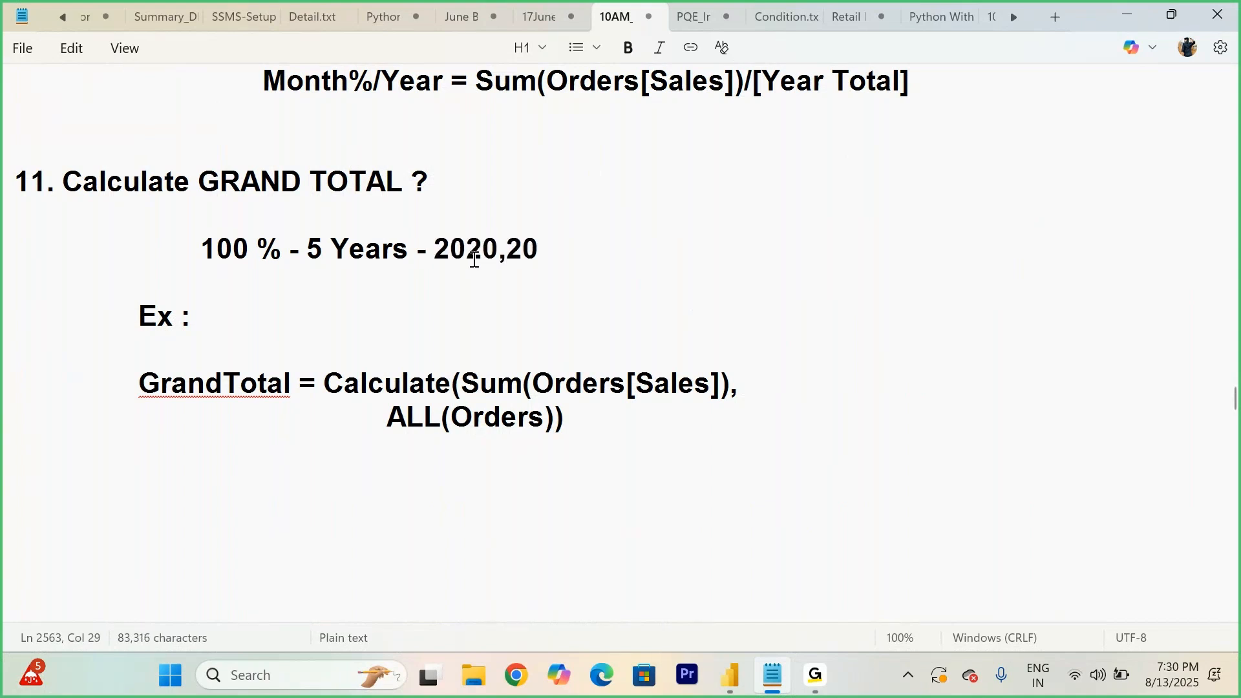
type("21,2-22,")
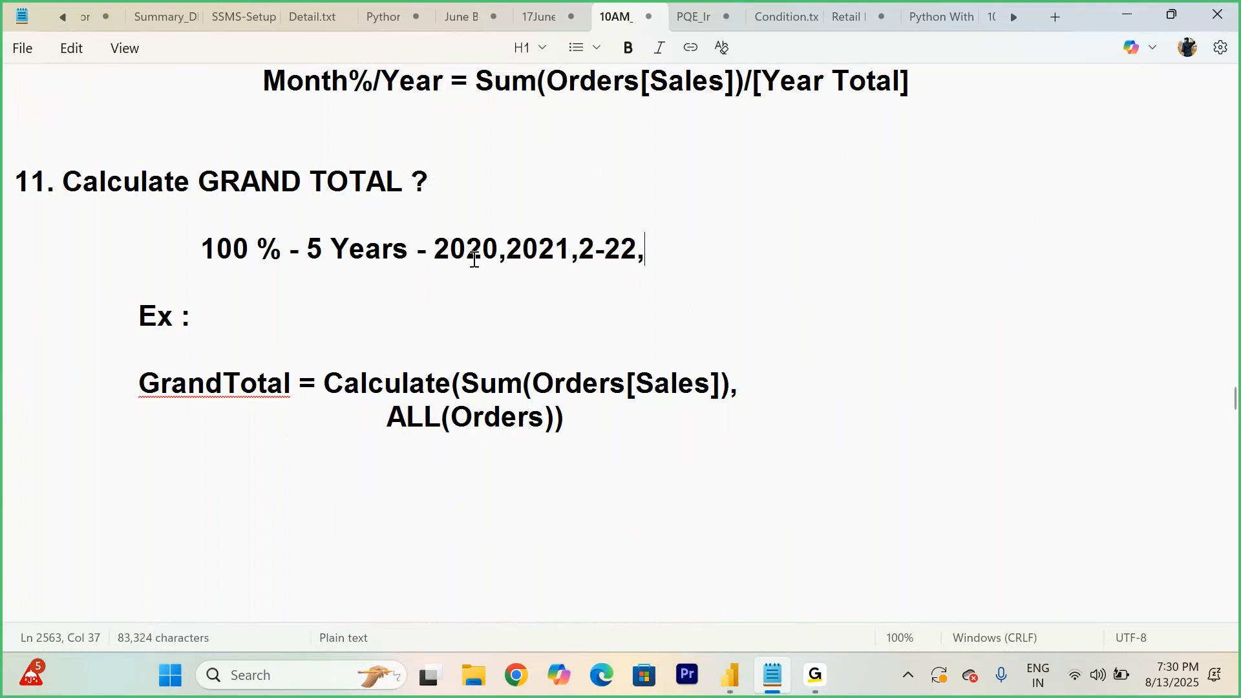
type("23,24,25")
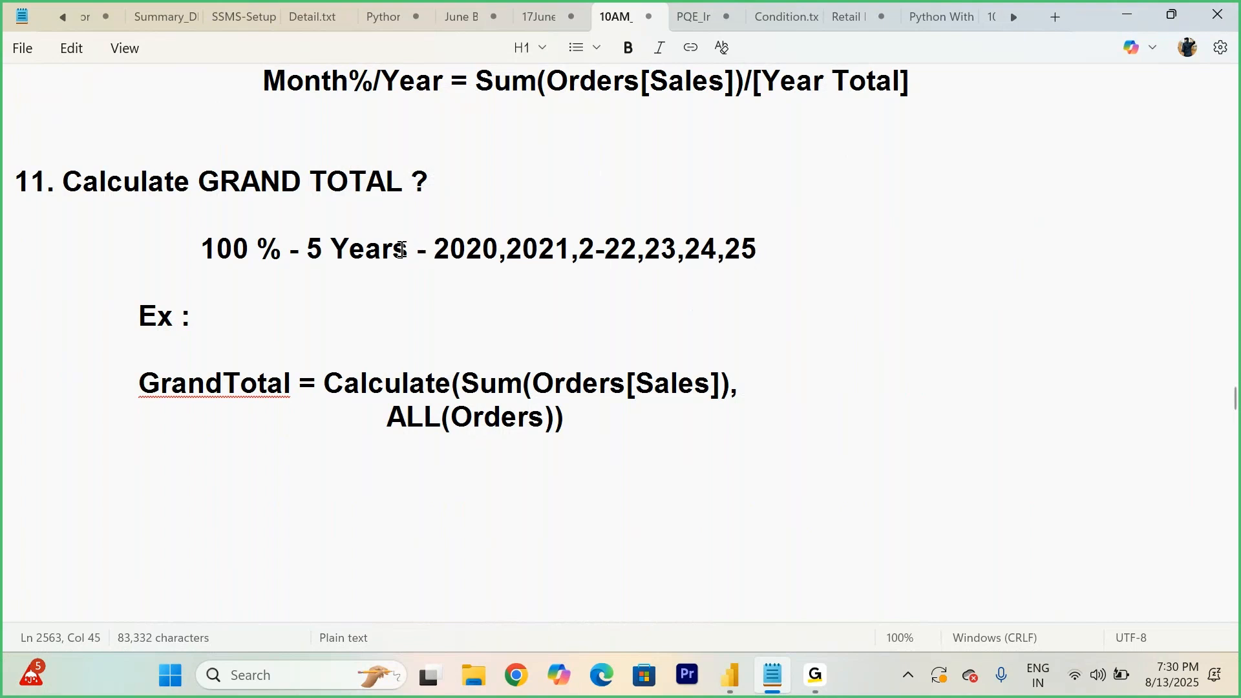
- Highlight parts of the GrandTotal formula in the notes to explain the CALCULATE and ALL(Orders) arguments
left_click_drag(290, 249, 783, 251)
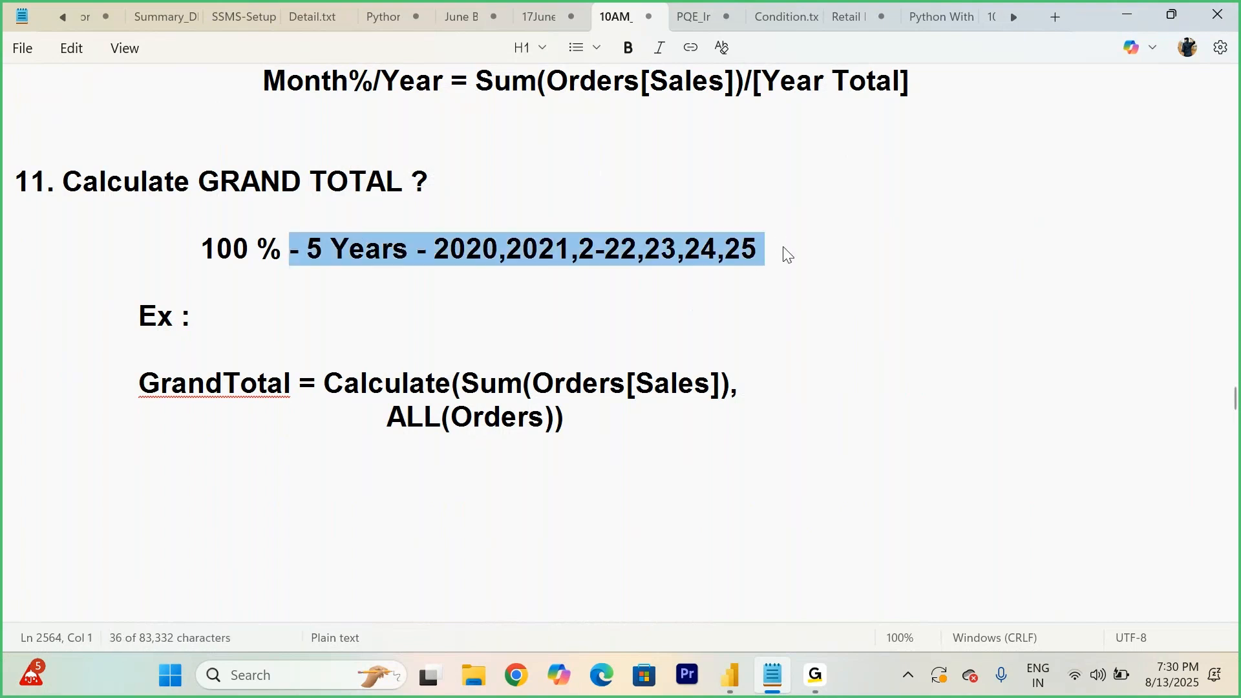
left_click(785, 251)
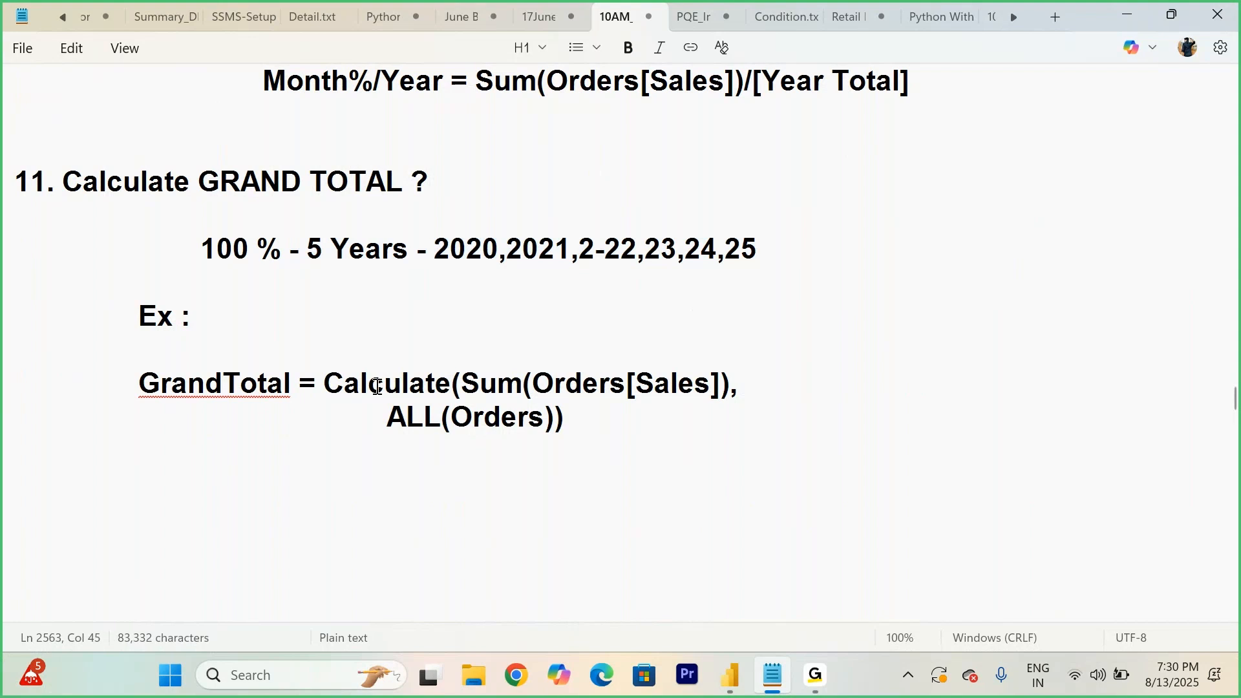
left_click_drag(318, 384, 743, 381)
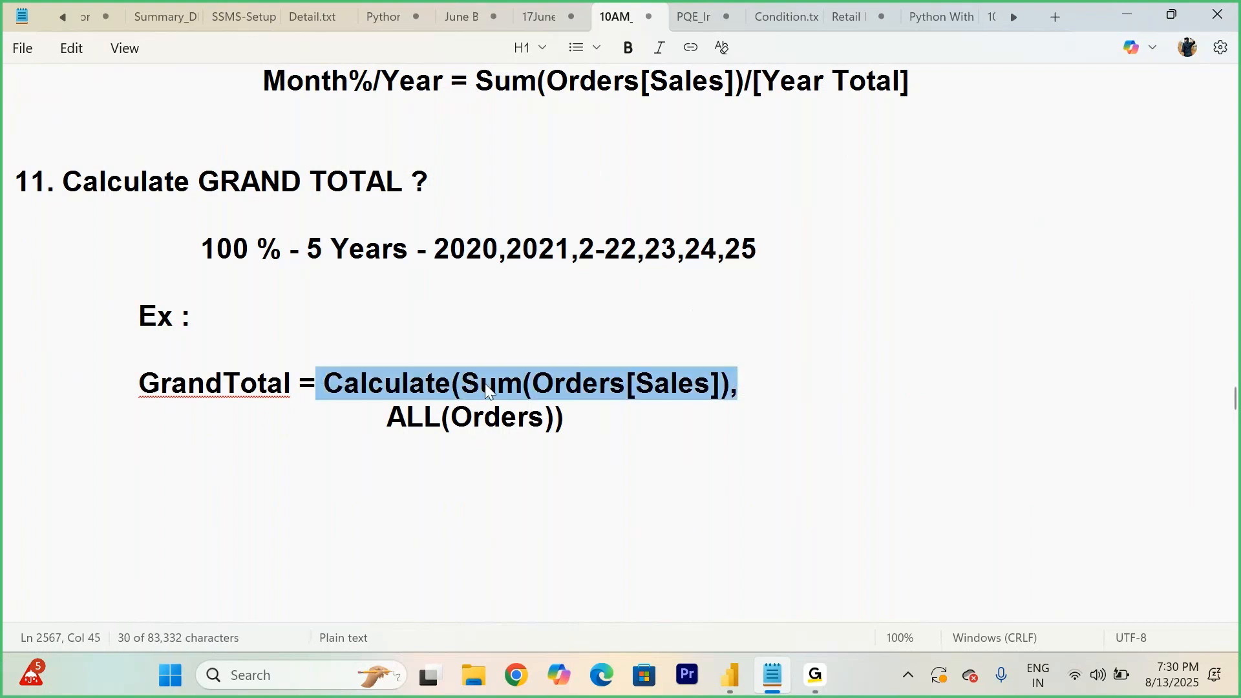
left_click(721, 400)
left_click_drag(354, 417, 555, 420)
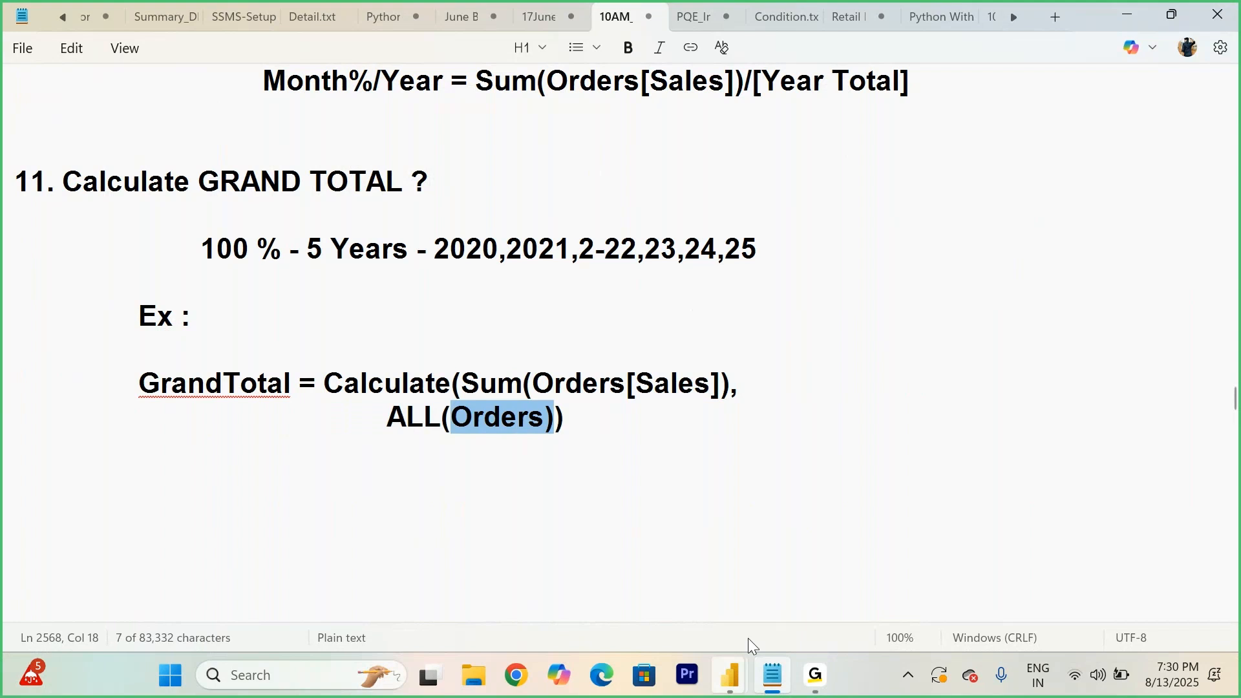
- Switch to the Todays Workshop Power BI report with the Year matrix on page 7
mouse_move(730, 675)
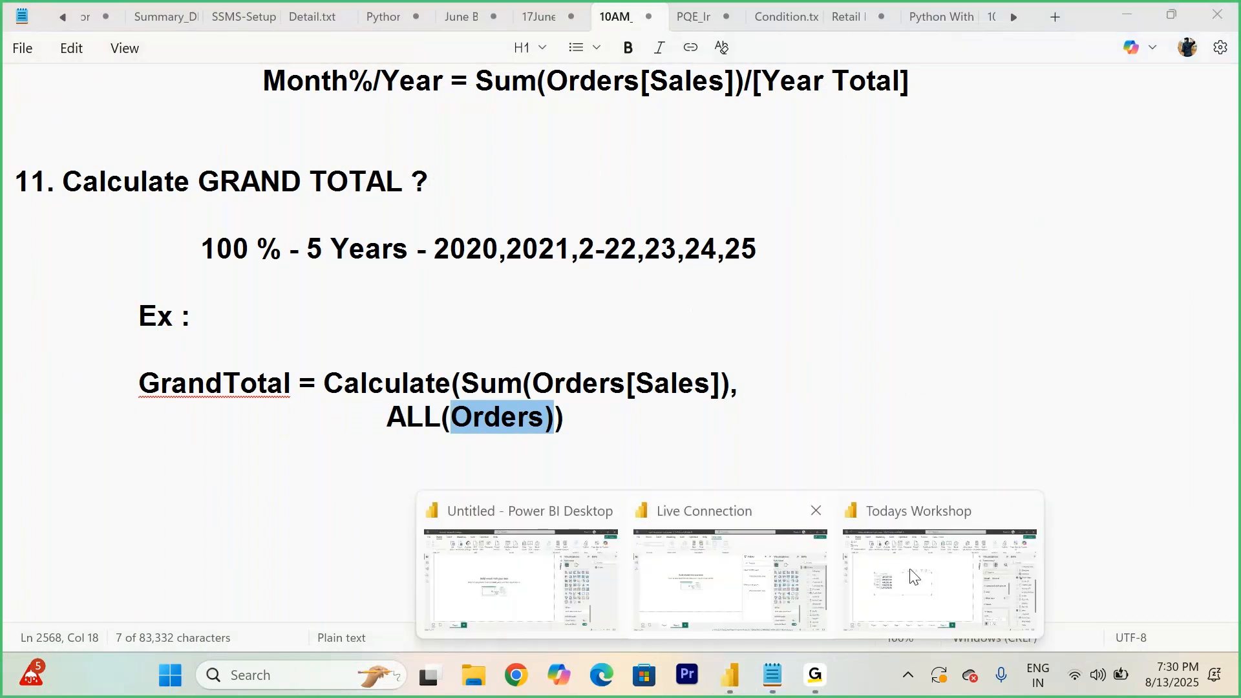
left_click(911, 575)
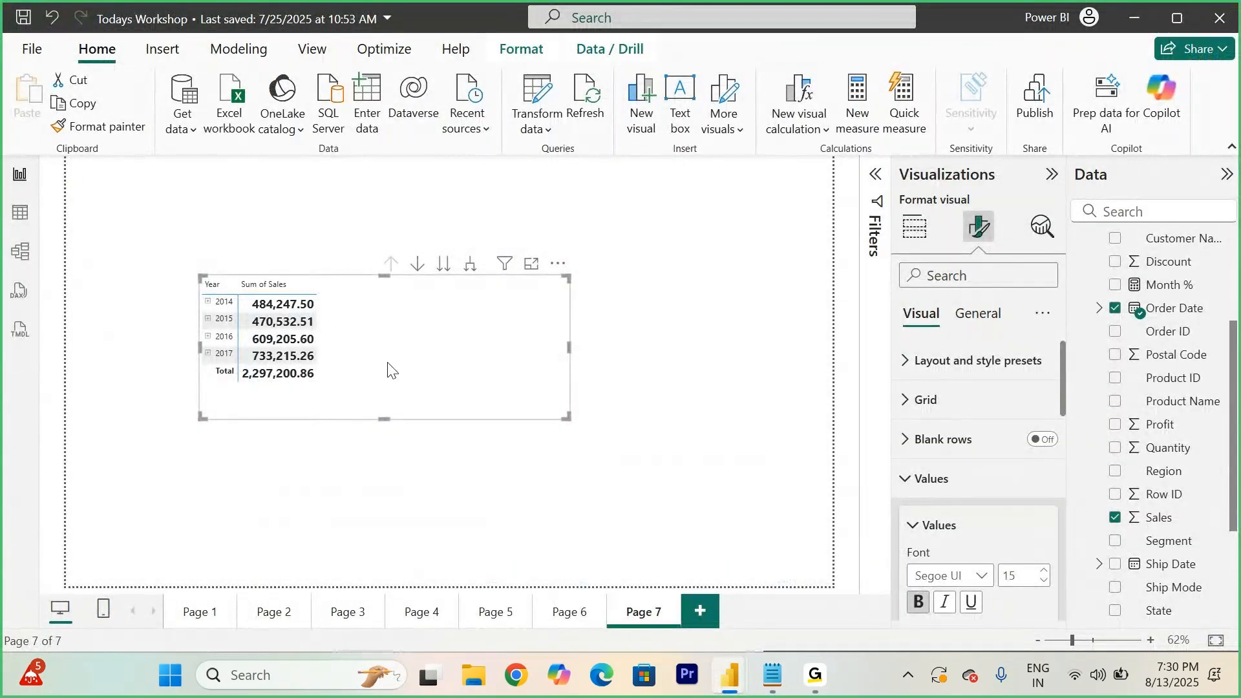
scroll(1143, 362, "up", 3)
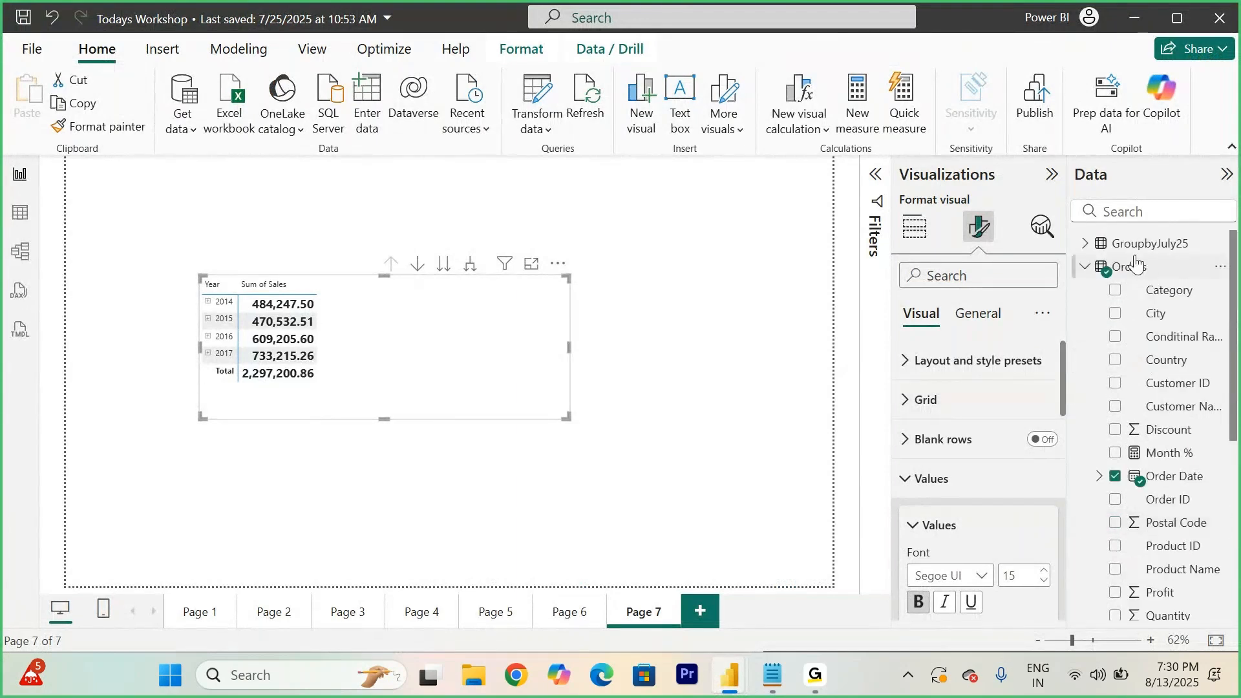
- Create the measure Grand Total = CALCULATE(SUM(Orders[Sales]), ALL(Orders)) in the Orders table and add it to the matrix
right_click(1137, 261)
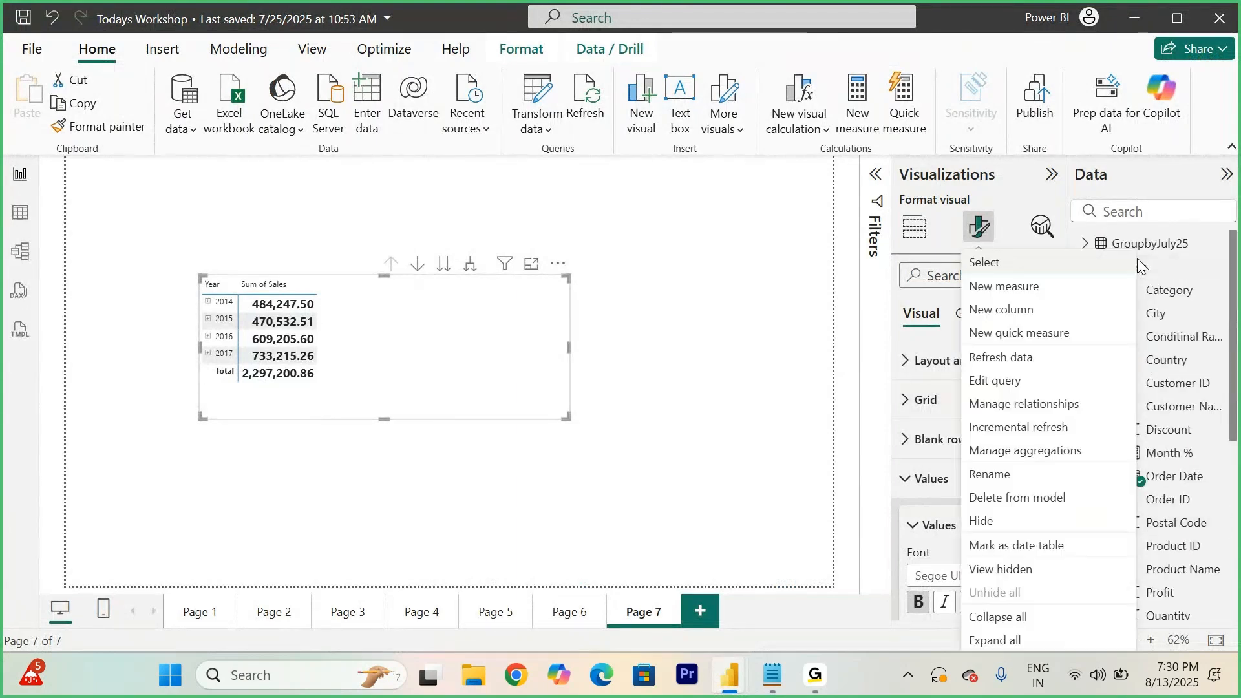
left_click(998, 289)
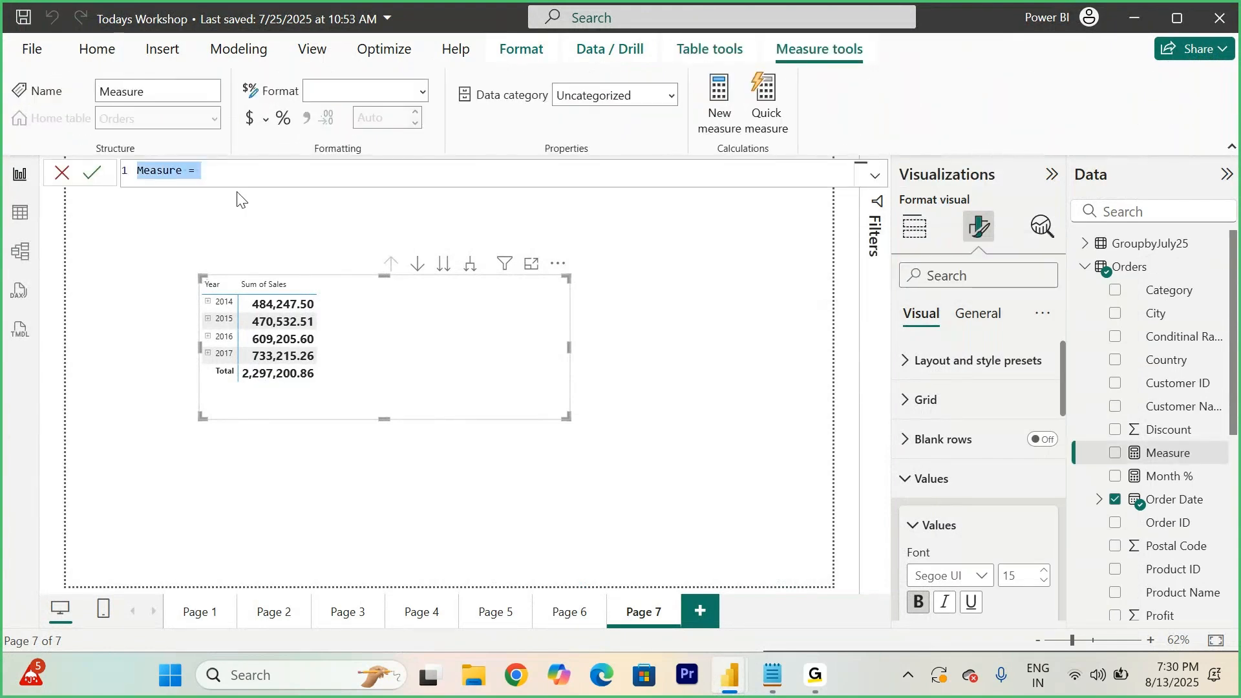
type("Grand Tota")
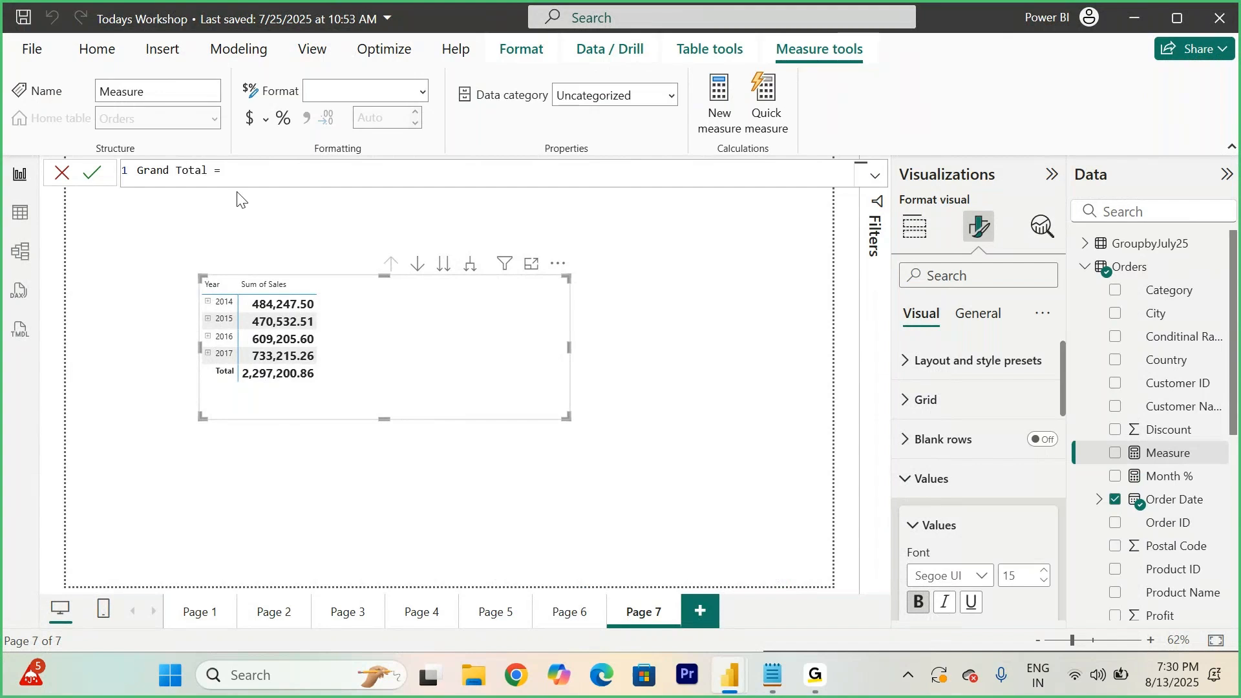
type("l = cal")
key("Tab")
type("su")
key("Tab")
type("sales")
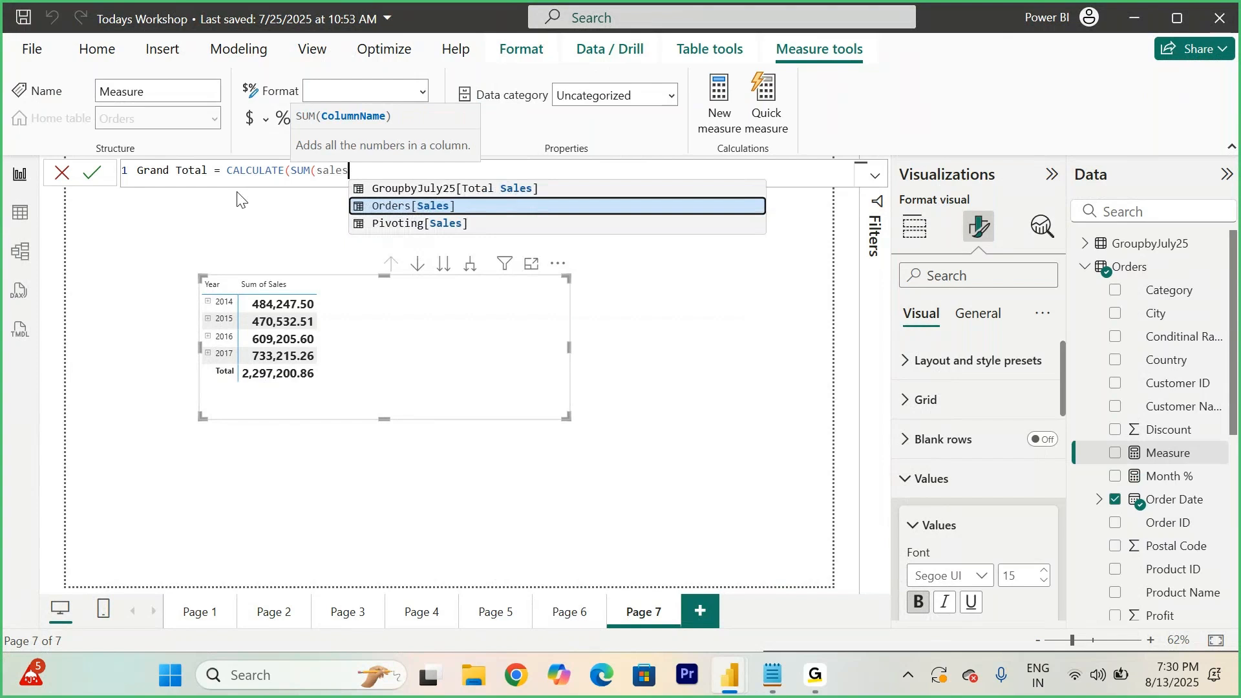
key("Tab")
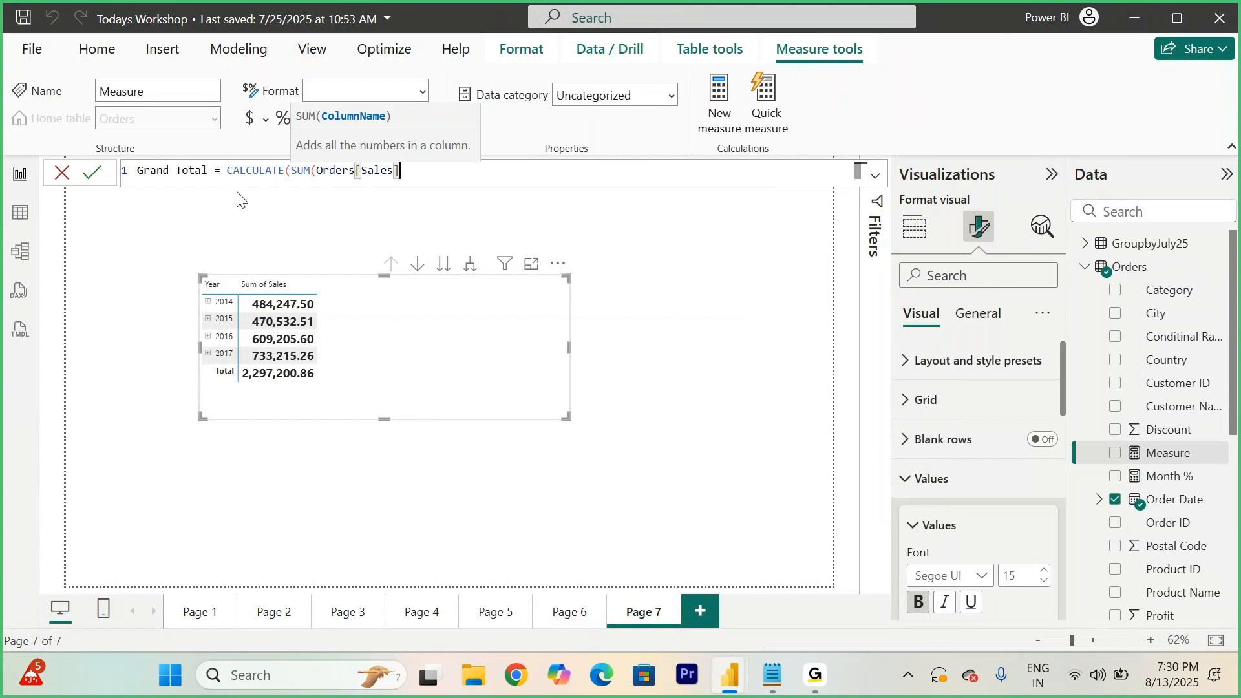
type("), a")
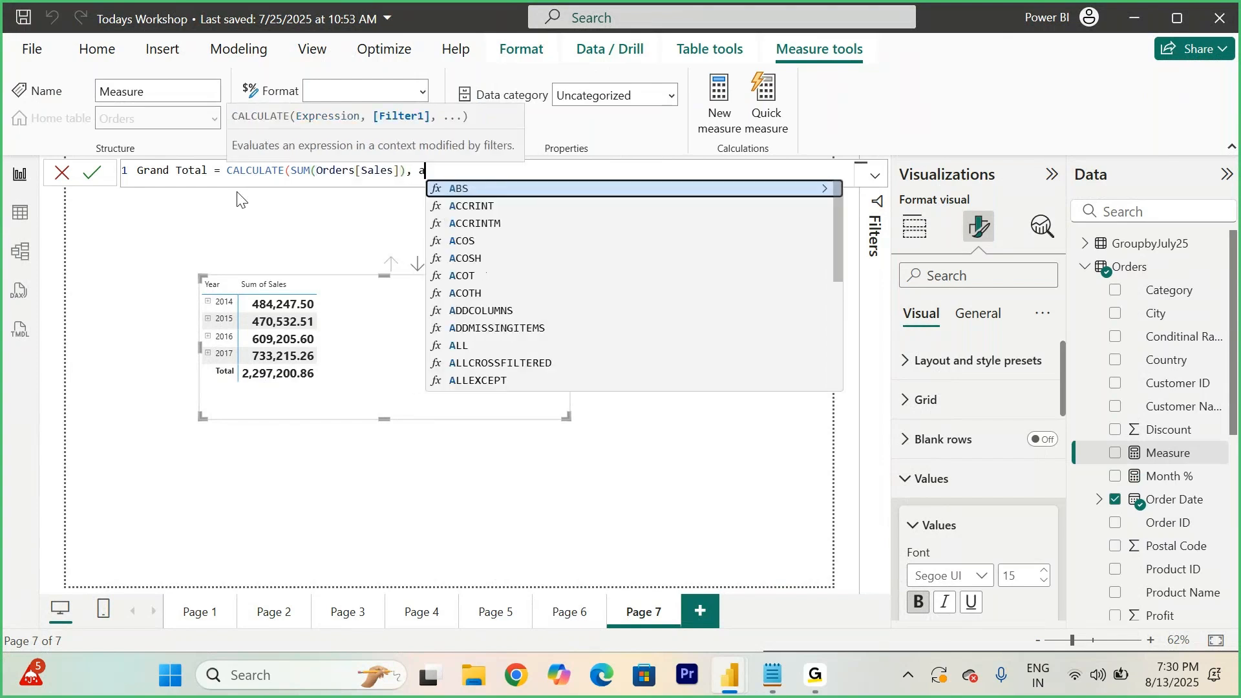
type("ll")
key("Tab")
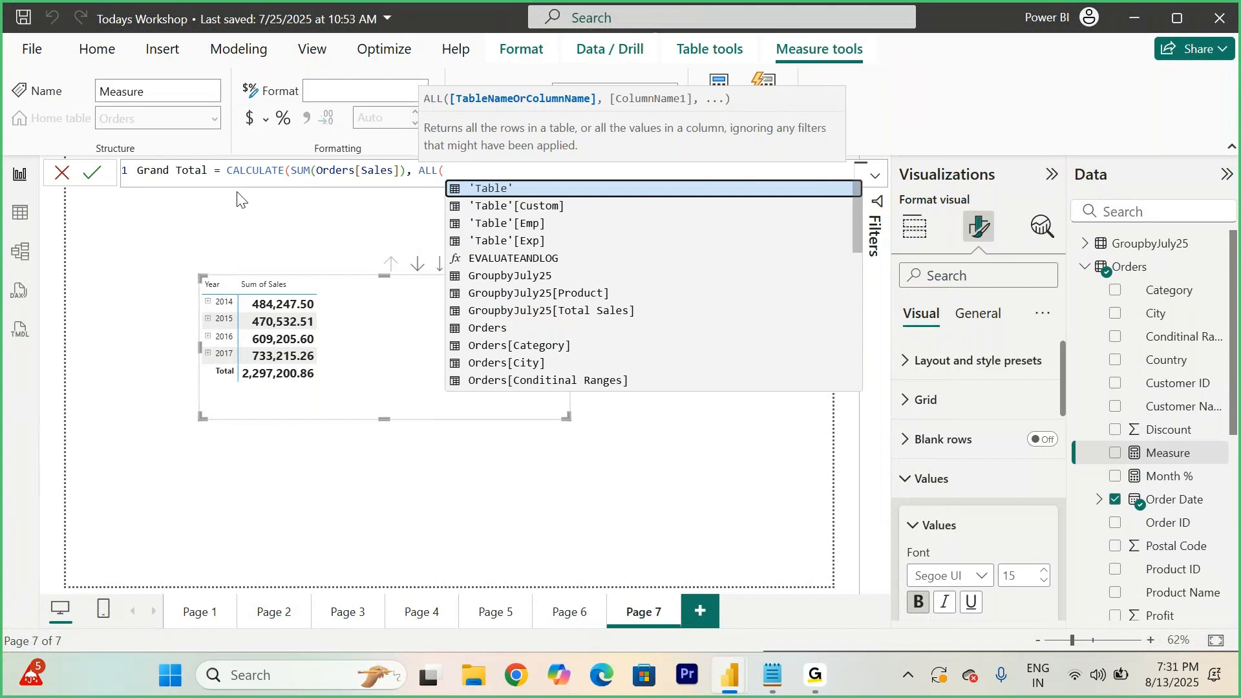
left_click(489, 328)
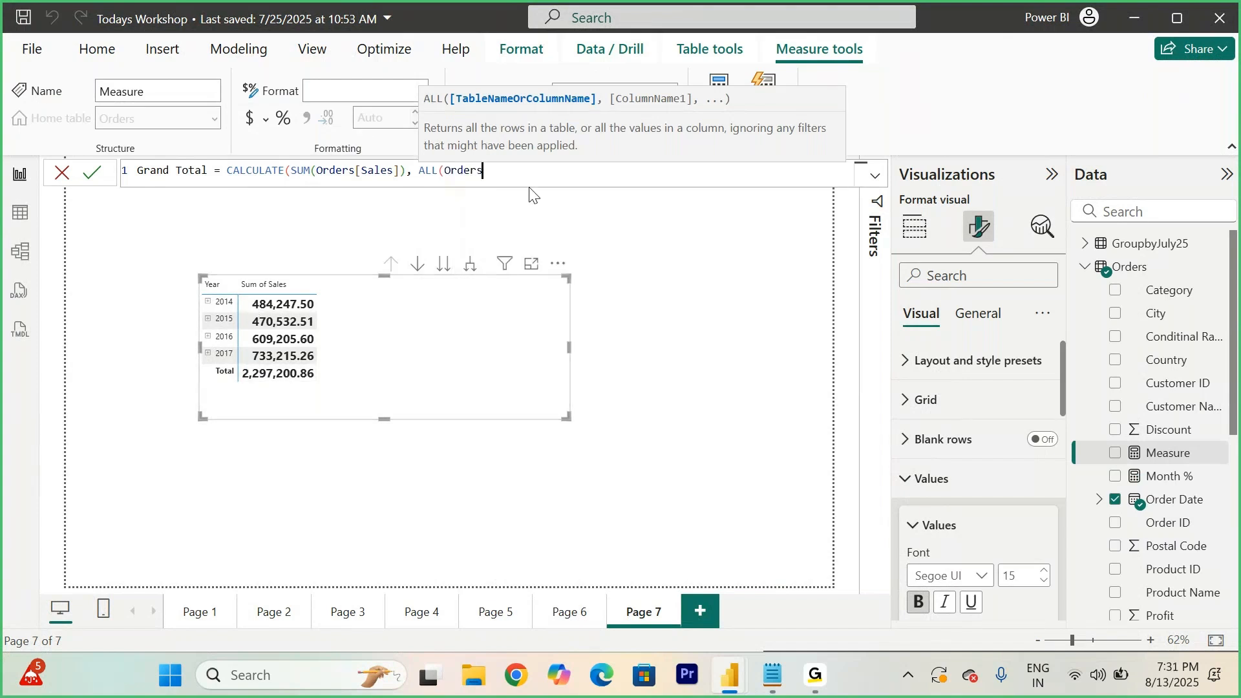
type("))")
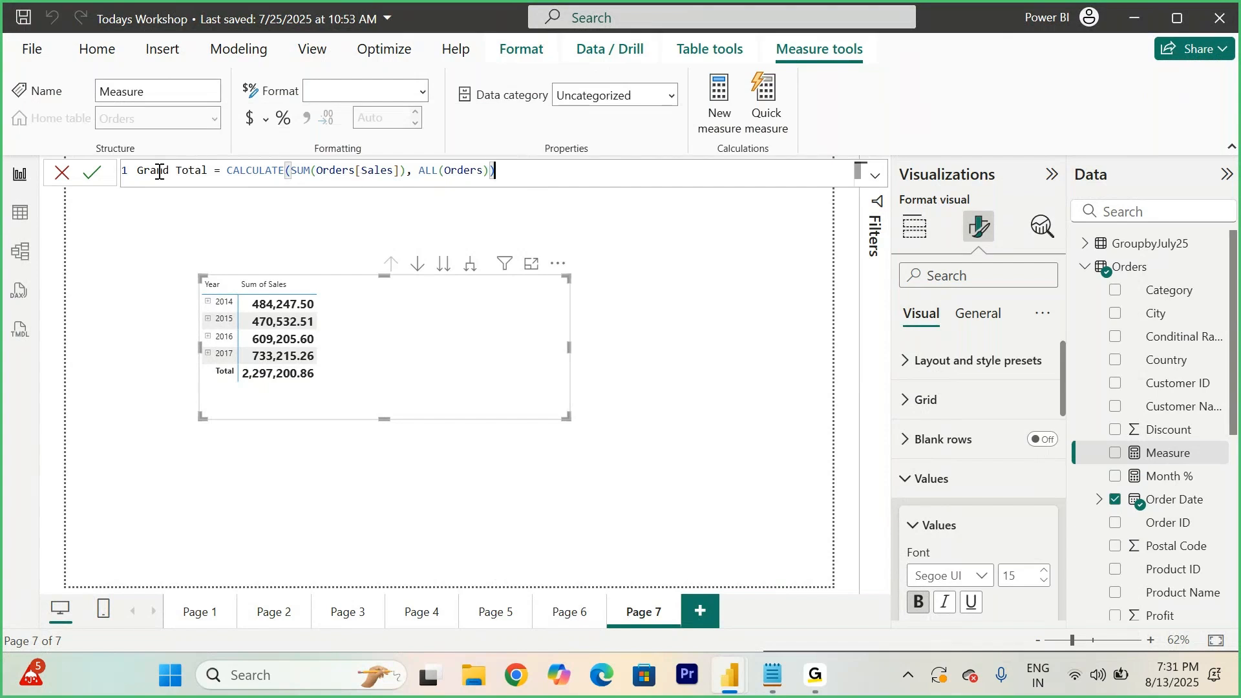
left_click(93, 172)
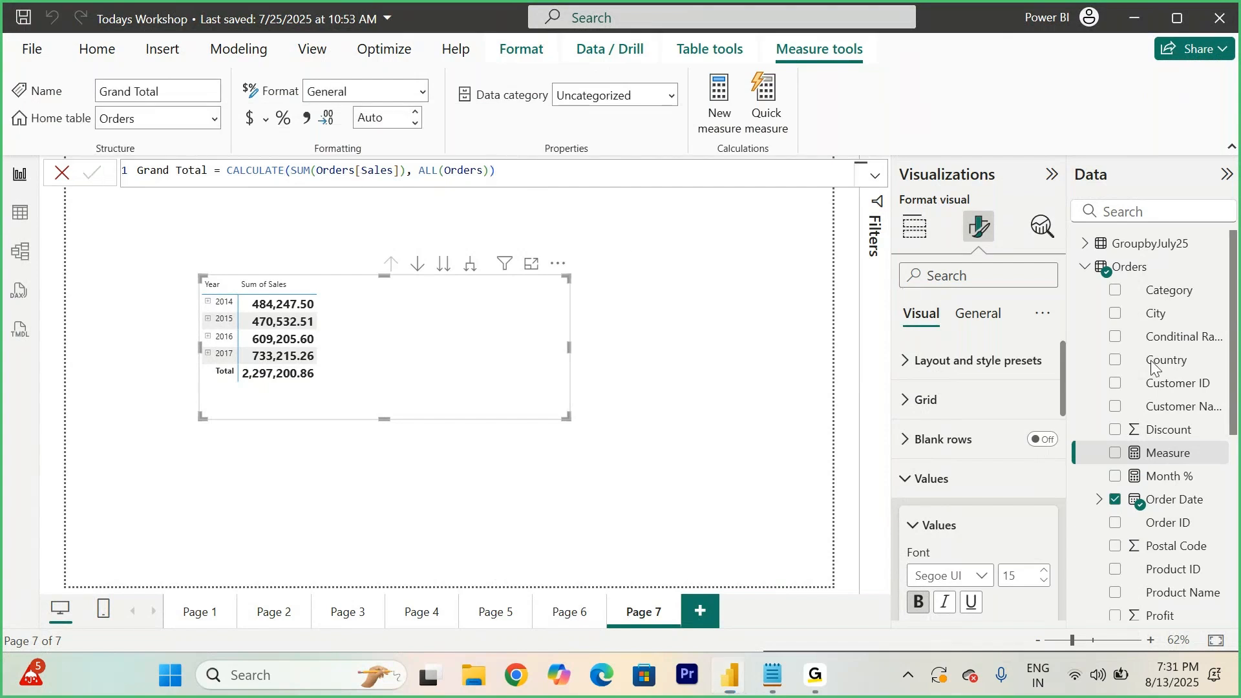
left_click_drag(1167, 456, 463, 348)
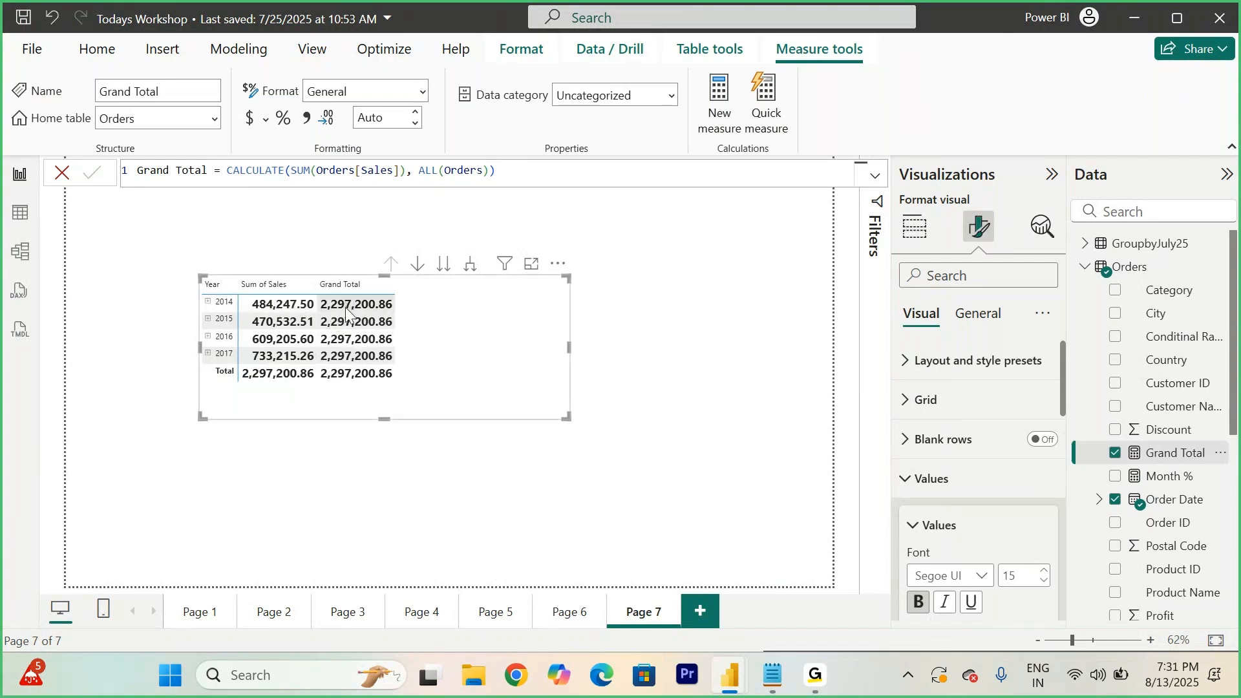
- Create the measure Year% = SUM(Orders[Sales])/[Grand Total] in the Orders table and add it to the matrix
right_click(1137, 276)
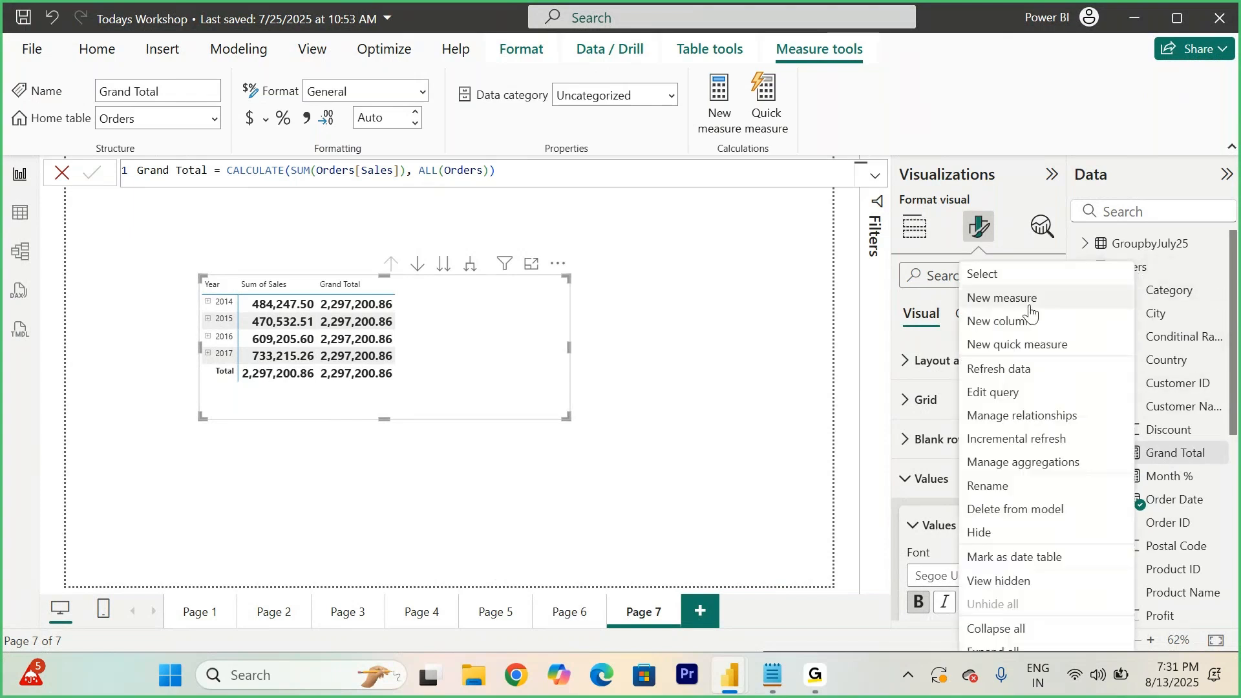
left_click(985, 306)
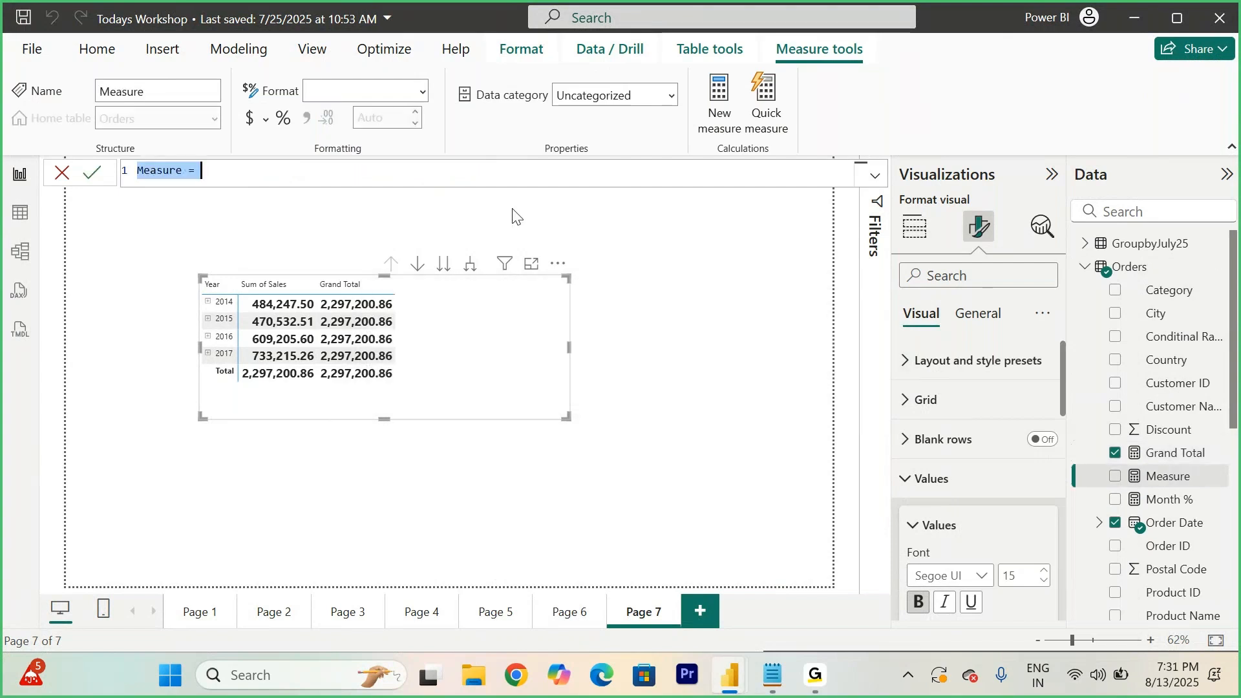
type("Year")
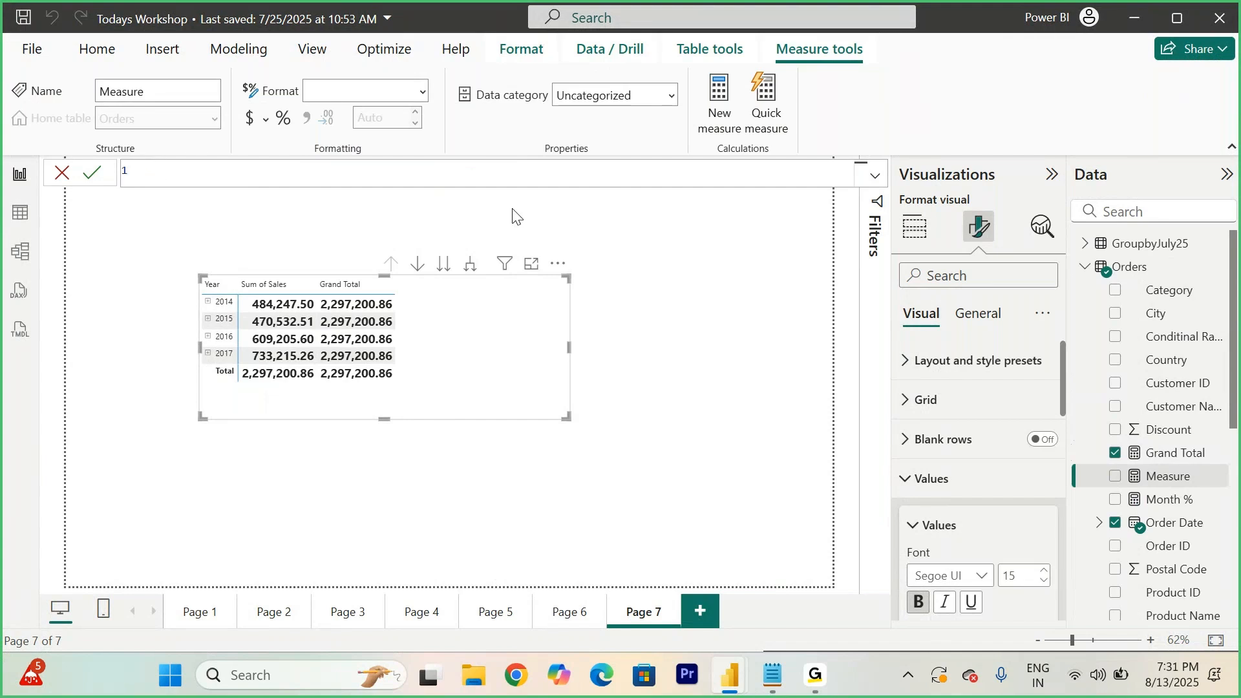
type("Year% =")
type("SUM(")
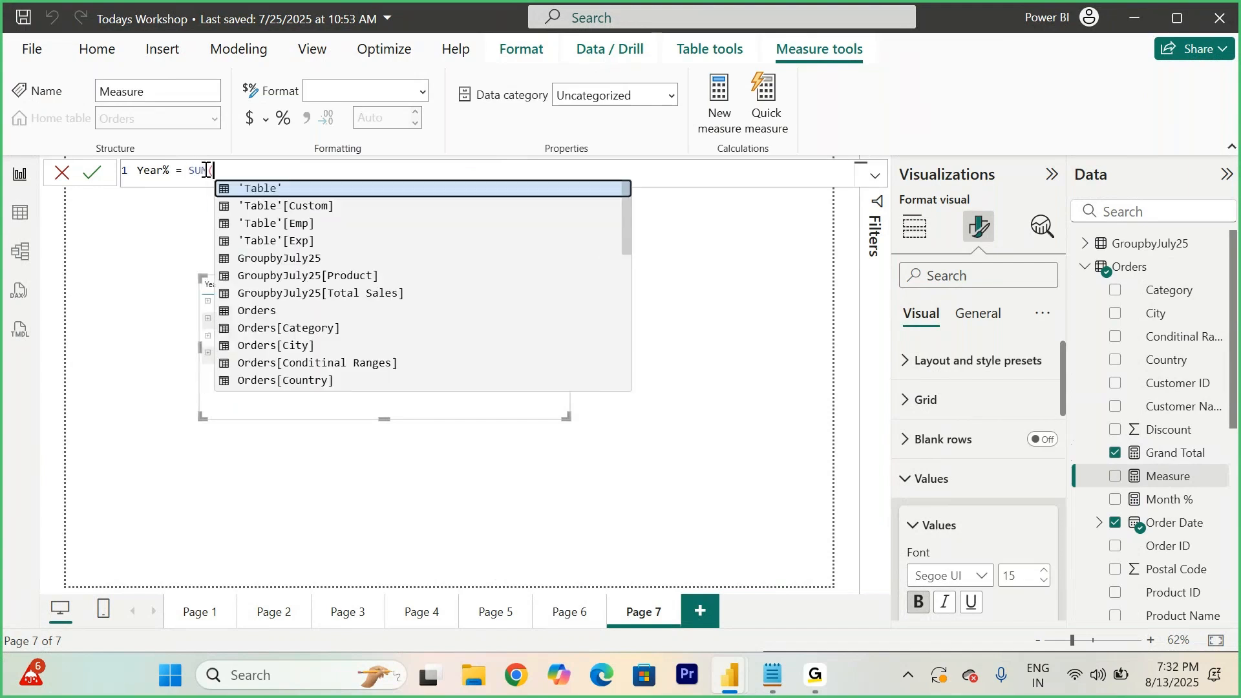
type("Orders[Sales]")
key("Tab")
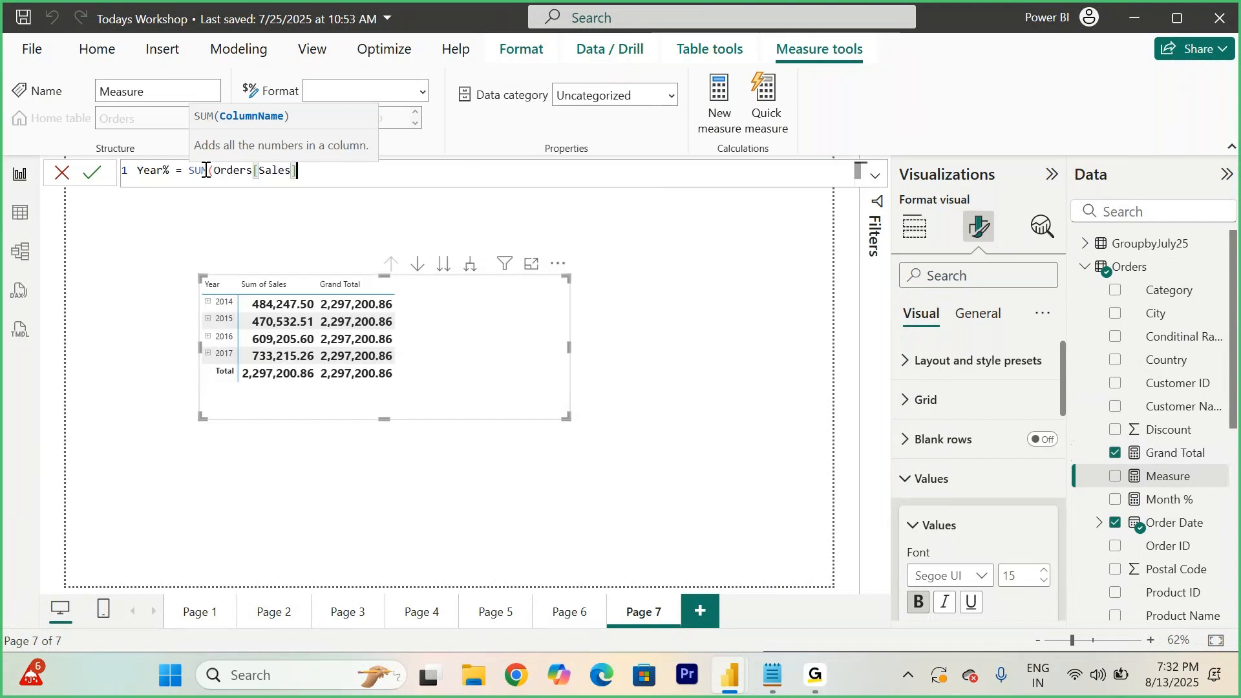
type(")/")
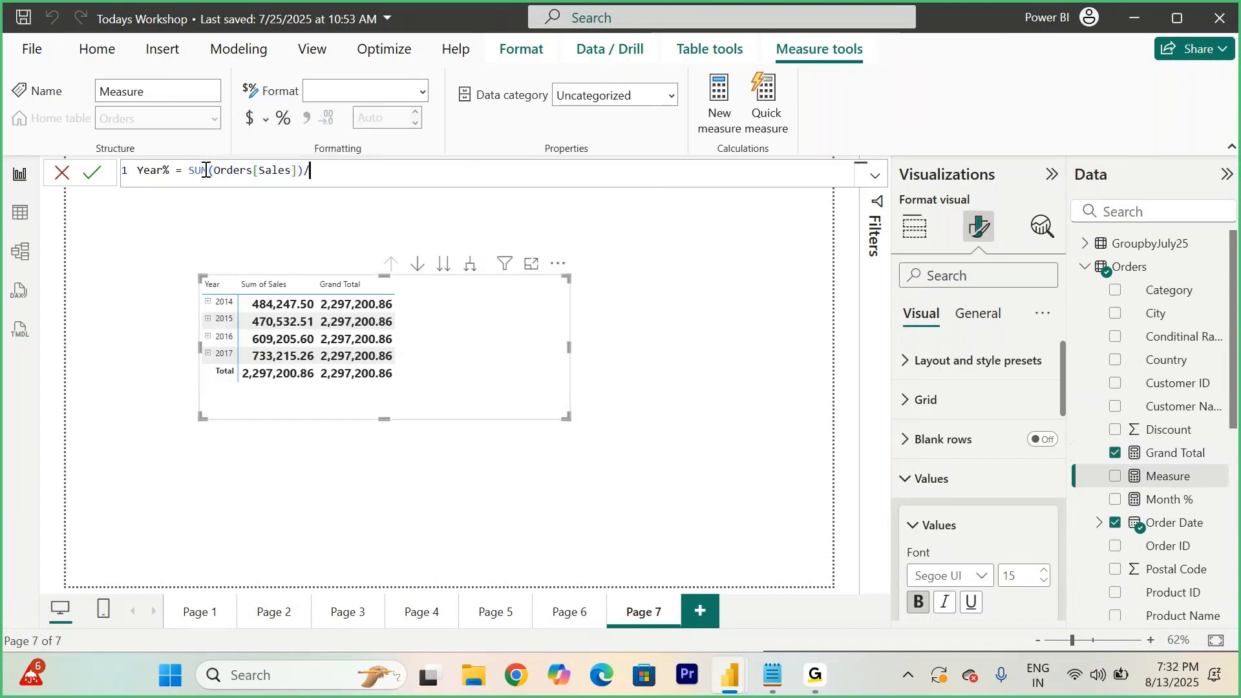
type("[Gra")
key("Tab")
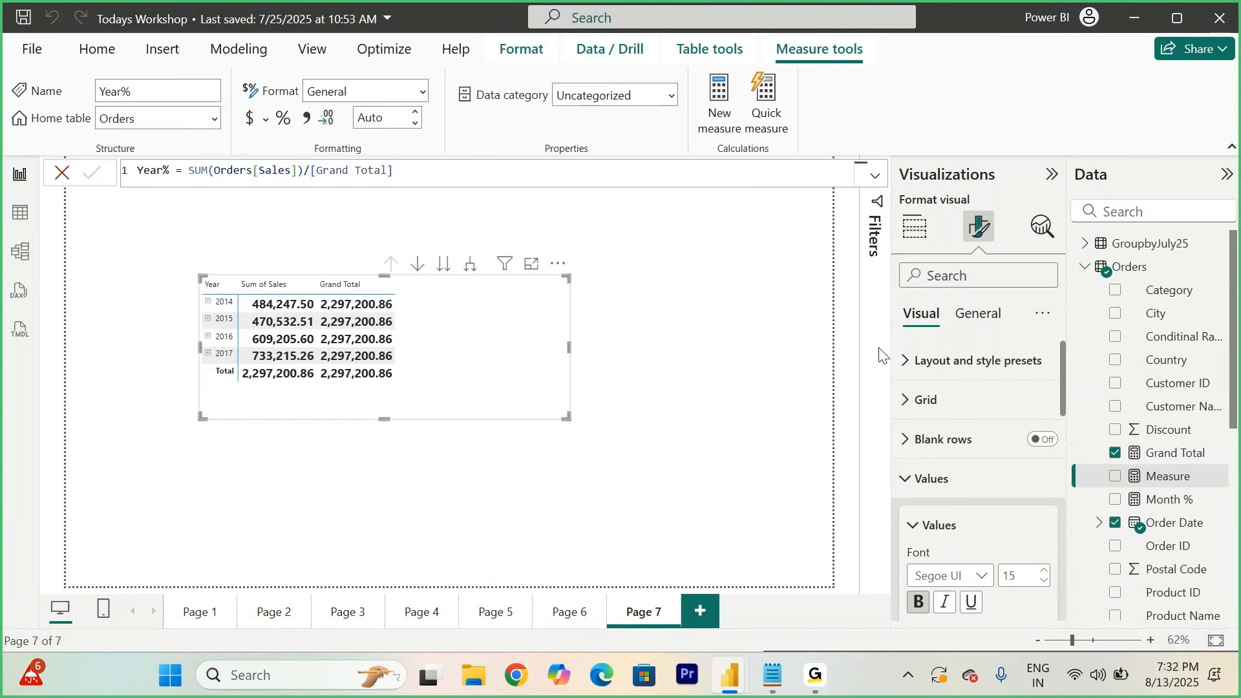
scroll(1177, 540, "down", 5)
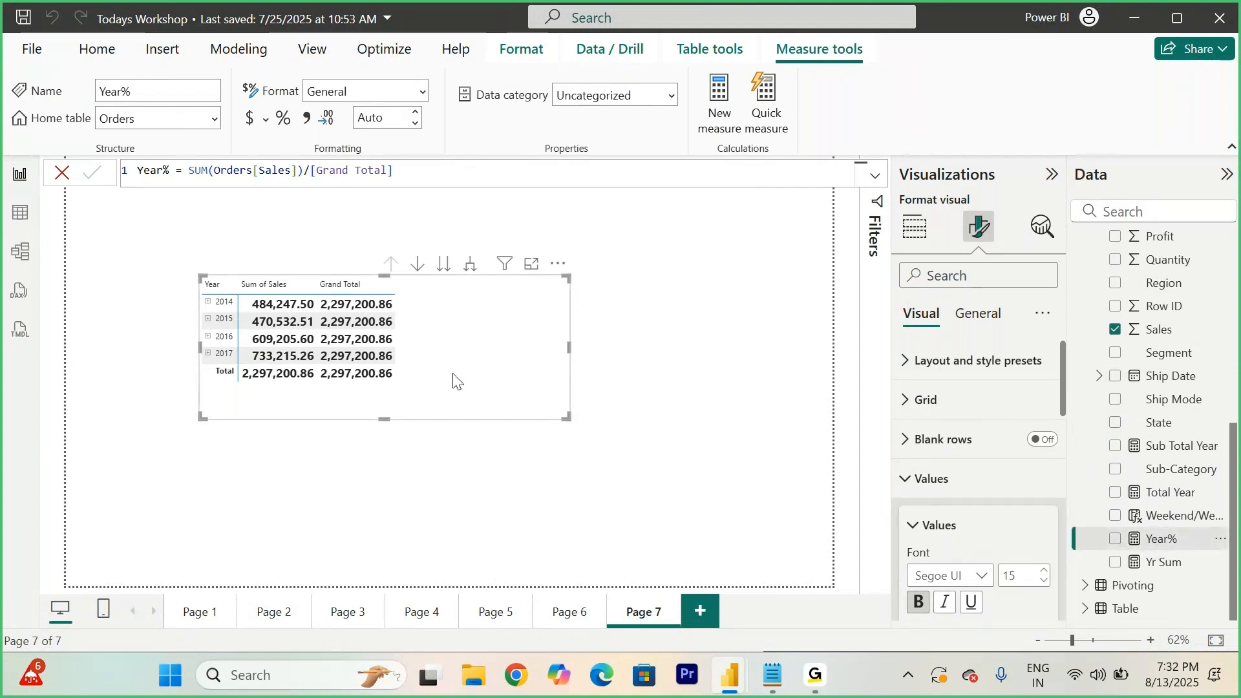
left_click_drag(1161, 538, 490, 382)
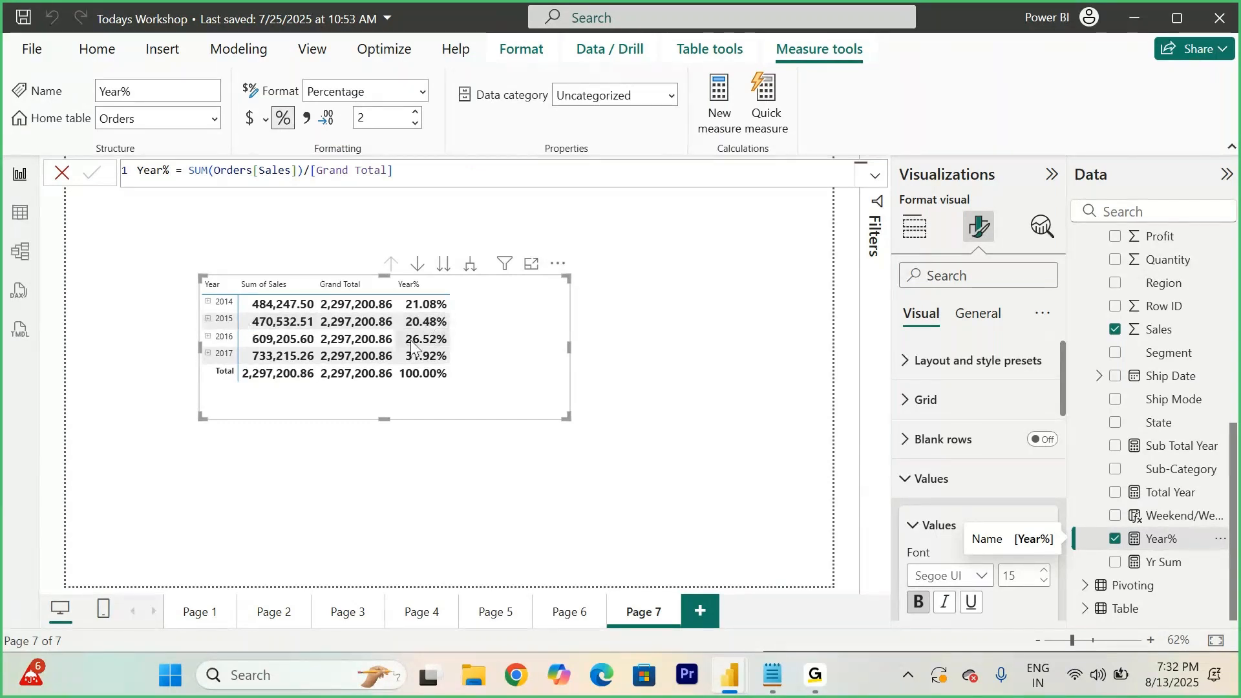
- Examine the matrix in focus mode, expanding and collapsing years, quarters and months to compare the Year% values, and return to the report
left_click(531, 265)
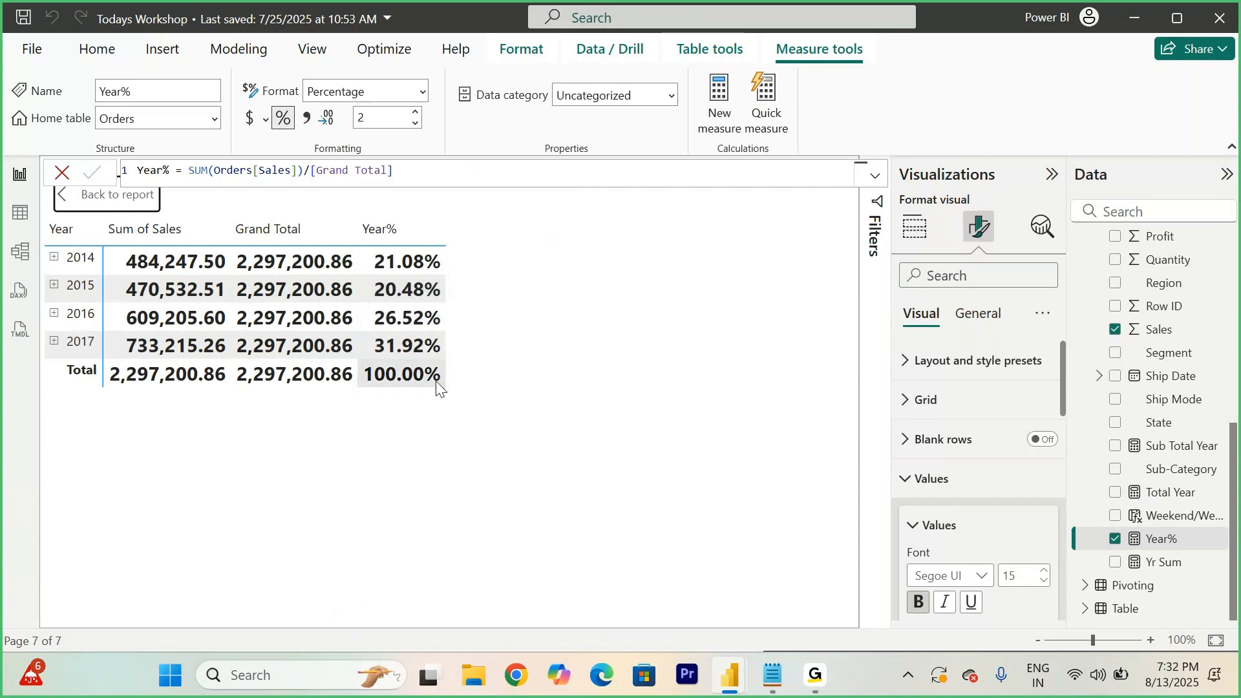
left_click(55, 257)
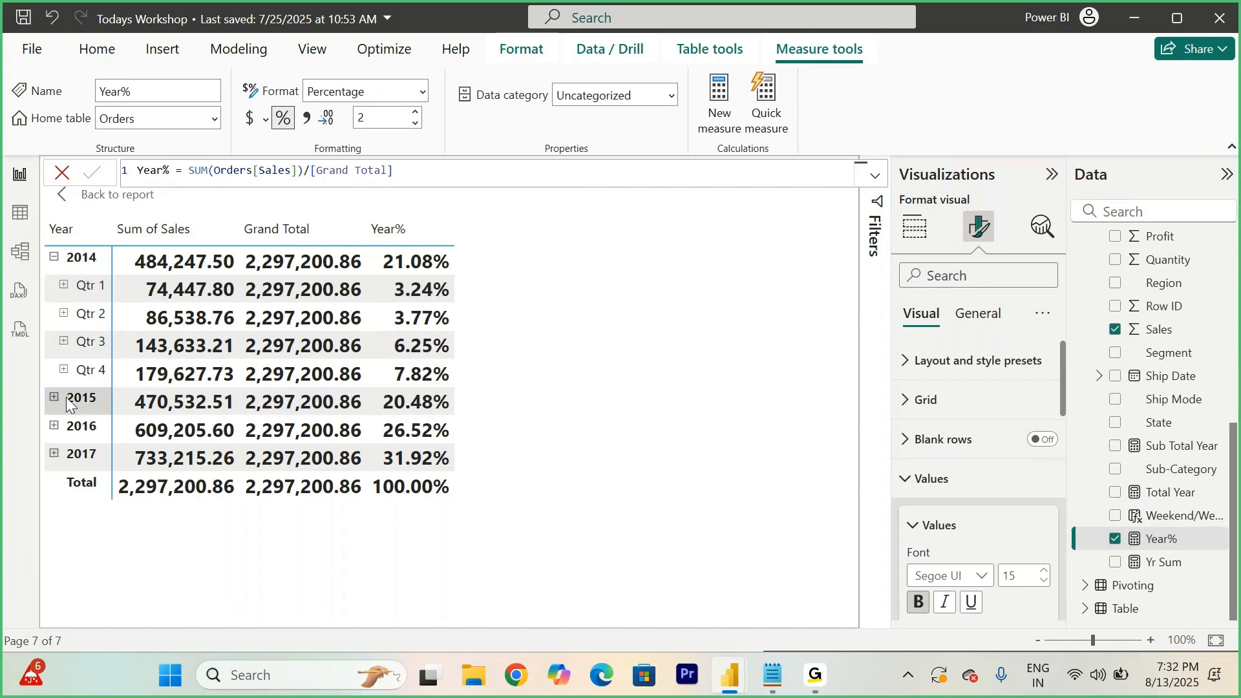
left_click(53, 427)
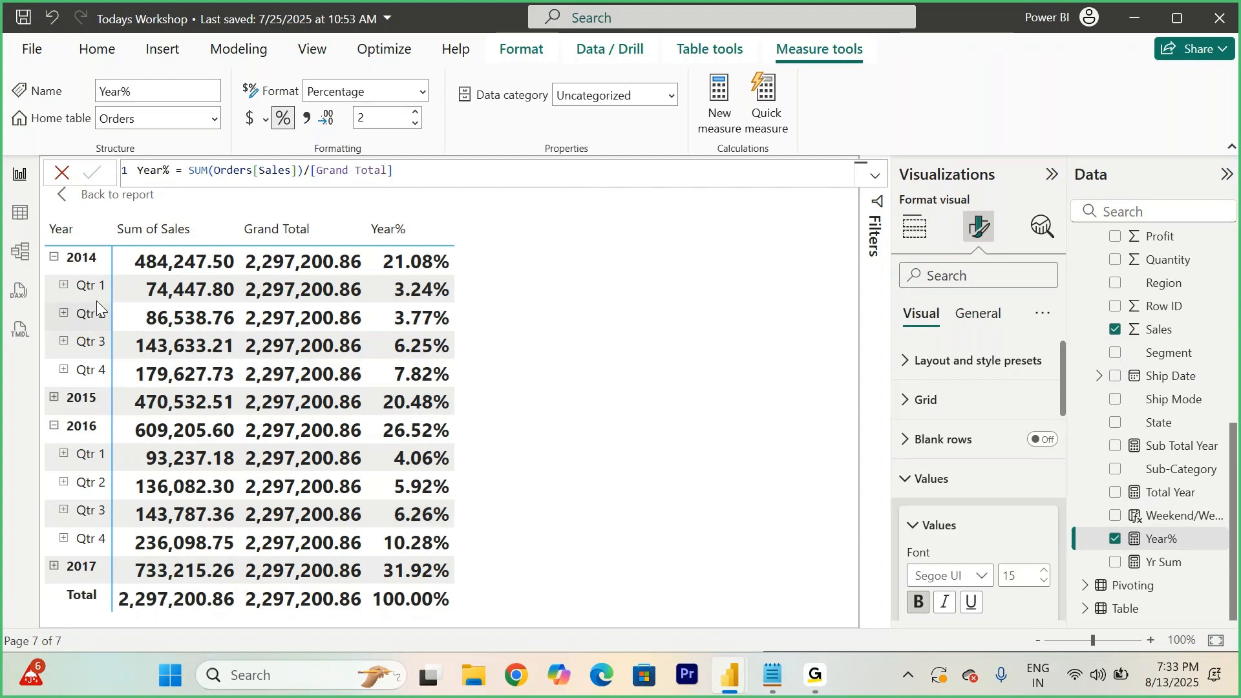
left_click(63, 287)
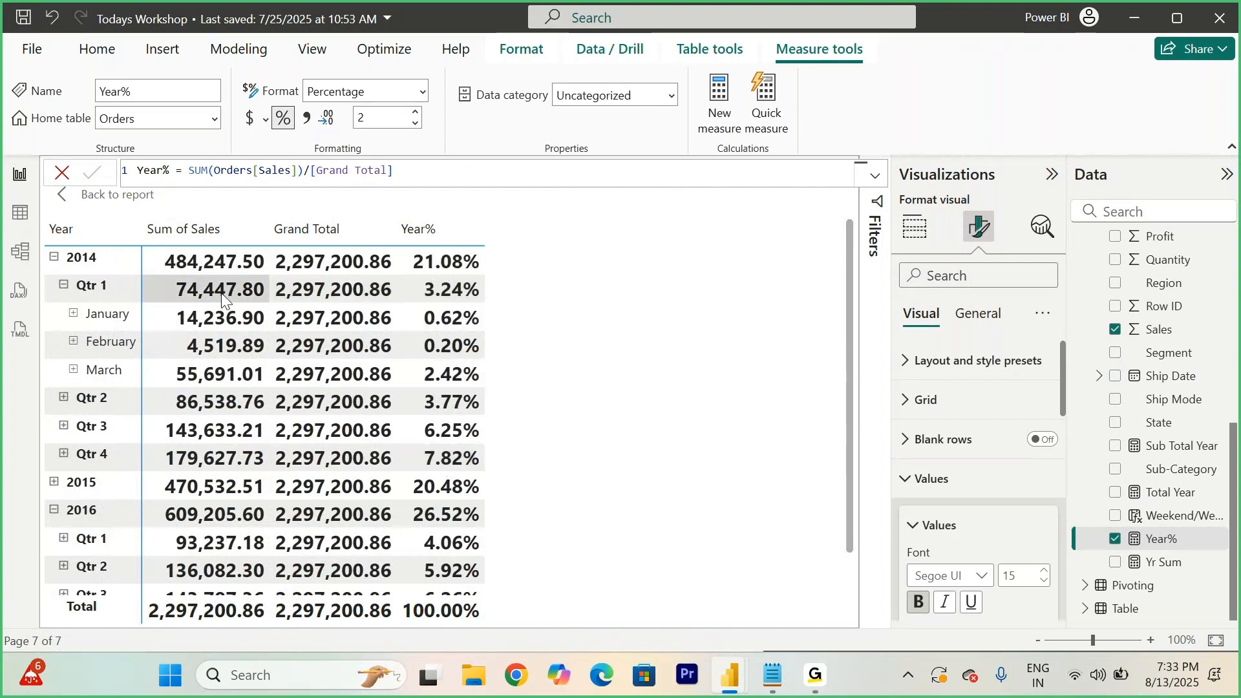
left_click(74, 315)
scroll(126, 417, "down", 3)
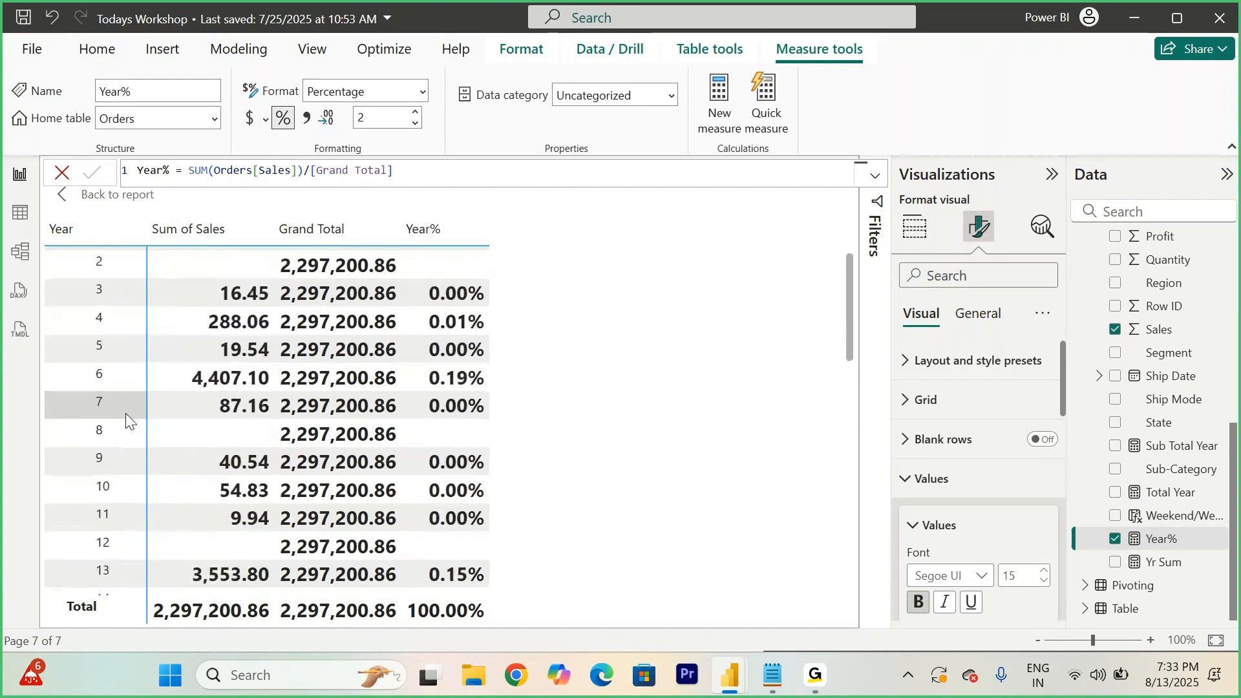
scroll(125, 417, "down", 2)
scroll(125, 417, "up", 5)
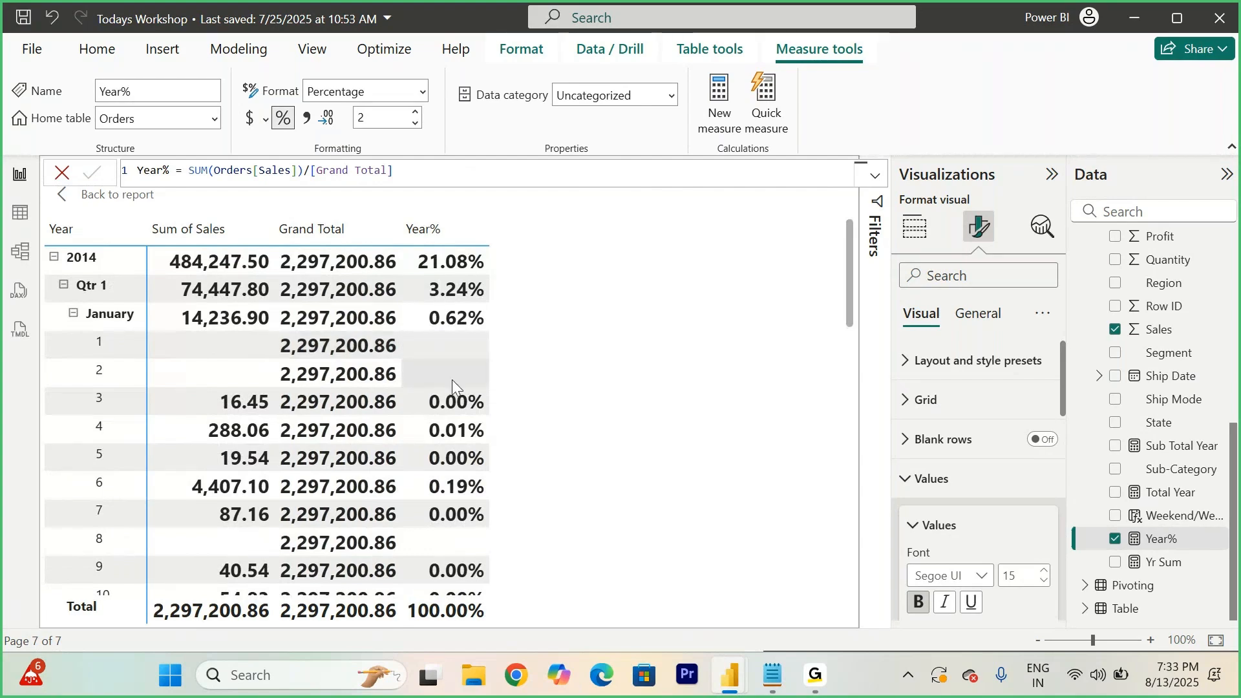
scroll(154, 430, "down", 4)
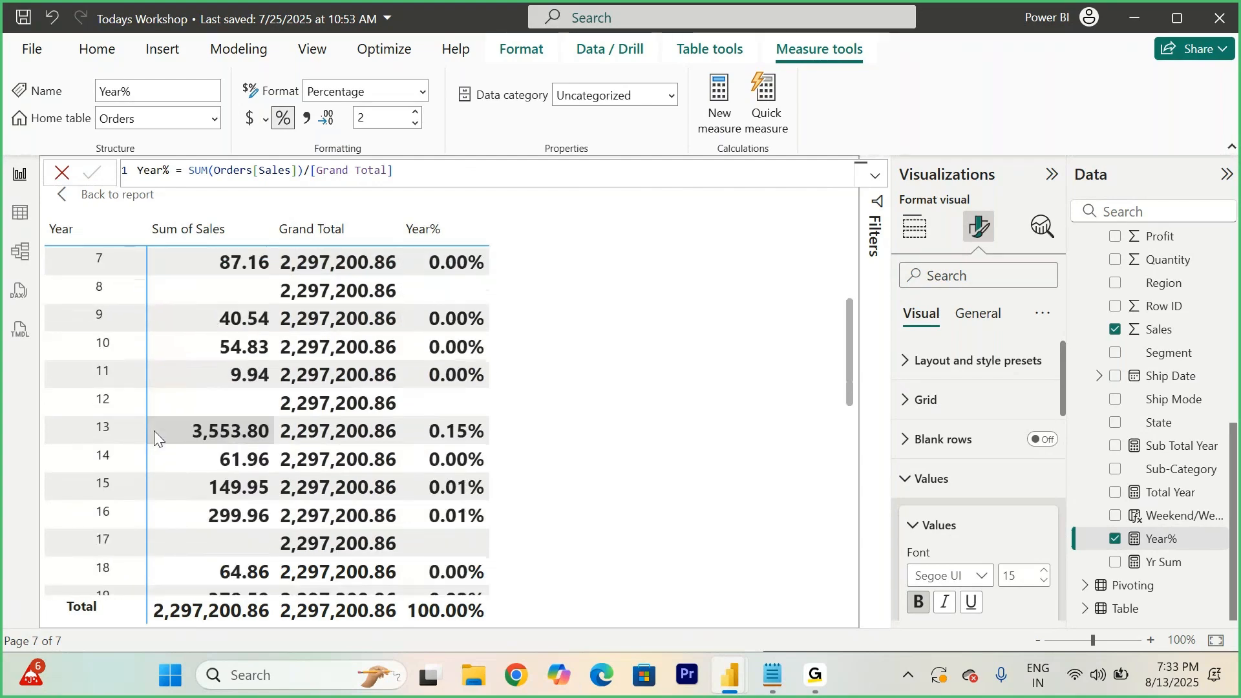
scroll(154, 431, "down", 3)
scroll(154, 430, "up", 7)
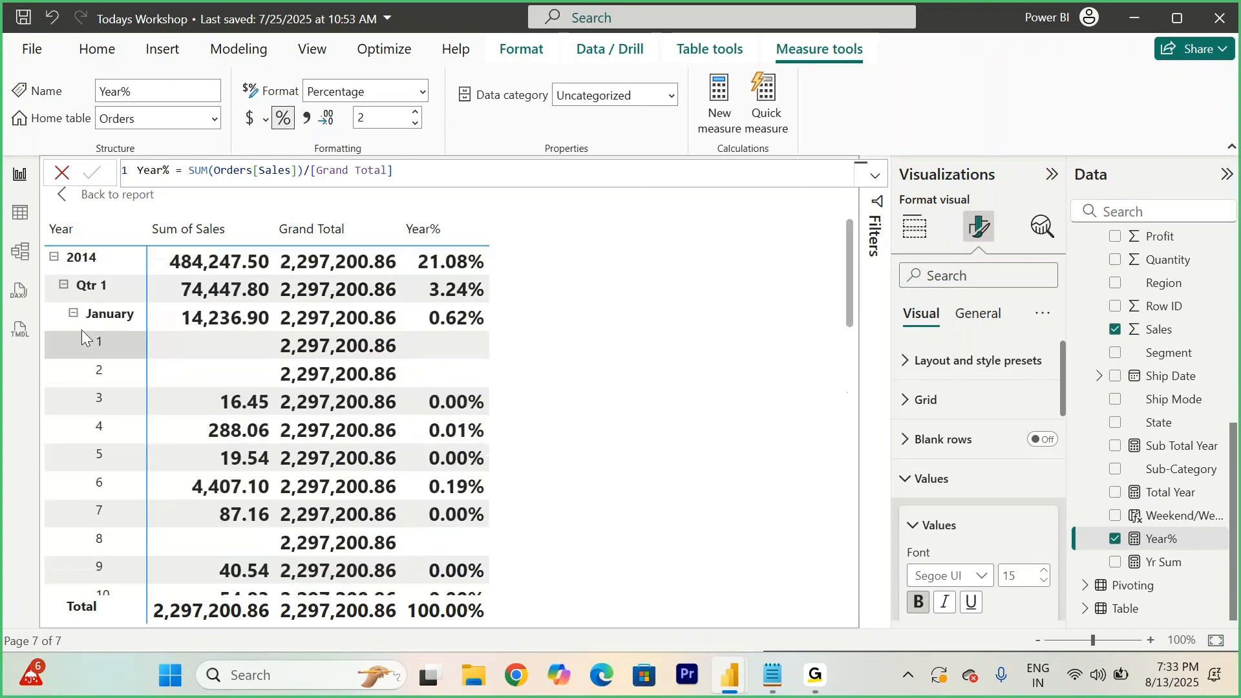
left_click(73, 315)
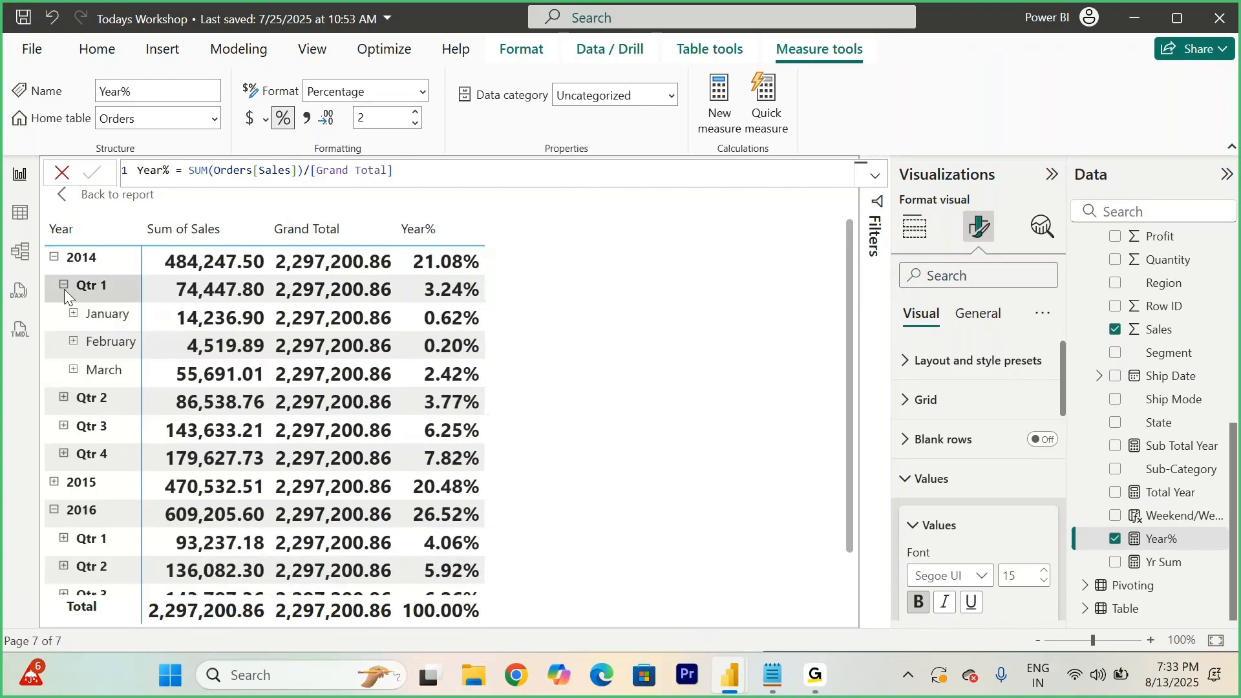
left_click(64, 289)
left_click(64, 286)
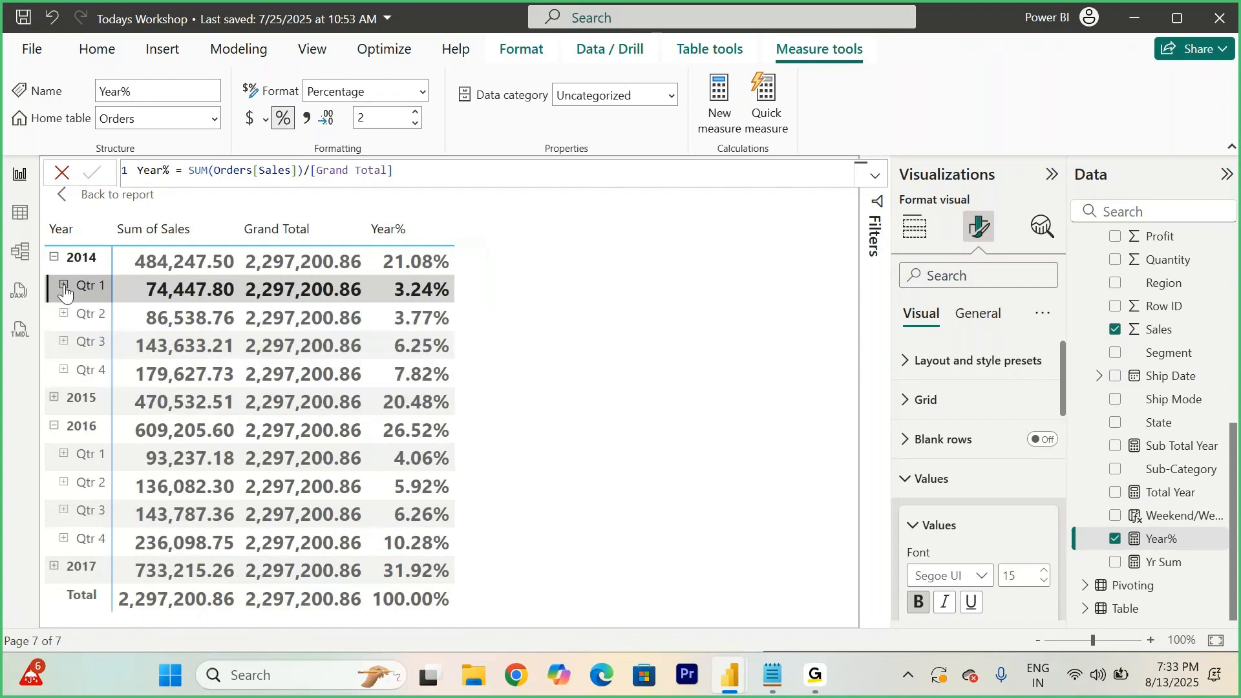
left_click(54, 258)
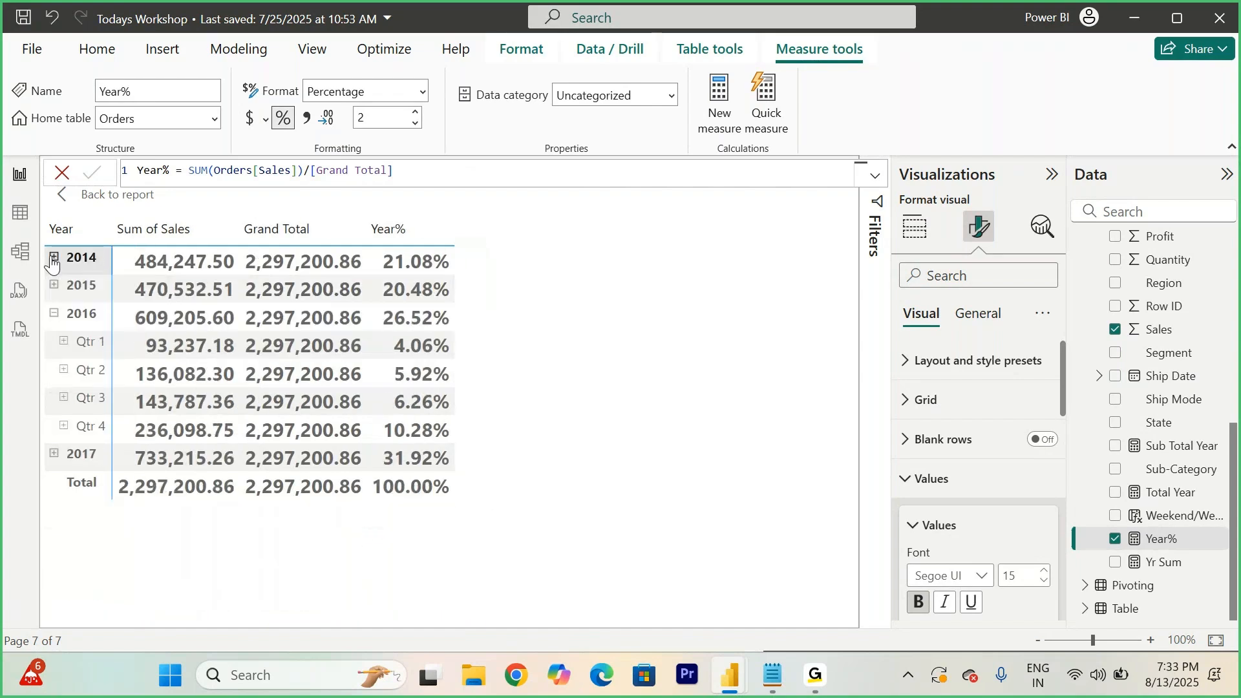
left_click(104, 197)
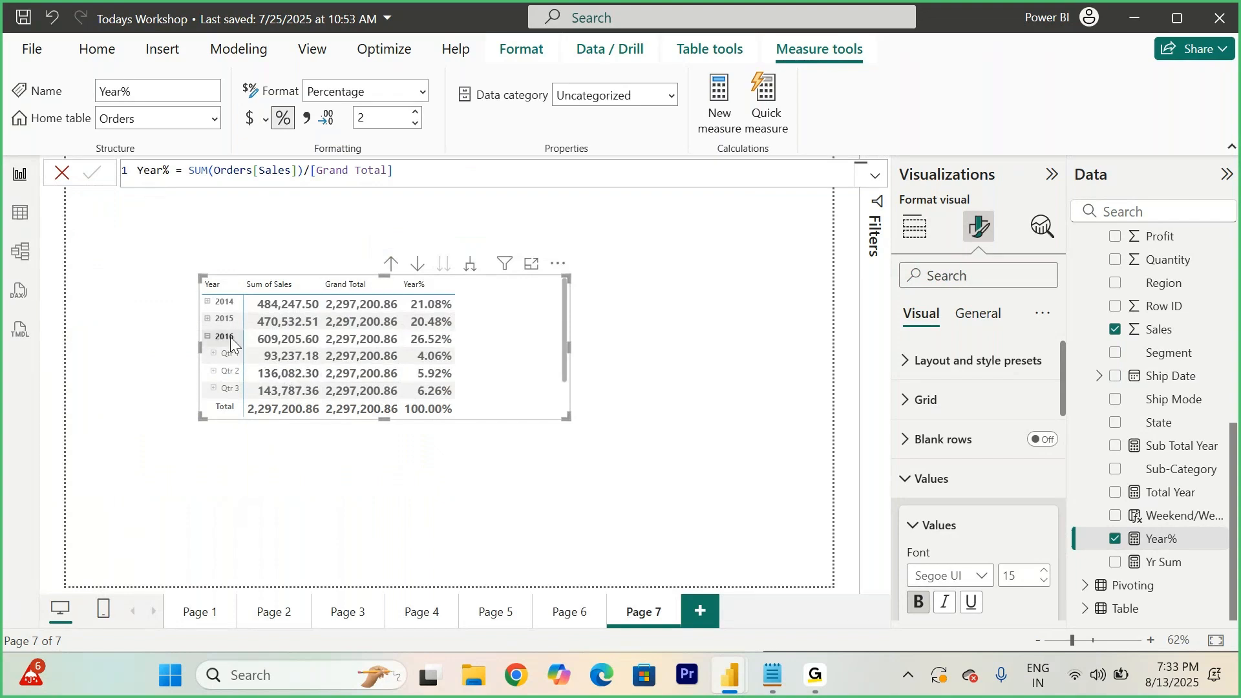
- Collapse the matrix back to the year level and enlarge the matrix visual
left_click(207, 336)
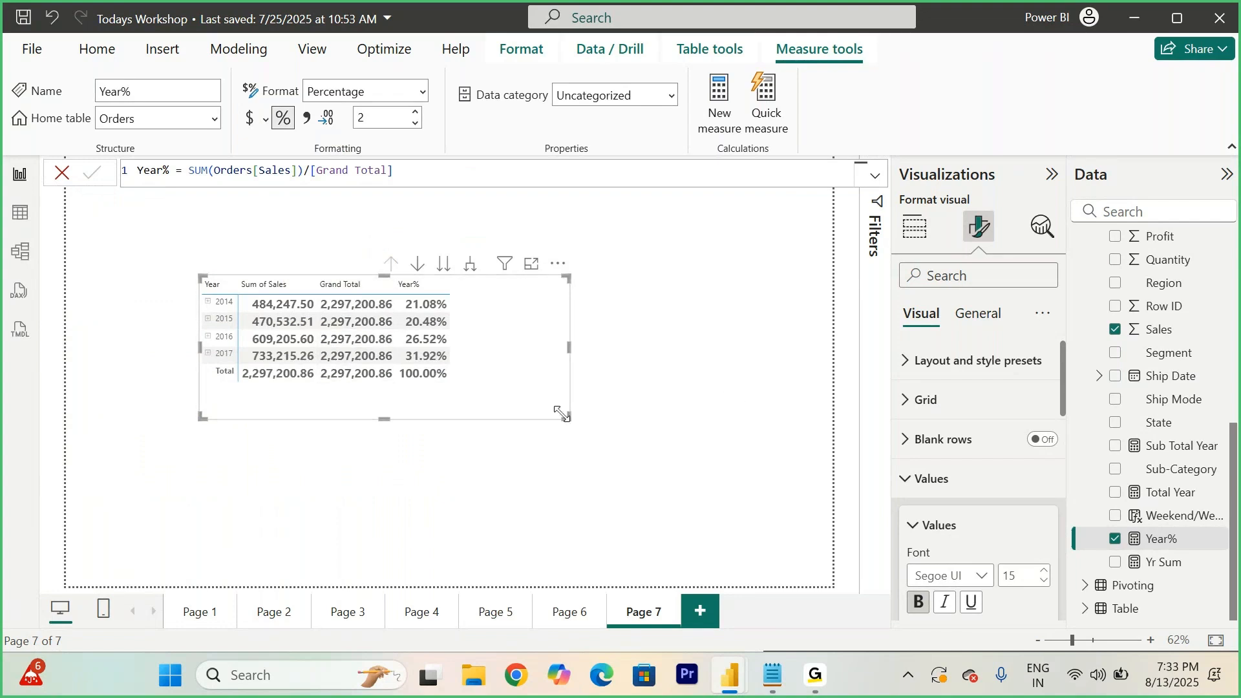
left_click_drag(569, 417, 729, 469)
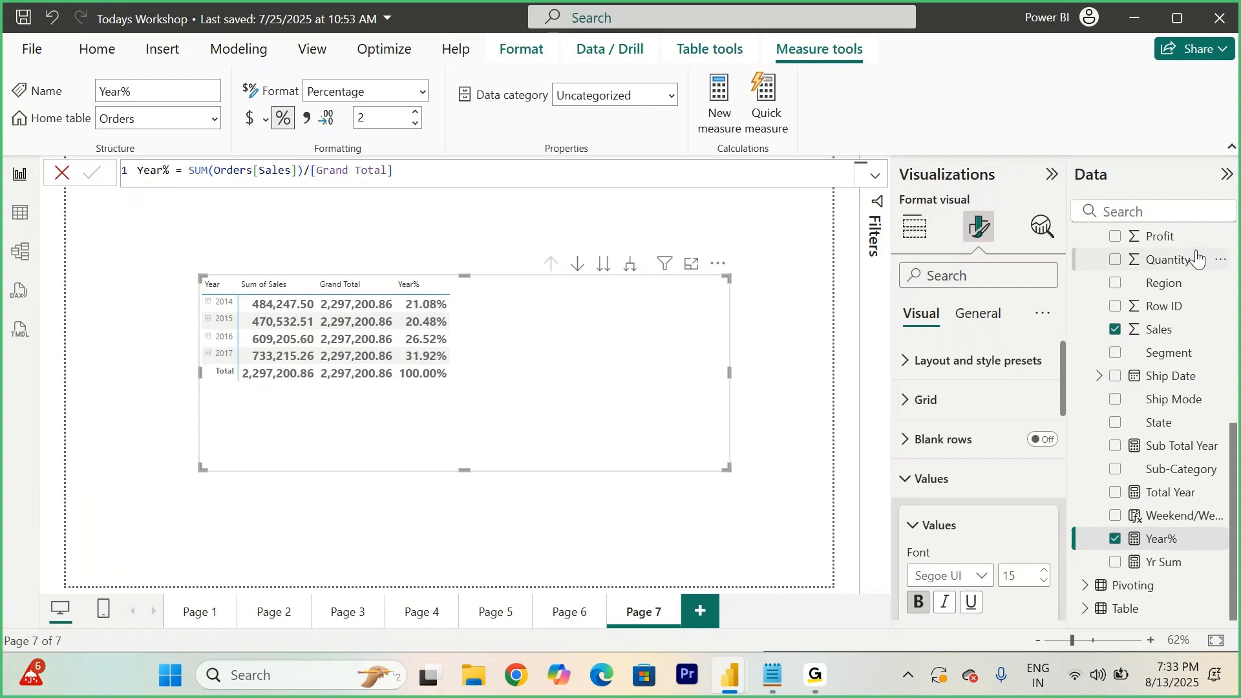
- Create the measure Grand Total for year = CALCULATE(SUM(Orders[Sales]), ALLEXCEPT(Orders, Orders[Order Date].[Month])) in Orders and add it to the matrix
scroll(1197, 257, "up", 5)
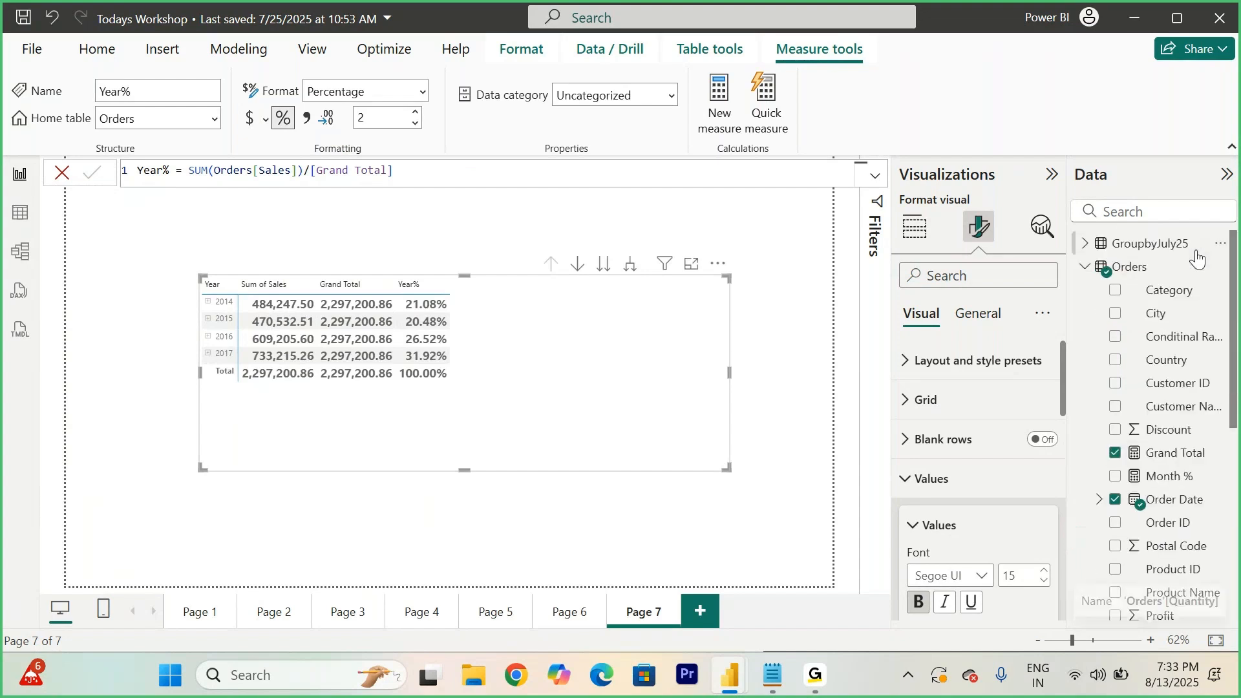
right_click(1144, 265)
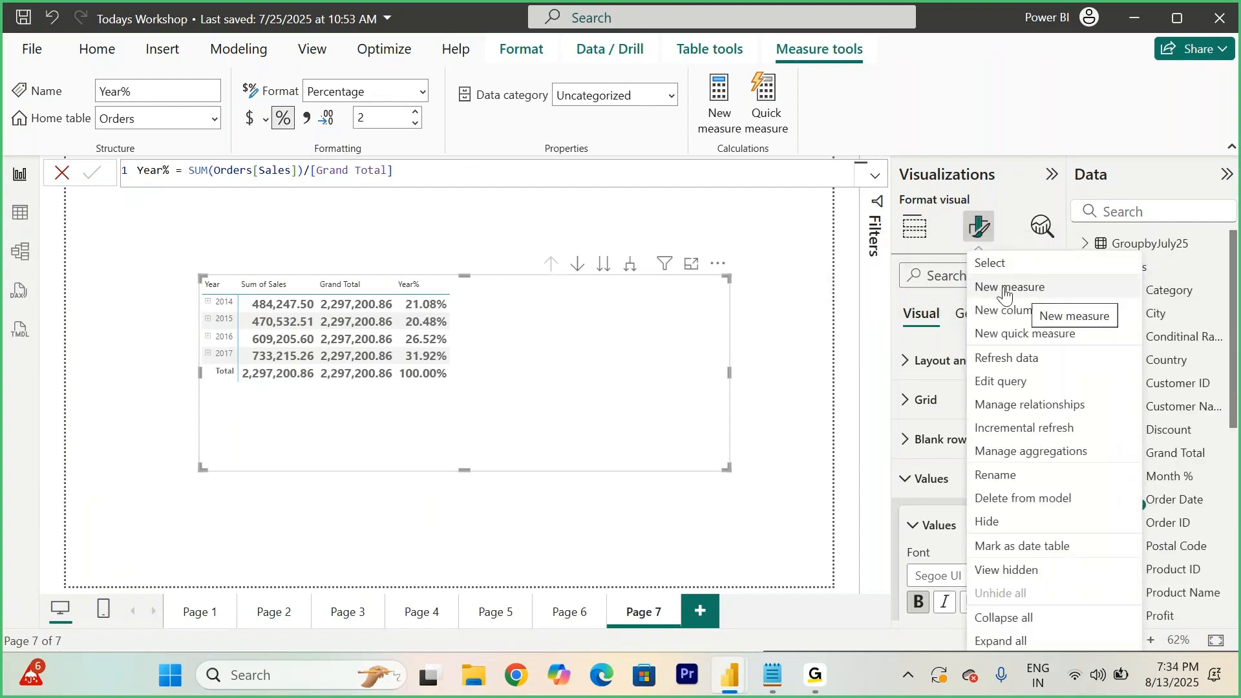
left_click(1025, 291)
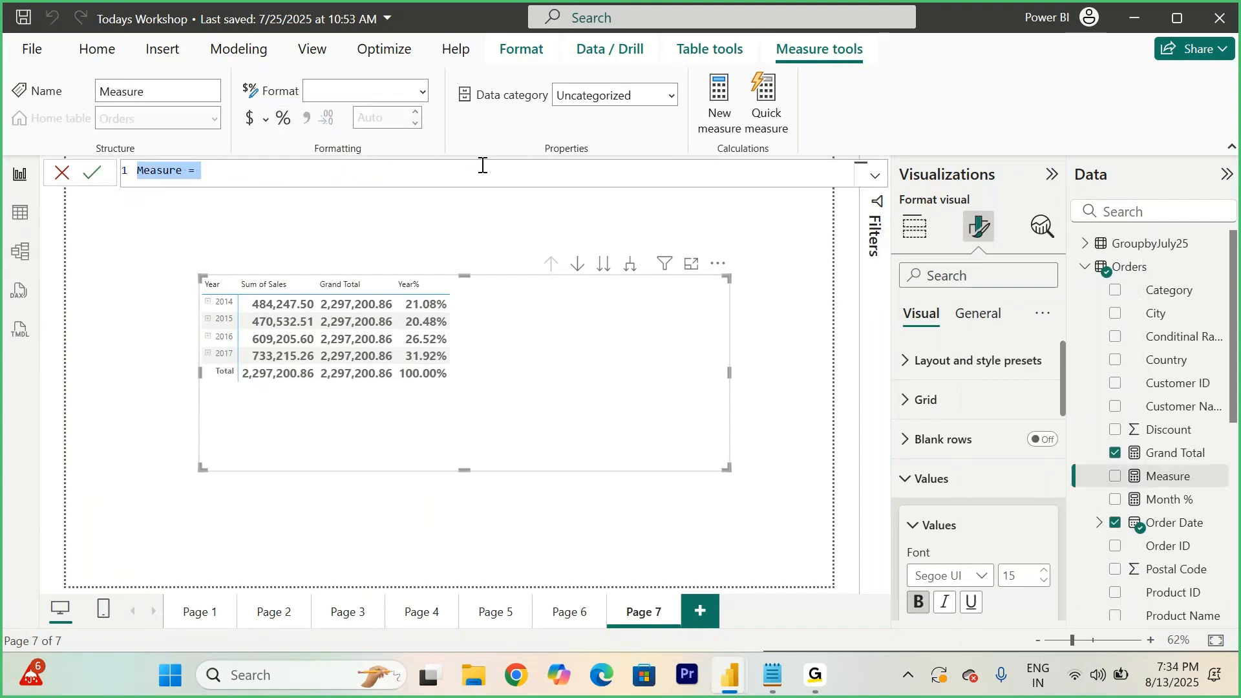
type("Grand Total for year")
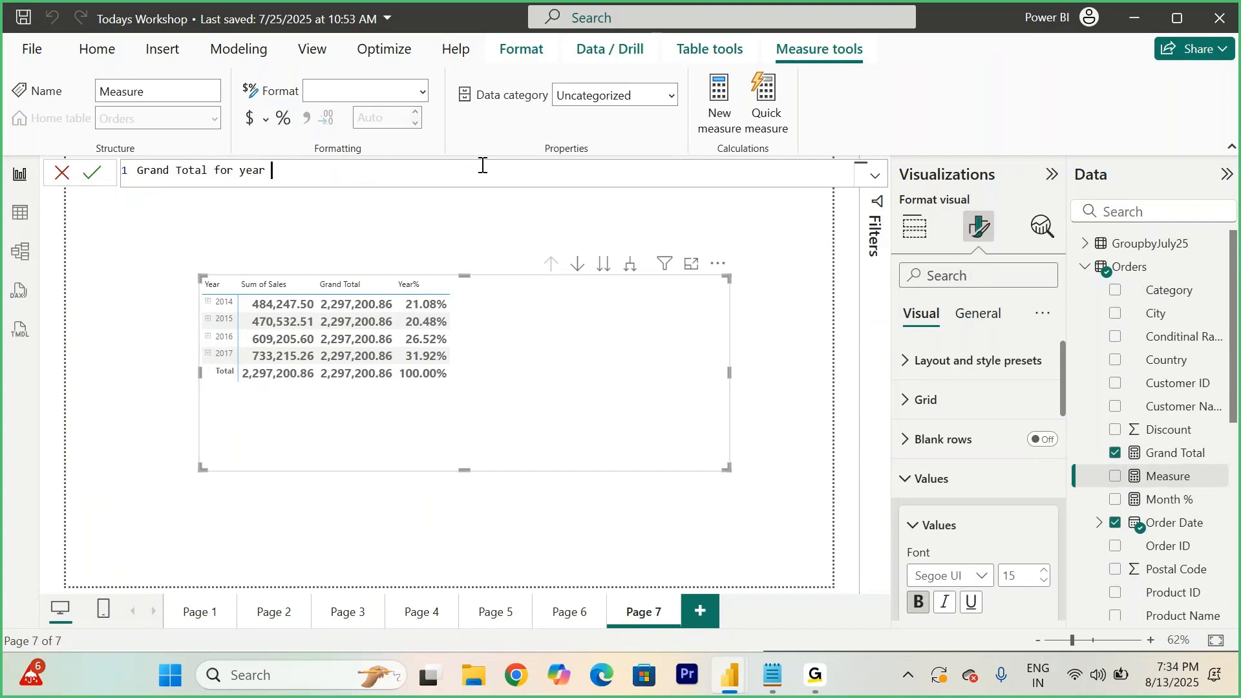
type(" = CALCULATE(")
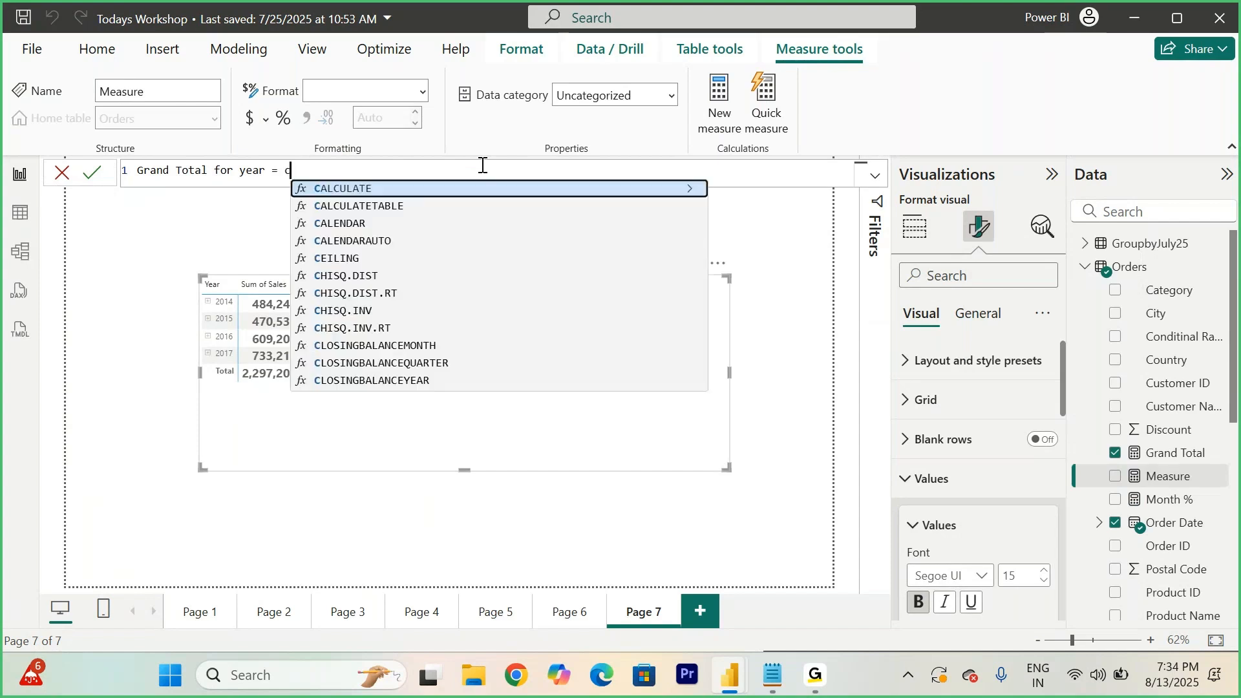
type("SUM(sa")
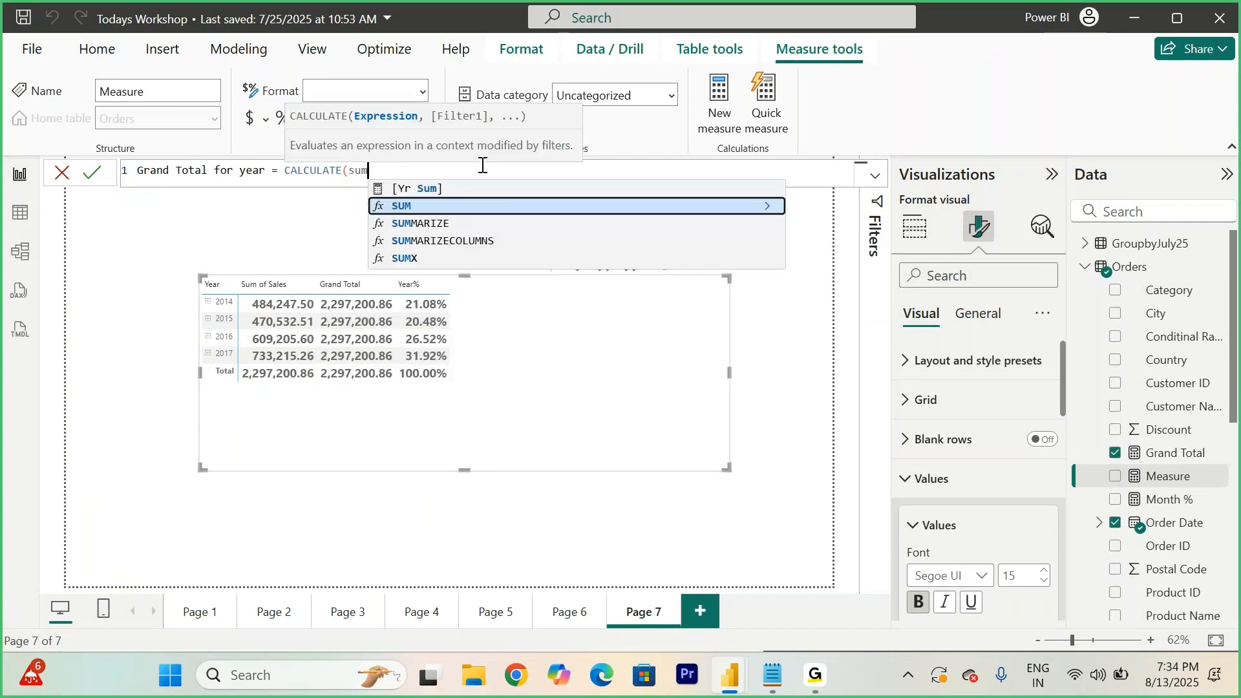
type("le")
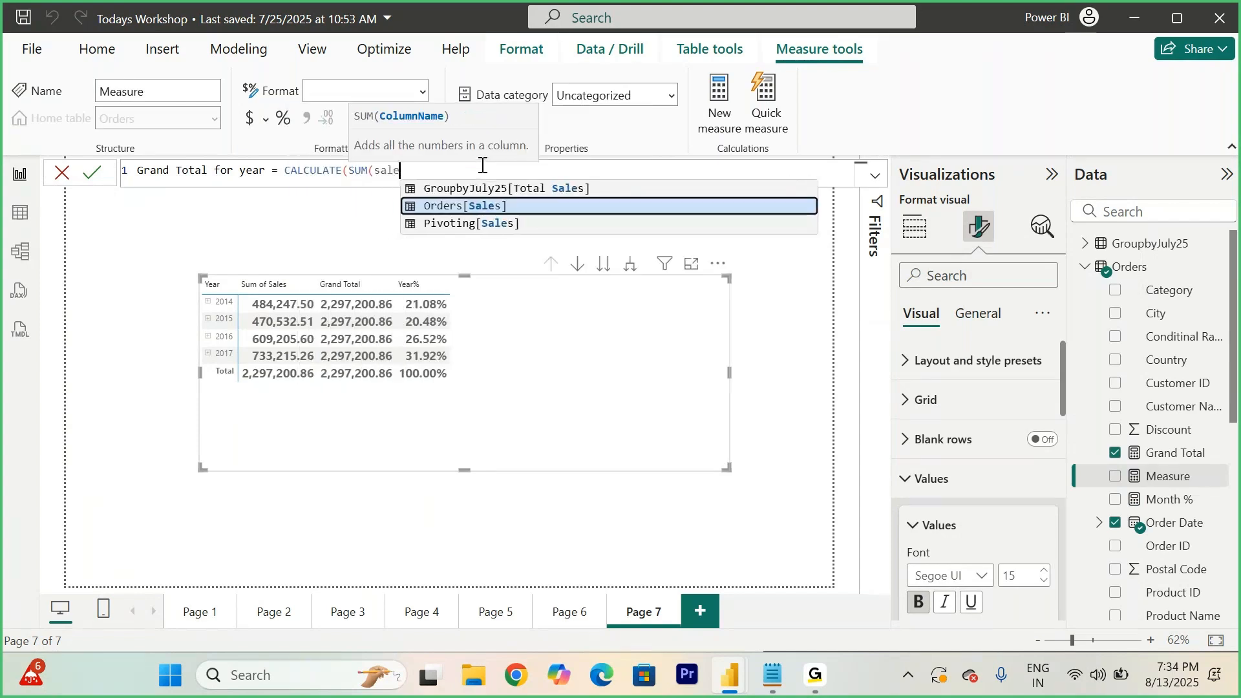
key("Tab")
type("), all")
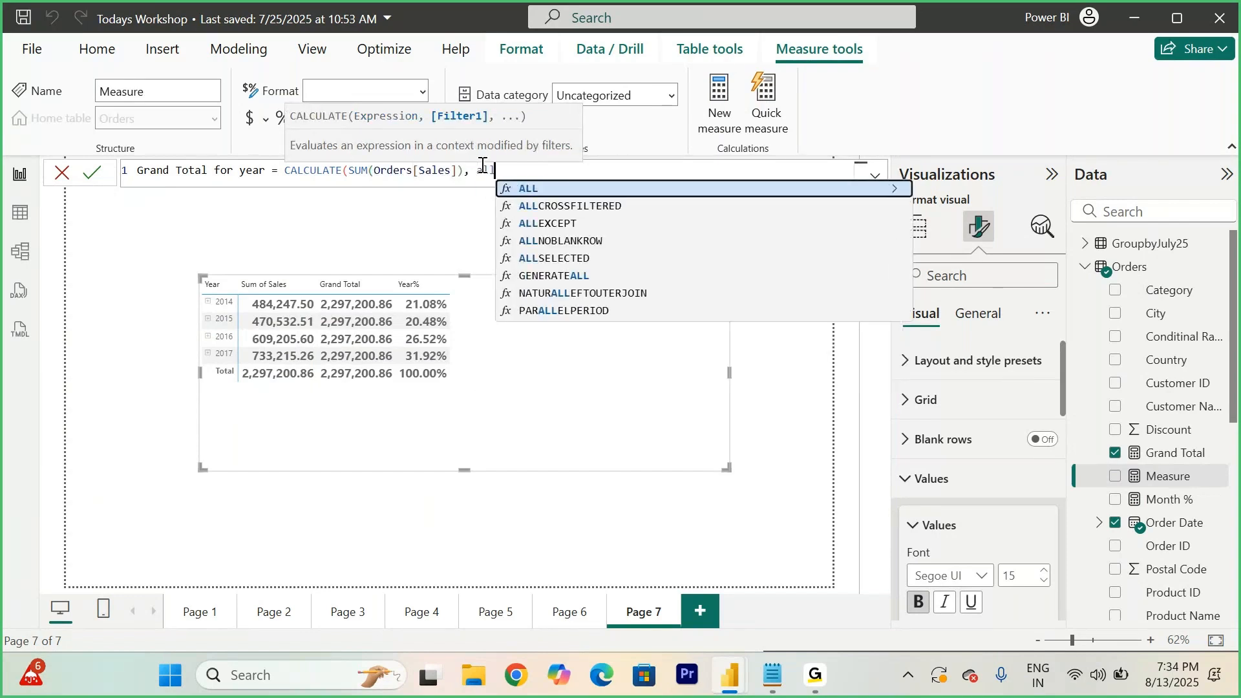
type("exce")
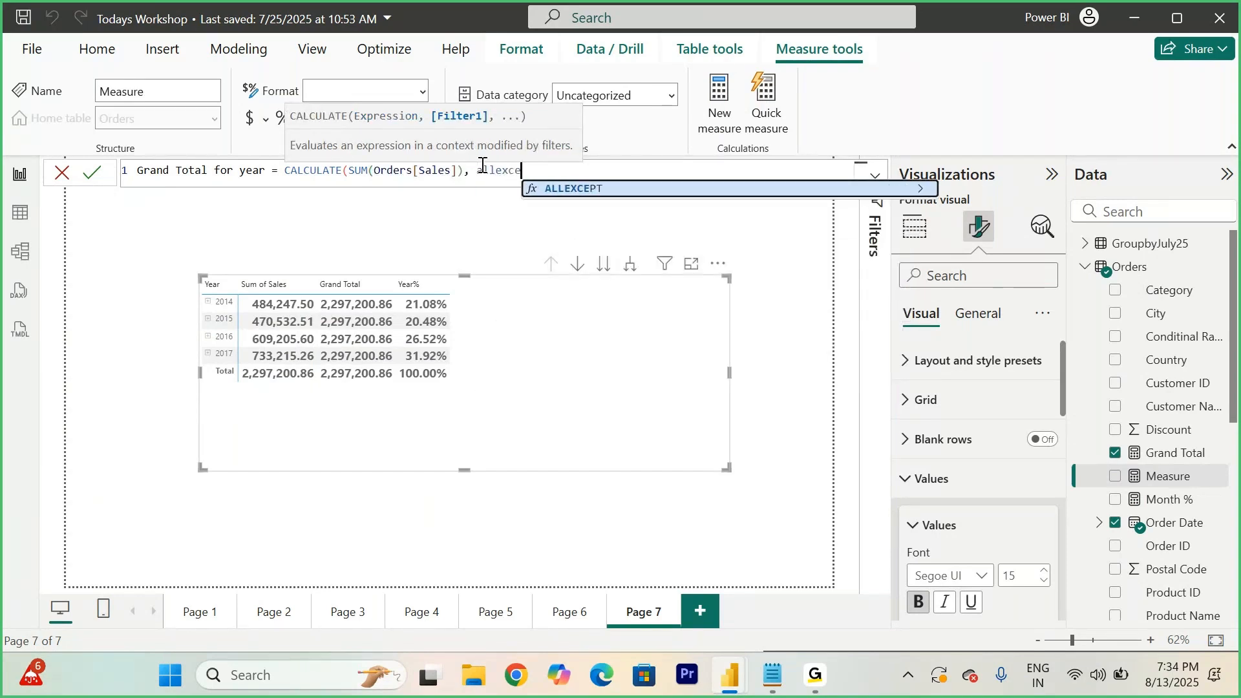
key("Tab")
type("or")
key("Tab")
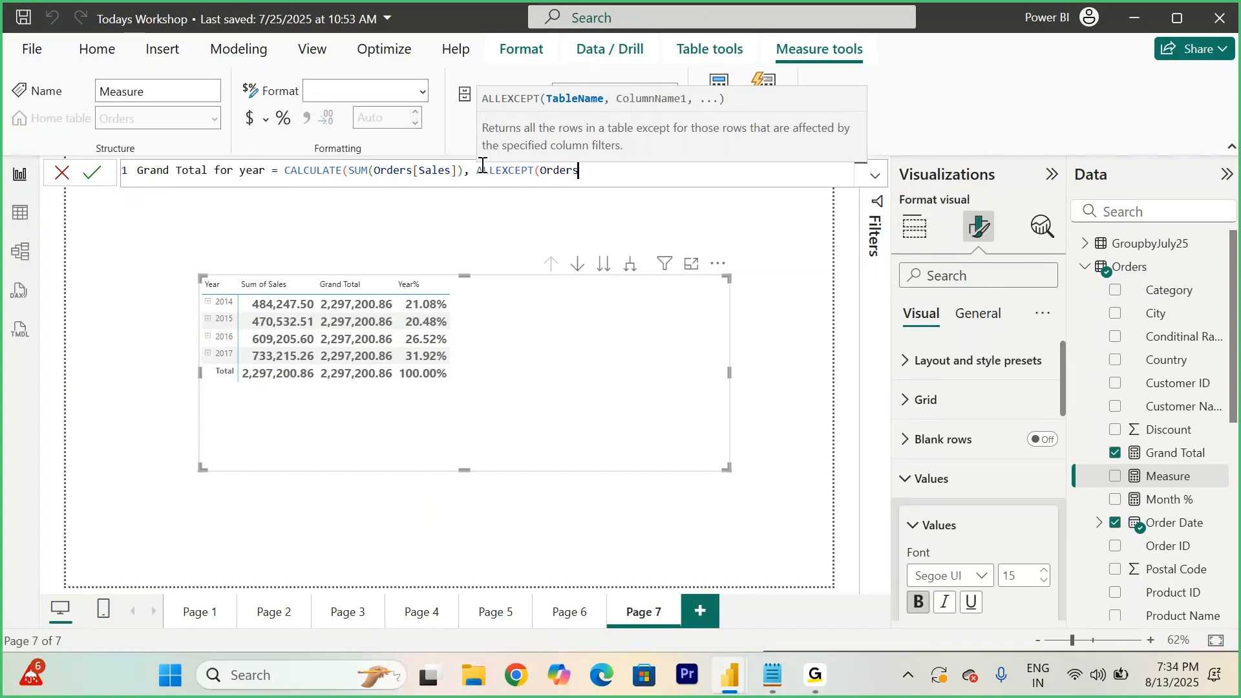
type(", order")
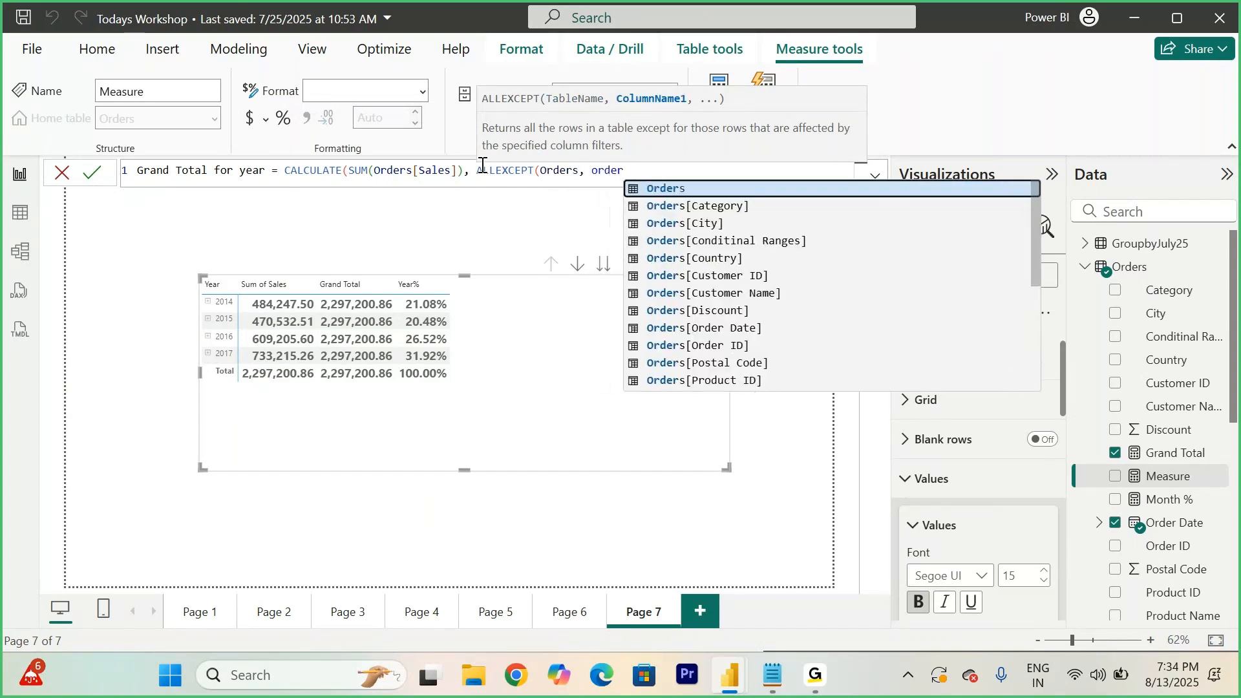
key("Down")
key("Down")
key("Down")
key("Down")
key("Down")
key("Down")
key("Down")
key("Down")
key("Tab")
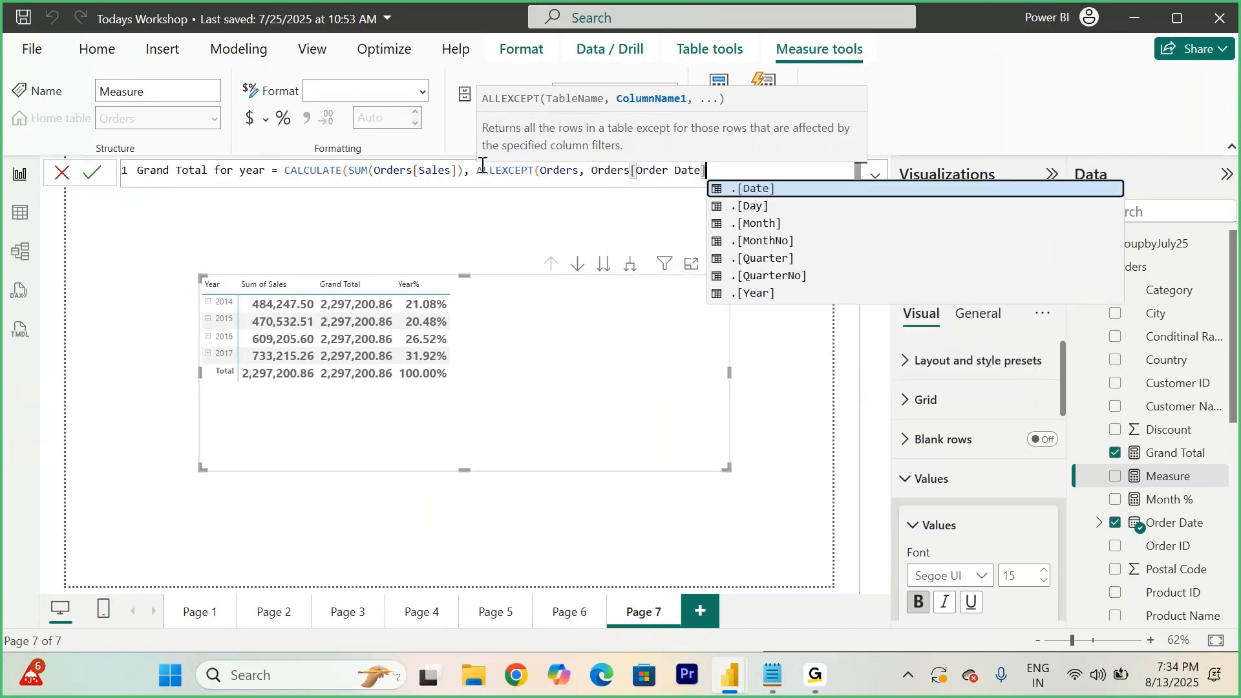
left_click(754, 226)
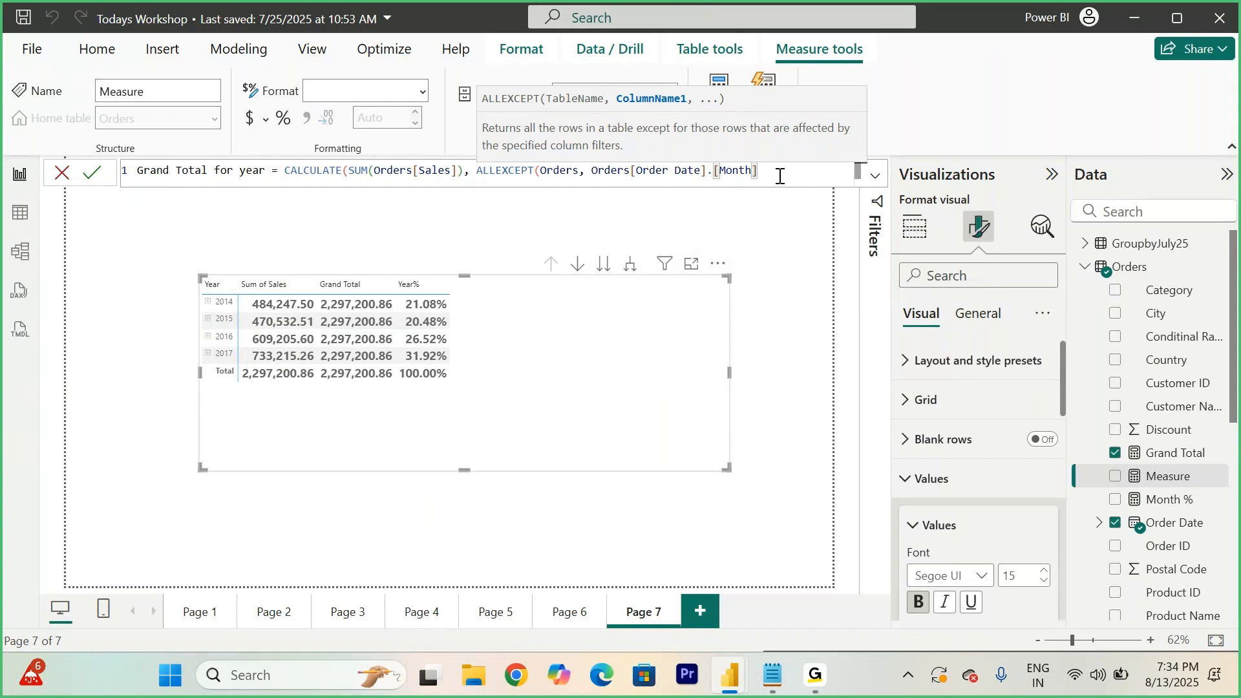
type("))")
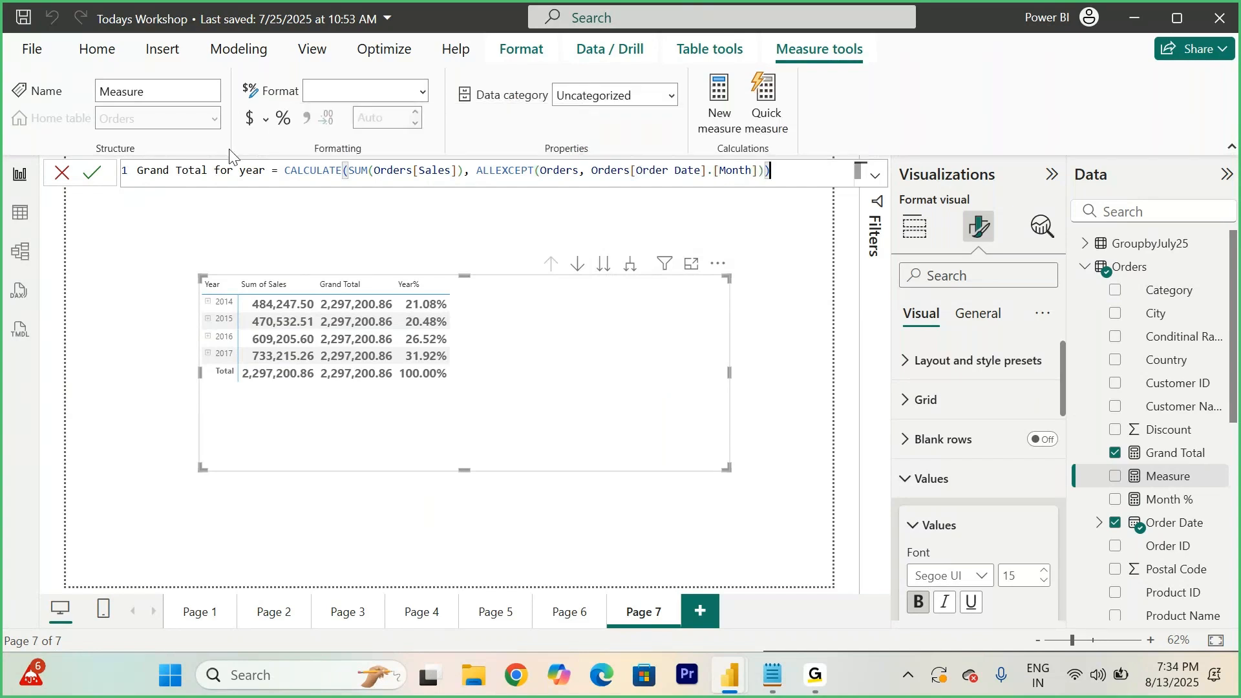
left_click(88, 172)
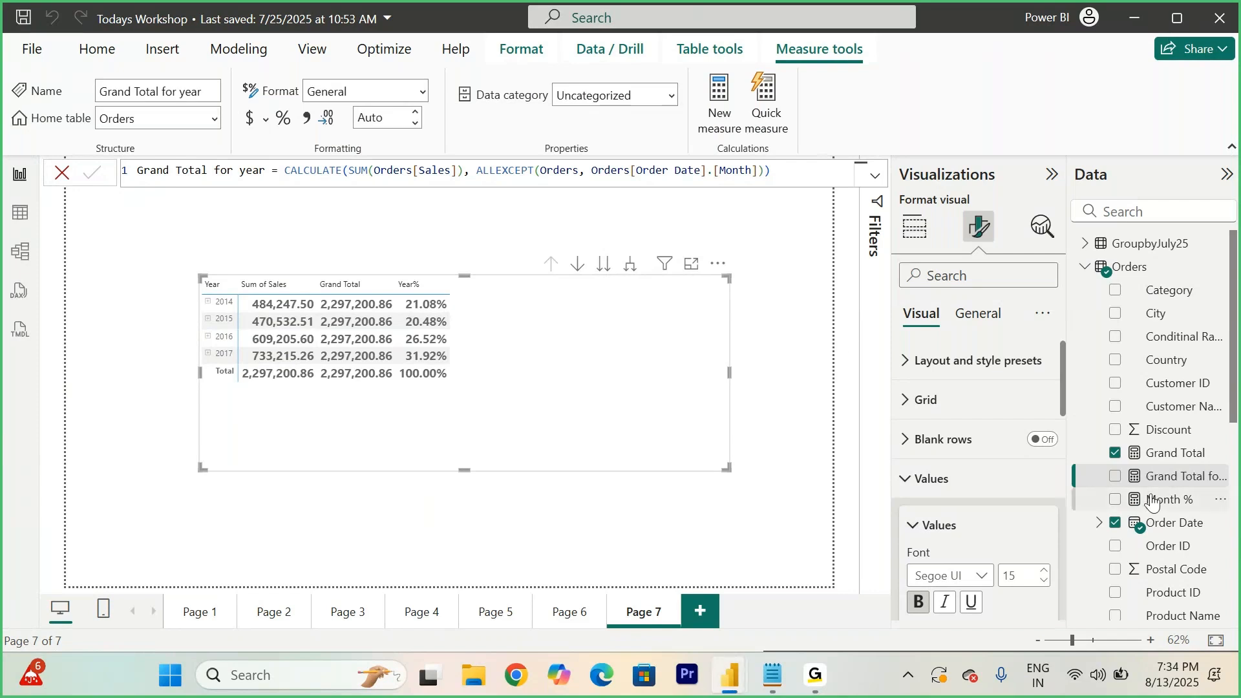
left_click_drag(1185, 476, 554, 389)
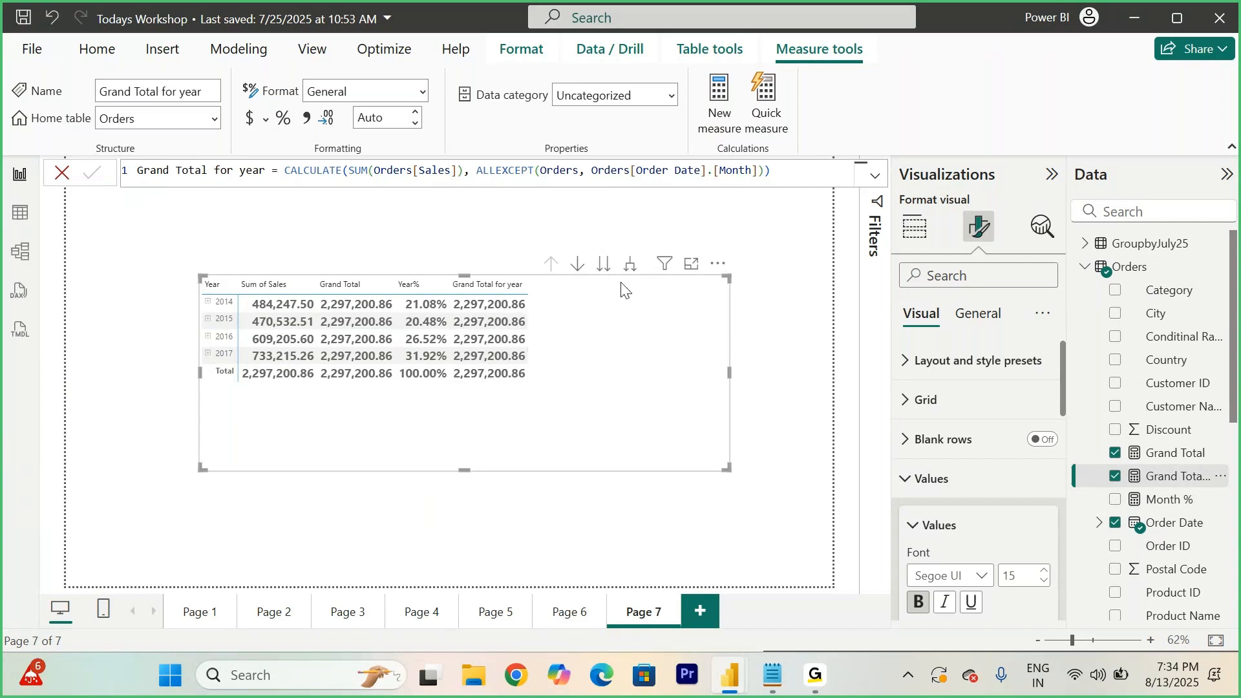
- Compare the Grand Total for year formula with the Grand Total measure's formula
left_click_drag(790, 173, 161, 161)
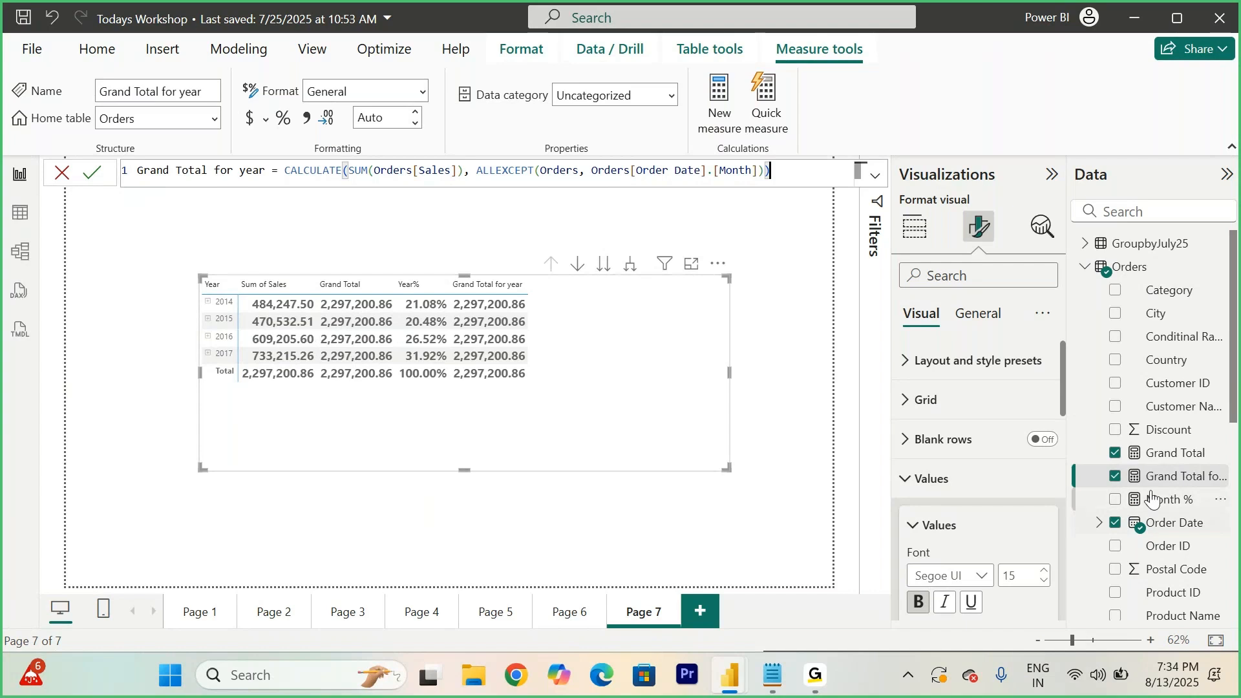
left_click(1167, 453)
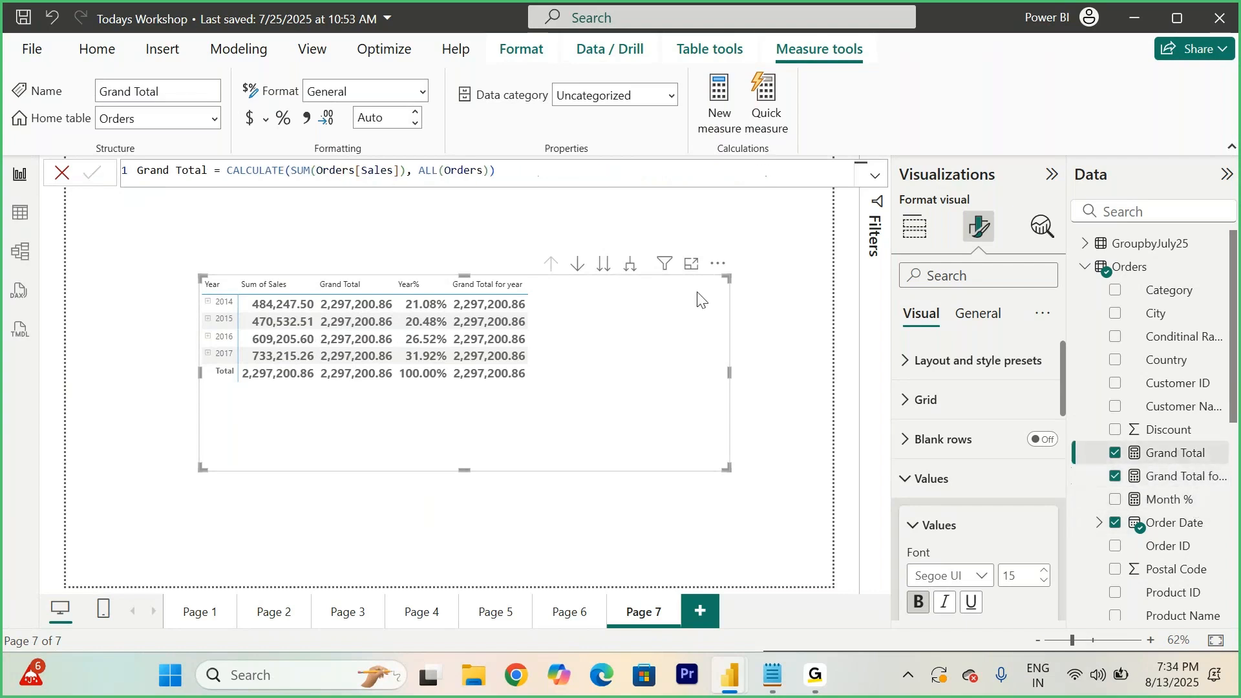
left_click_drag(523, 170, 284, 170)
left_click(286, 170)
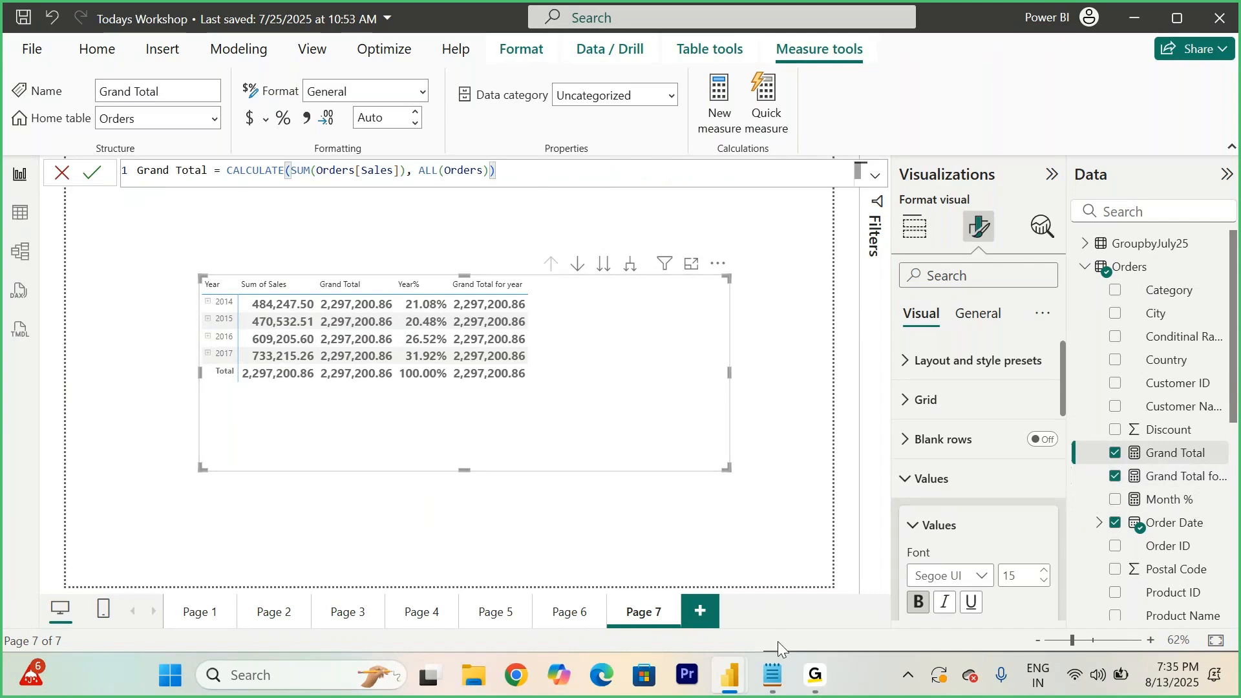
- Switch to the Notepad class notes and replace the Region = Central - Filter line with PQE - East, Central
left_click(771, 690)
scroll(614, 481, "down", 5)
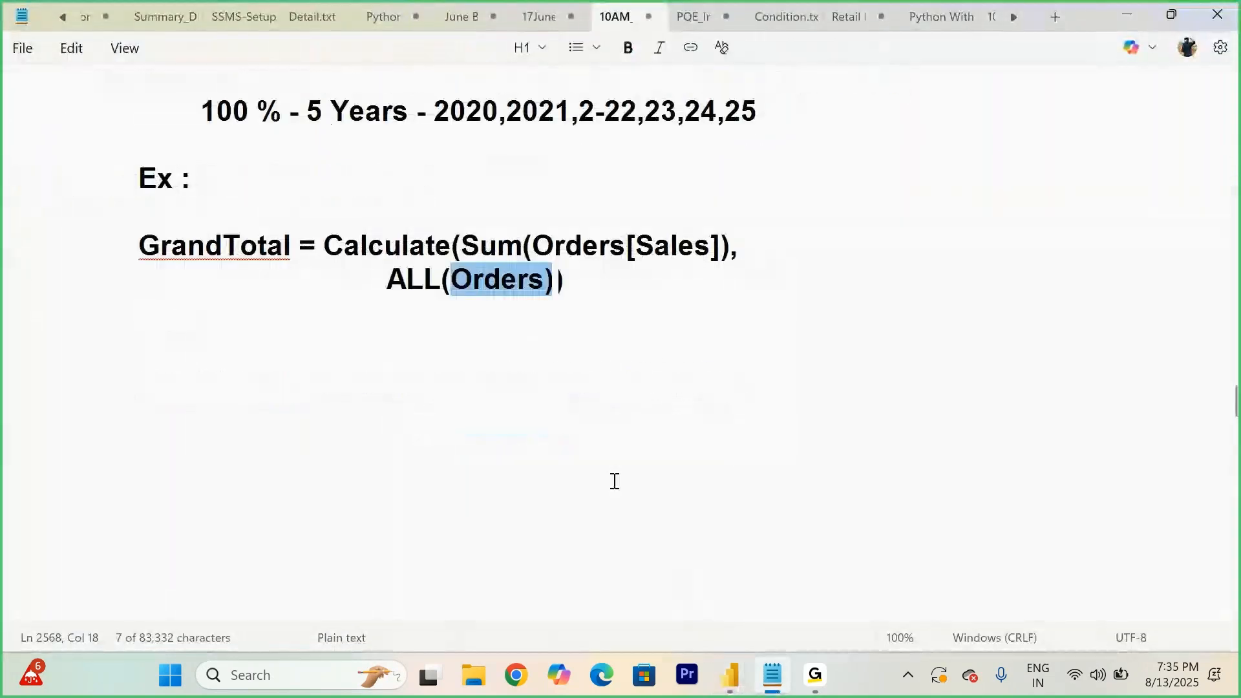
scroll(615, 482, "down", 6)
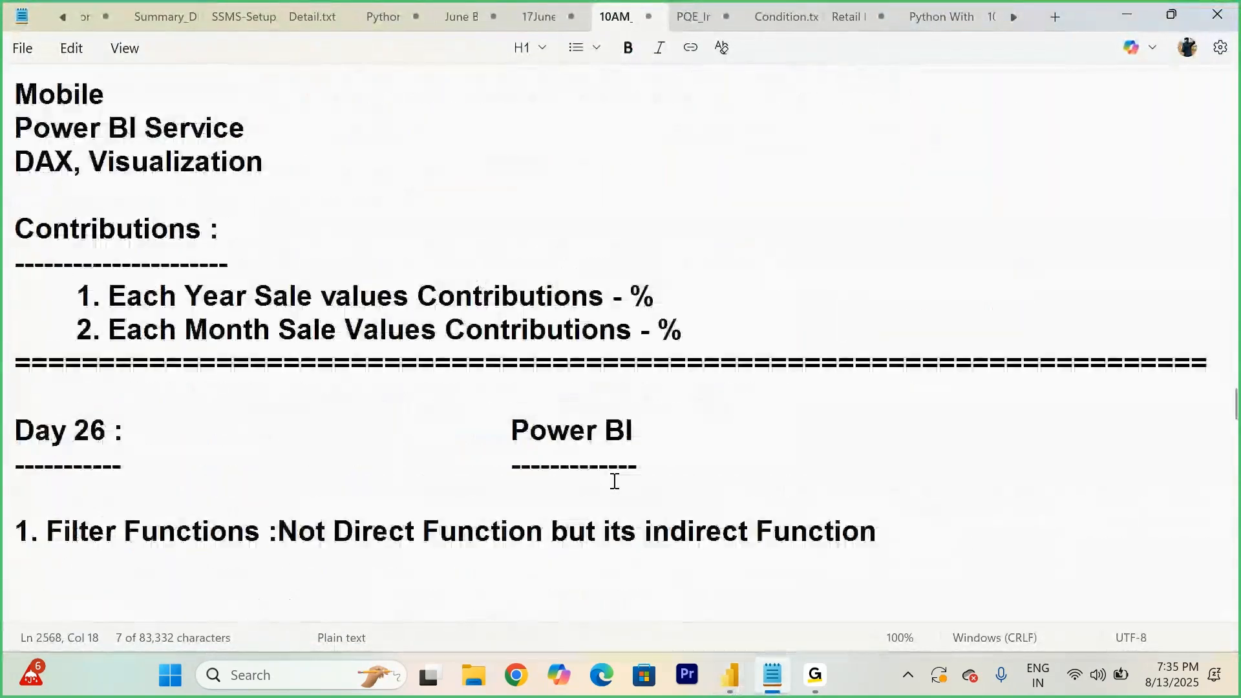
scroll(614, 481, "down", 7)
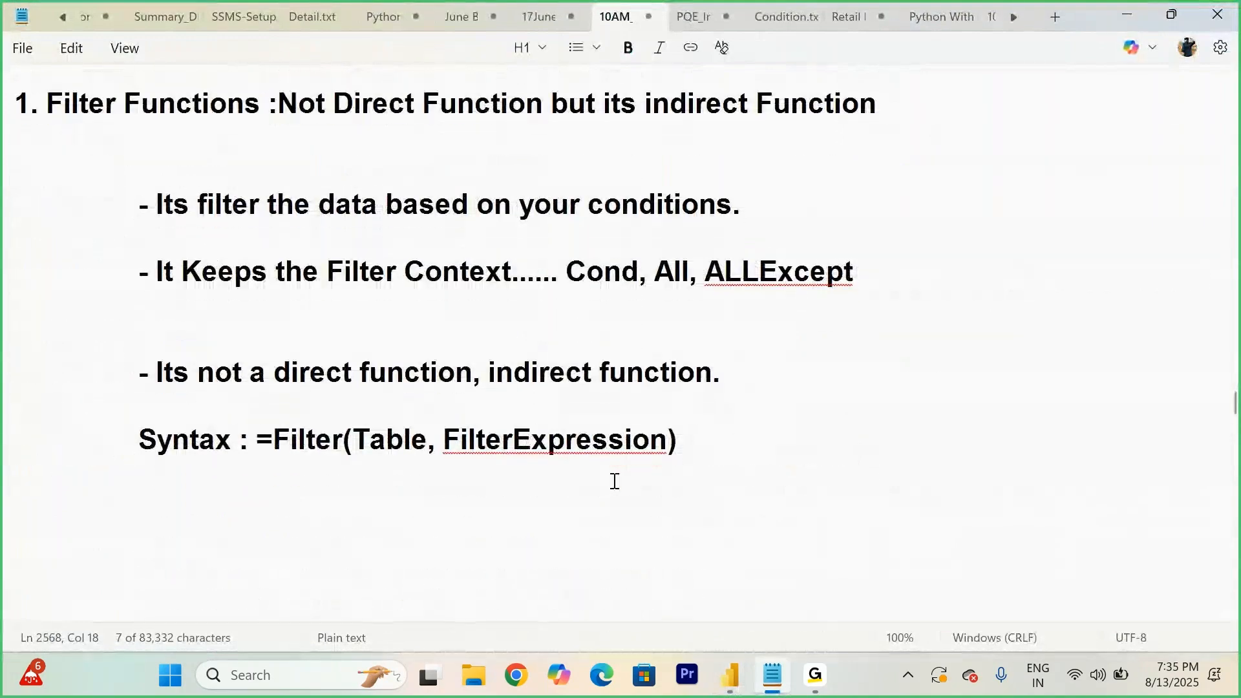
scroll(614, 481, "down", 4)
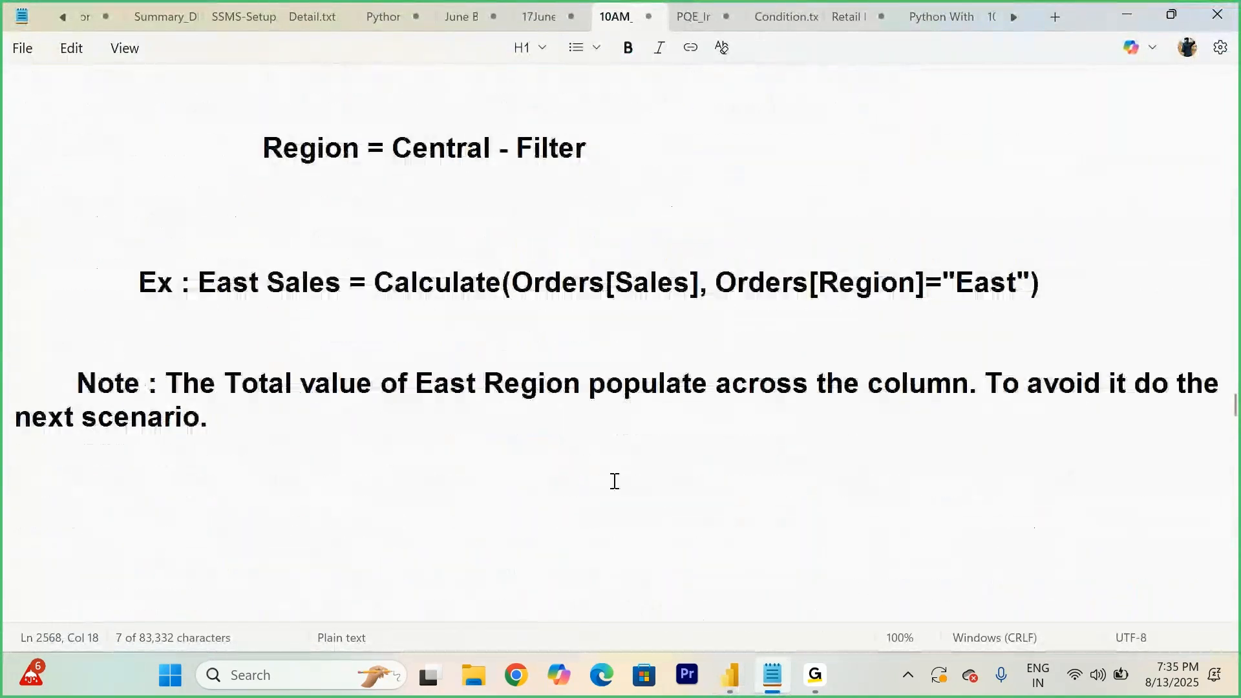
scroll(668, 415, "down", 4)
scroll(668, 415, "up", 3)
left_click_drag(610, 146, 114, 131)
type("PQE ")
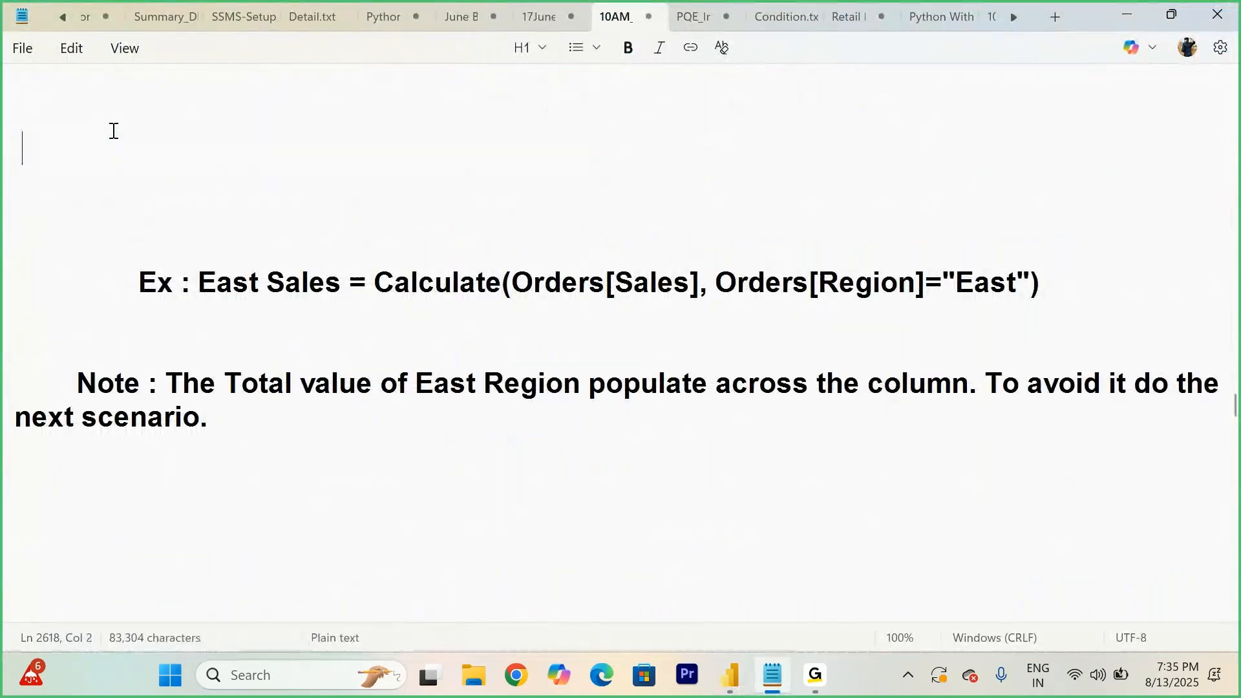
type("- Ea")
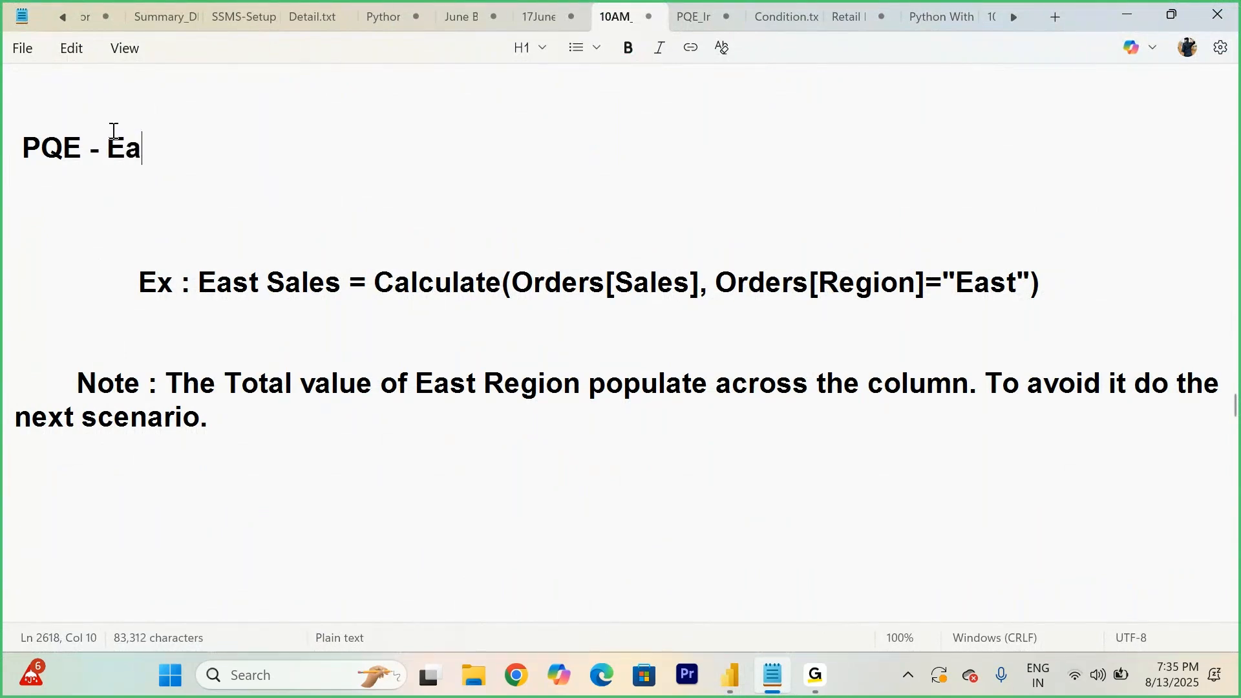
type("st, Central")
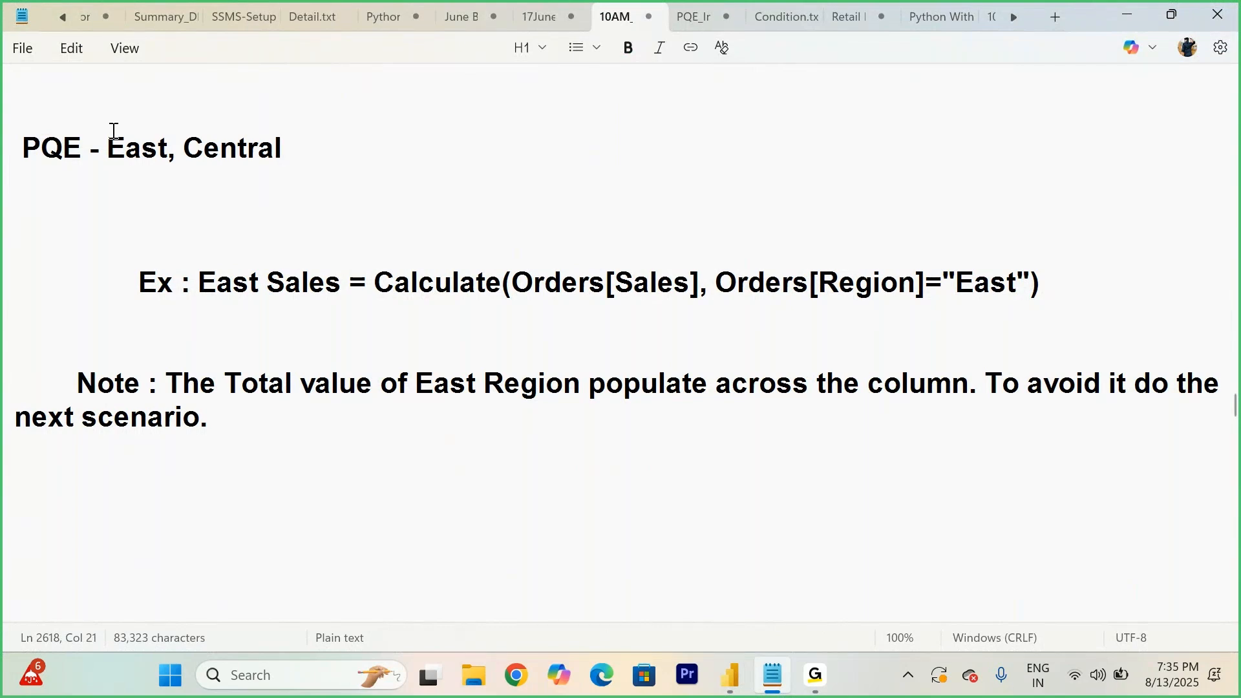
- Insert blank lines between the PQE - East, Central heading and the East Sales example
left_click_drag(372, 281, 1121, 305)
left_click(1118, 300)
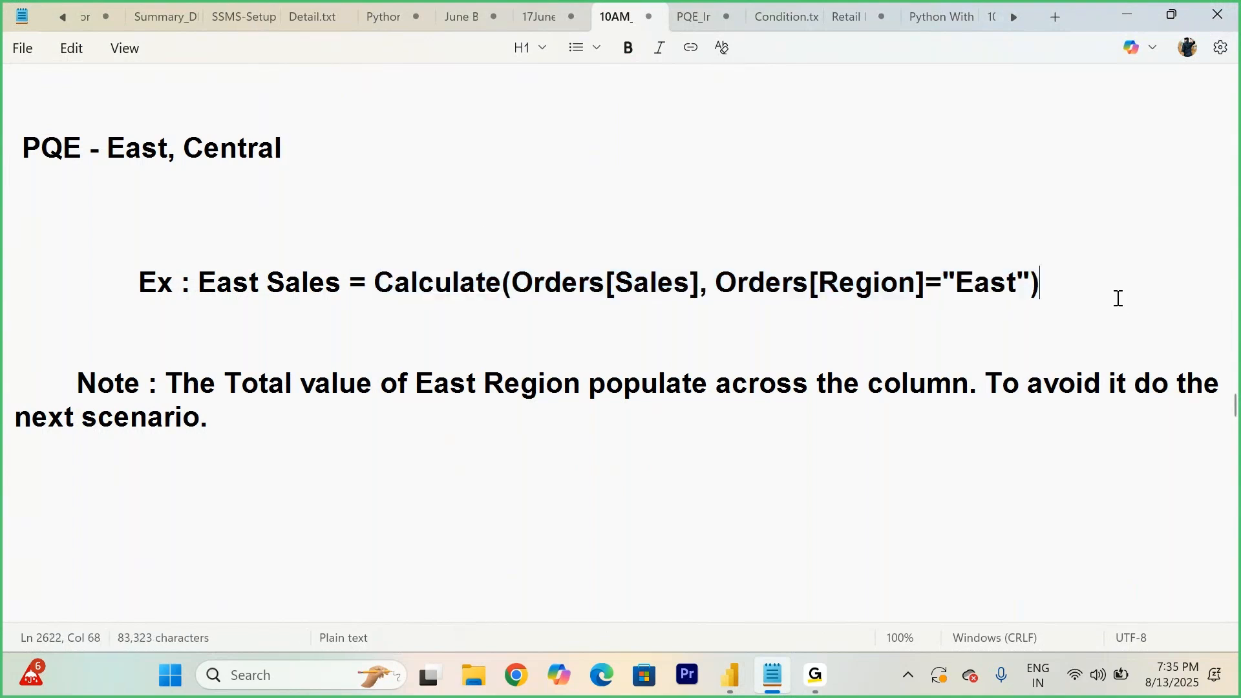
left_click(384, 149)
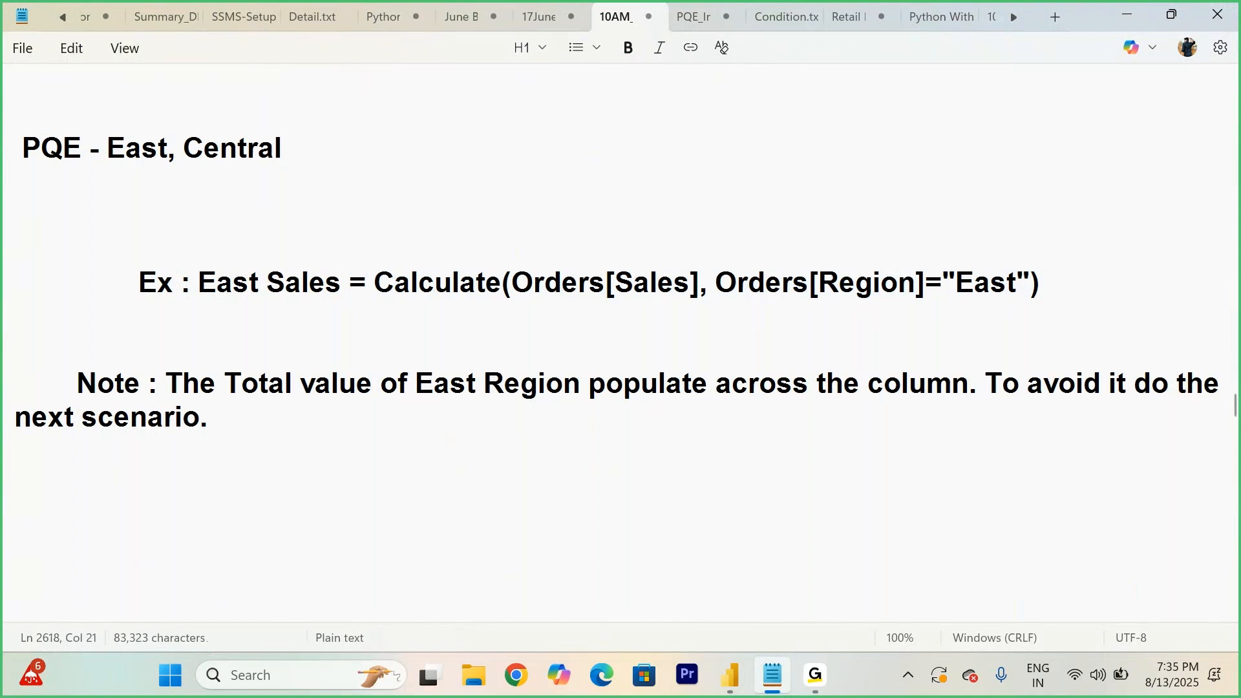
key("Return")
key("Return")
key("Return")
key("Tab")
key("Tab")
key("Tab")
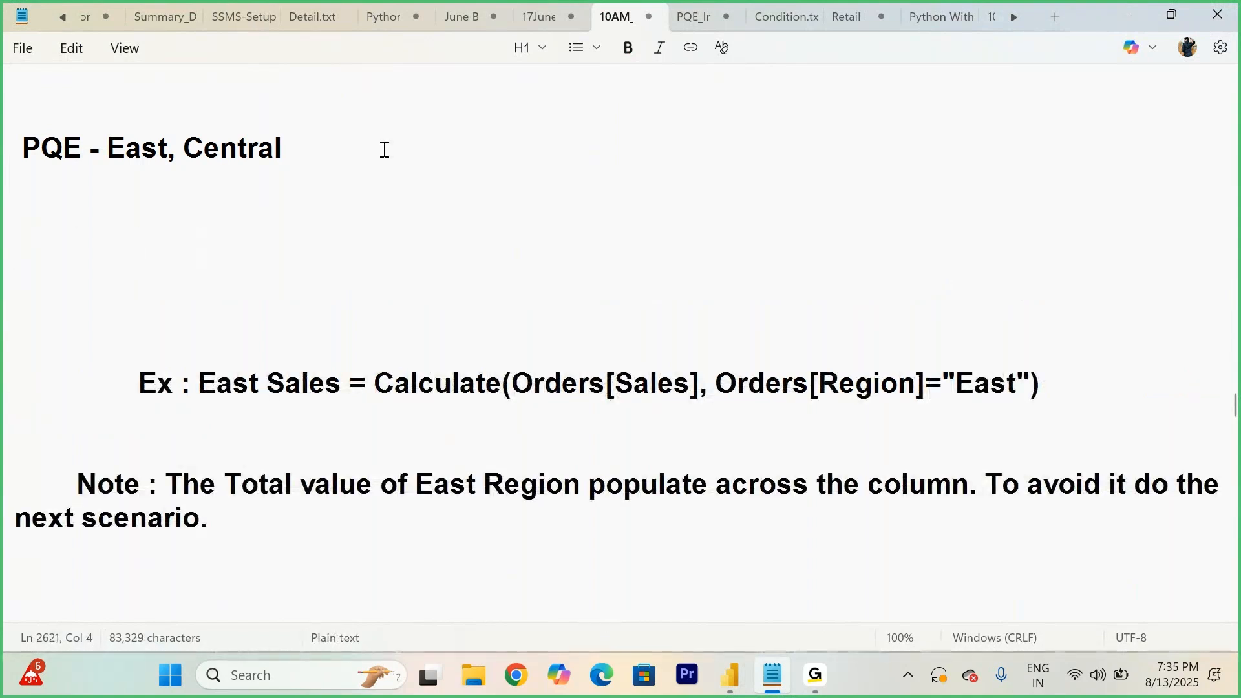
- Add an indented line reading "E. W," below the PQE - East, Central heading in the notes
left_click_drag(311, 150, 92, 149)
left_click(361, 153)
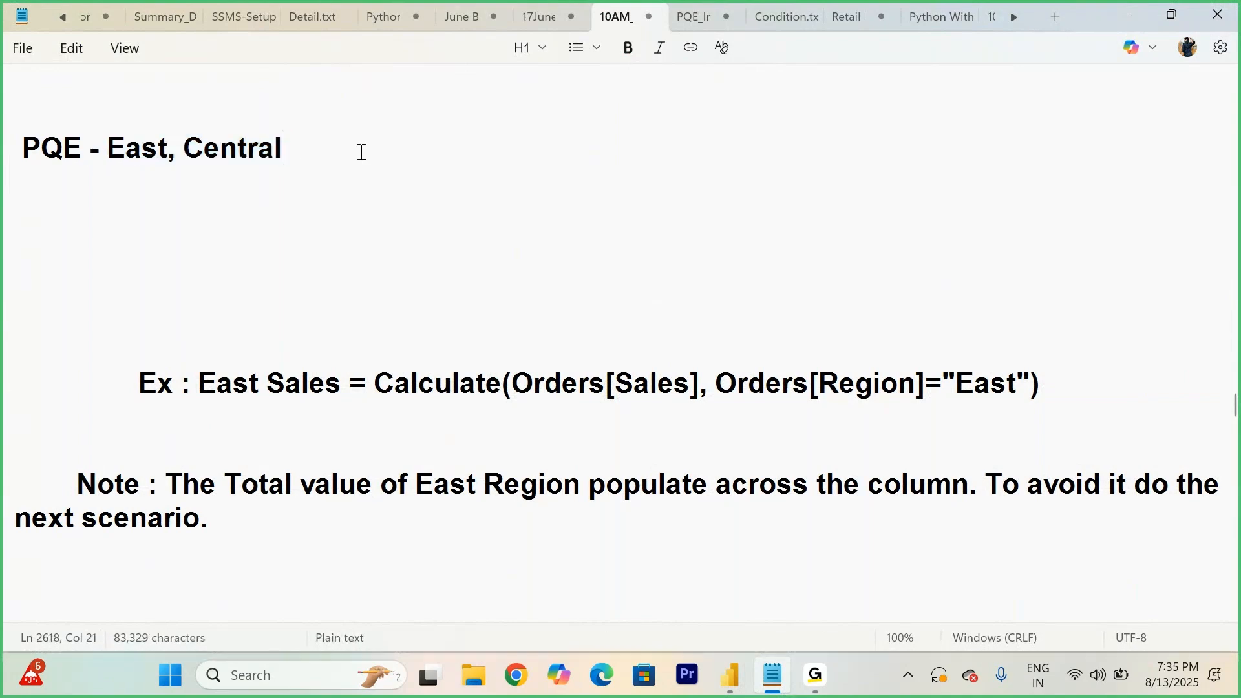
key("Return")
key("Return")
key("Tab")
key("Tab")
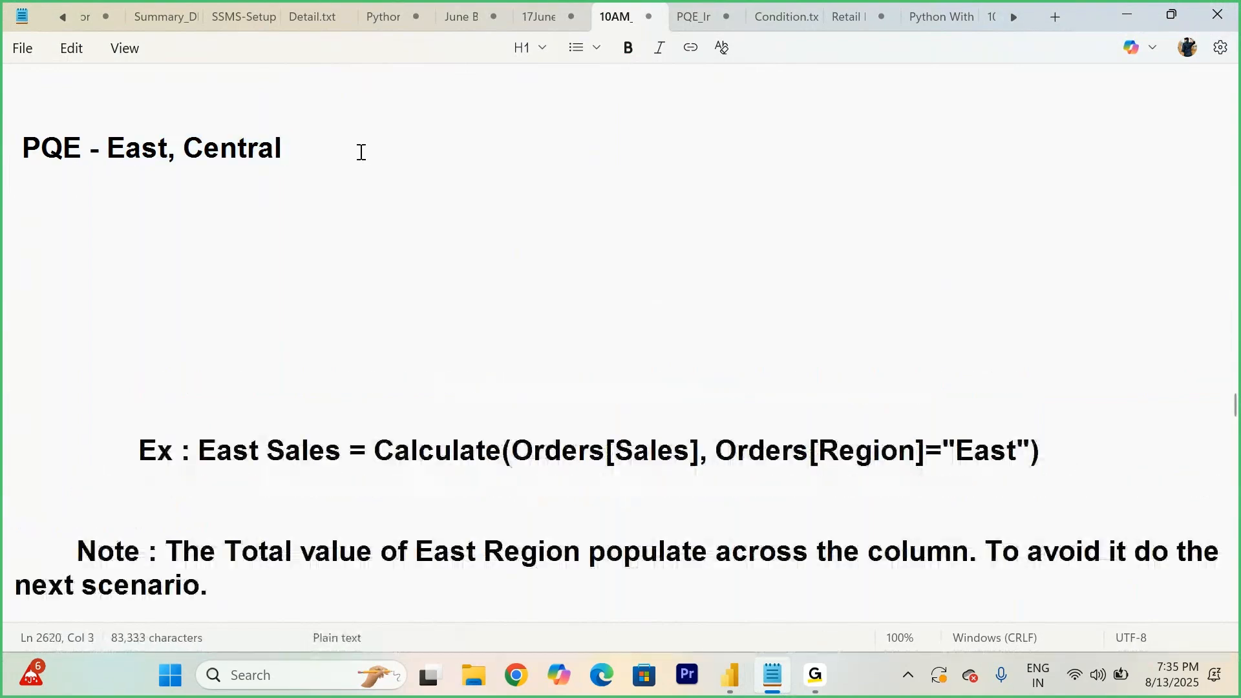
type("E. W.")
key("BackSpace")
type(",")
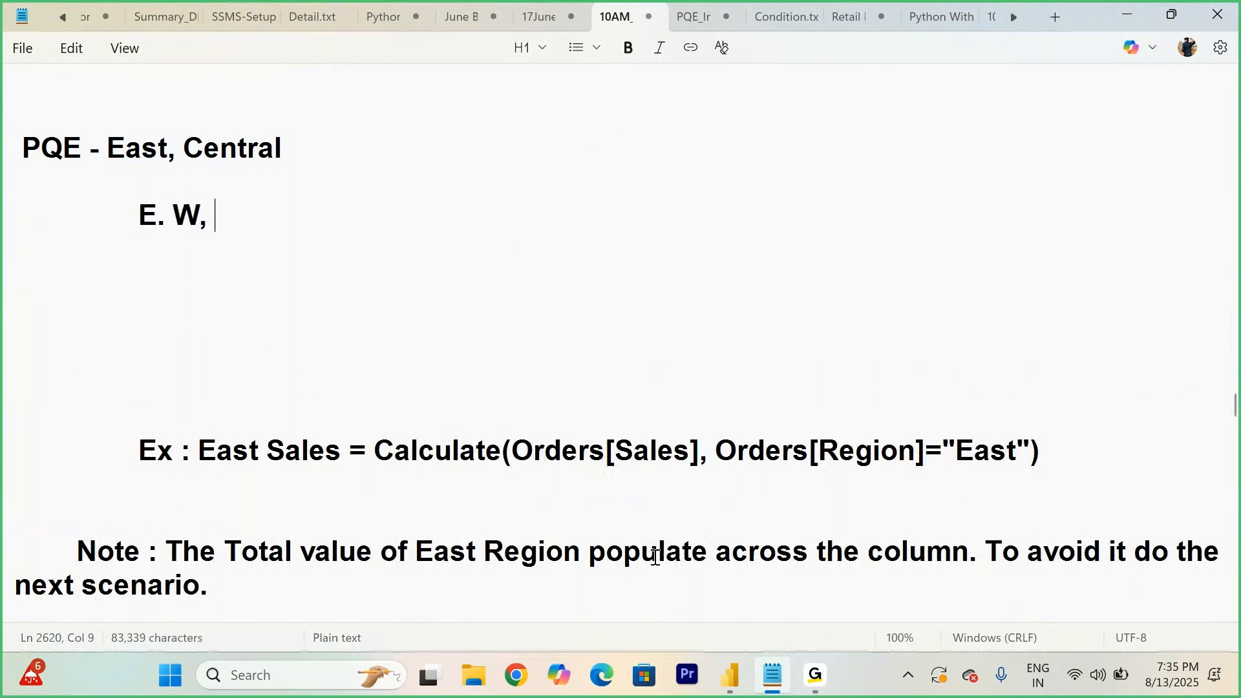
- Switch to the Todays Workshop report and build a table visual on Page 8 showing Region and Sales
mouse_move(728, 689)
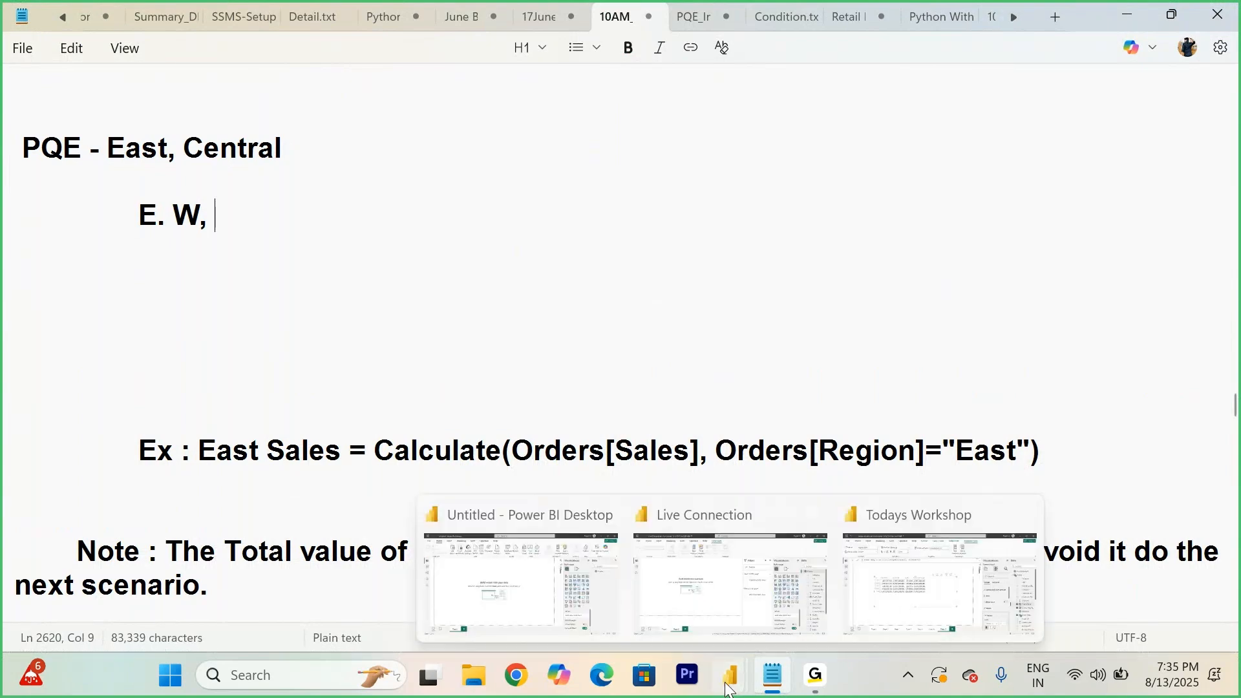
left_click(939, 582)
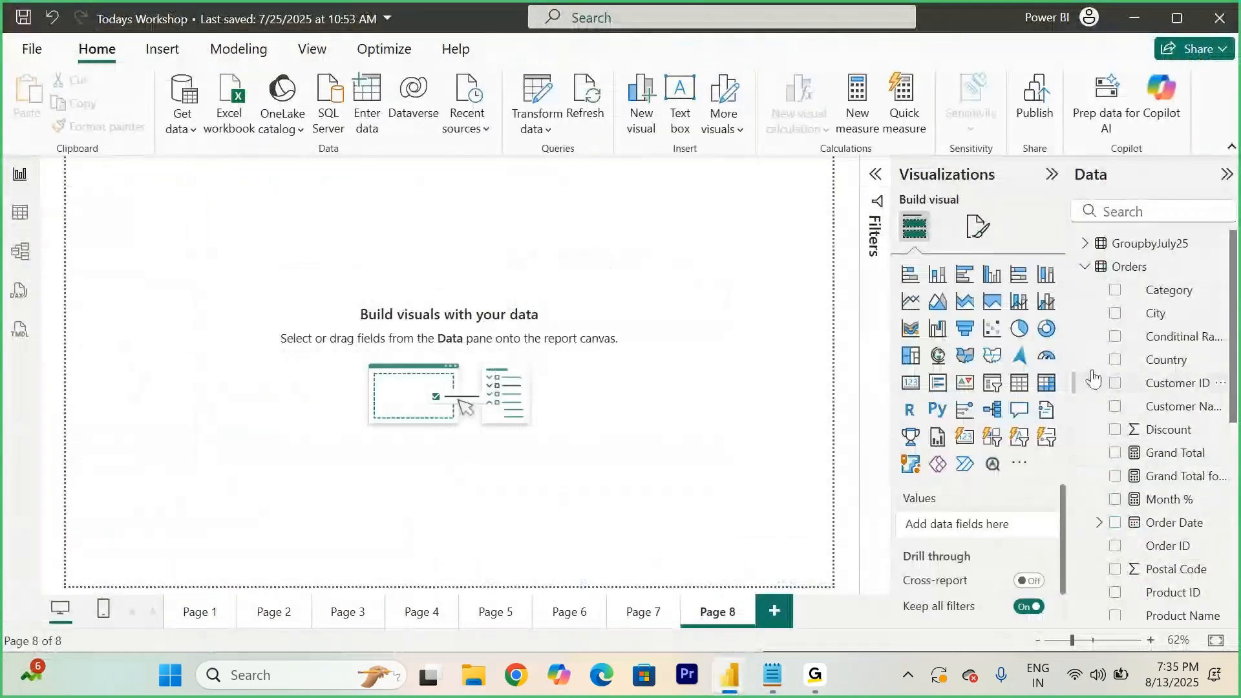
left_click(1019, 382)
left_click_drag(149, 235, 311, 401)
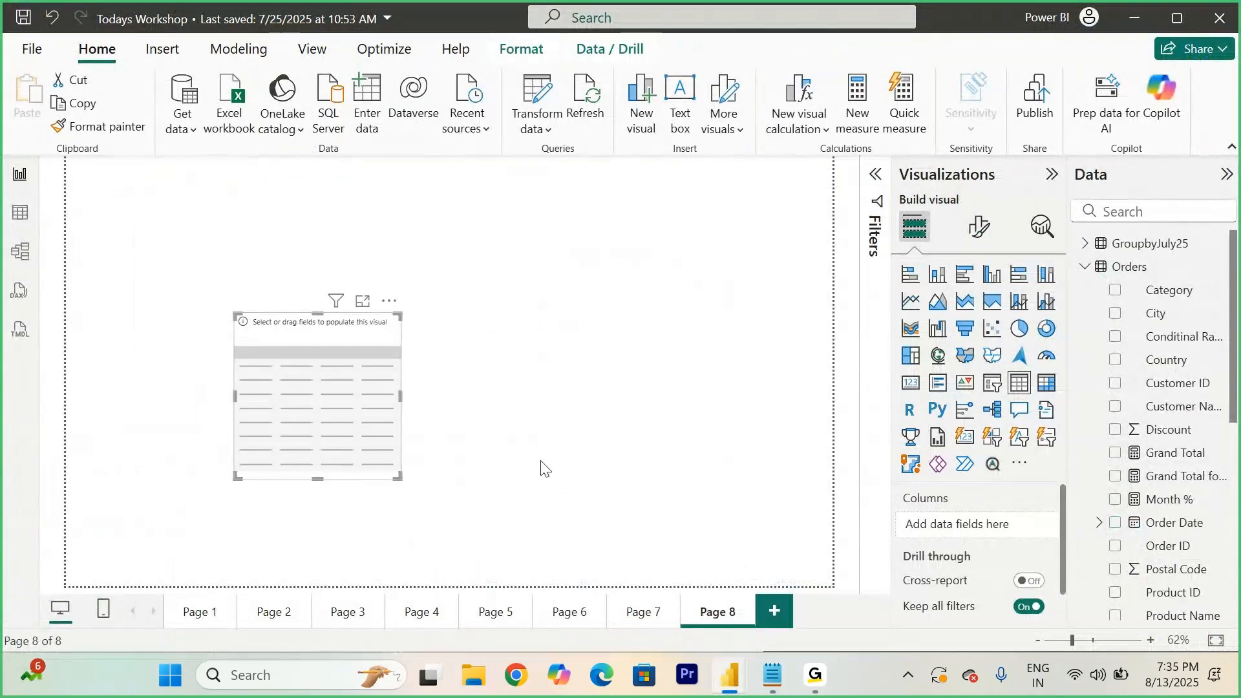
scroll(1157, 530, "down", 3)
scroll(1157, 530, "down", 3)
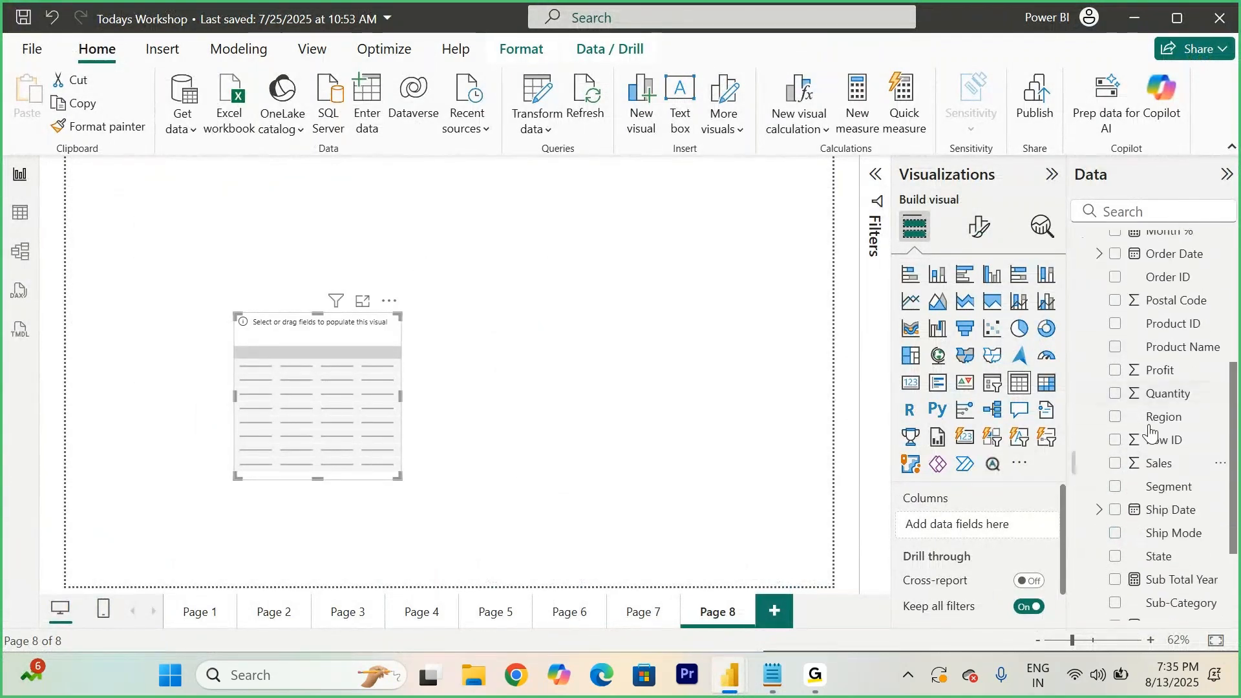
left_click(1115, 417)
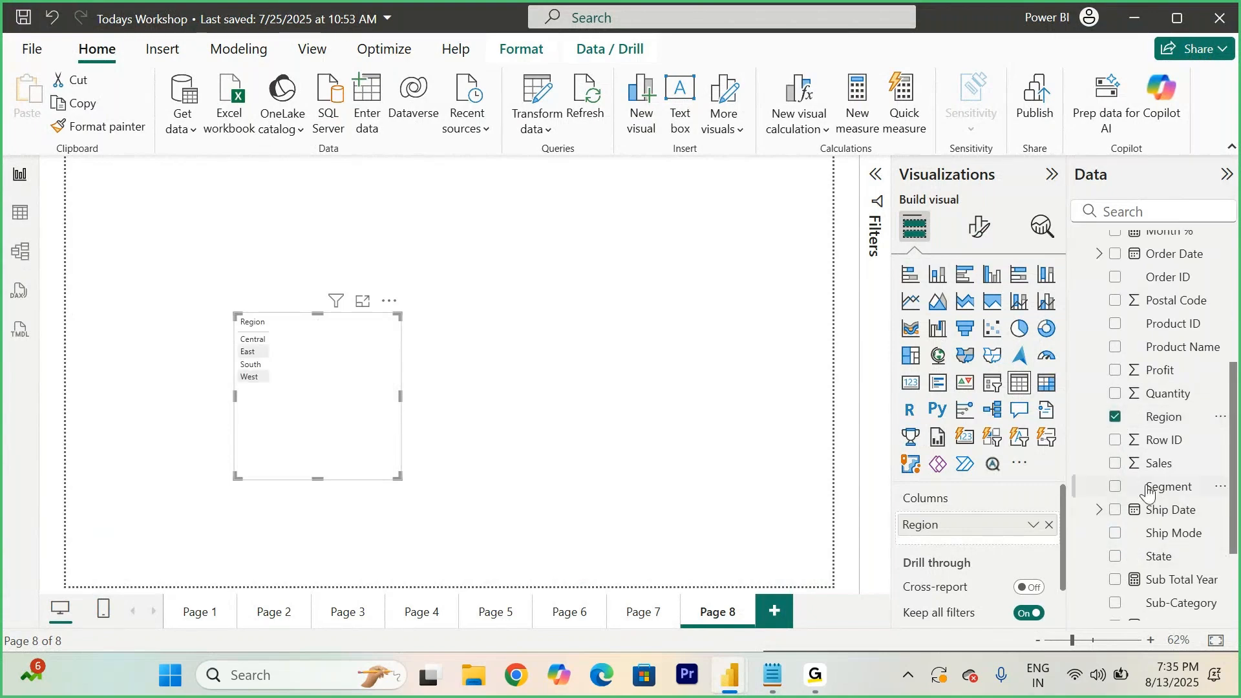
left_click(1115, 462)
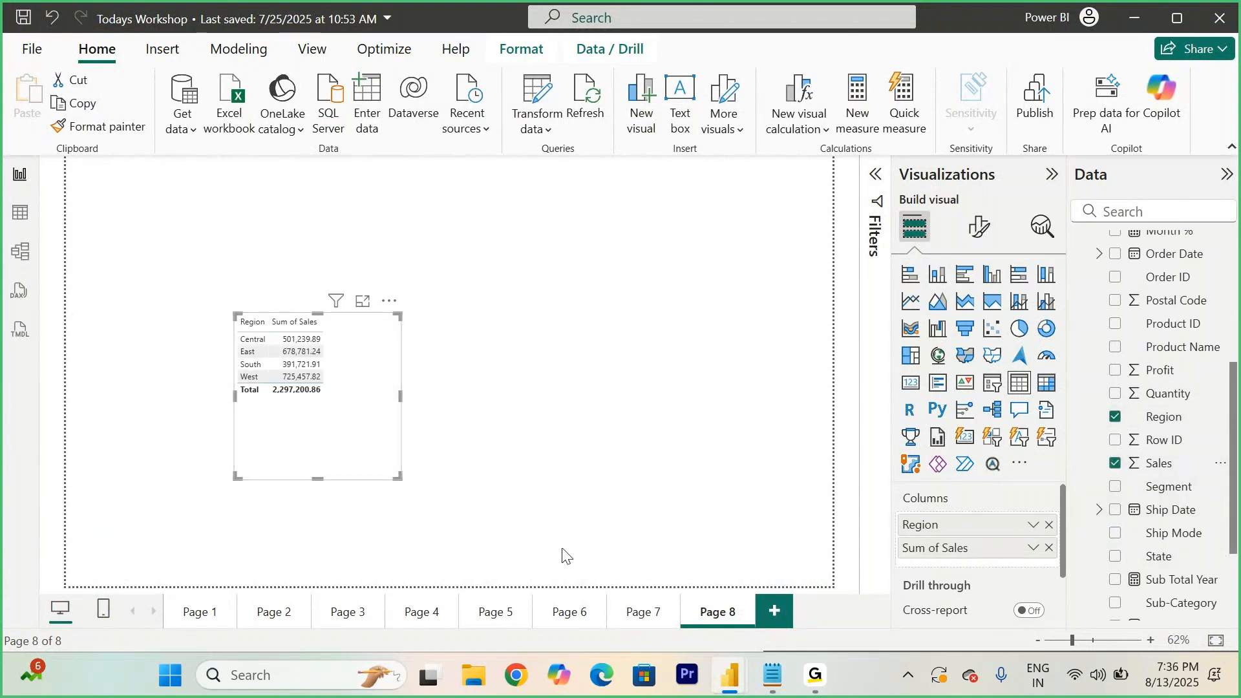
- Copy the Page 7 matrix's formatting onto the new Page 8 table with Format Painter
left_click(639, 614)
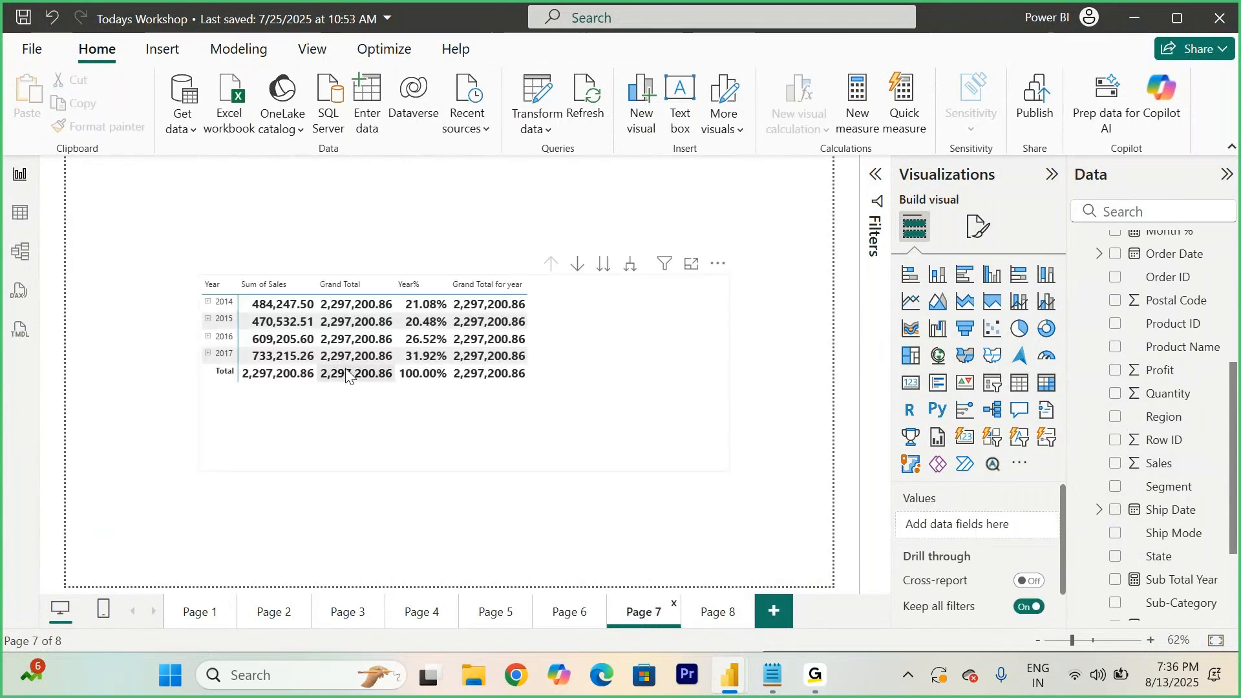
left_click(648, 376)
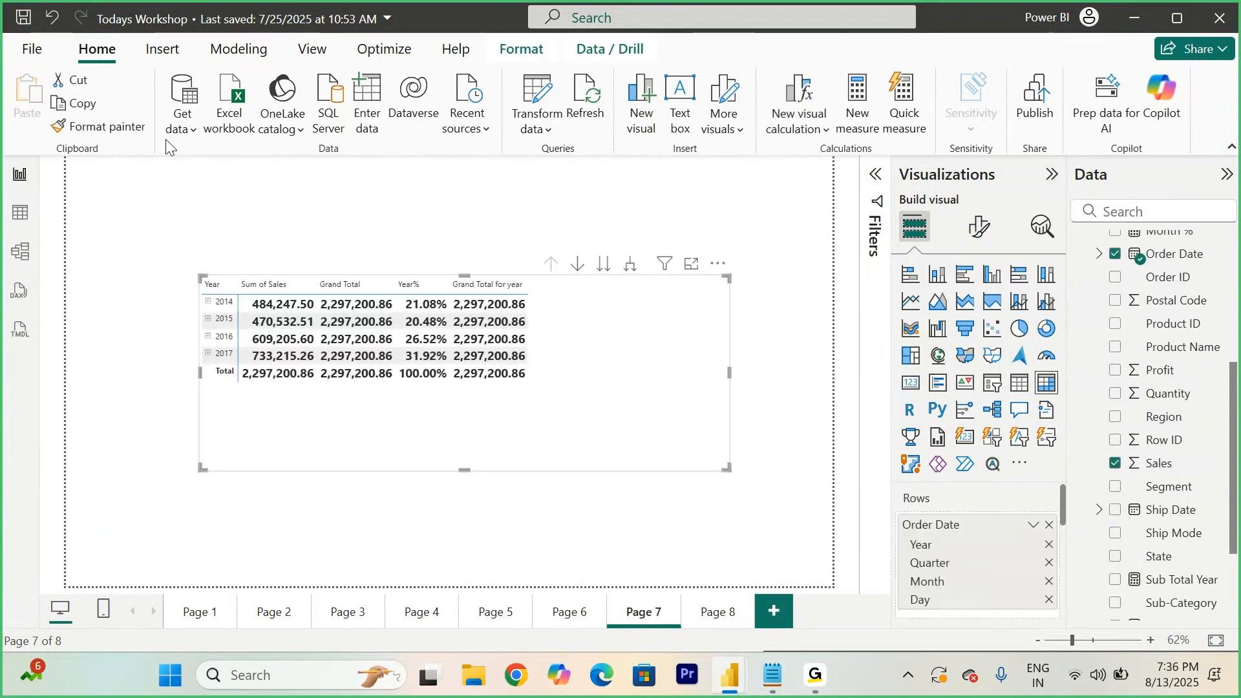
left_click(102, 134)
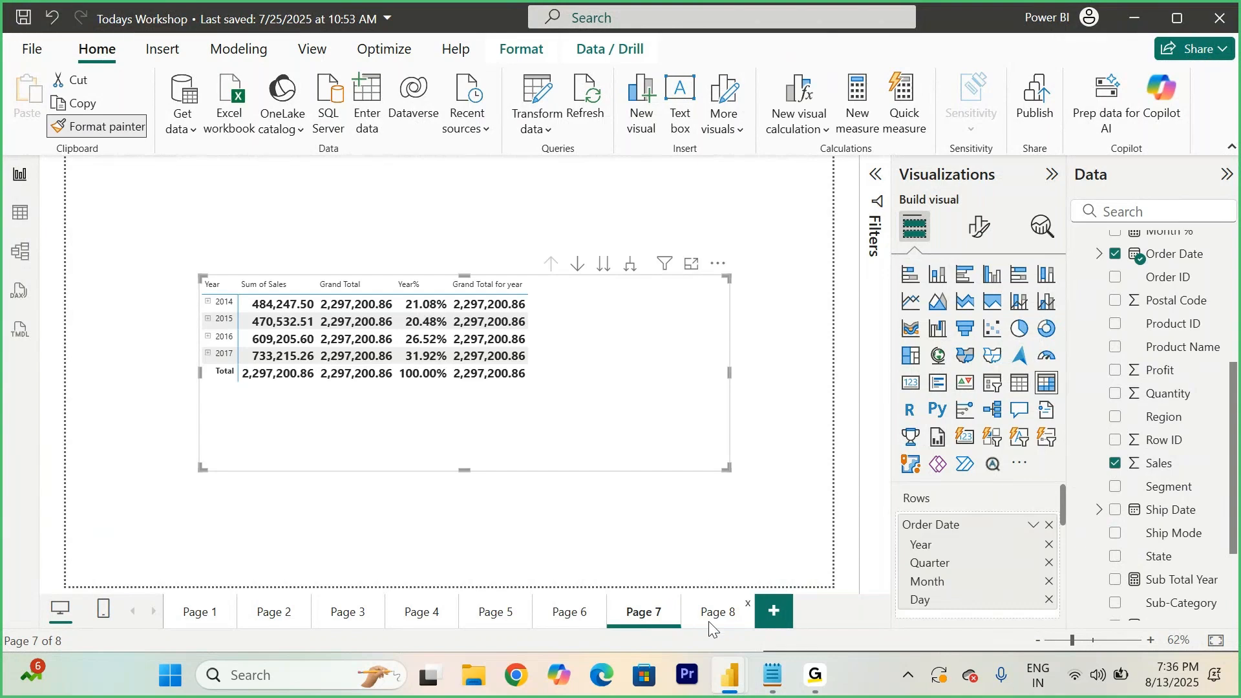
left_click(709, 619)
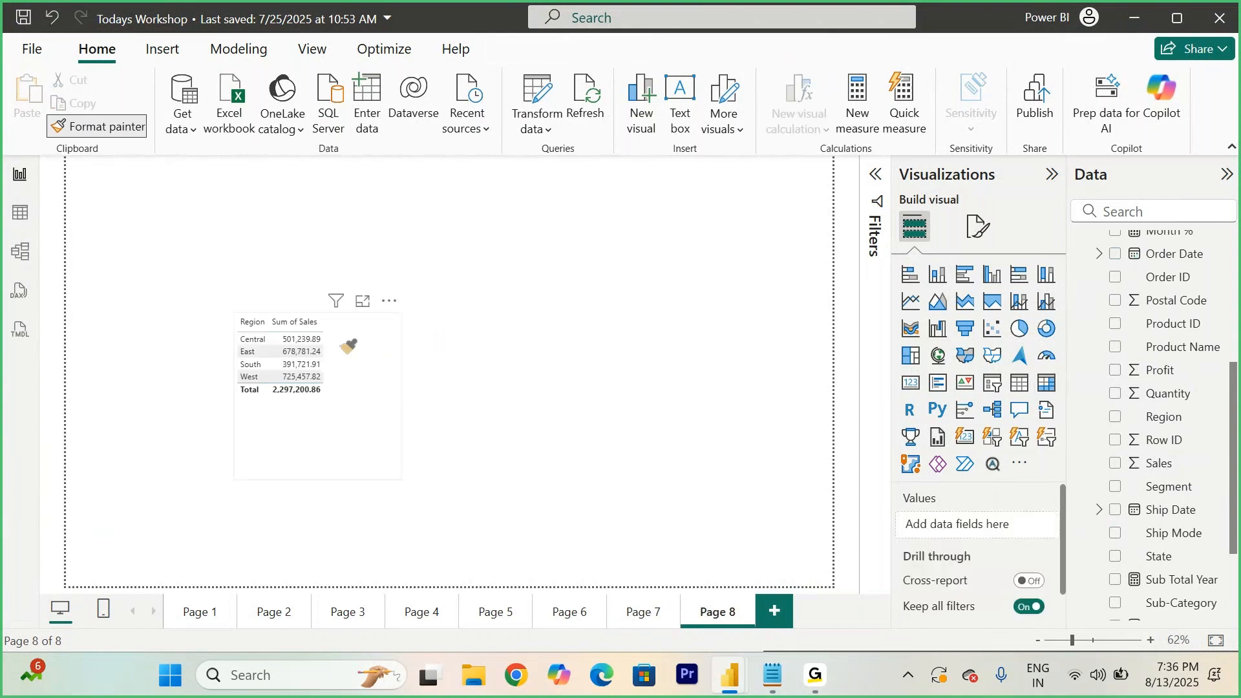
left_click(349, 346)
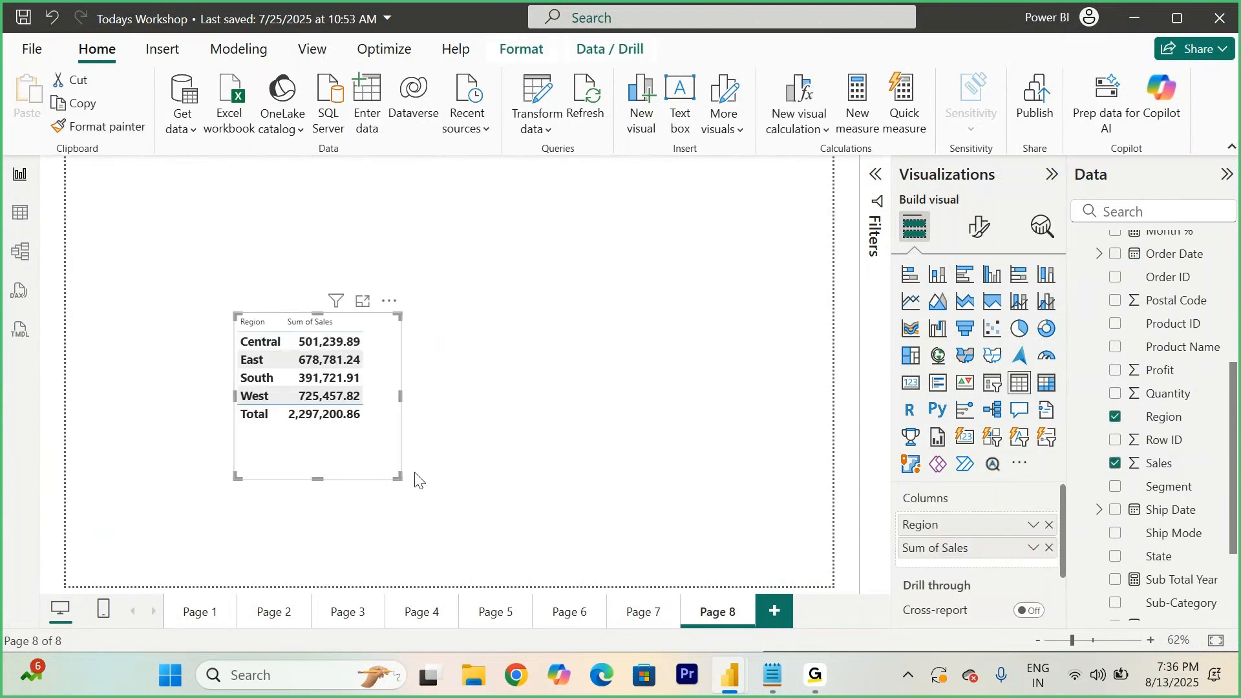
- Widen the Region and Sales table visual on Page 8
left_click_drag(399, 477, 689, 450)
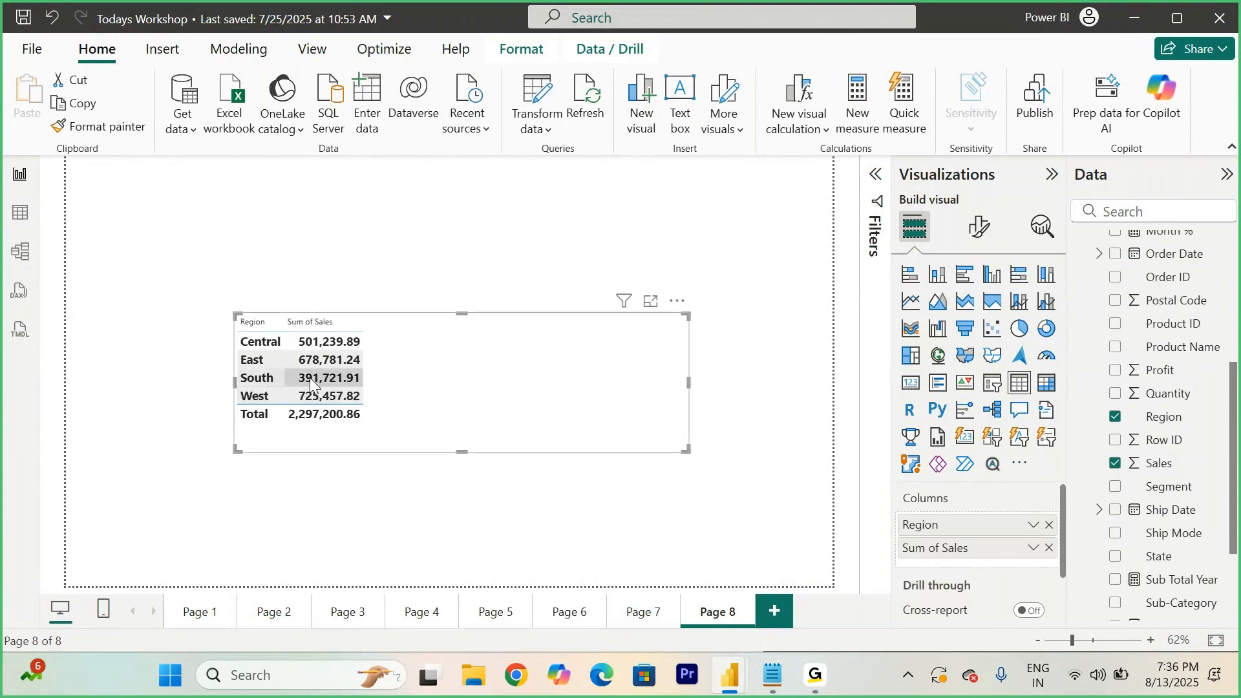
left_click(335, 379)
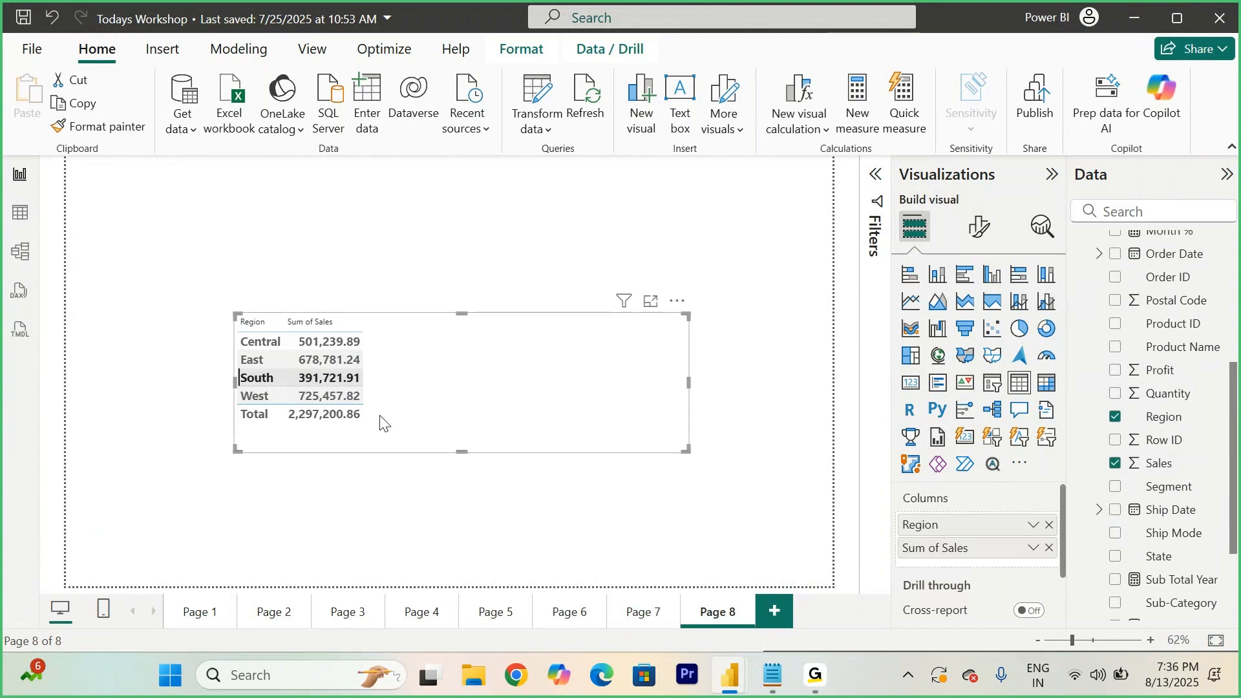
left_click(345, 377)
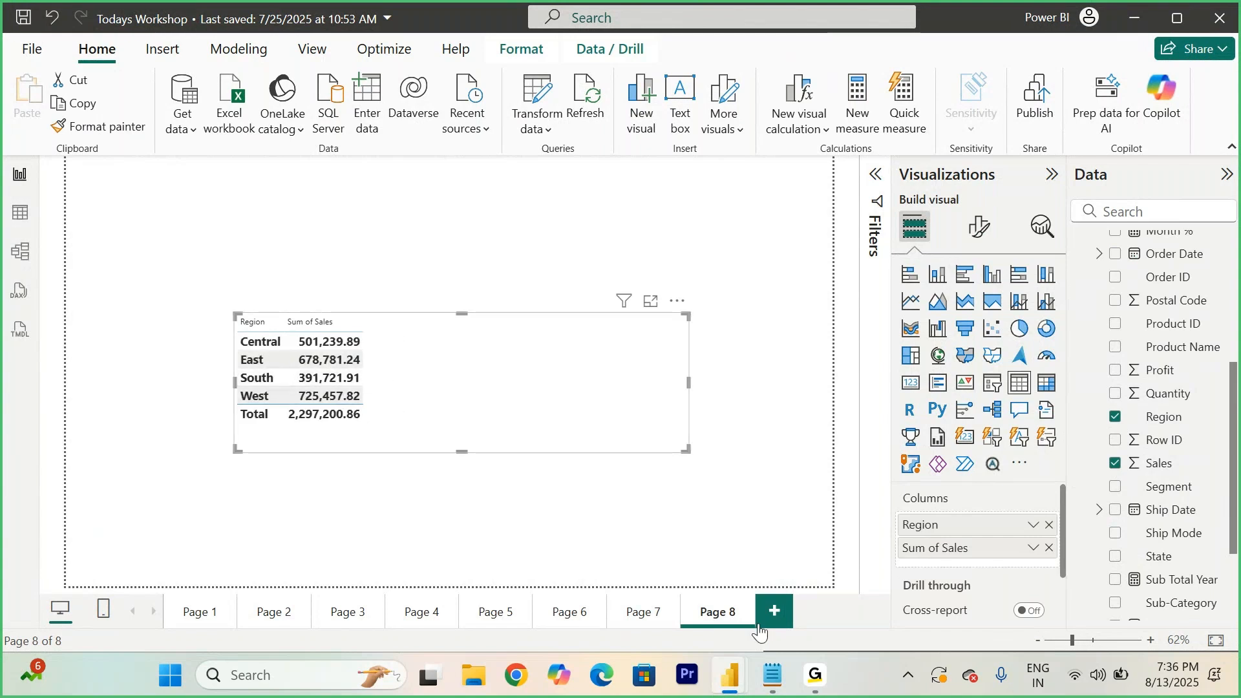
- In the notes, walk through the parts of the East Sales example formula and add blank lines after it
left_click(779, 693)
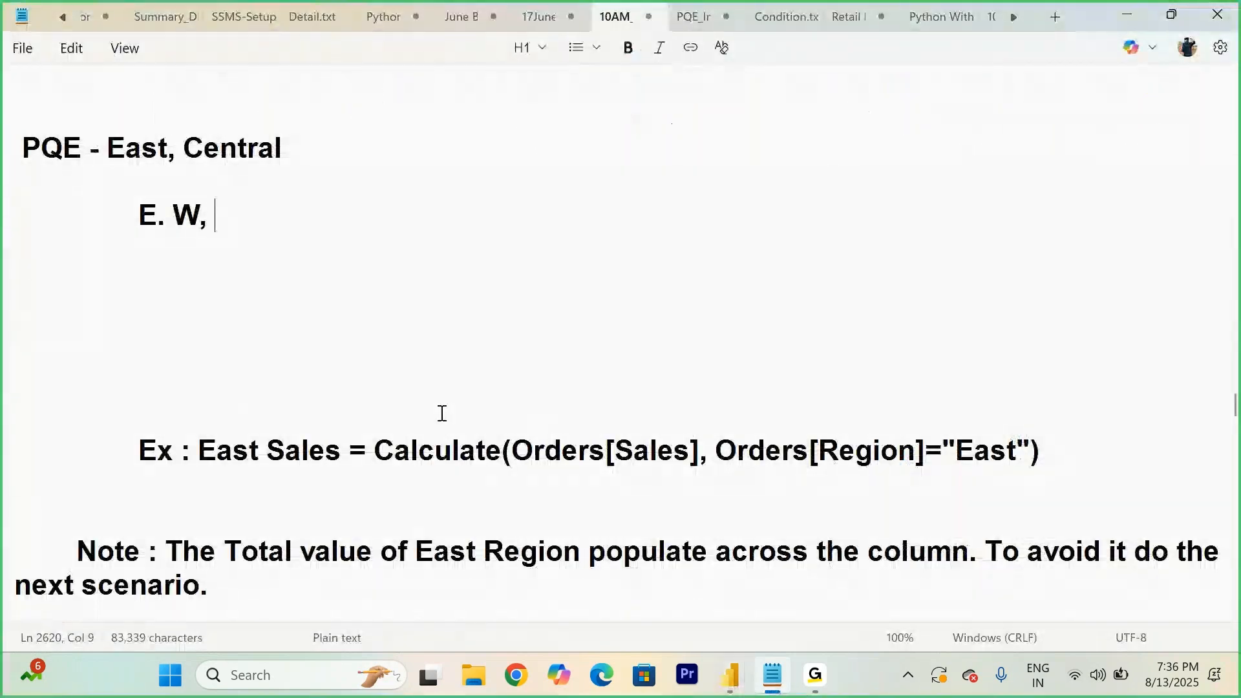
left_click_drag(374, 450, 692, 462)
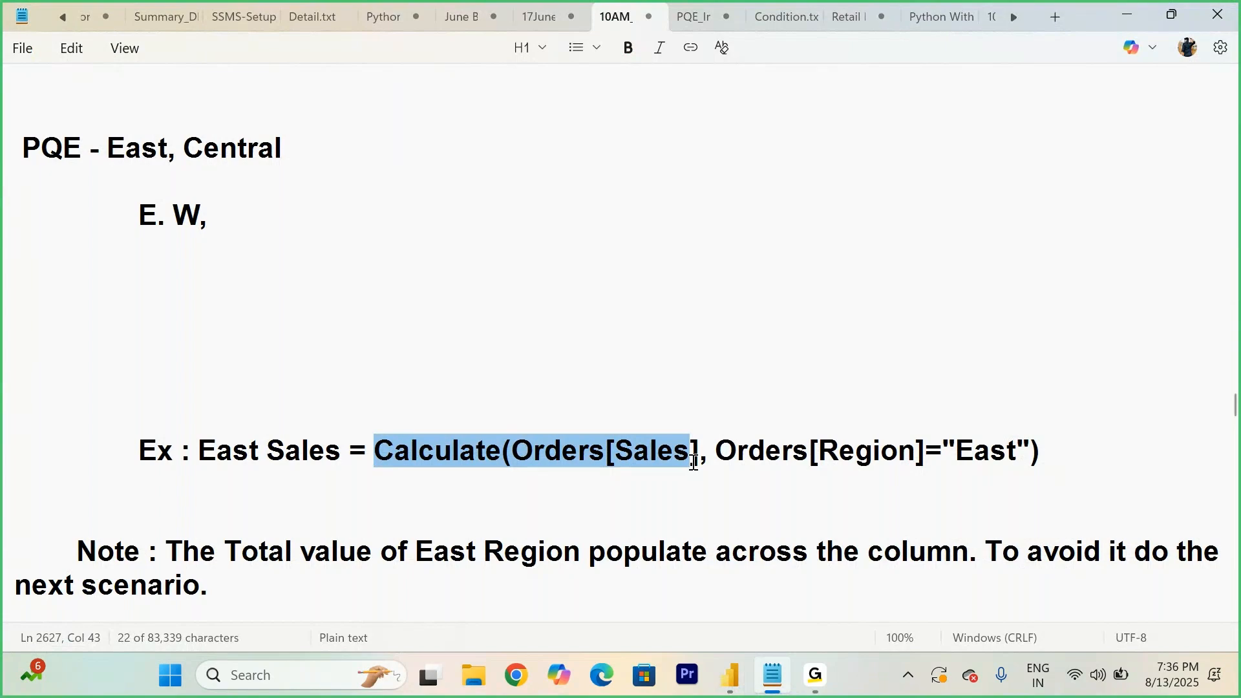
left_click_drag(717, 450, 924, 463)
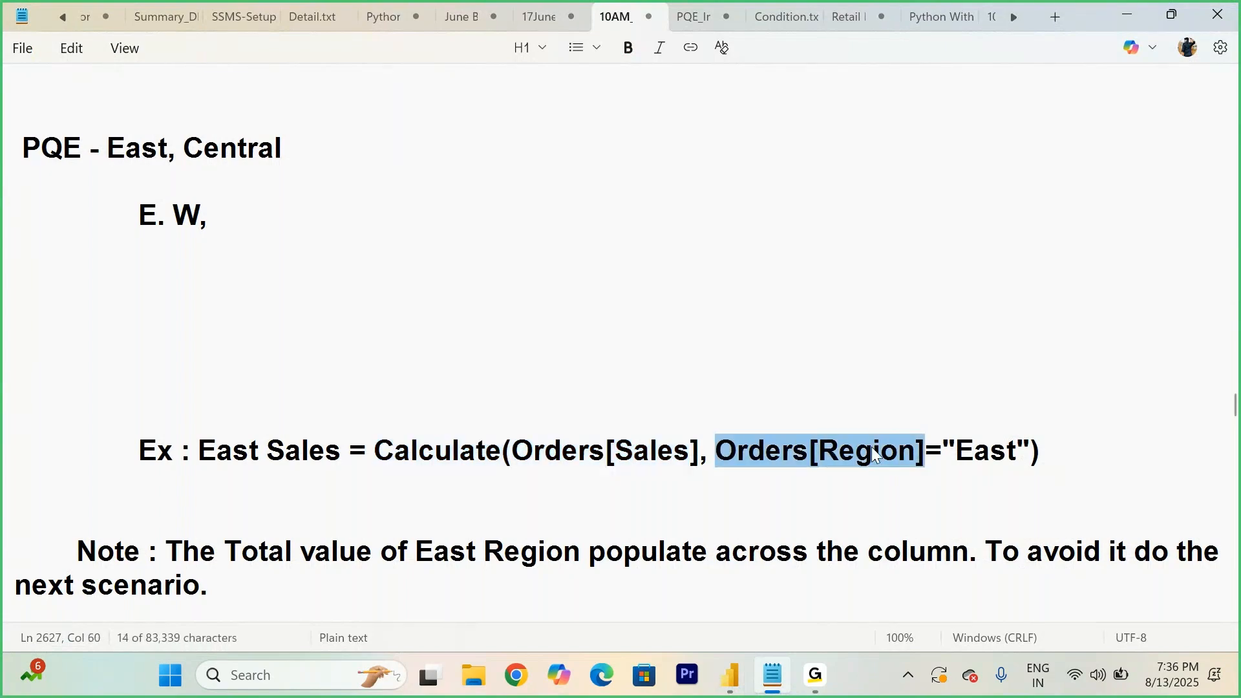
left_click_drag(956, 451, 1018, 450)
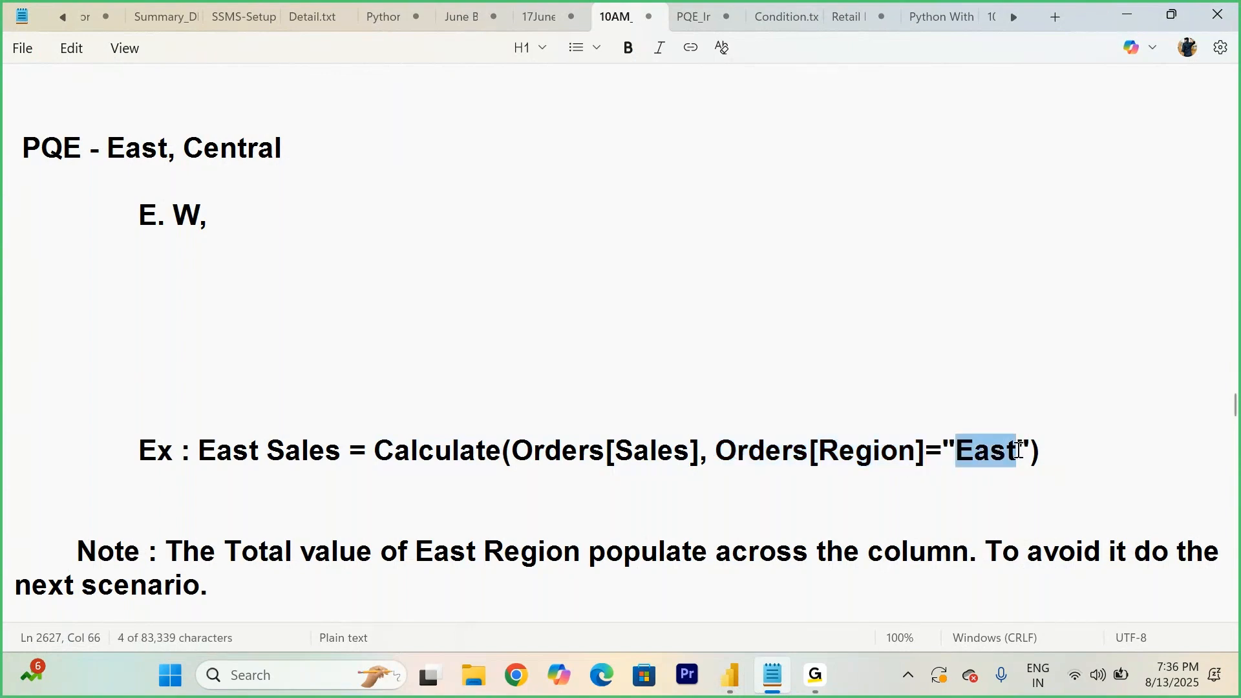
left_click(1065, 456)
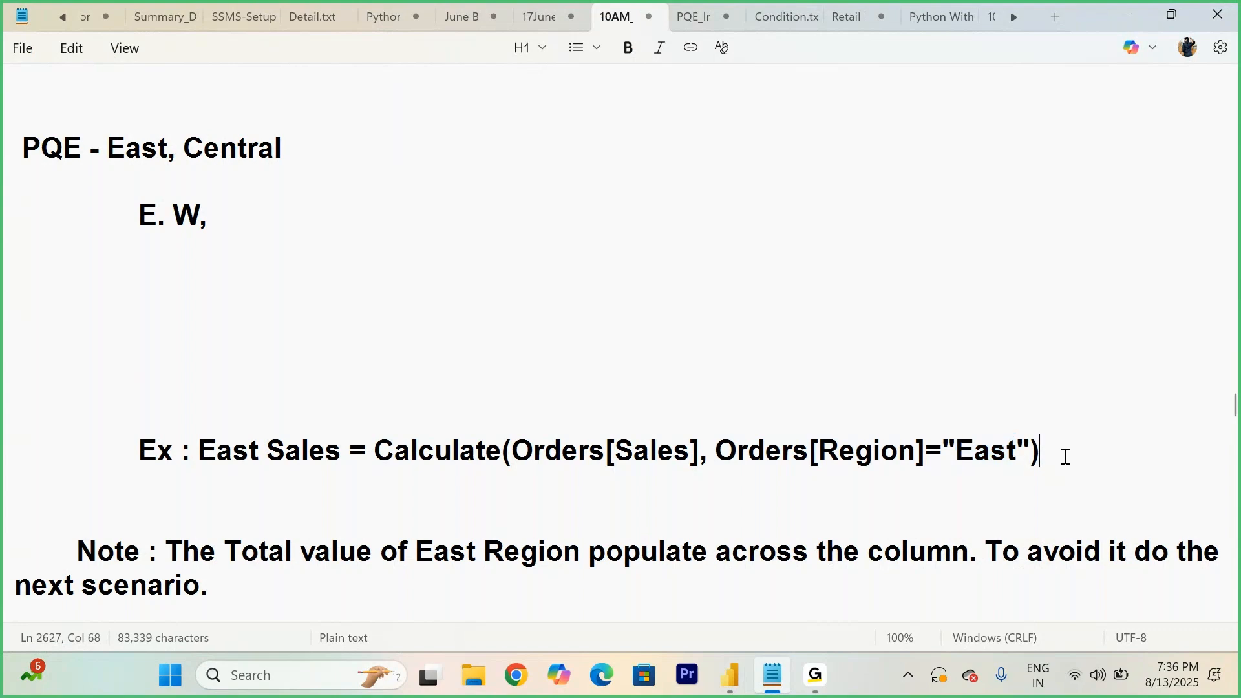
key("Return")
key("Return")
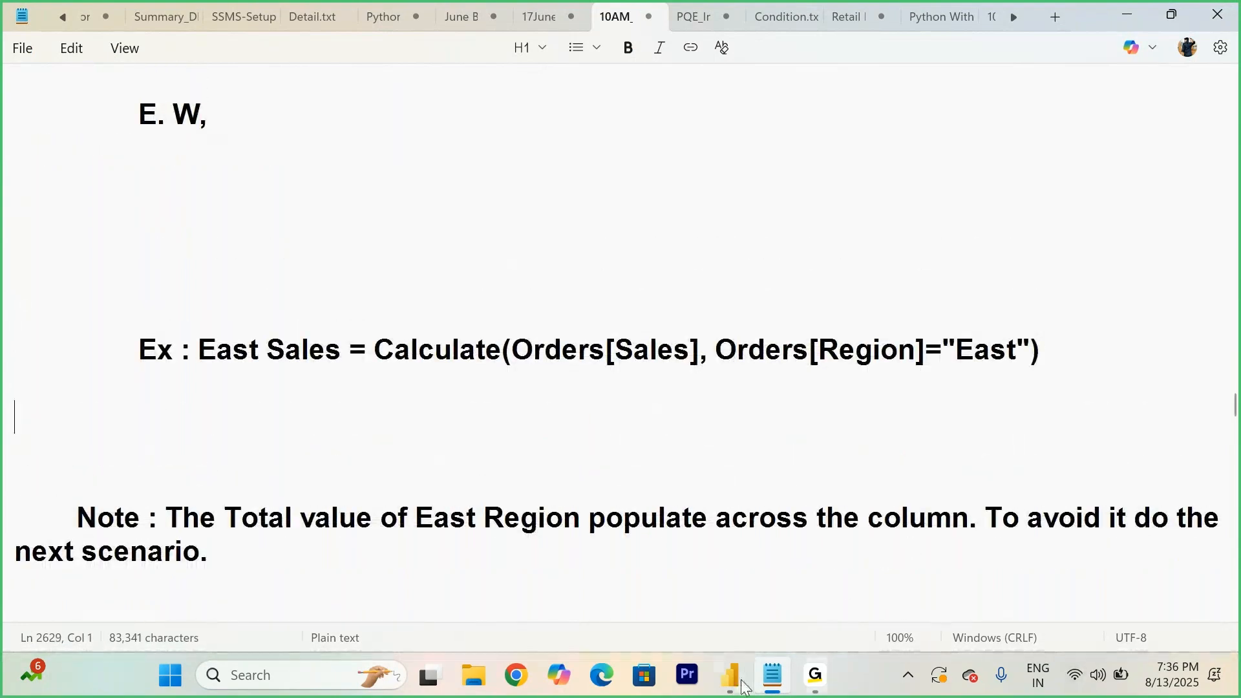
- Return to the Todays Workshop report and create a Central measure in Orders: CALCULATE(SUM(Orders[Sales]), Orders[Region]="Central")
mouse_move(731, 685)
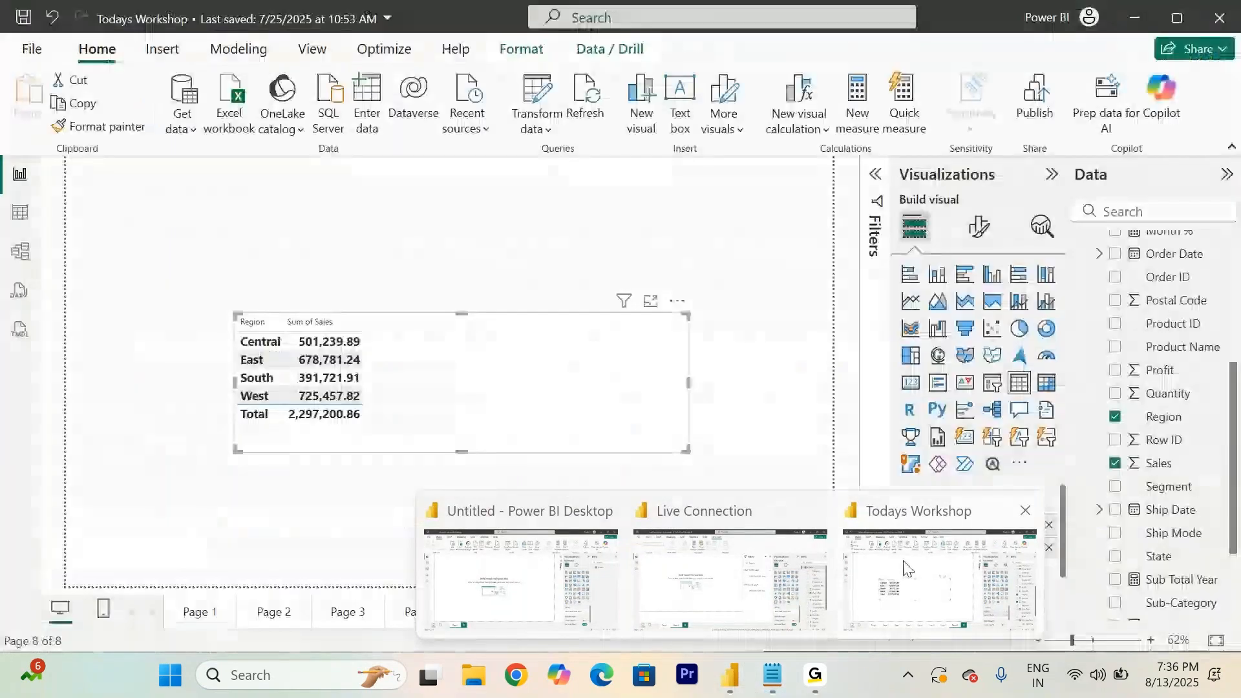
left_click(947, 562)
scroll(1163, 304, "up", 5)
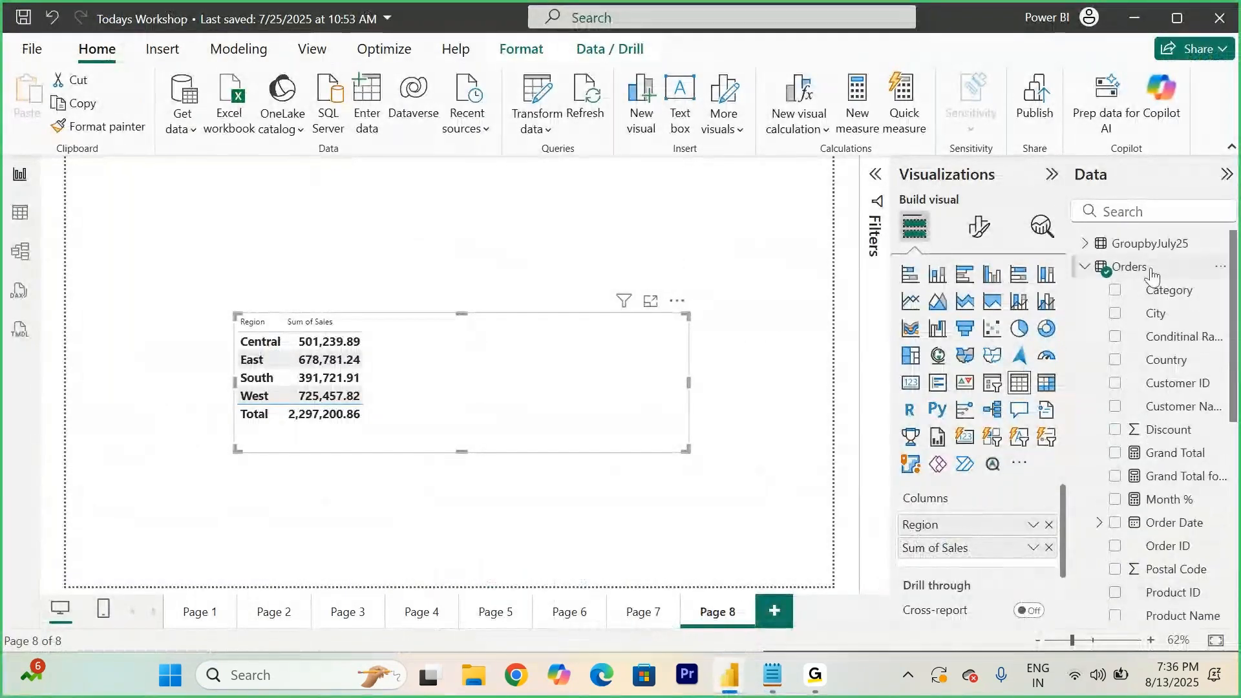
right_click(1148, 272)
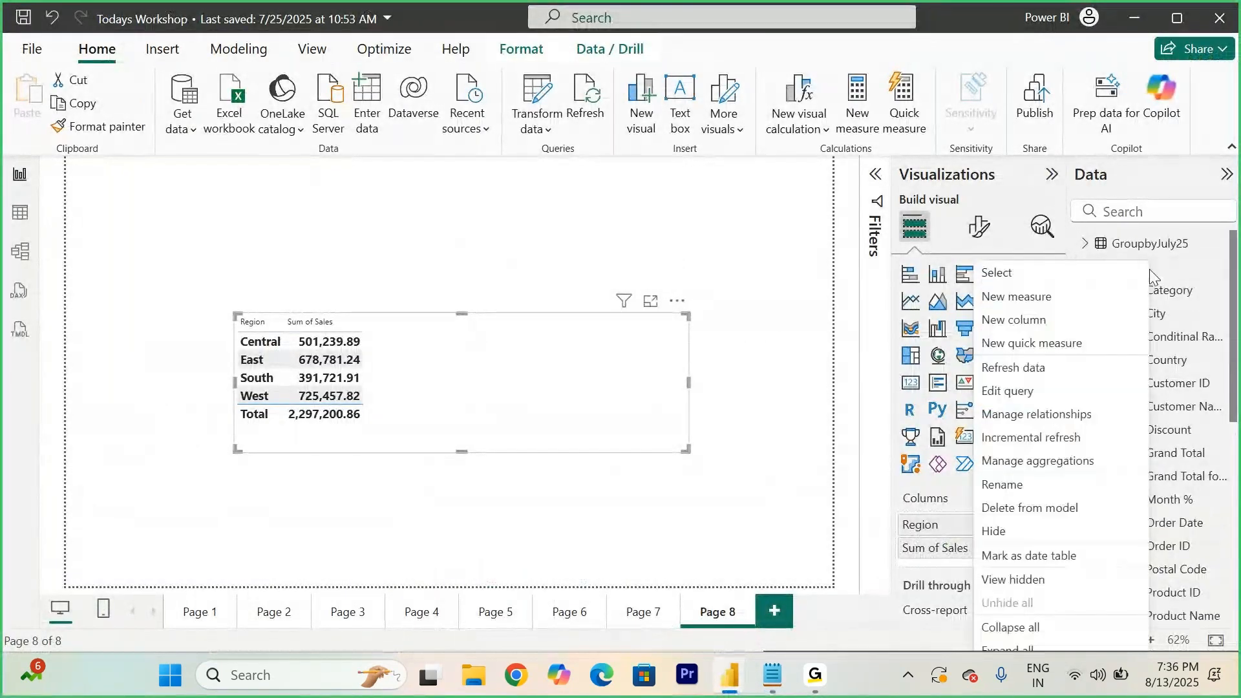
left_click(1007, 301)
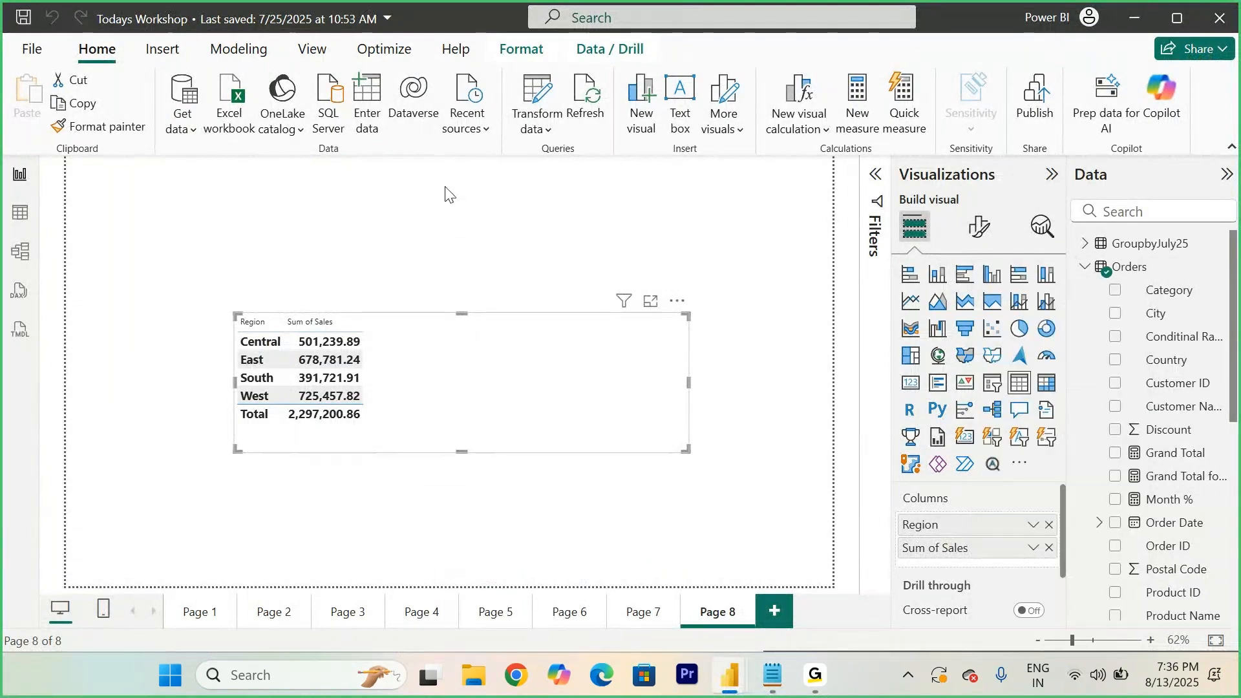
type("Ce")
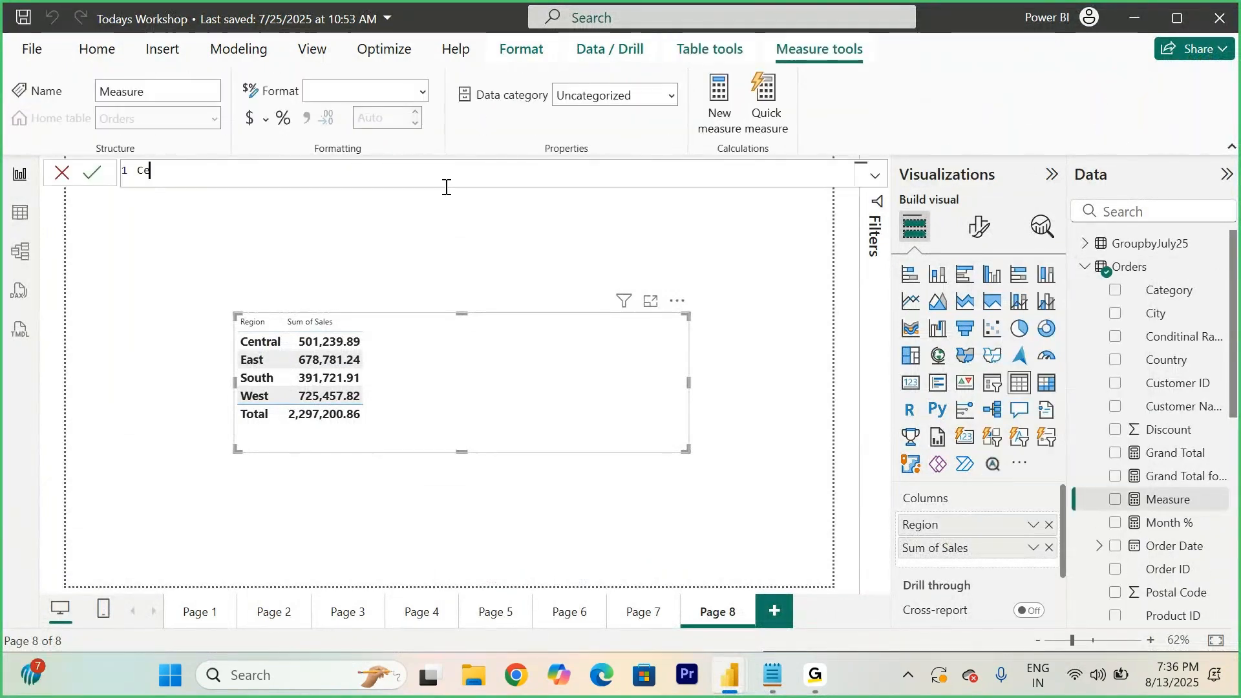
type("m")
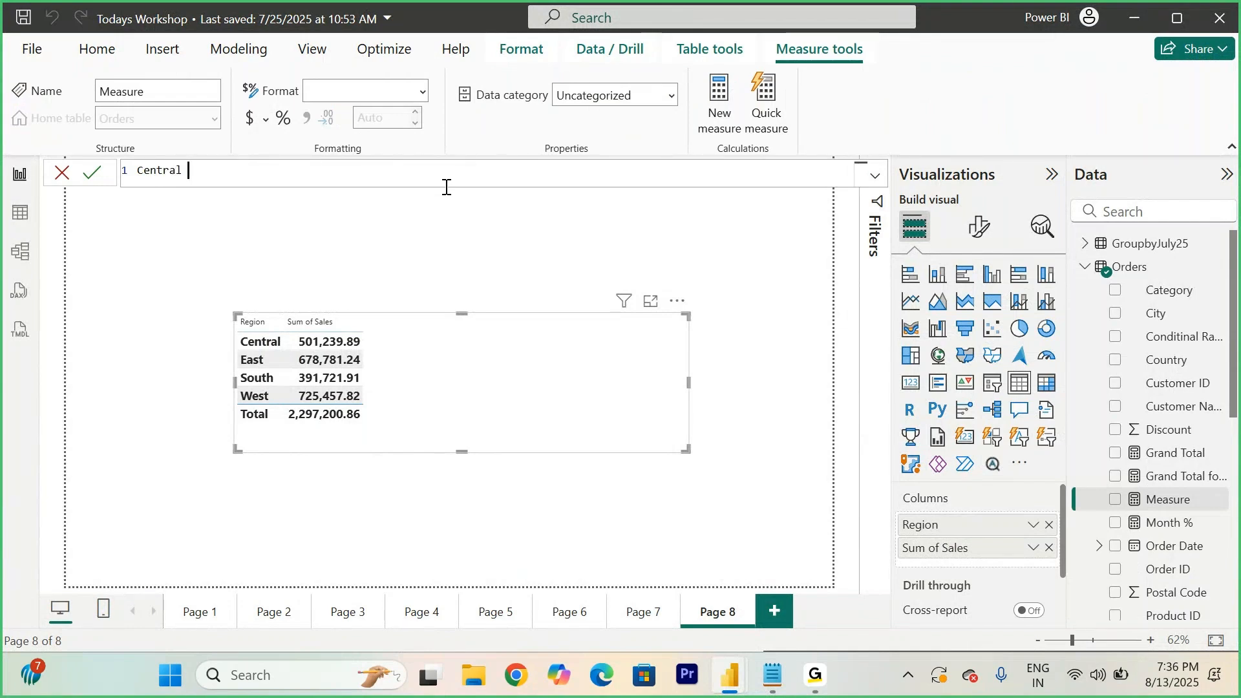
type("tral = CALCULATE(")
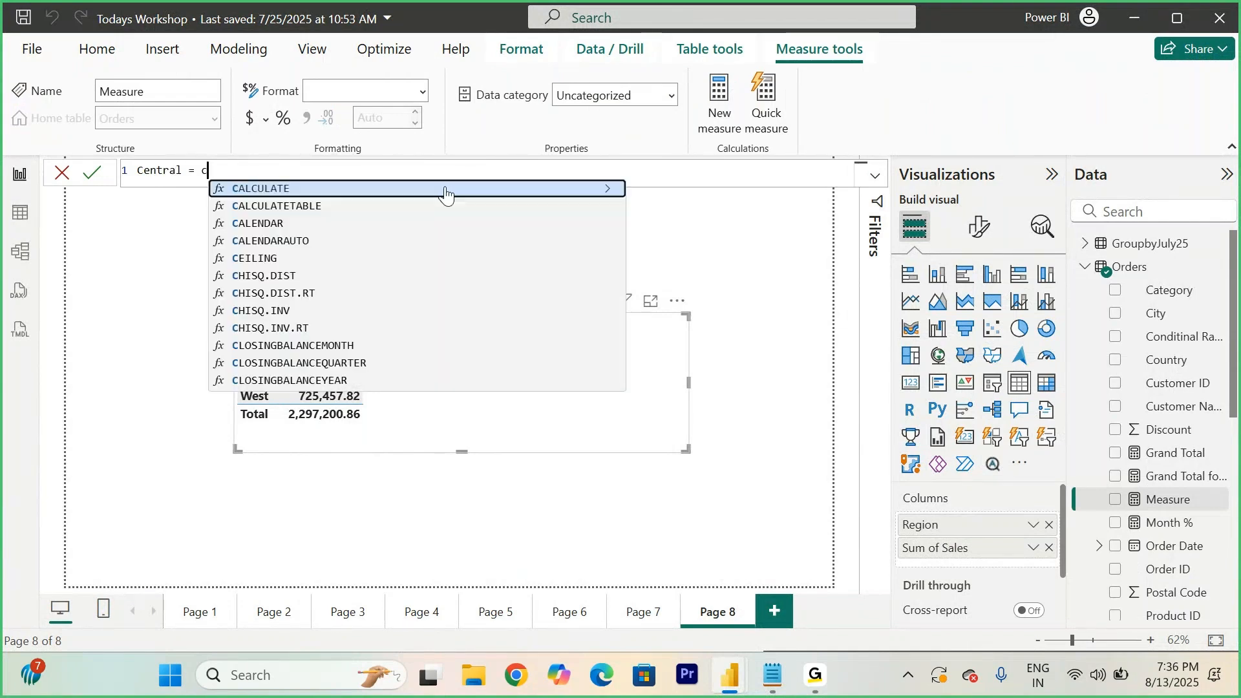
type("SUM(Orders[Sales]")
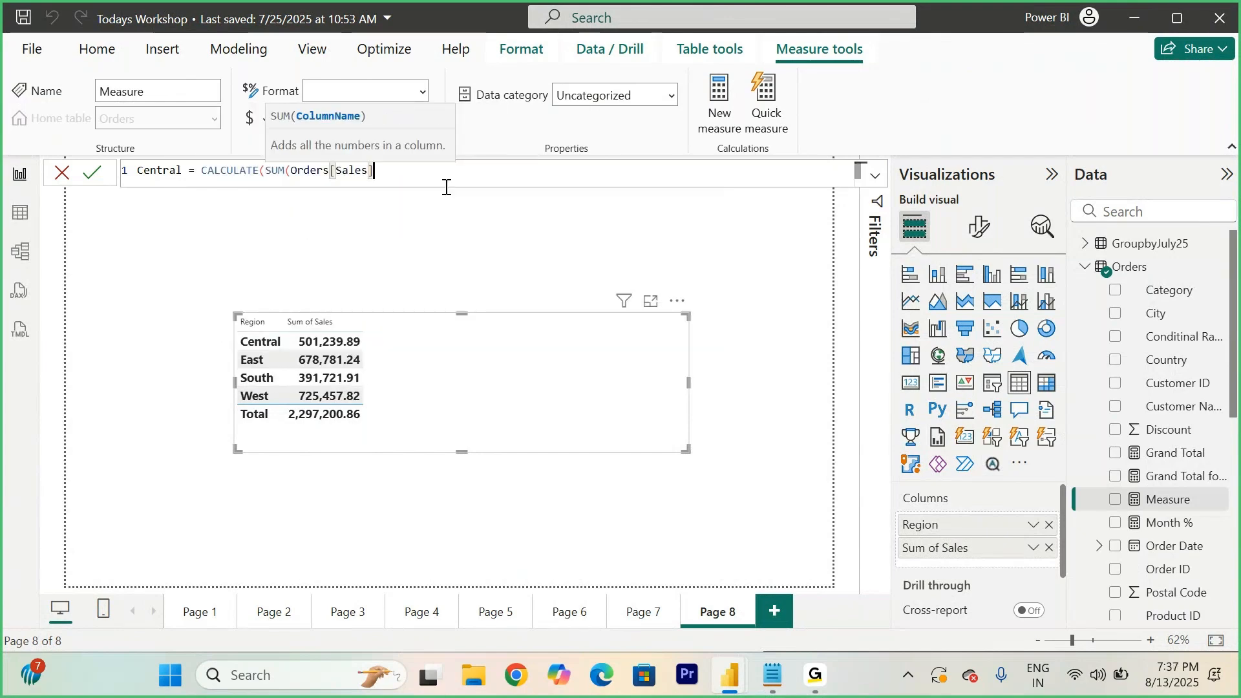
type("), ")
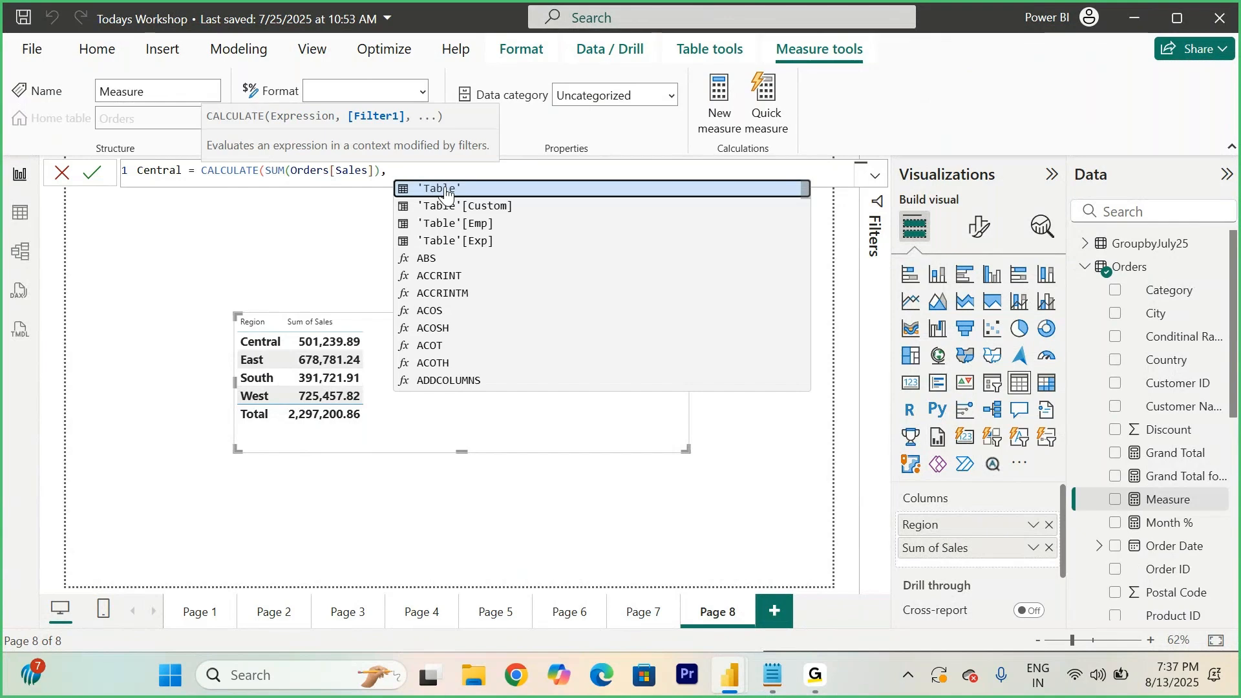
type("r")
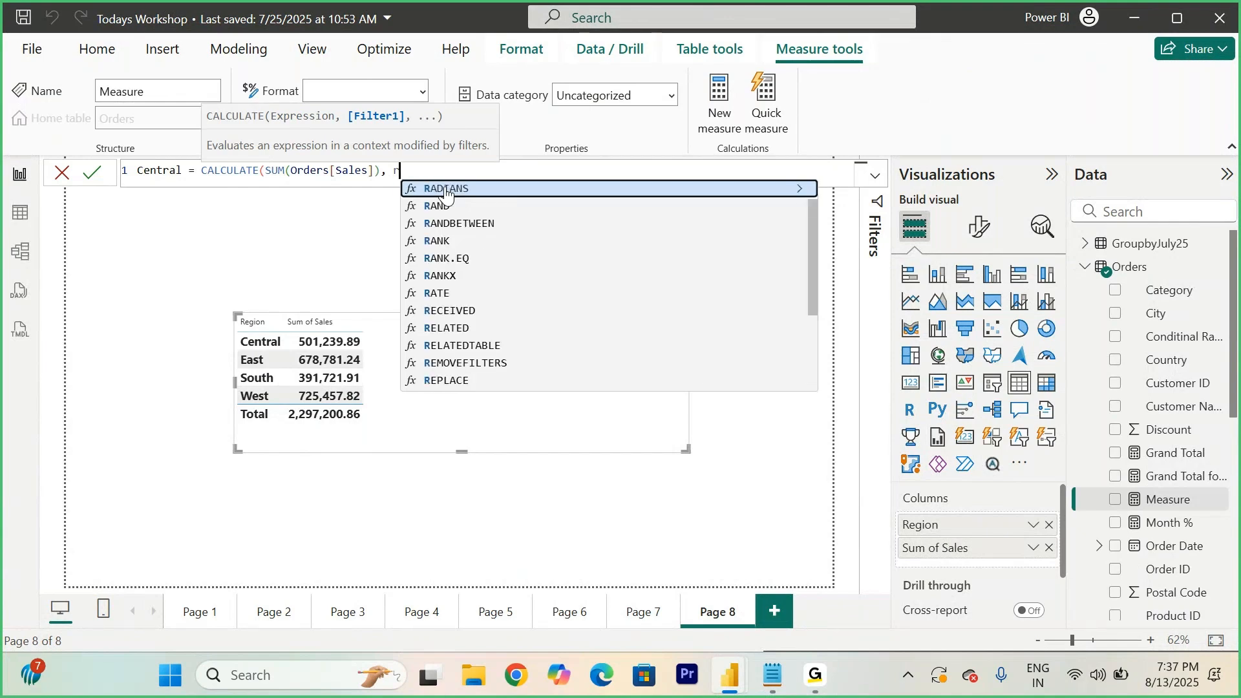
type("egion")
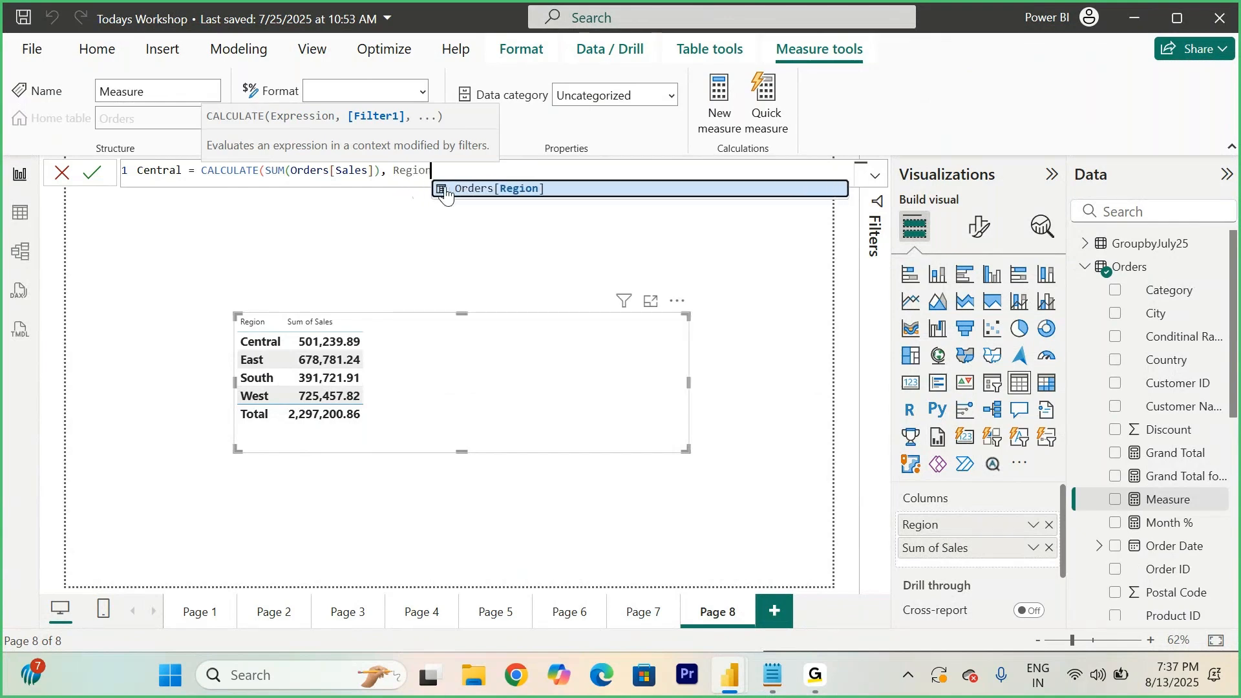
left_click(446, 189)
type("=\"Centra")
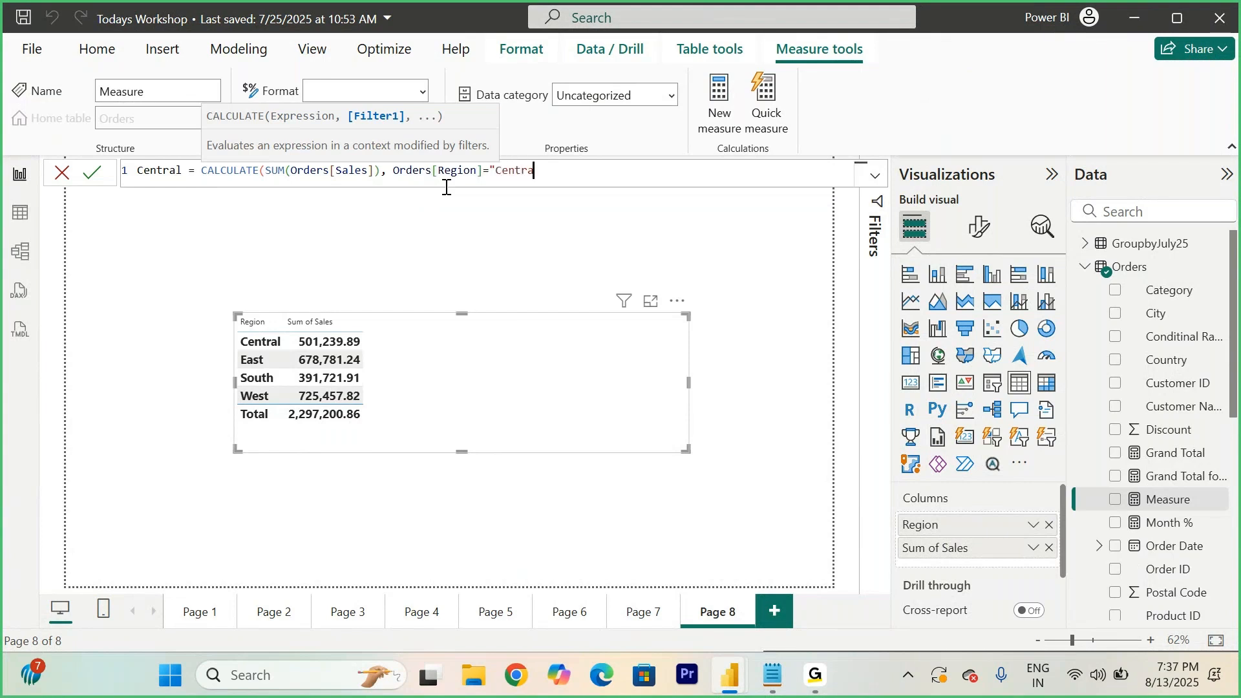
type("l\")")
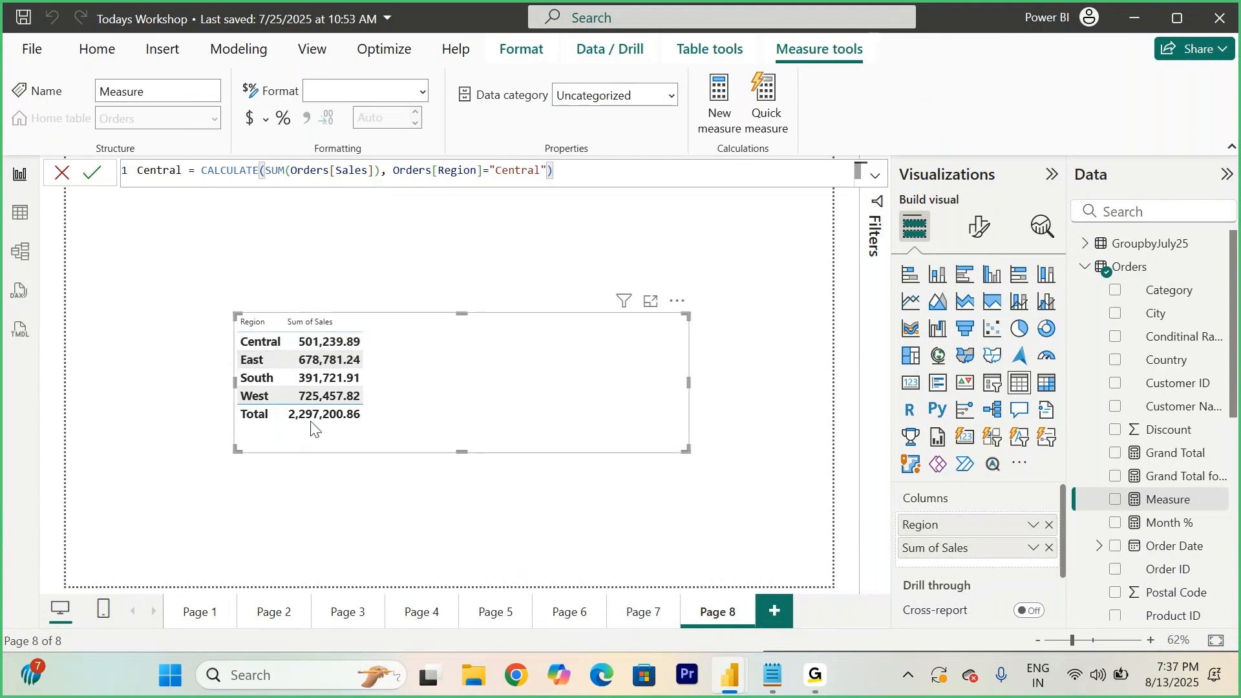
left_click_drag(599, 172, 273, 171)
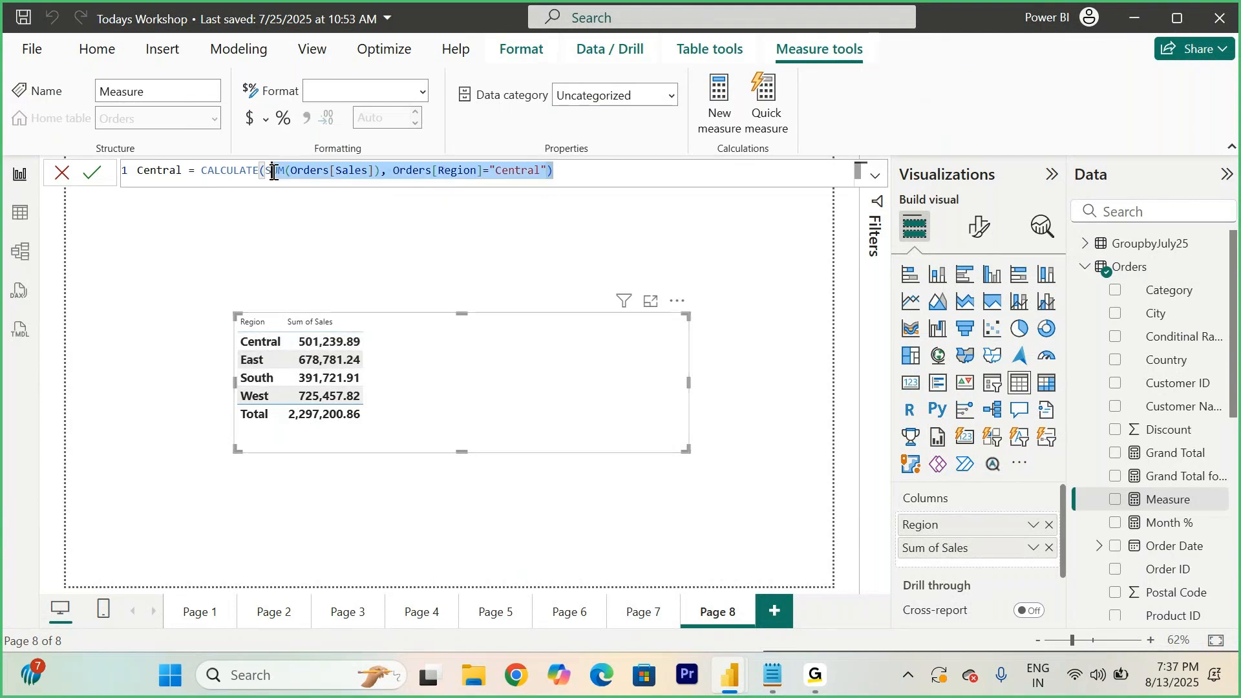
left_click(92, 172)
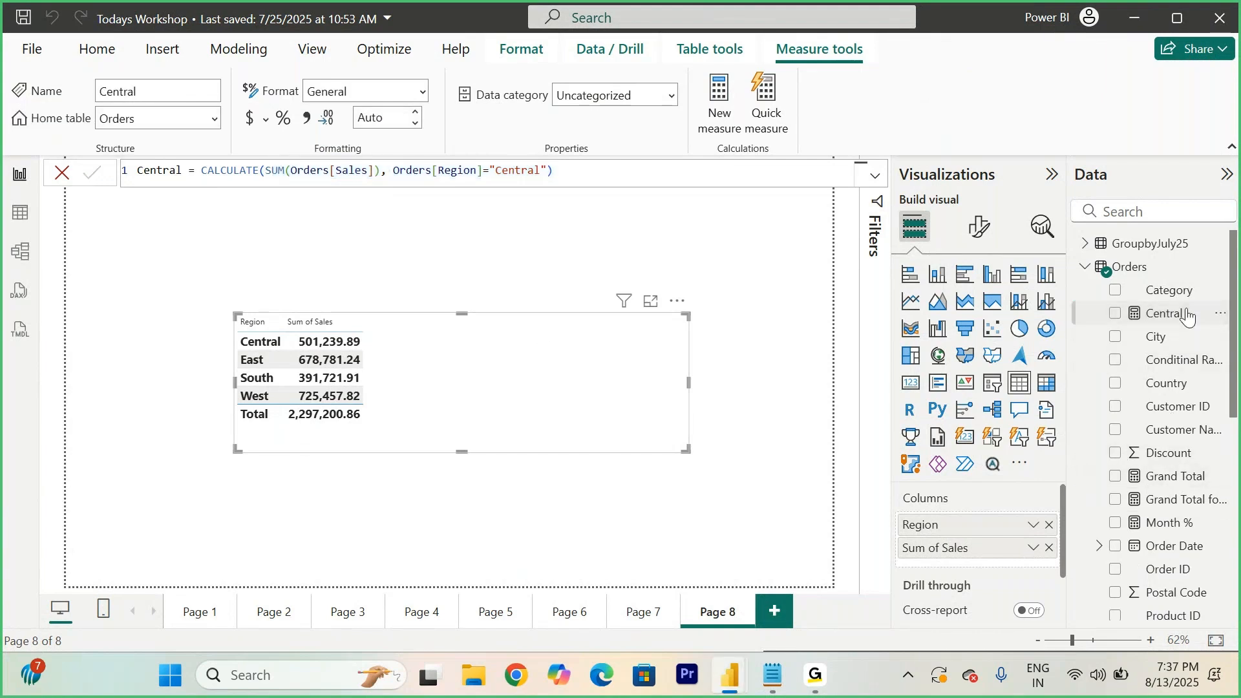
- Add the Central measure to the Page 8 Region and Sales table and select its rows to compare values
left_click_drag(1173, 316, 502, 363)
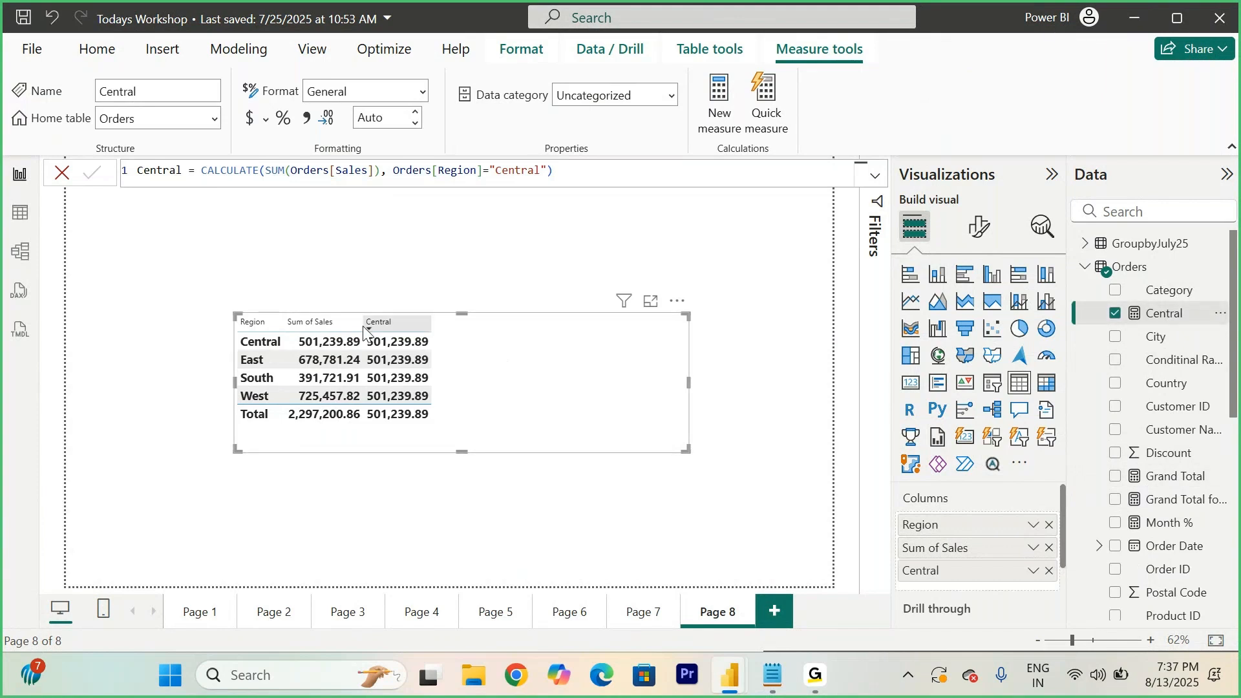
left_click(334, 344)
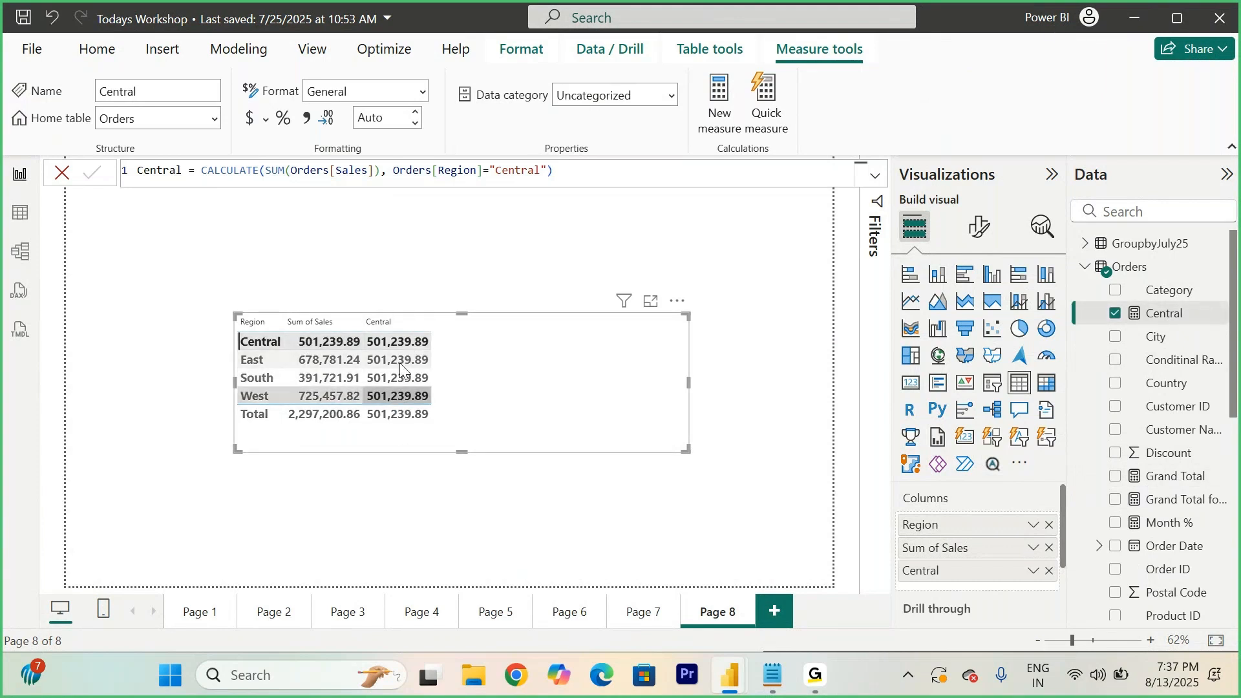
left_click(517, 409)
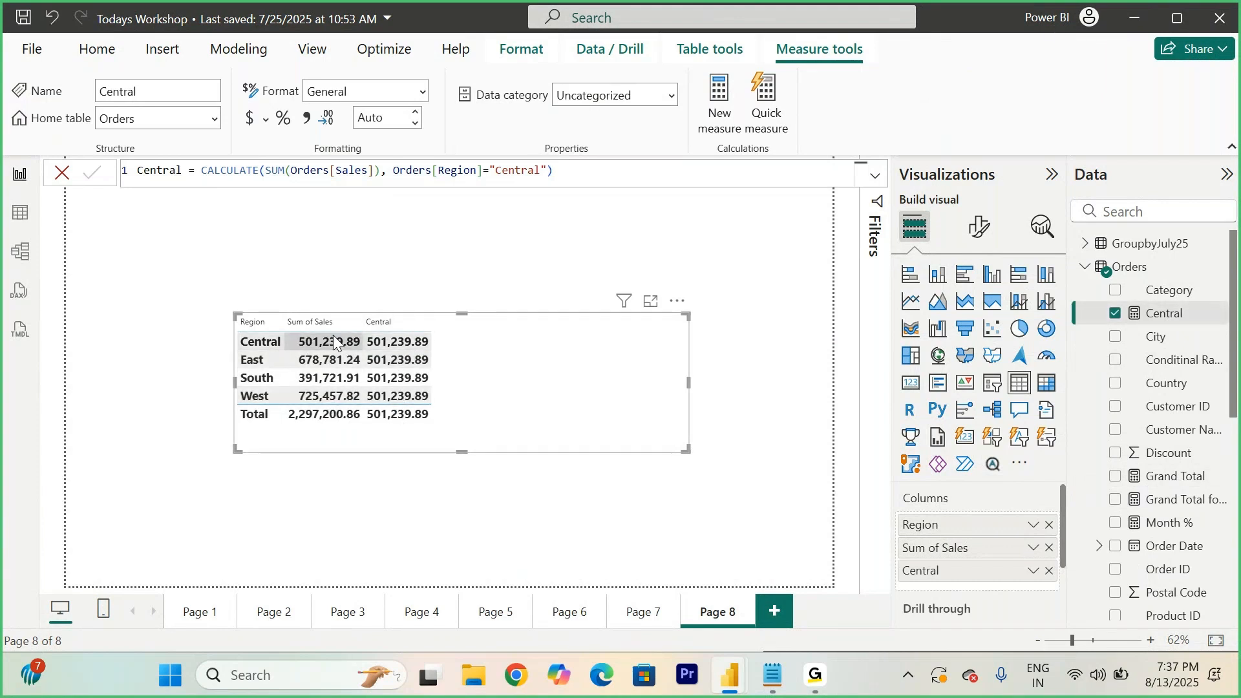
left_click(386, 339)
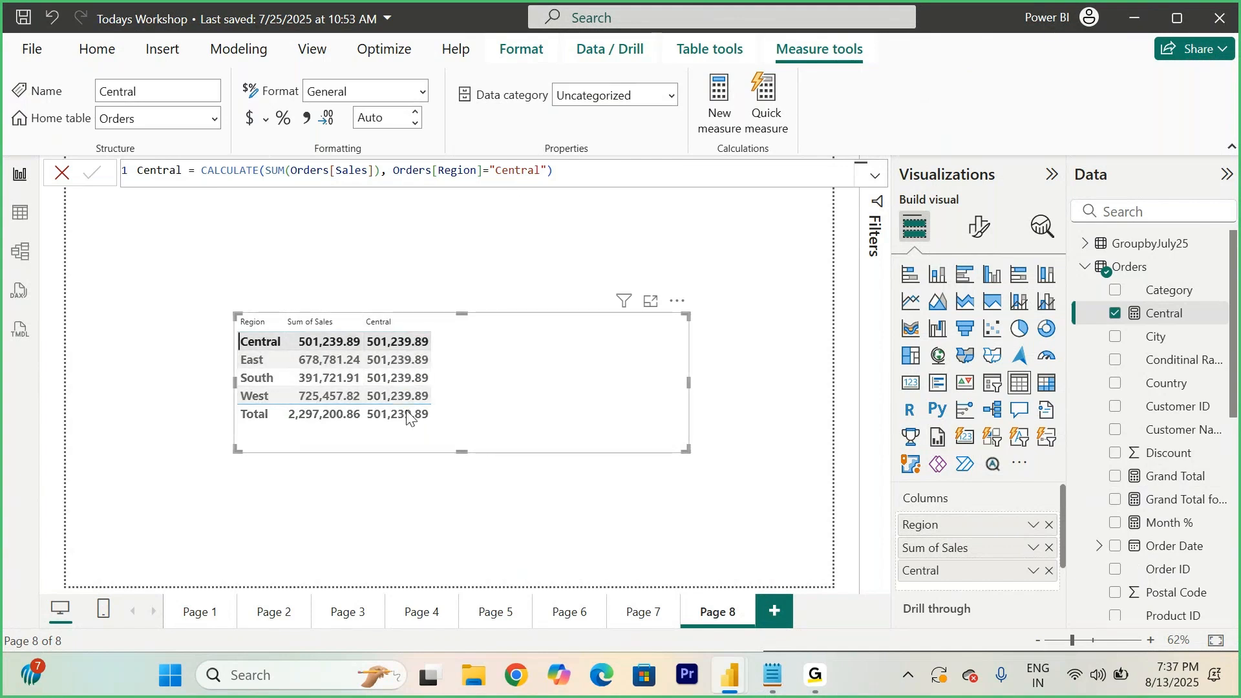
left_click(520, 380)
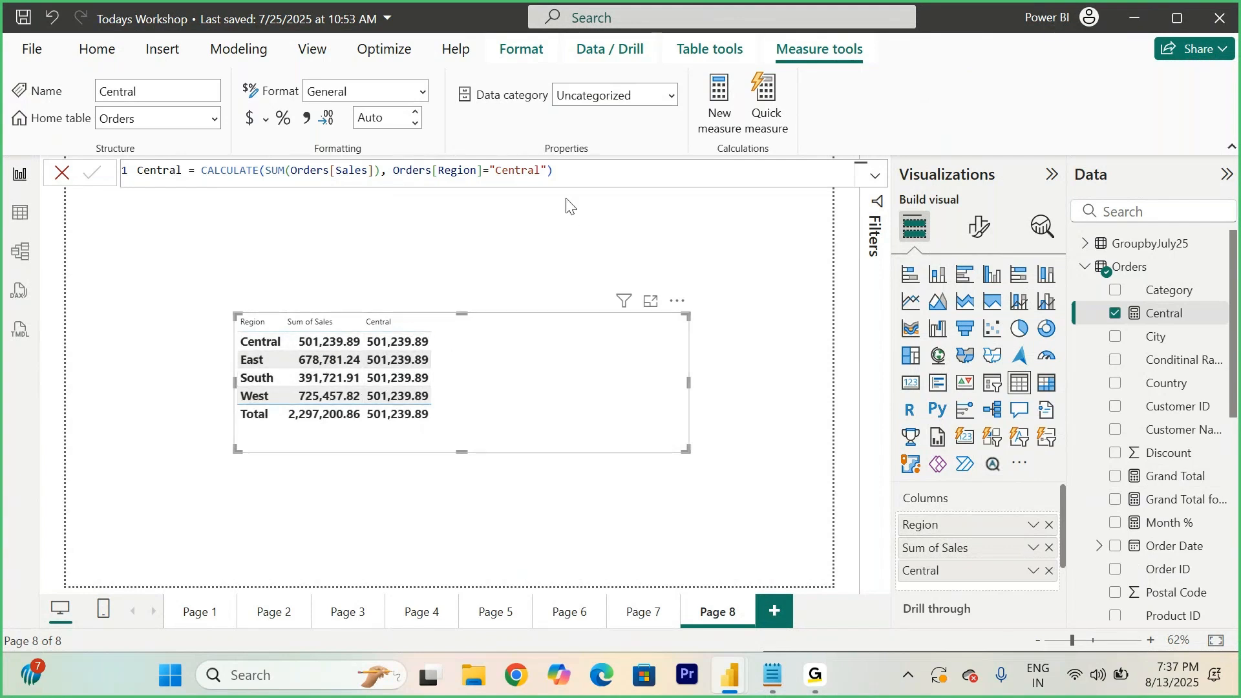
- Change the Central measure's region filter value to "South" and select table rows to compare the results
left_click(540, 170)
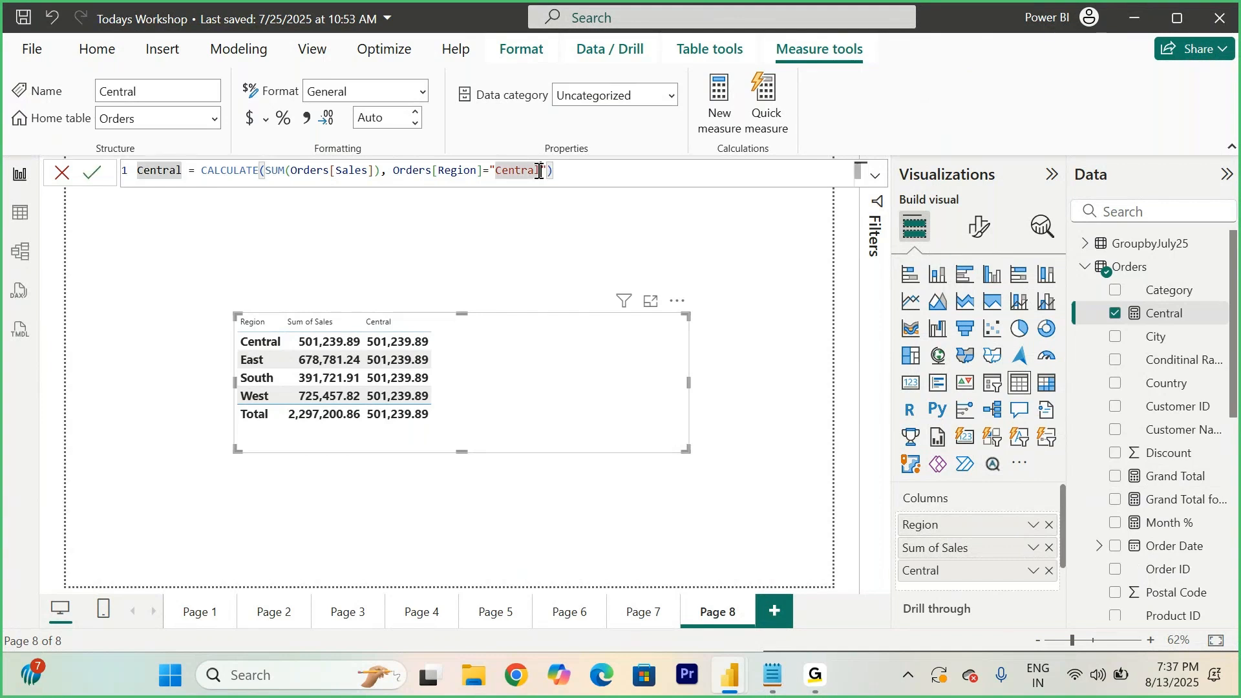
key("BackSpace")
key("BackSpace")
key("BackSpace")
key("BackSpace")
key("BackSpace")
key("BackSpace")
key("BackSpace")
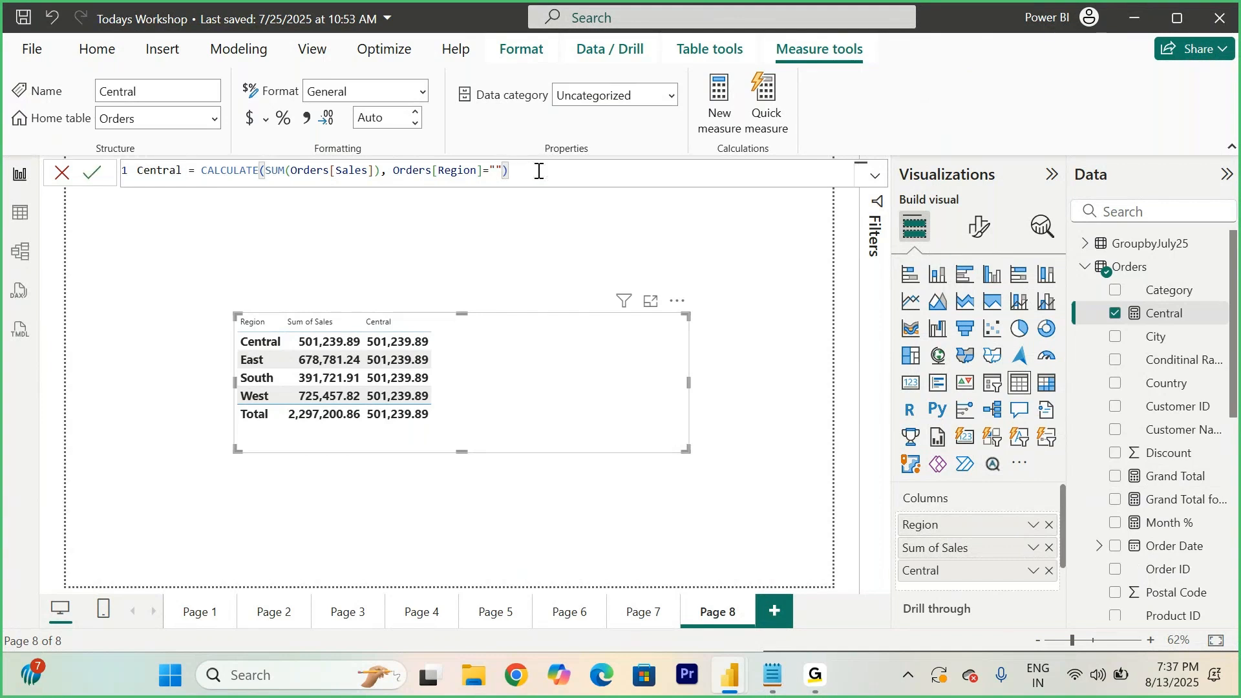
type("South")
left_click(90, 173)
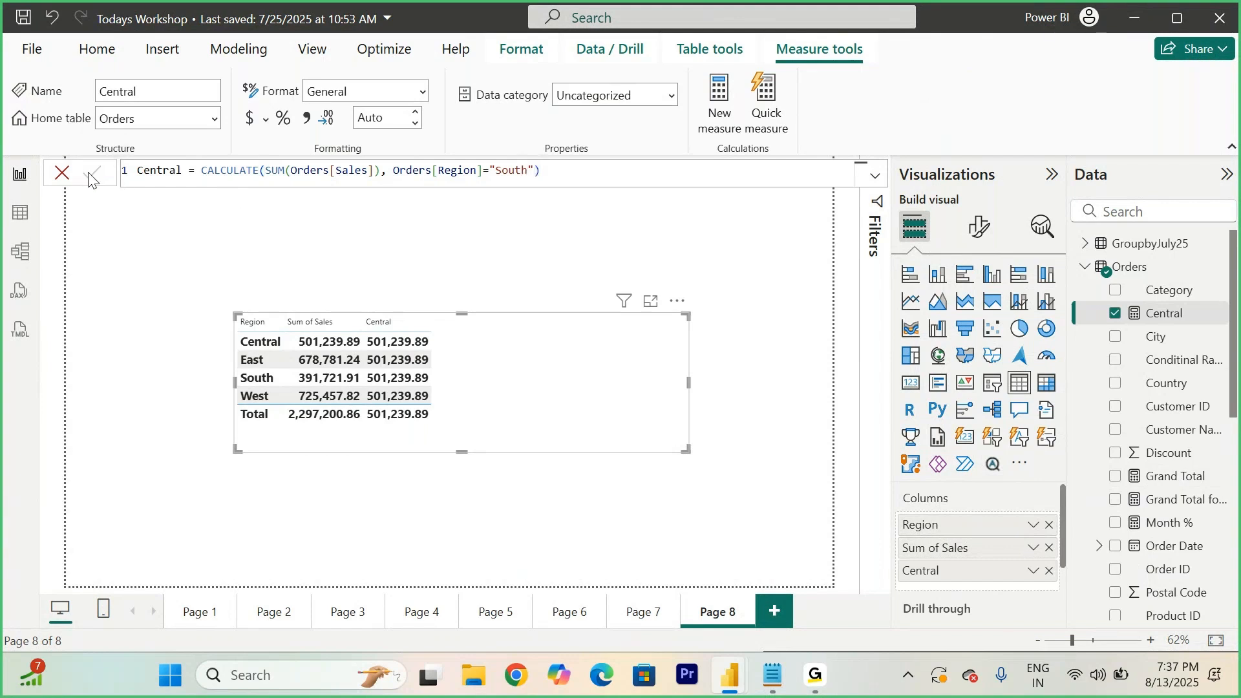
left_click(323, 382)
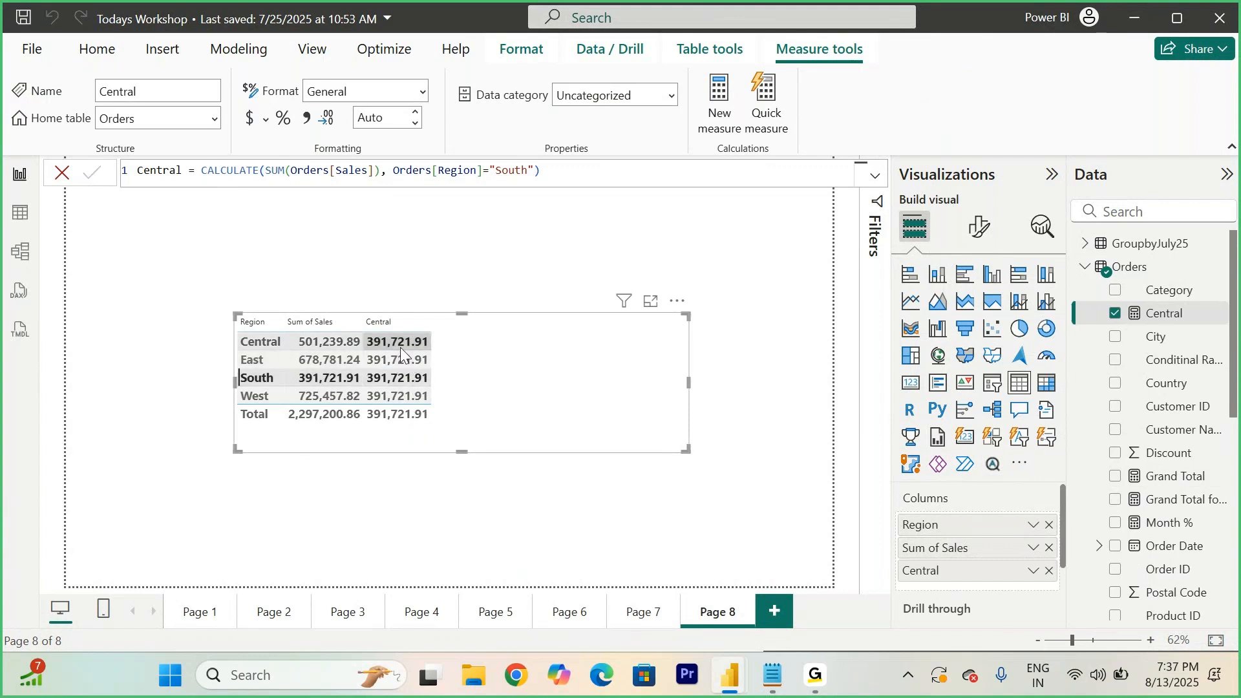
left_click(515, 407)
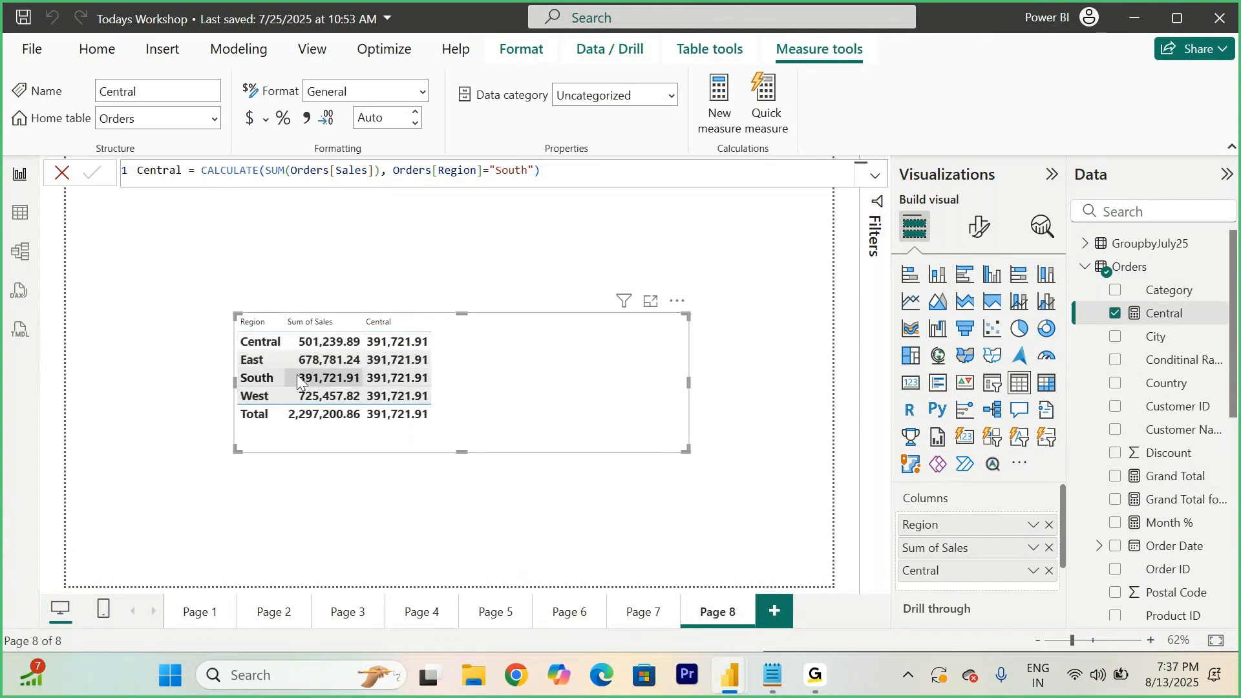
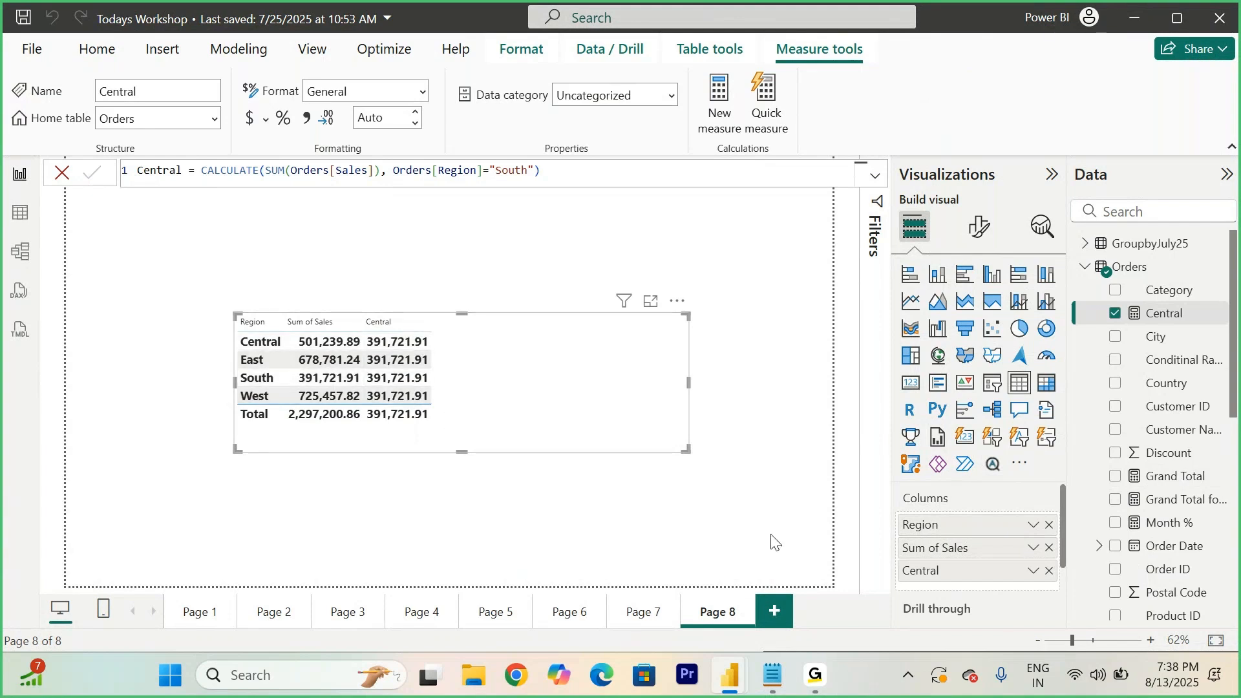
- In the notes, scroll to the East Sales 1 FILTER example and highlight its CALCULATE, filter condition and FILTER table parts
left_click(778, 690)
scroll(680, 485, "down", 5)
scroll(681, 484, "down", 12)
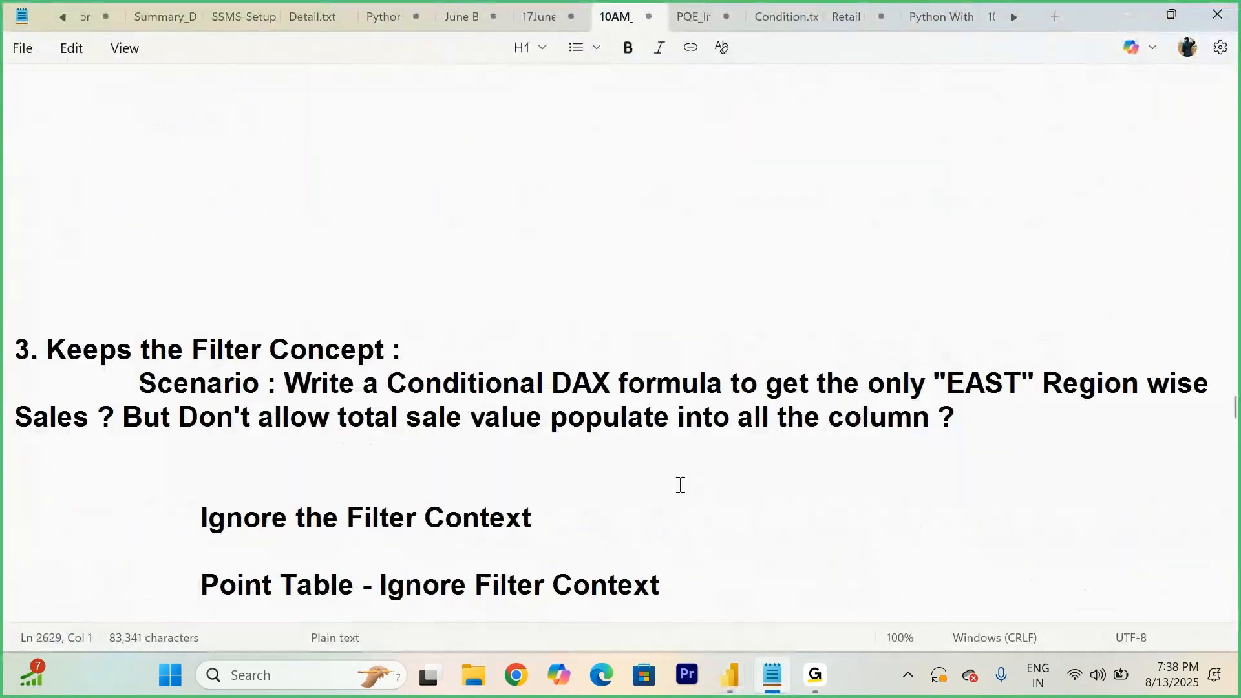
scroll(680, 485, "down", 2)
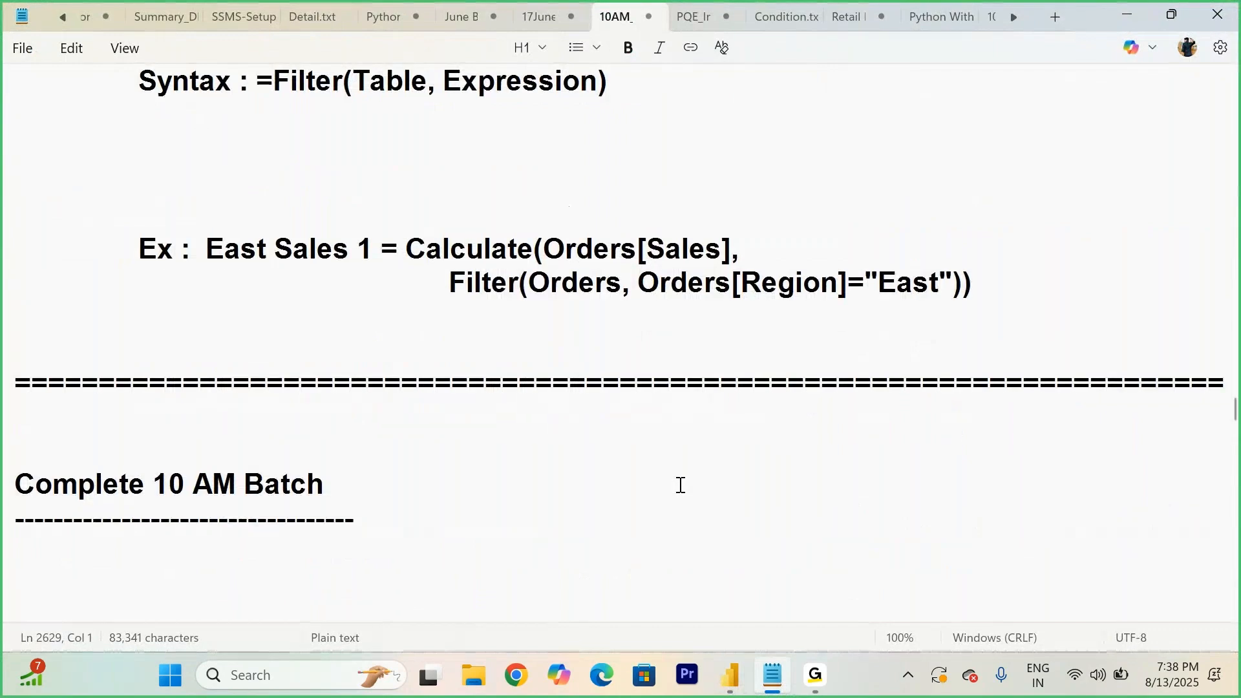
left_click(1050, 270)
left_click(381, 182)
left_click_drag(408, 250, 747, 245)
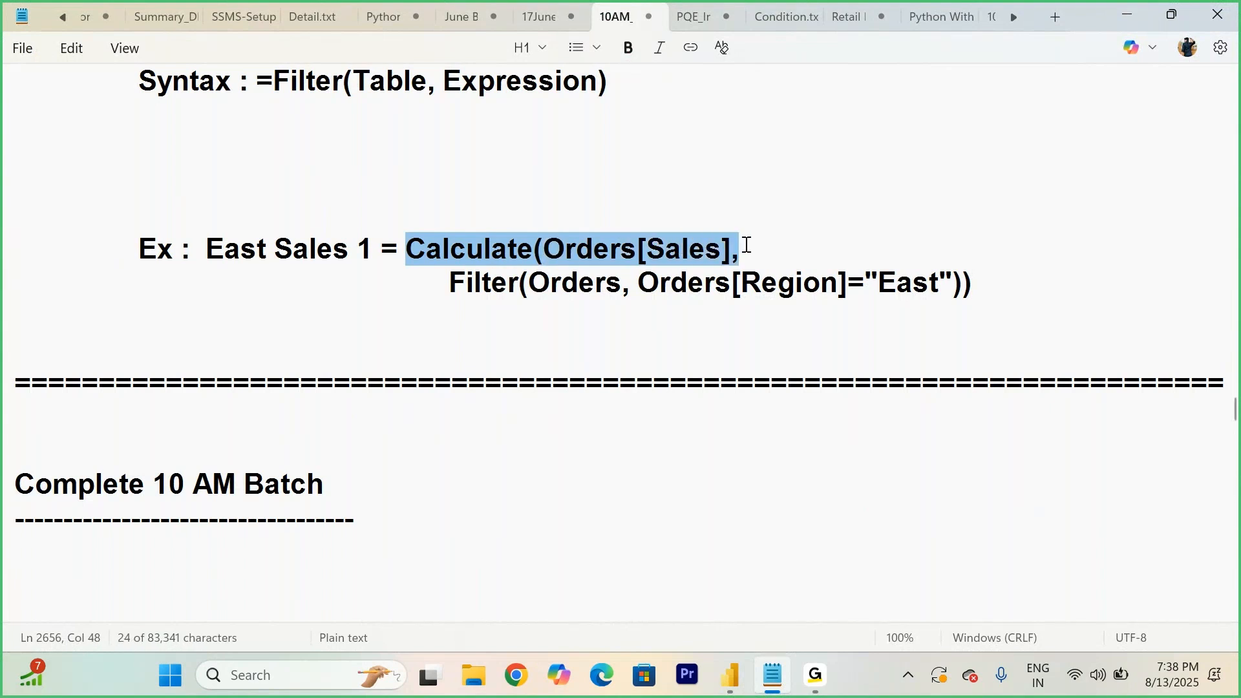
left_click_drag(639, 282, 975, 283)
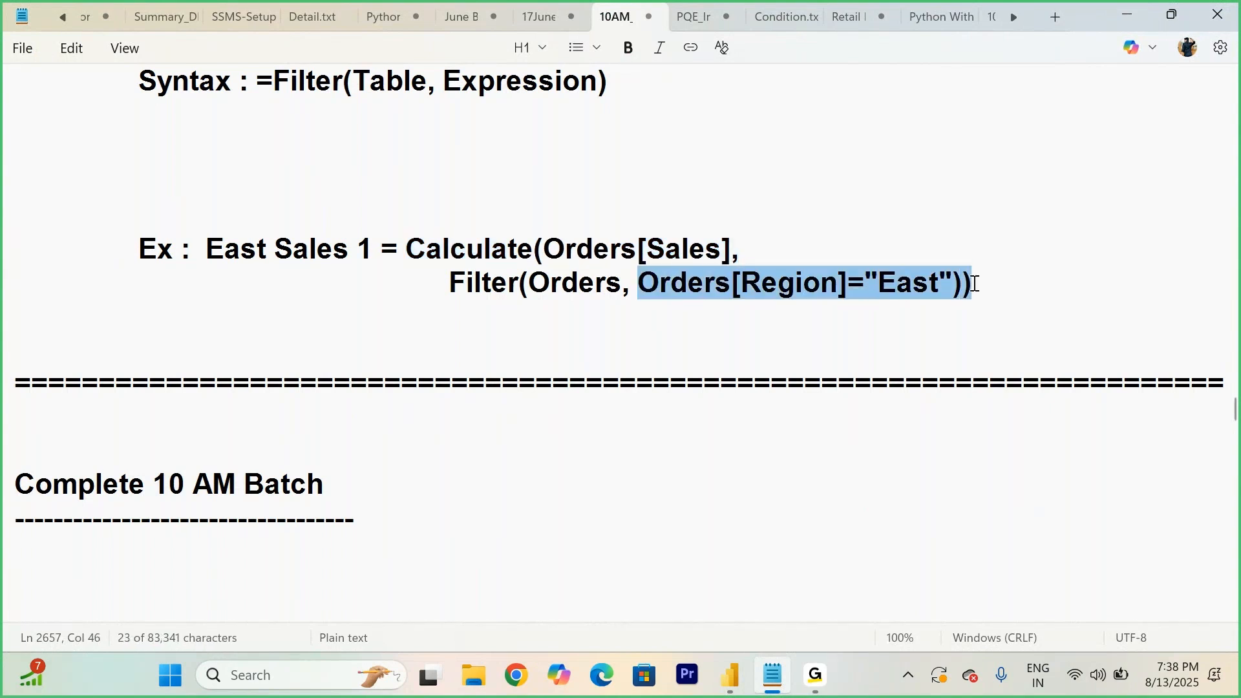
left_click(975, 283)
left_click_drag(449, 282, 626, 291)
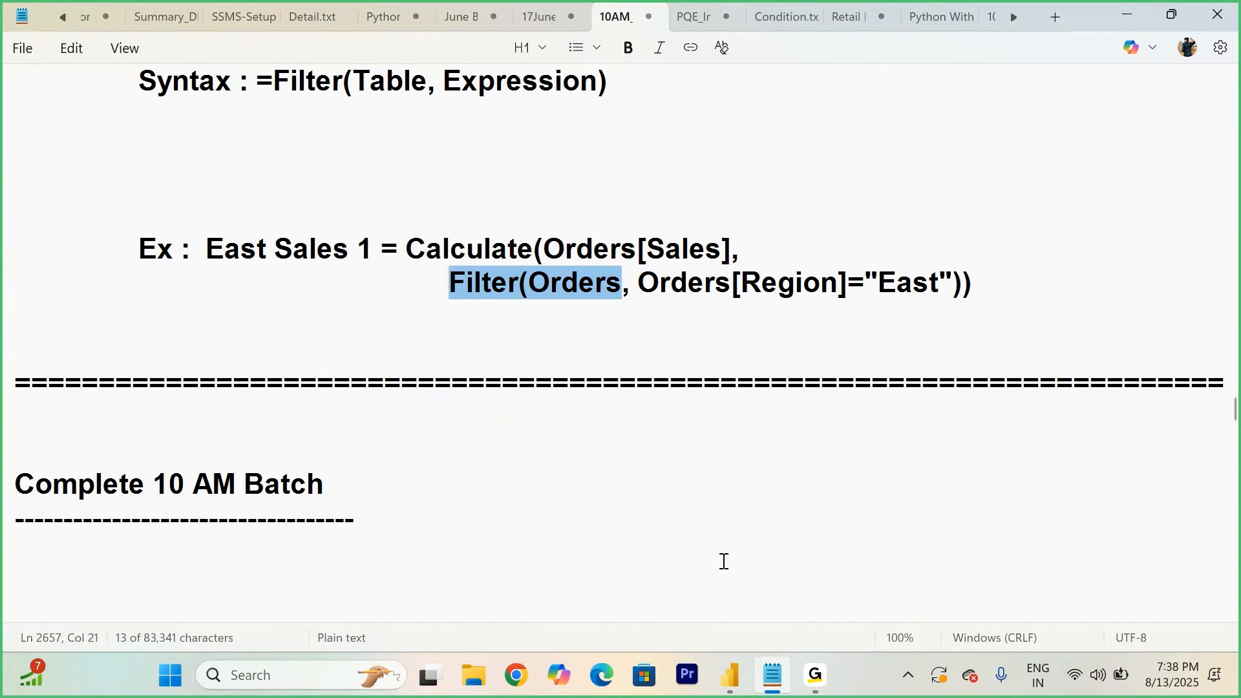
- Back in the Todays Workshop report, create an Only South measure: CALCULATE(SUM(Orders[Sales]), FILTER(Orders, Orders[Region]="South")) and add it to the table
mouse_move(811, 669)
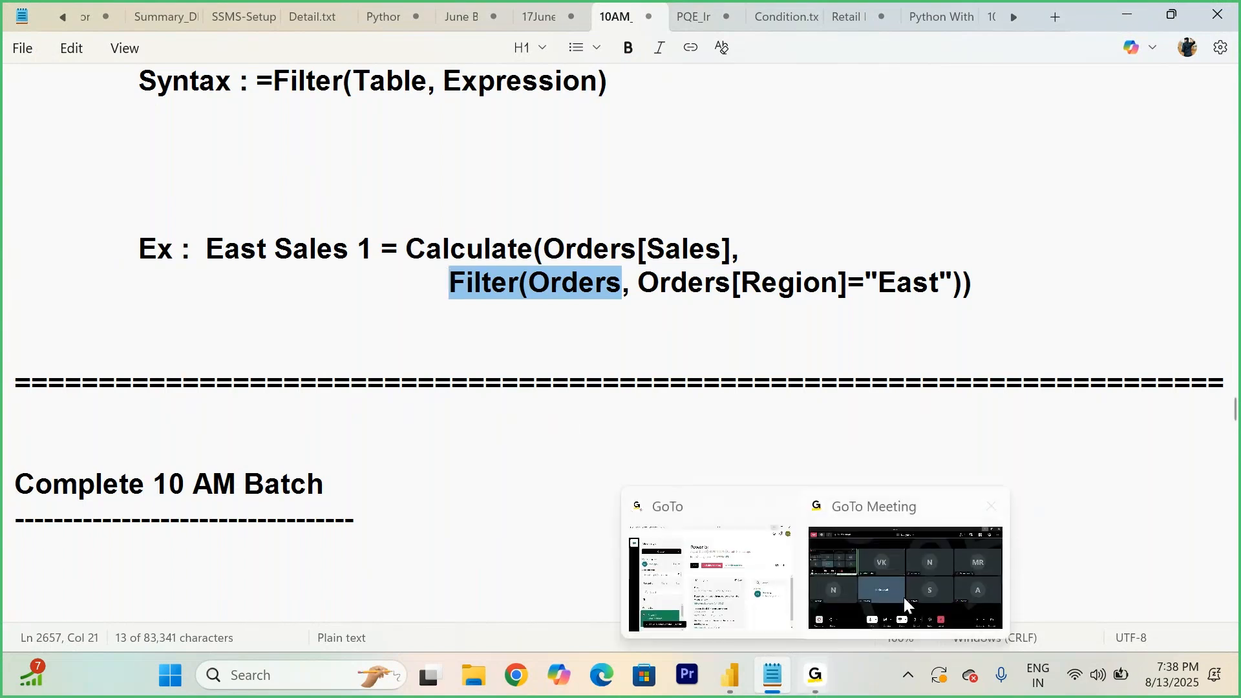
left_click(895, 590)
mouse_move(733, 677)
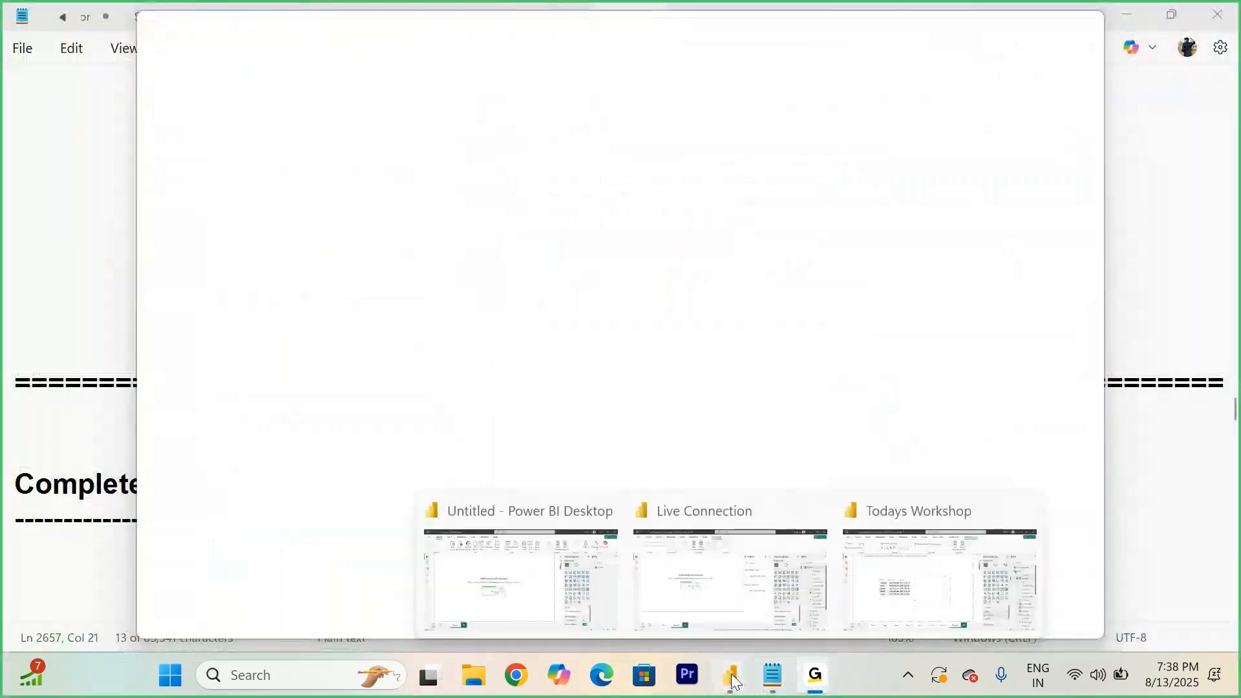
left_click(923, 584)
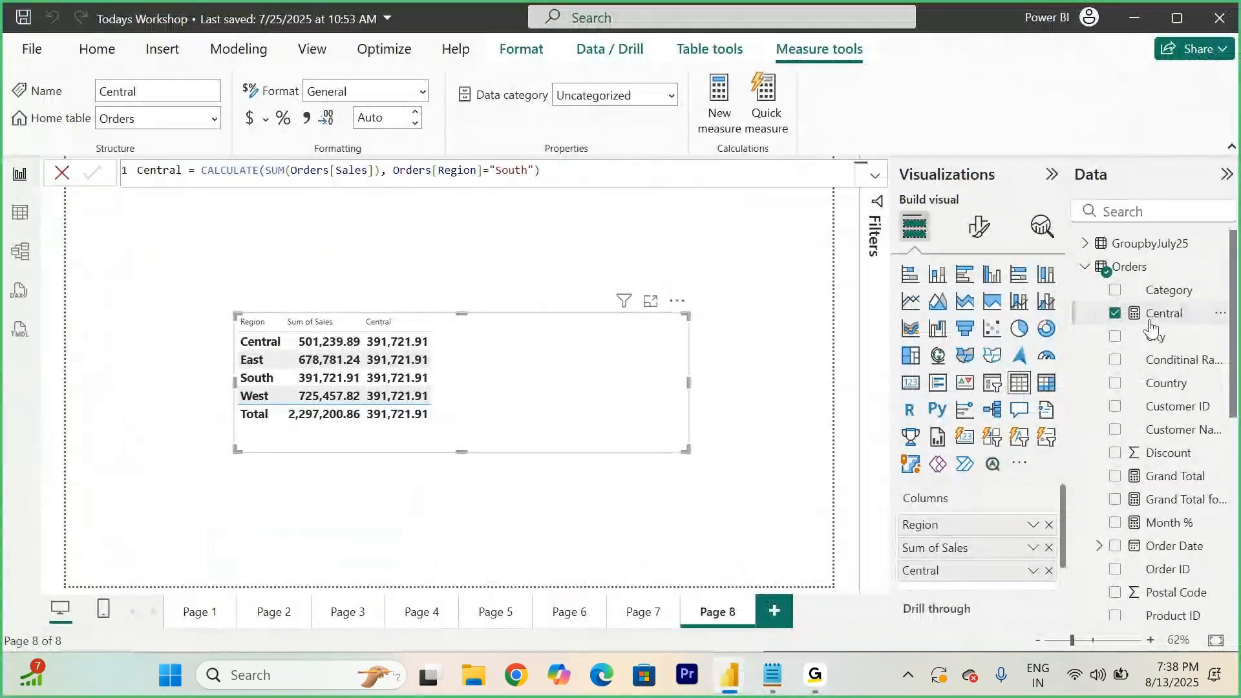
right_click(1143, 267)
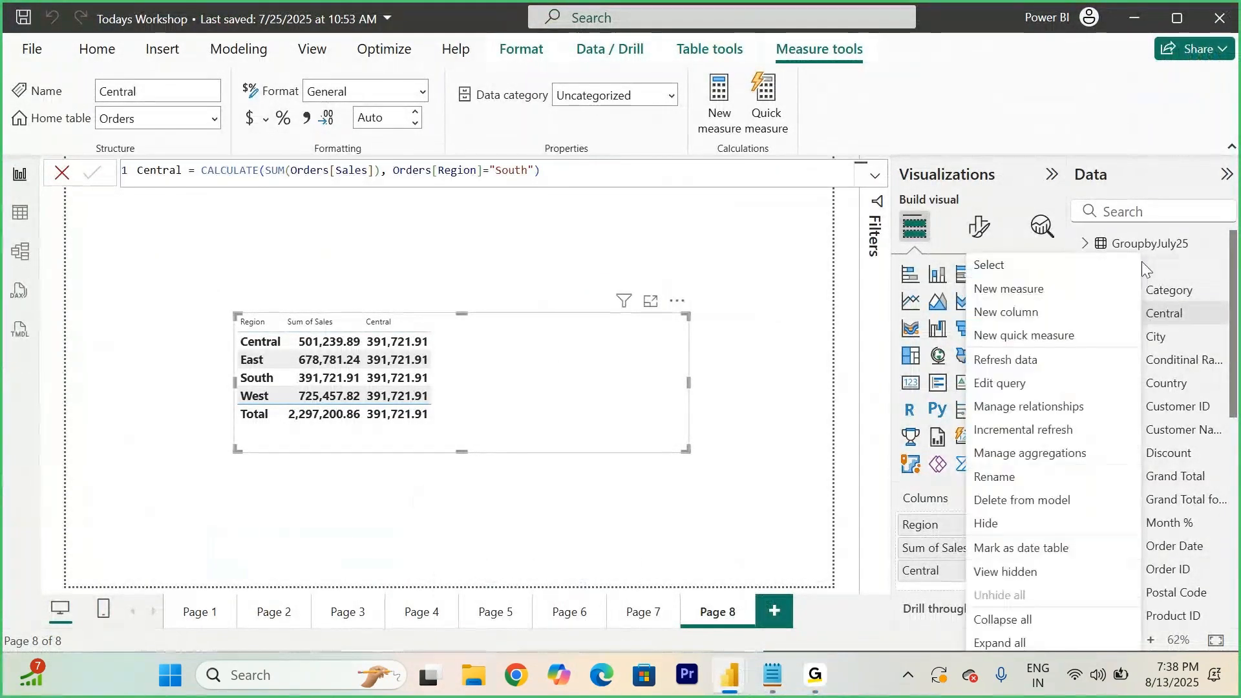
left_click(1024, 298)
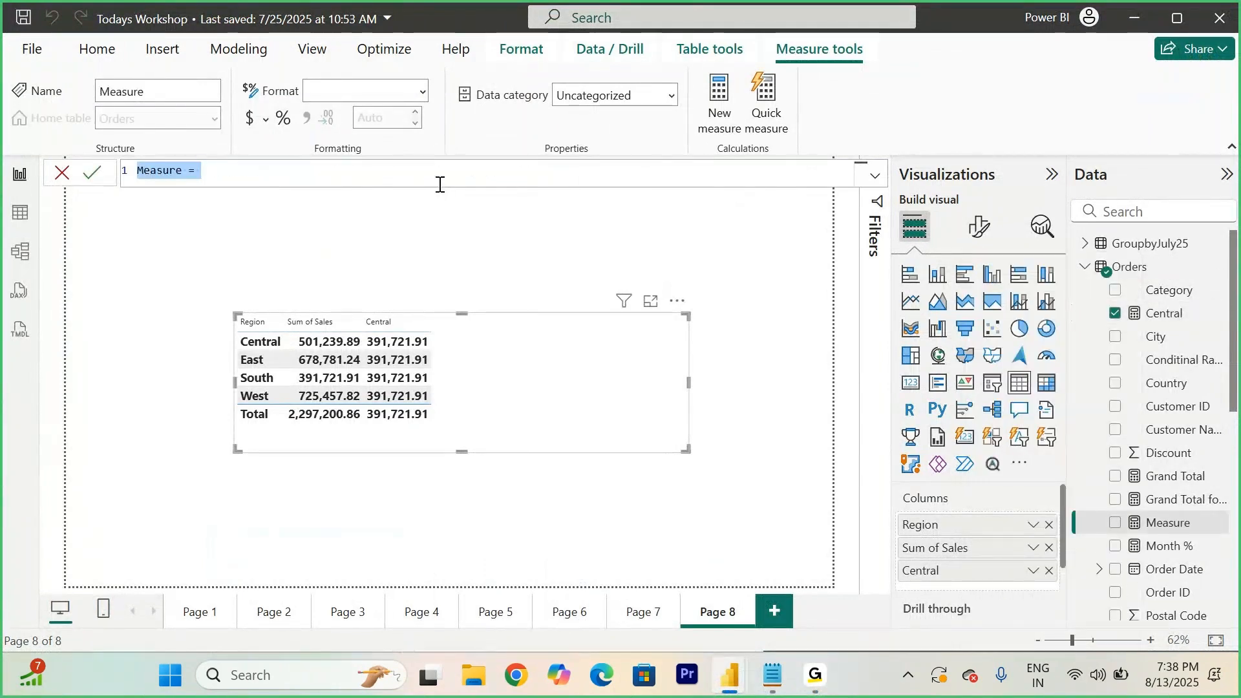
type("Onl")
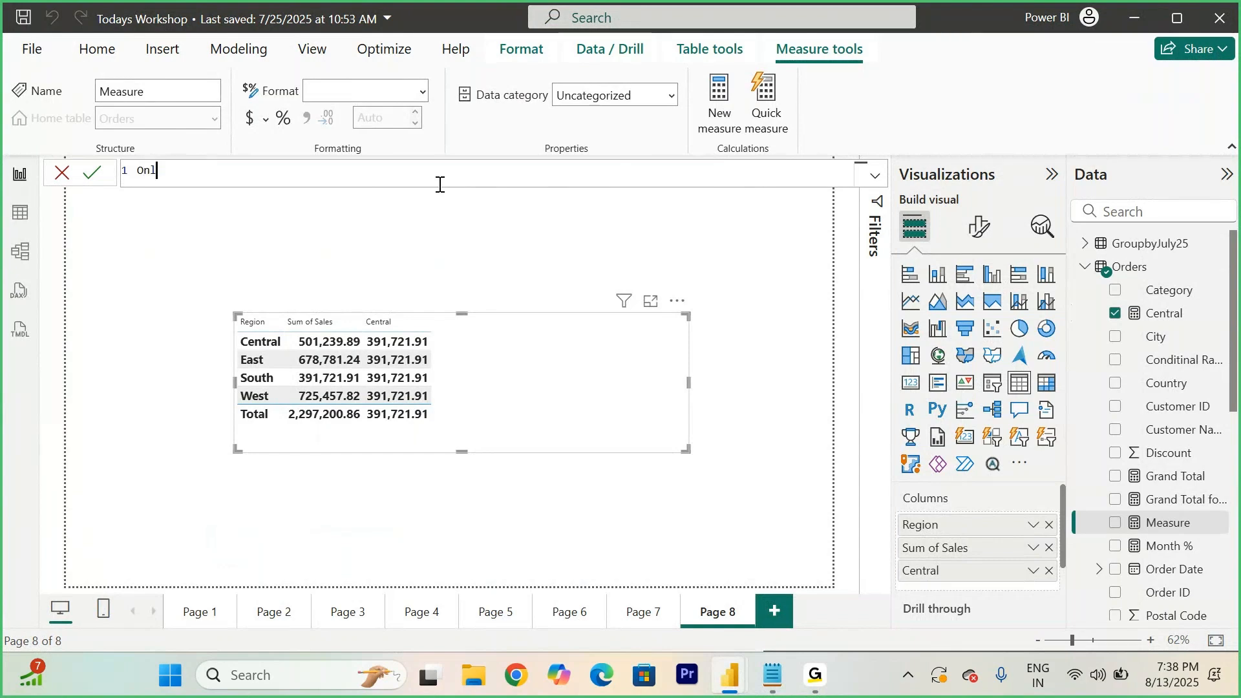
type("y Sout")
type("cal")
key("Tab")
type("su")
key("Tab")
type("sal")
key("Down")
key("Tab")
type("), ")
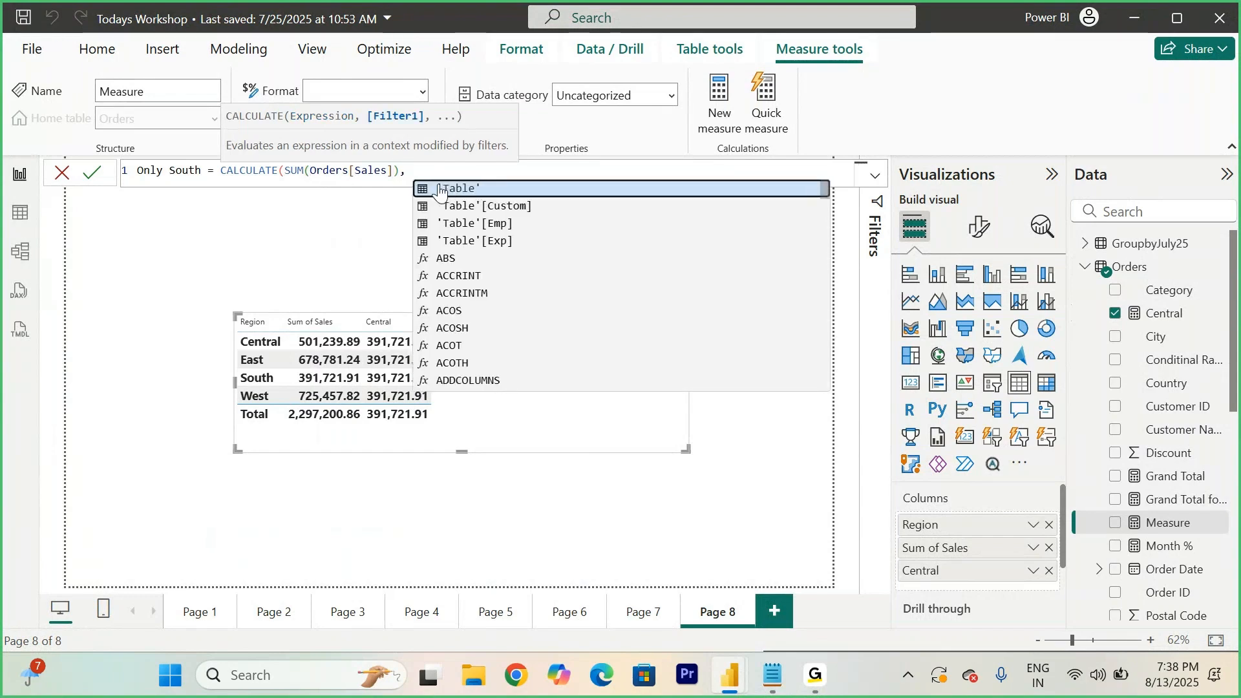
type("filte")
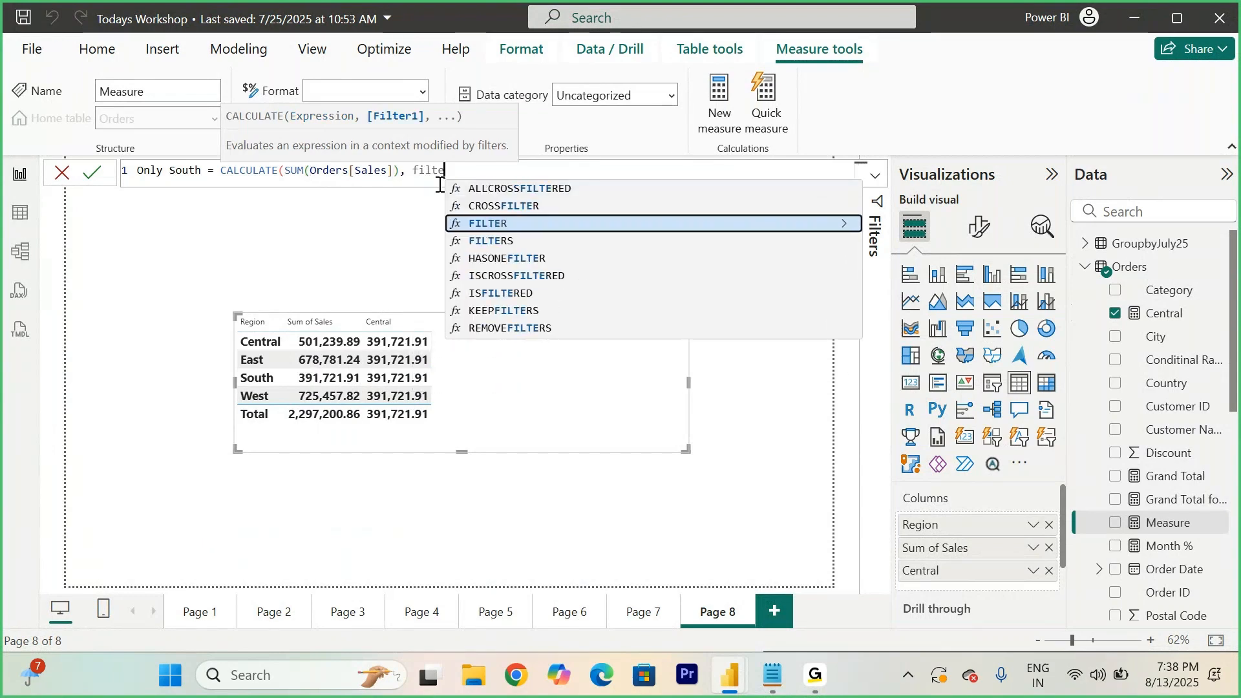
key("Tab")
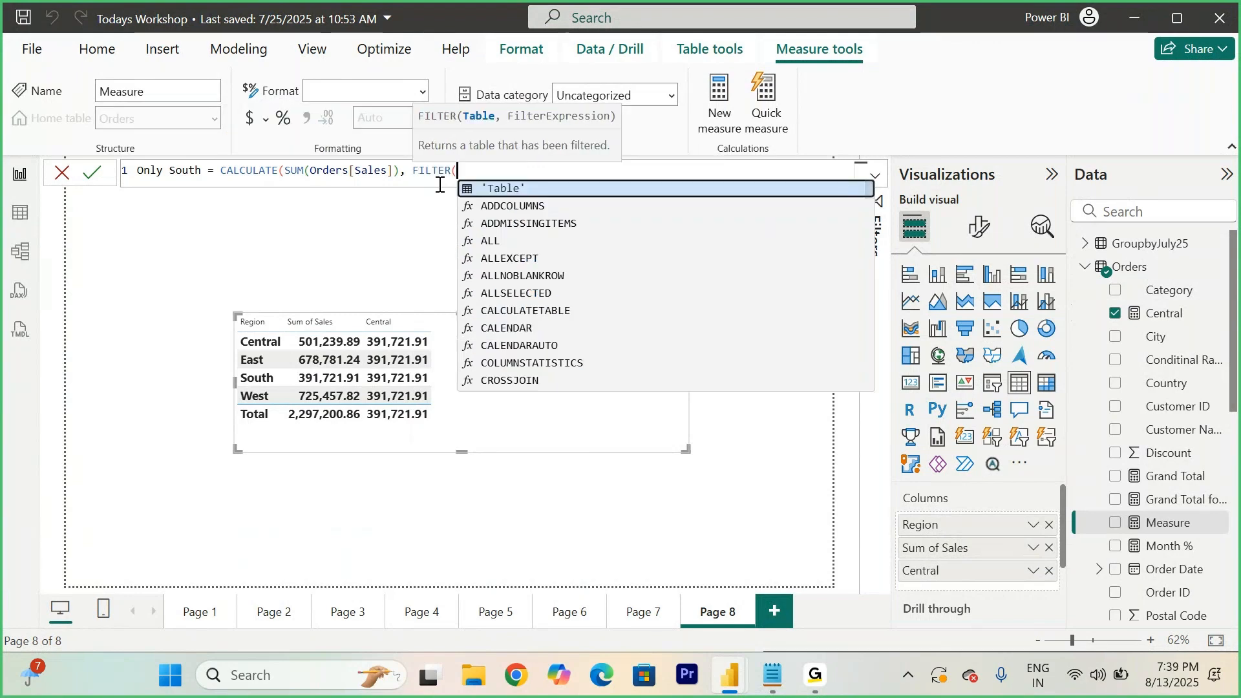
type("order")
key("Tab")
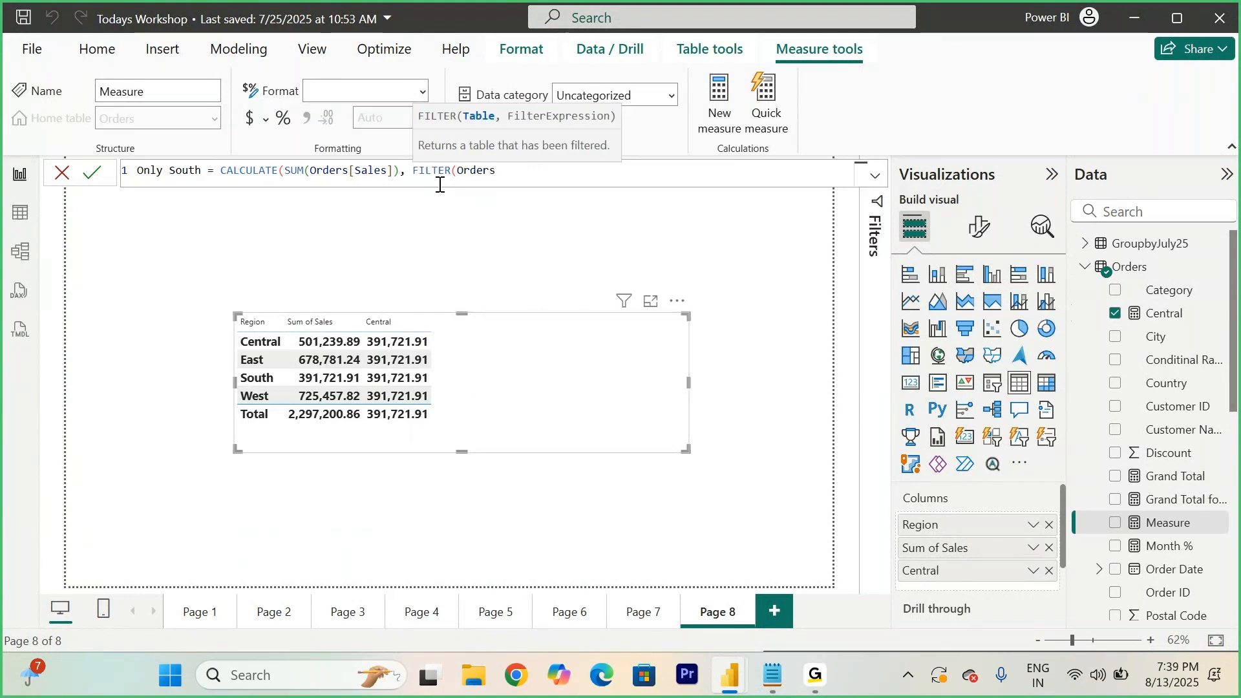
type(",")
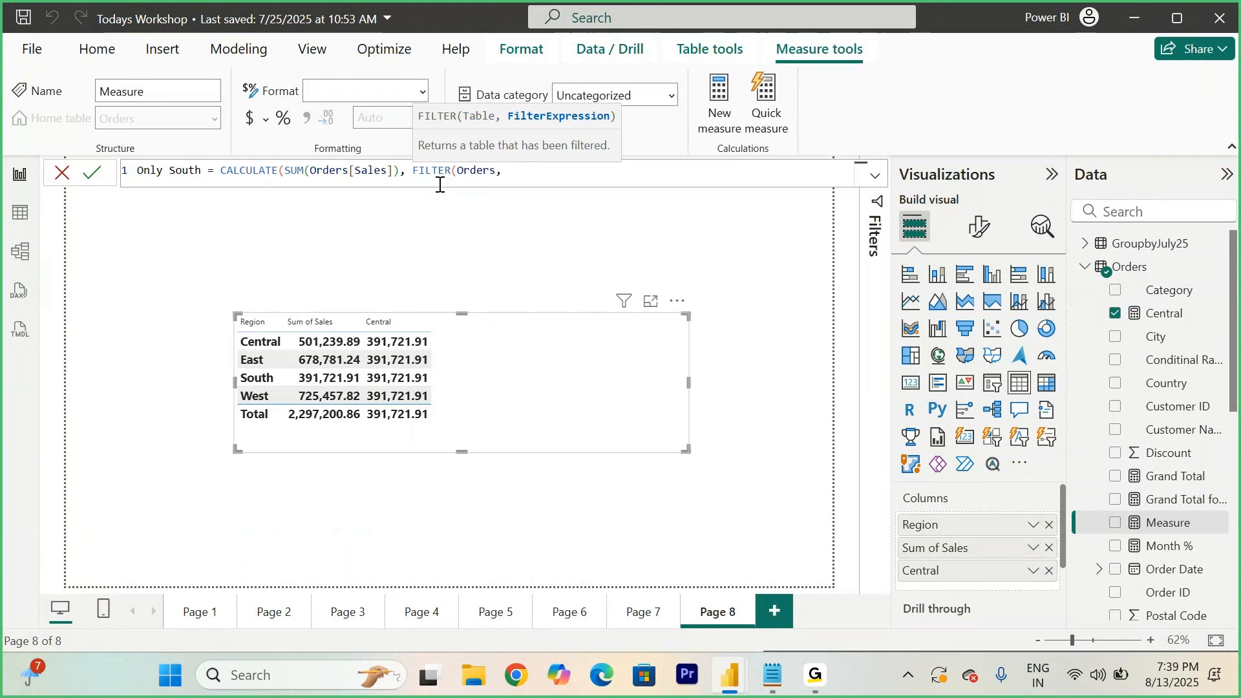
type("Region")
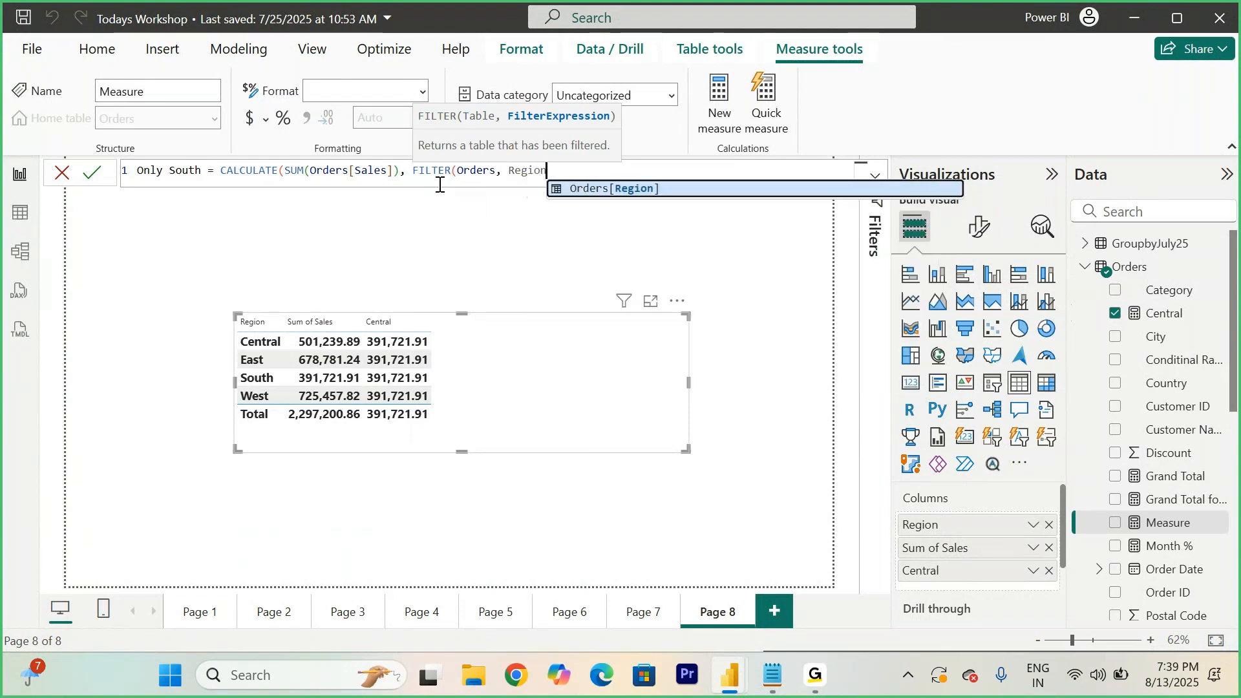
key("Tab")
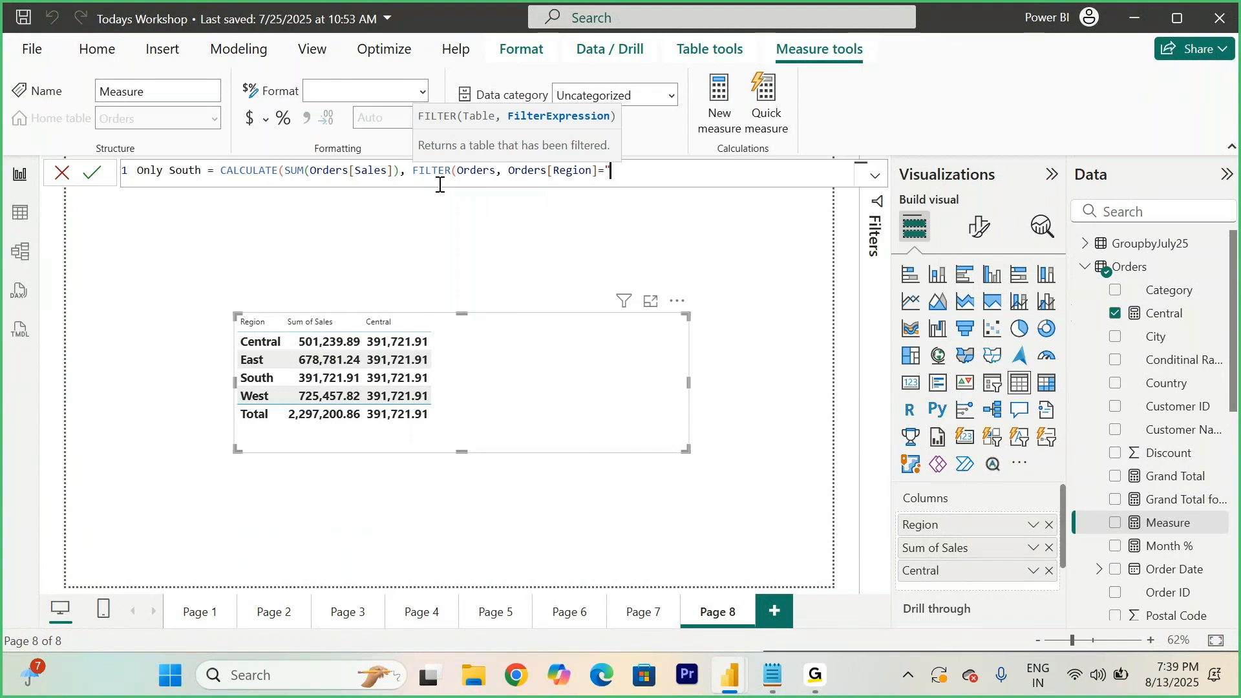
type("=\"South\"))")
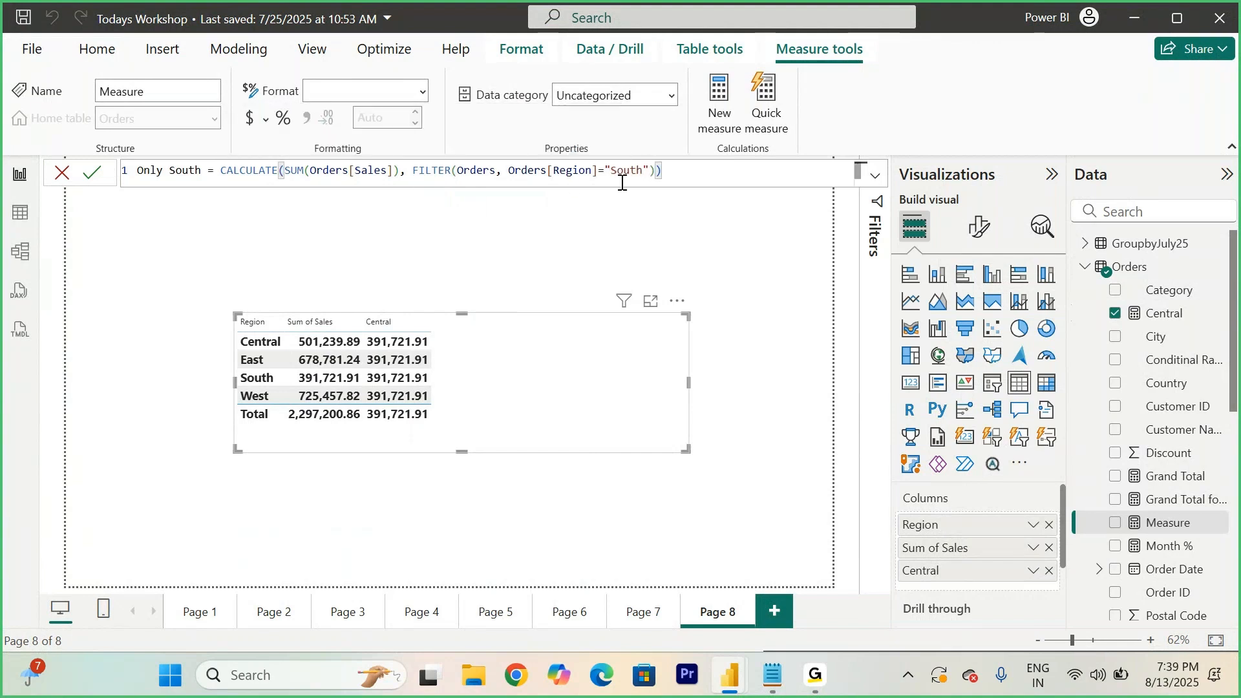
left_click(92, 172)
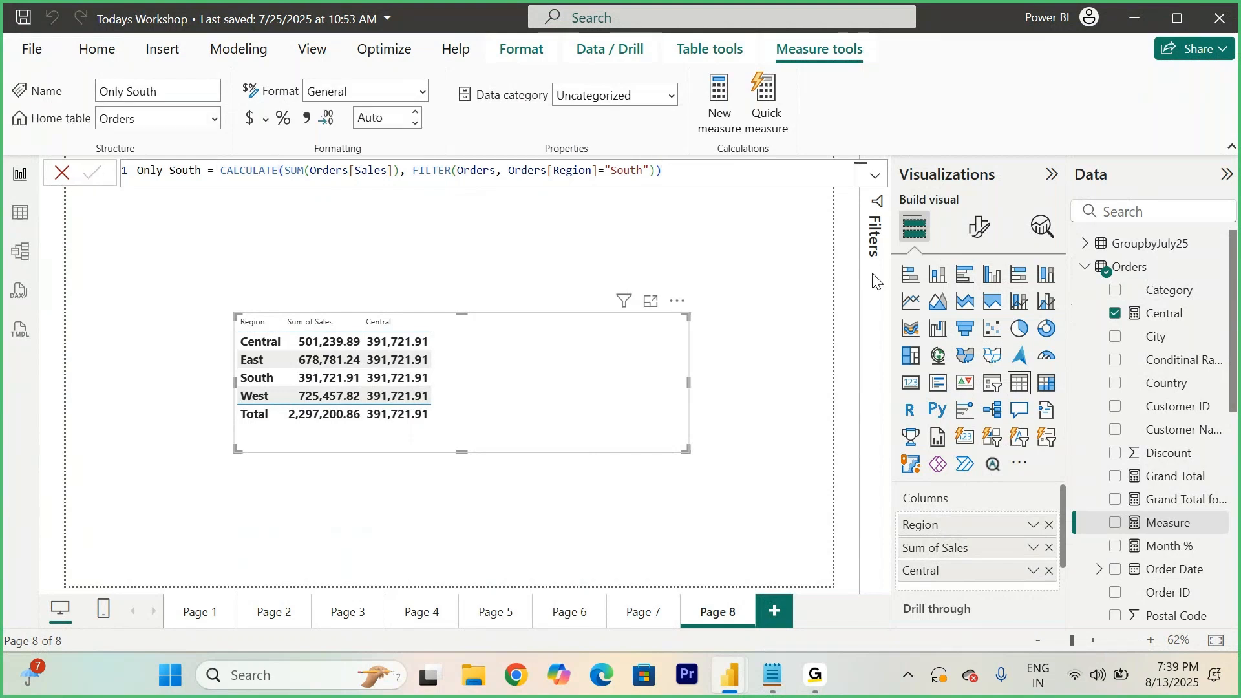
left_click_drag(1164, 549, 548, 425)
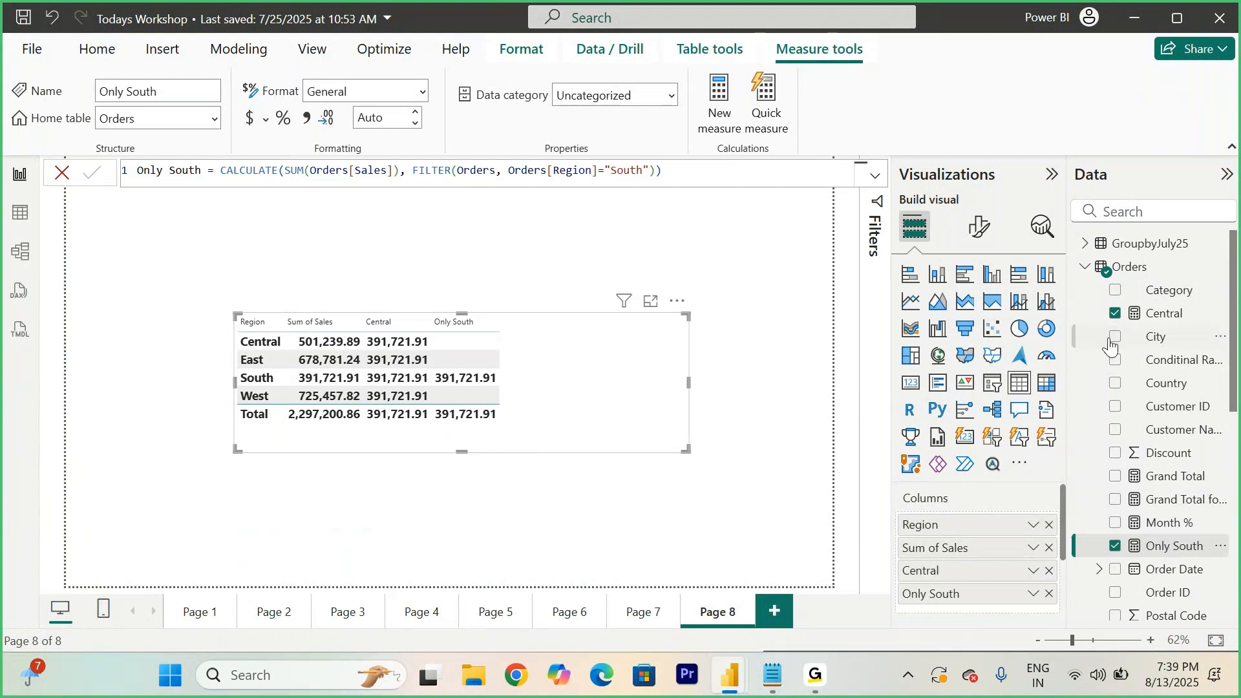
- Create a Zero Other Values measure: IF(ISBLANK([Only South]),0, [Only South]) and add it to the Region table
right_click(1140, 277)
left_click(533, 220)
type("Zero O")
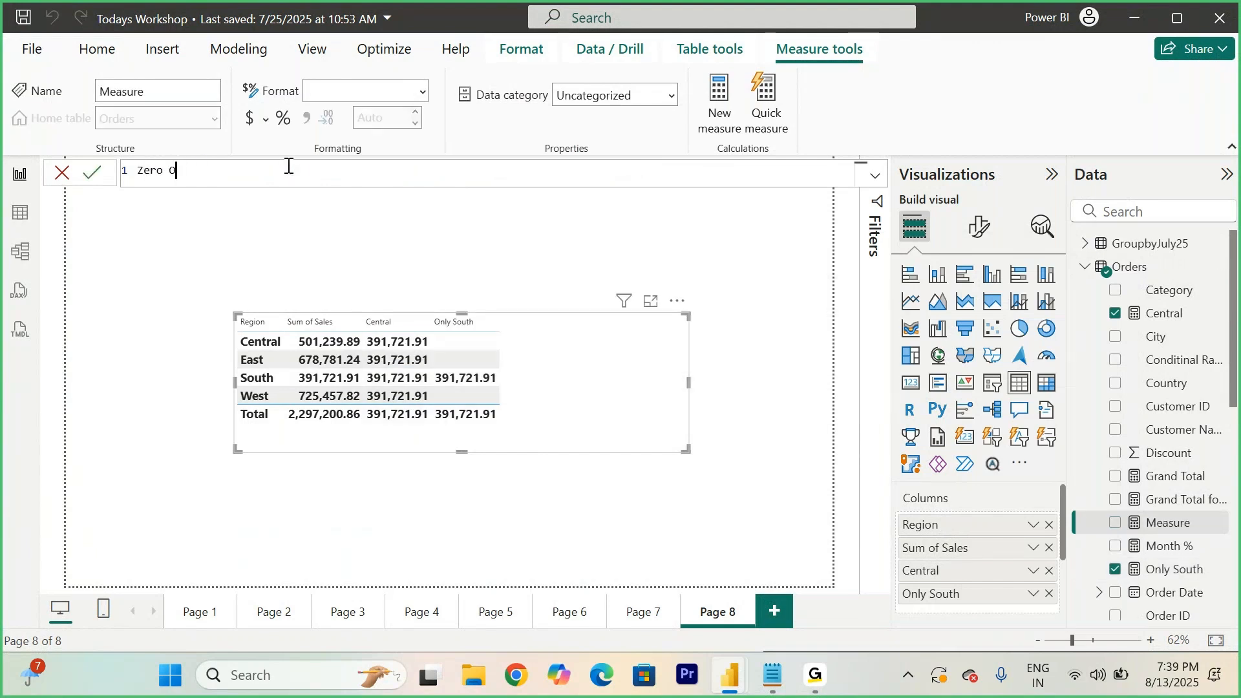
type("ther Valu")
type("if")
key("Tab")
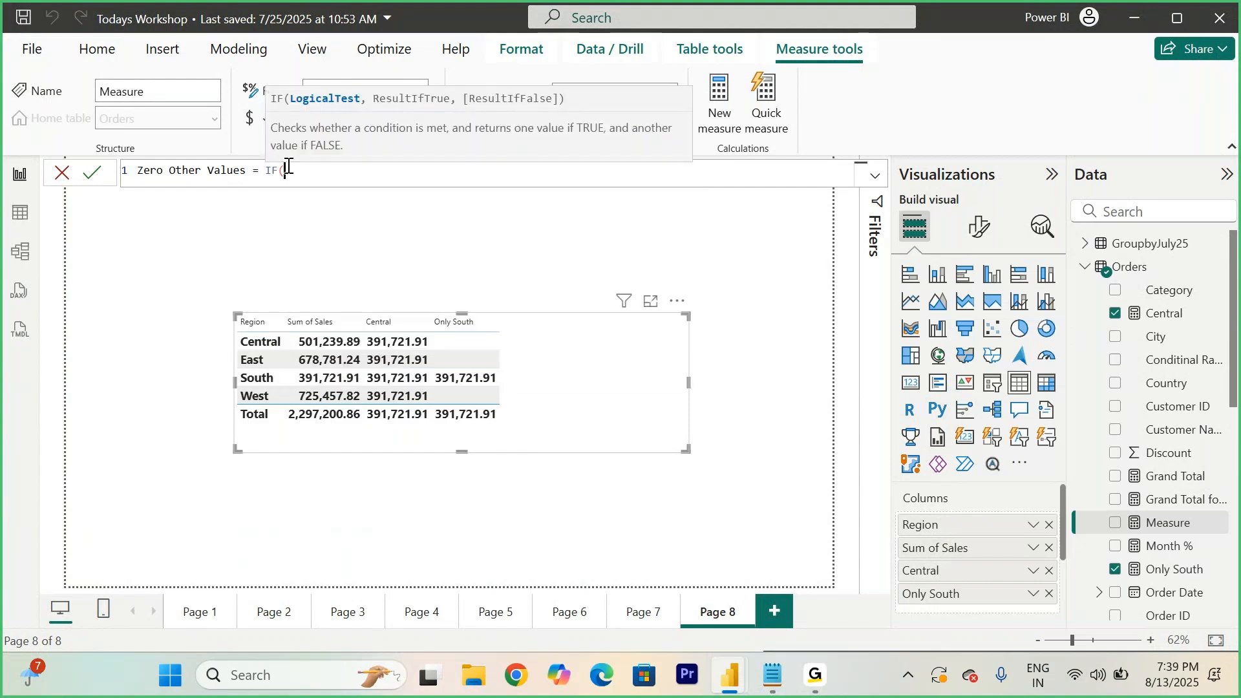
type("isbla")
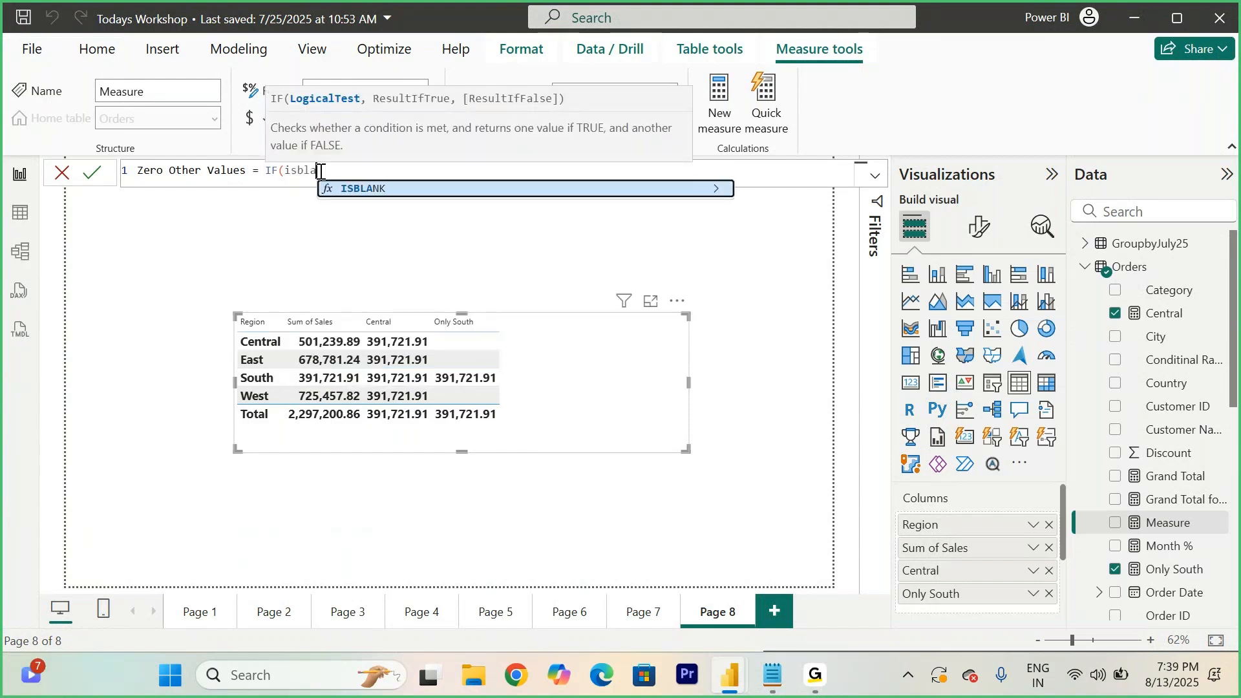
key("Tab")
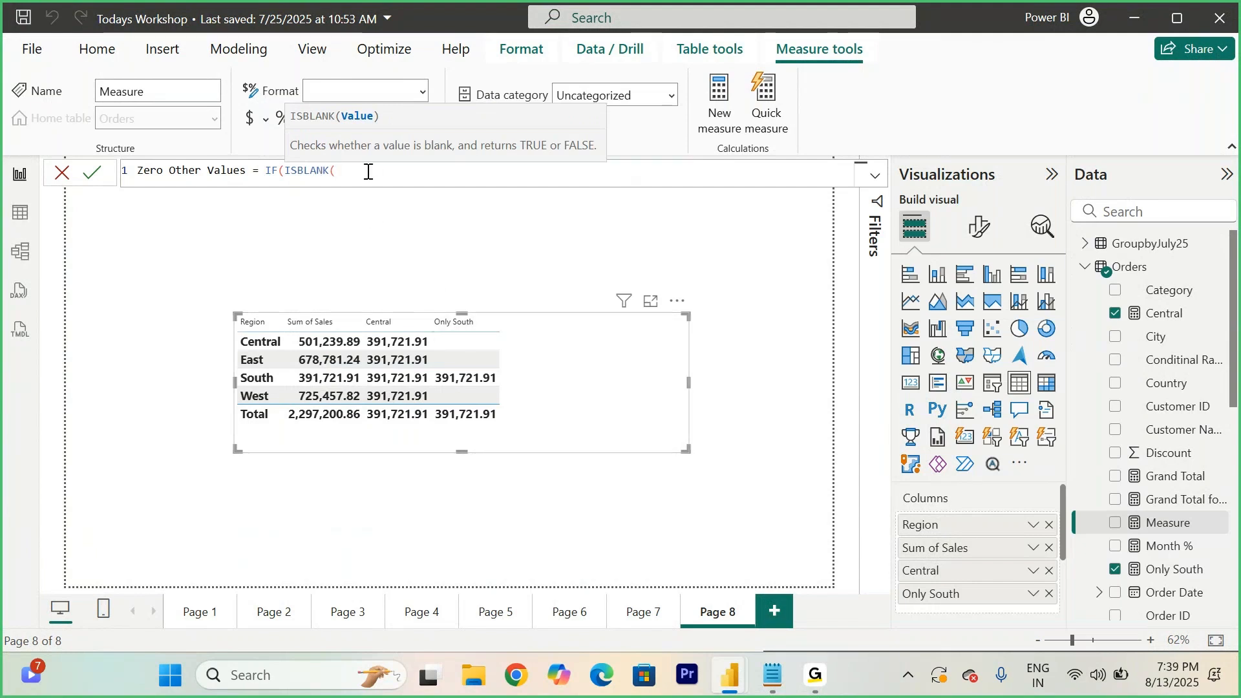
type("onl")
key("Tab")
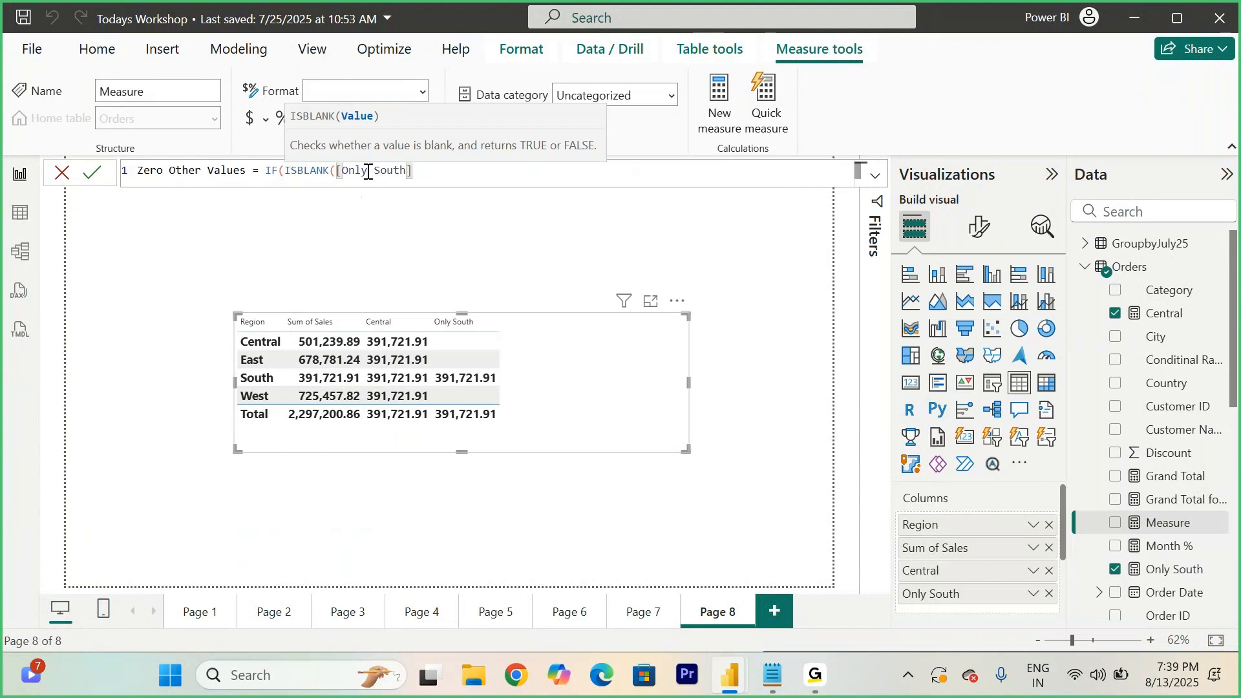
type("),")
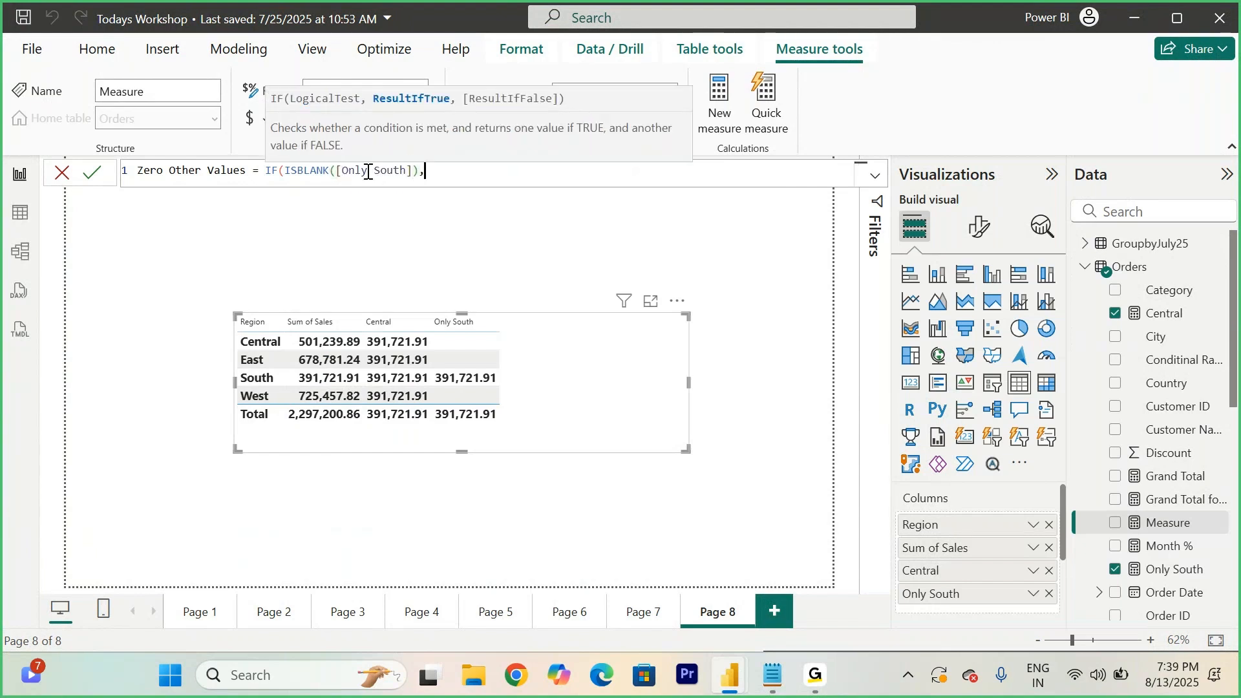
type("0,")
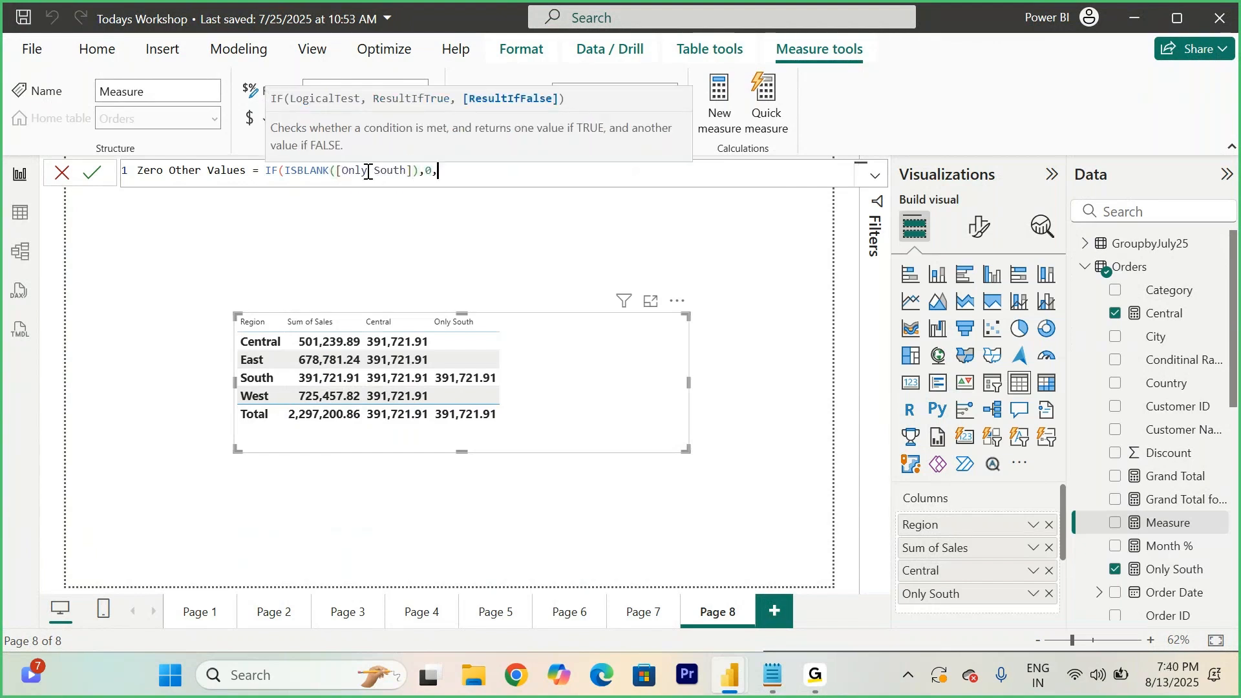
type(" [Only South]")
key("Tab")
type(")")
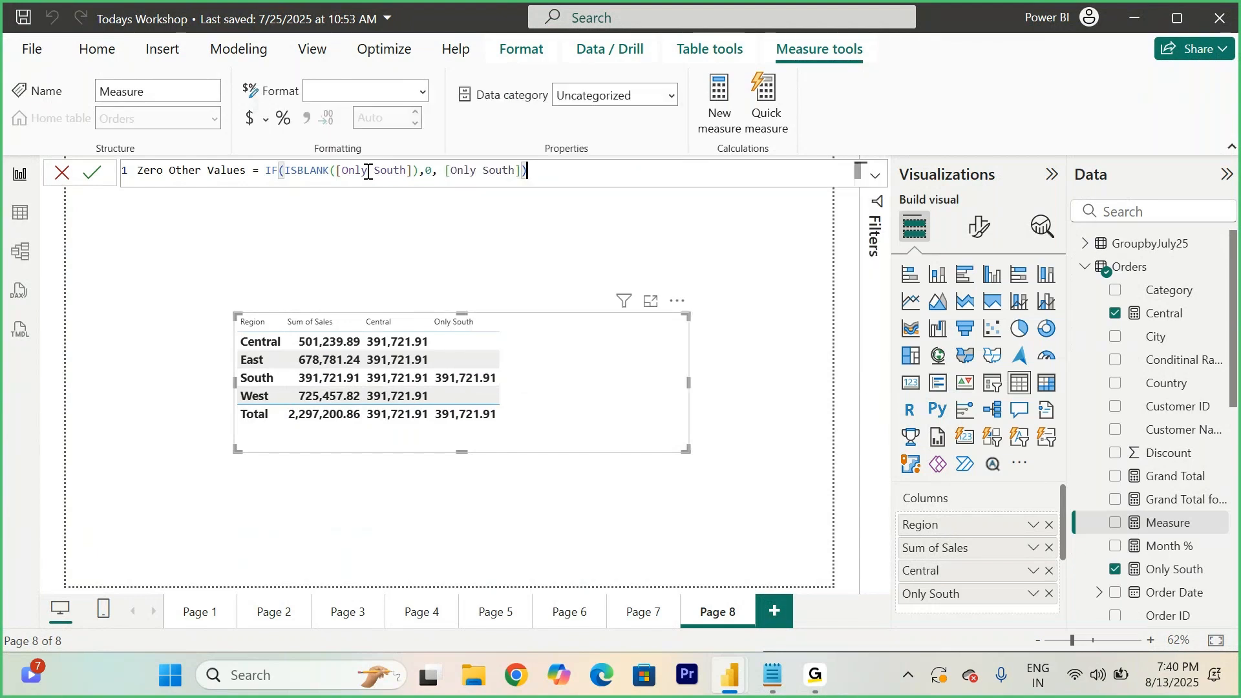
left_click(93, 172)
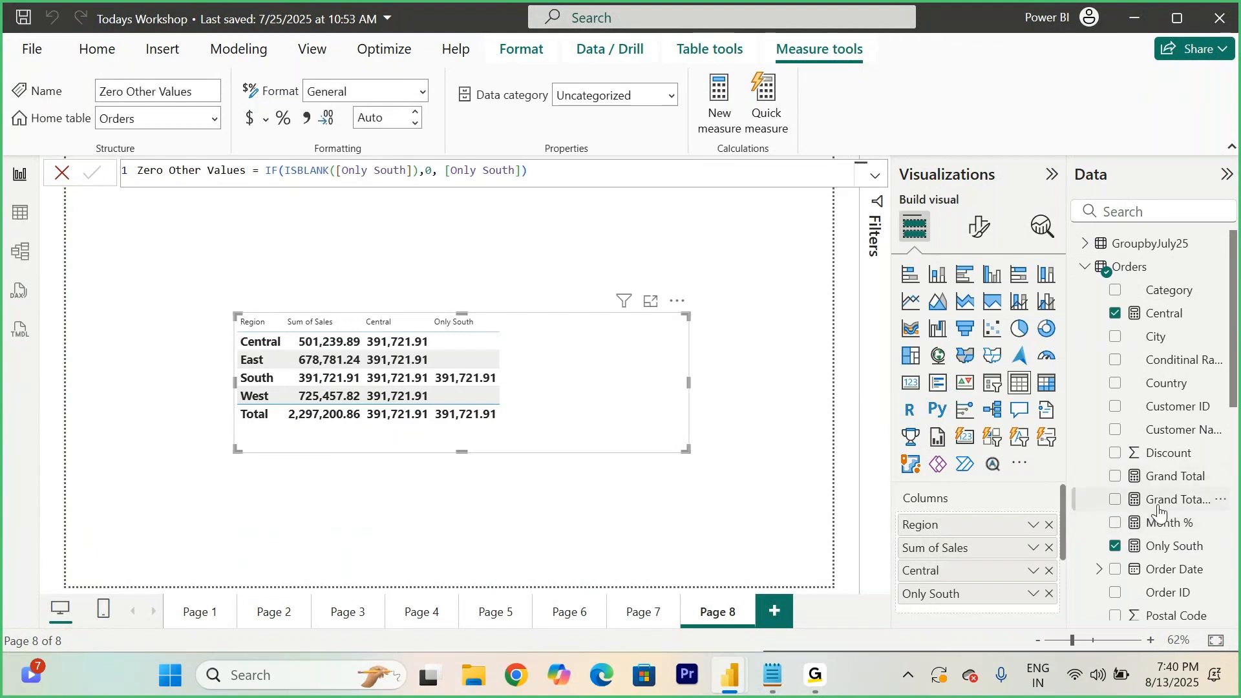
scroll(1159, 512, "down", 3)
scroll(1158, 512, "down", 5)
left_click_drag(1173, 561, 606, 415)
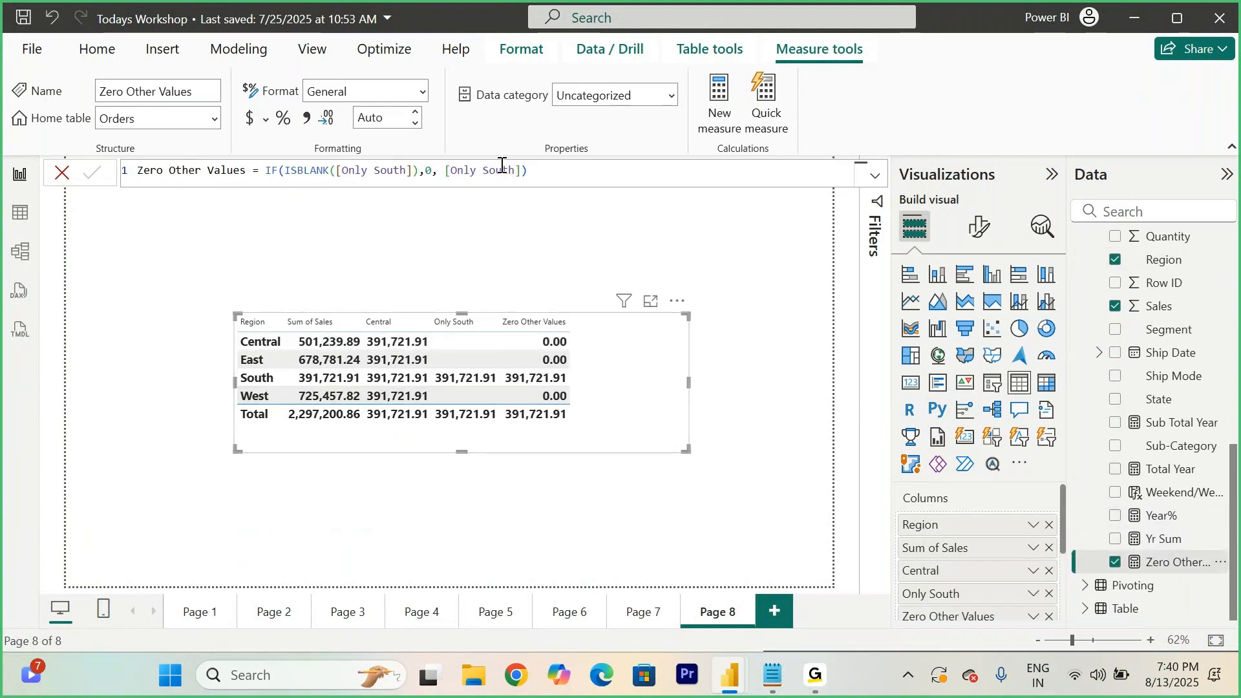
- Format the Zero Other Values measure as Whole number and enlarge the table visual
left_click(423, 93)
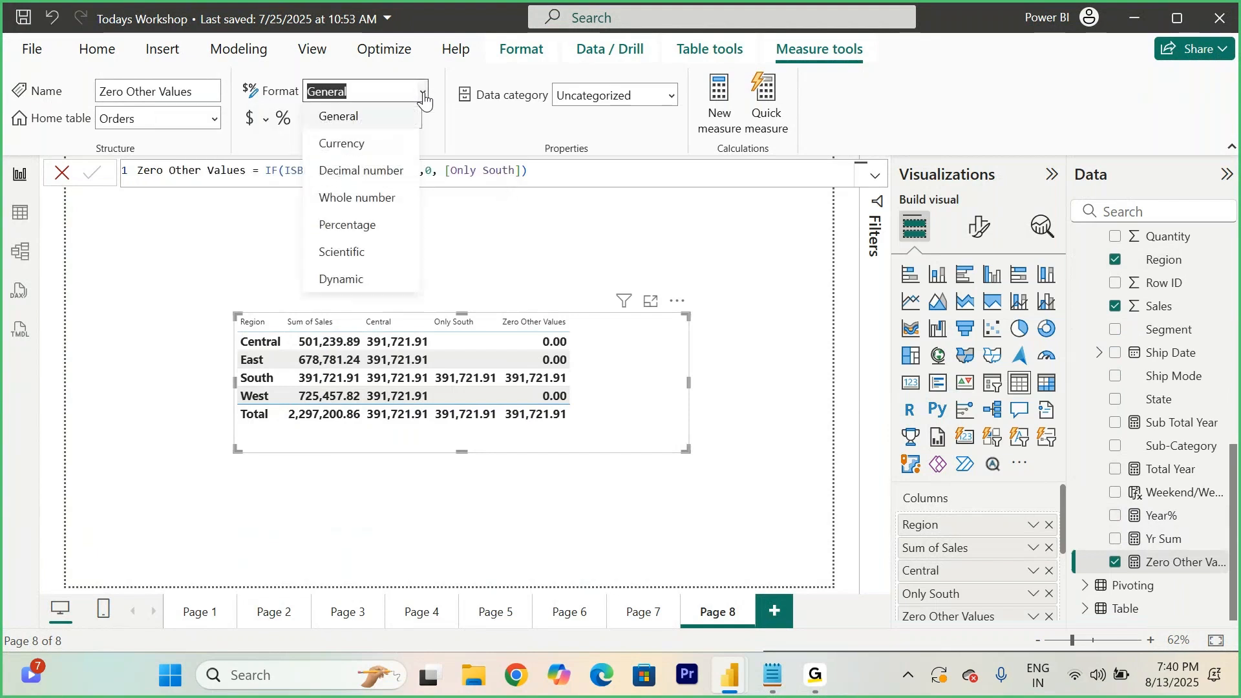
left_click(362, 200)
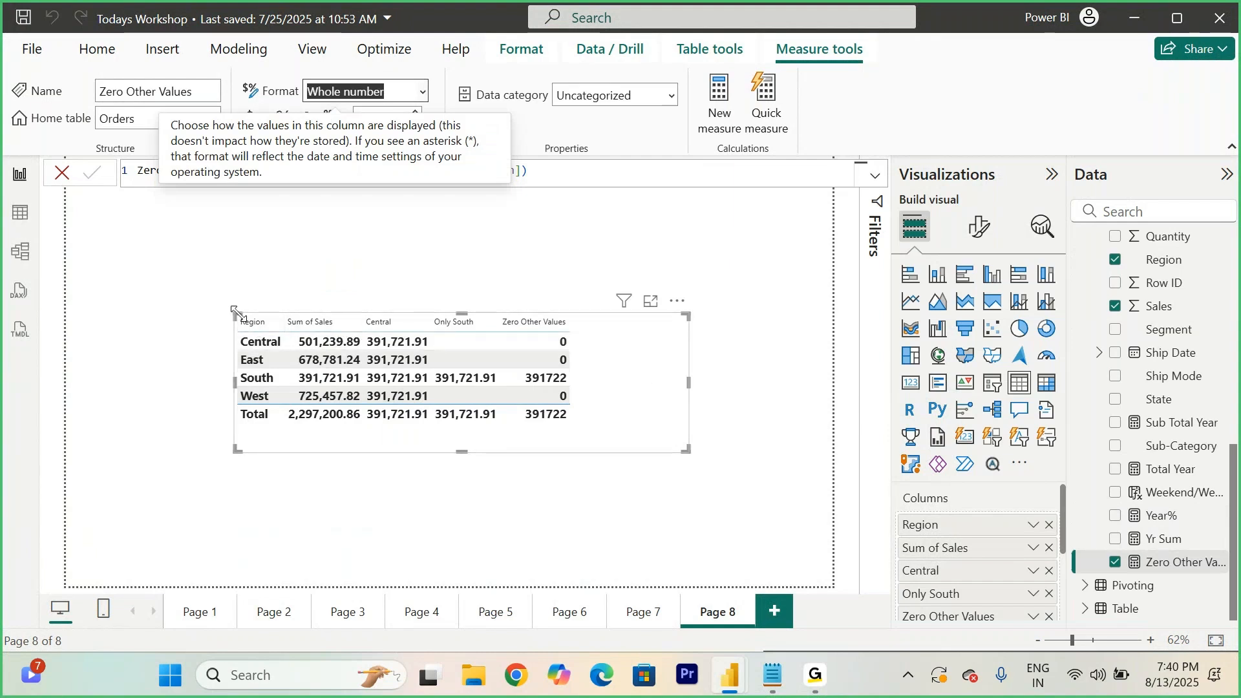
left_click_drag(237, 312, 157, 242)
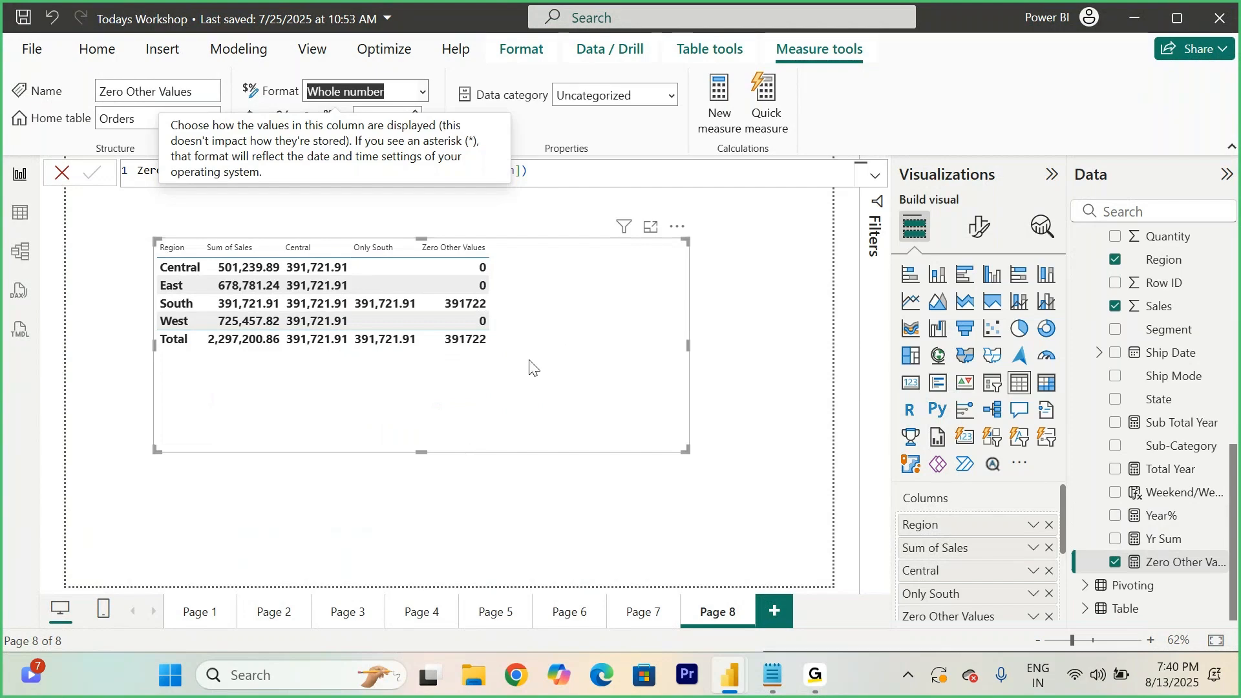
- Switch to the notes and scroll to the Start of Year and End of Year topic
left_click(772, 675)
scroll(626, 430, "down", 7)
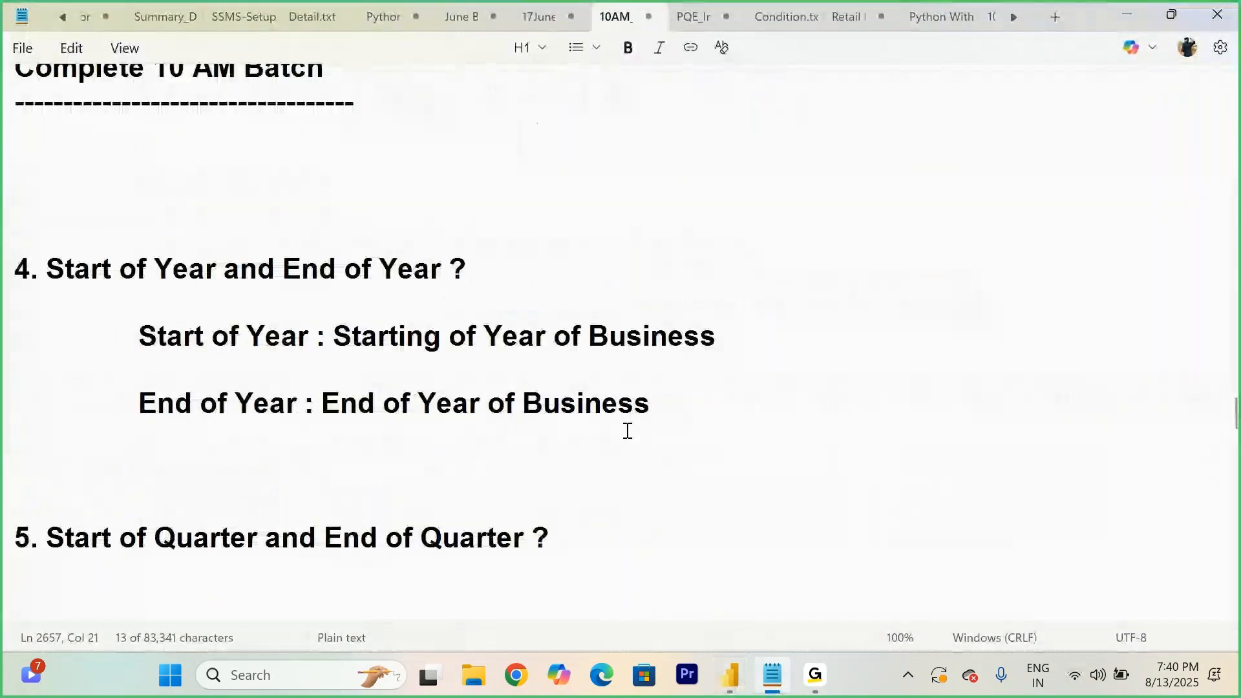
- Review the Start of Year and End of Year definitions in the class notes, highlighting both definition lines
scroll(627, 431, "down", 10)
scroll(627, 431, "up", 2)
scroll(627, 431, "up", 8)
scroll(627, 430, "down", 4)
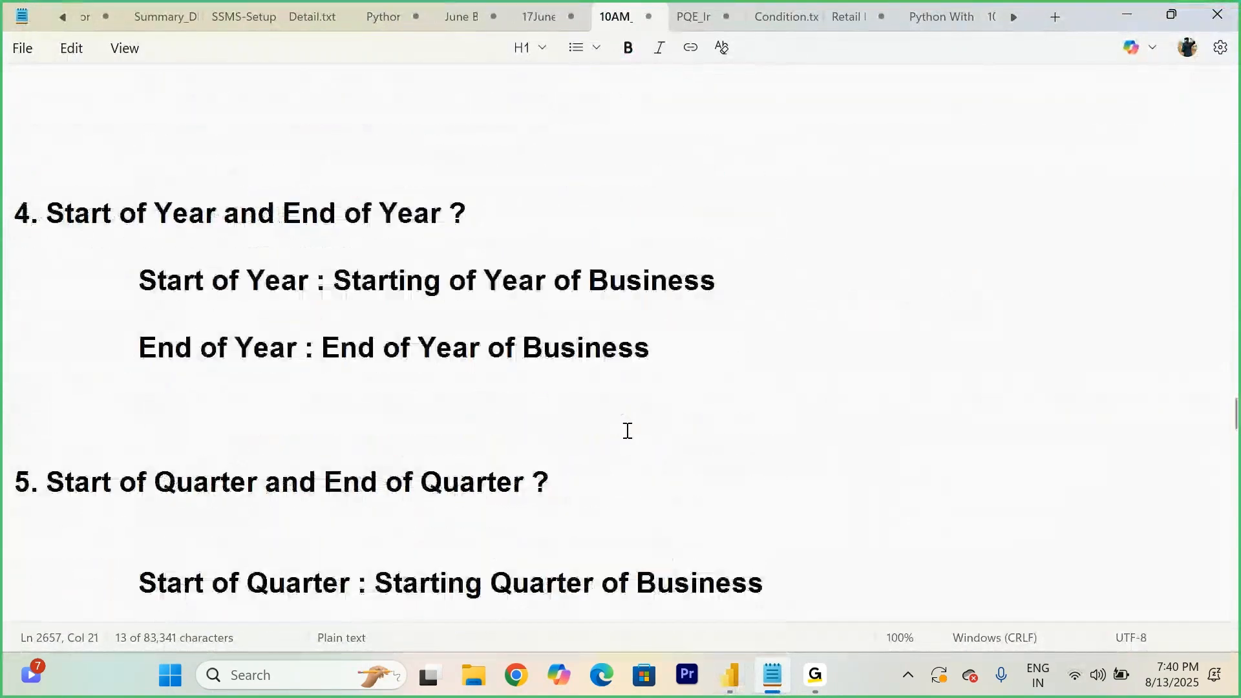
scroll(415, 299, "up", 3)
left_click(570, 159)
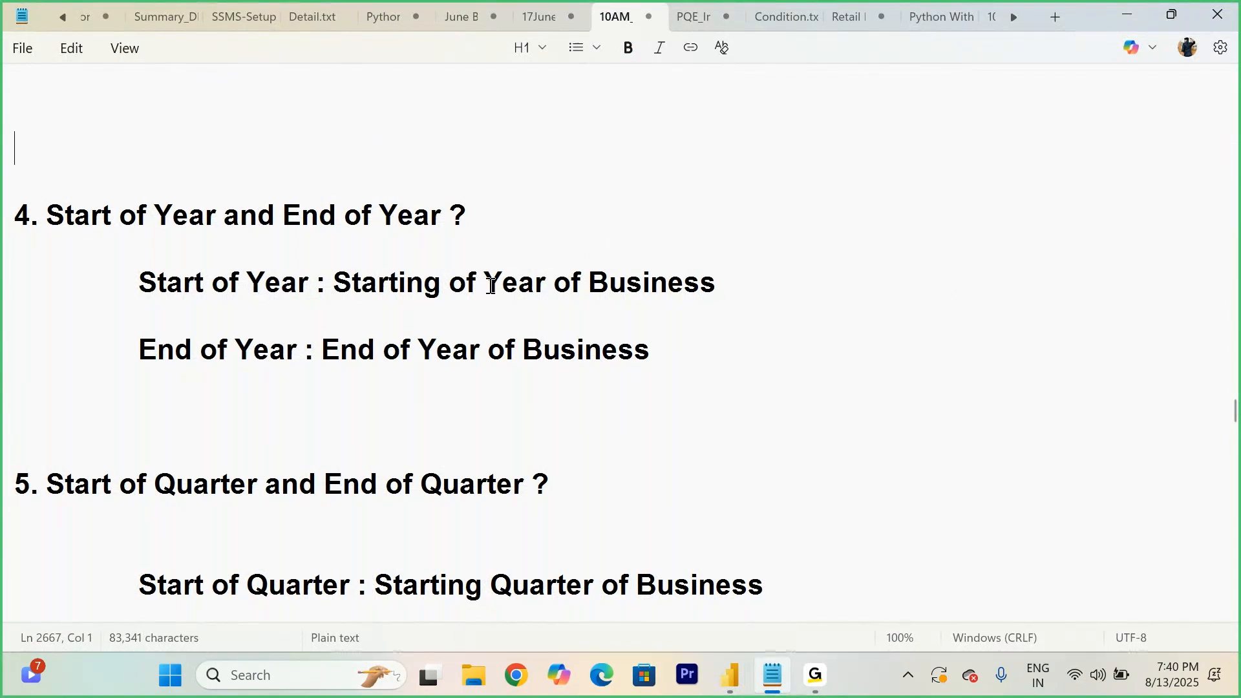
left_click_drag(702, 307, 234, 296)
left_click_drag(669, 344, 192, 360)
left_click(609, 410)
scroll(610, 410, "down", 1)
scroll(609, 411, "down", 12)
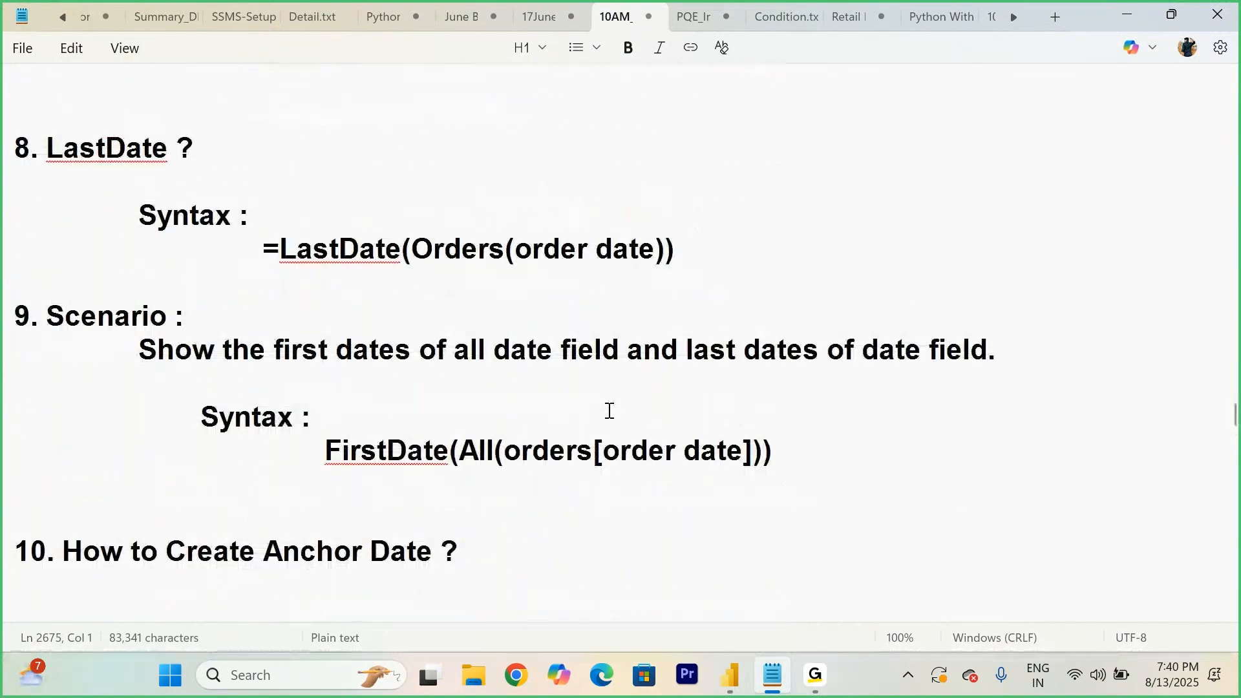
scroll(610, 410, "down", 3)
scroll(609, 410, "up", 8)
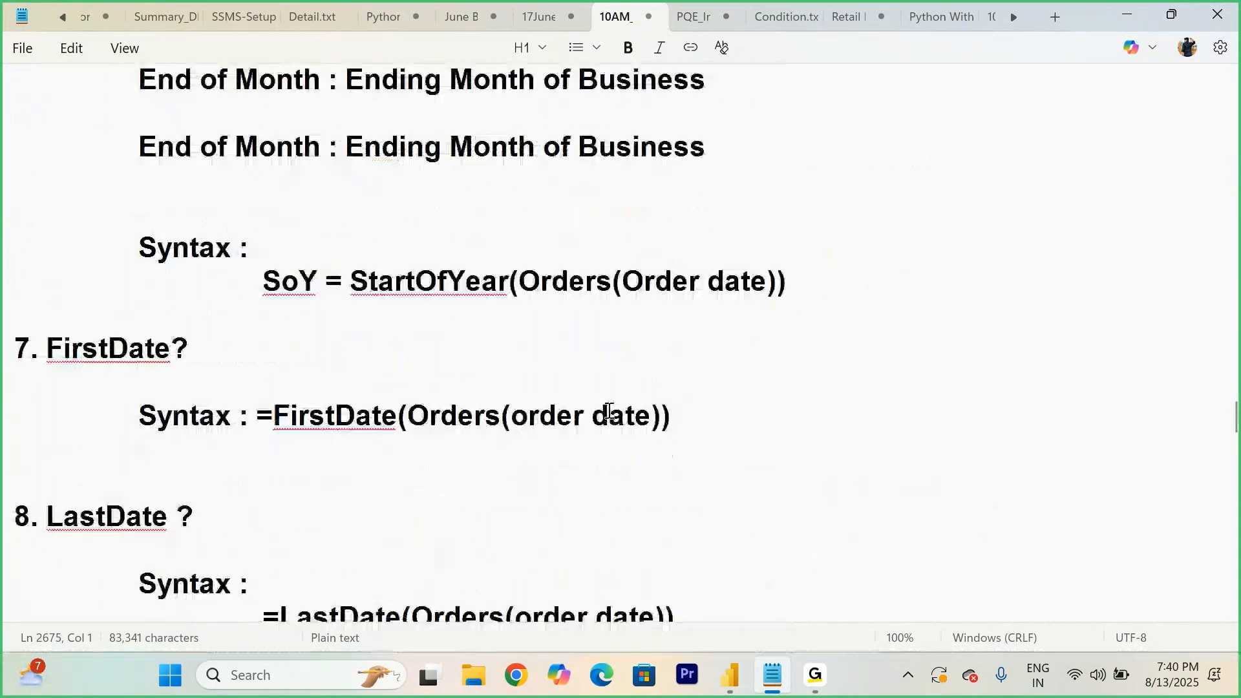
scroll(610, 411, "up", 10)
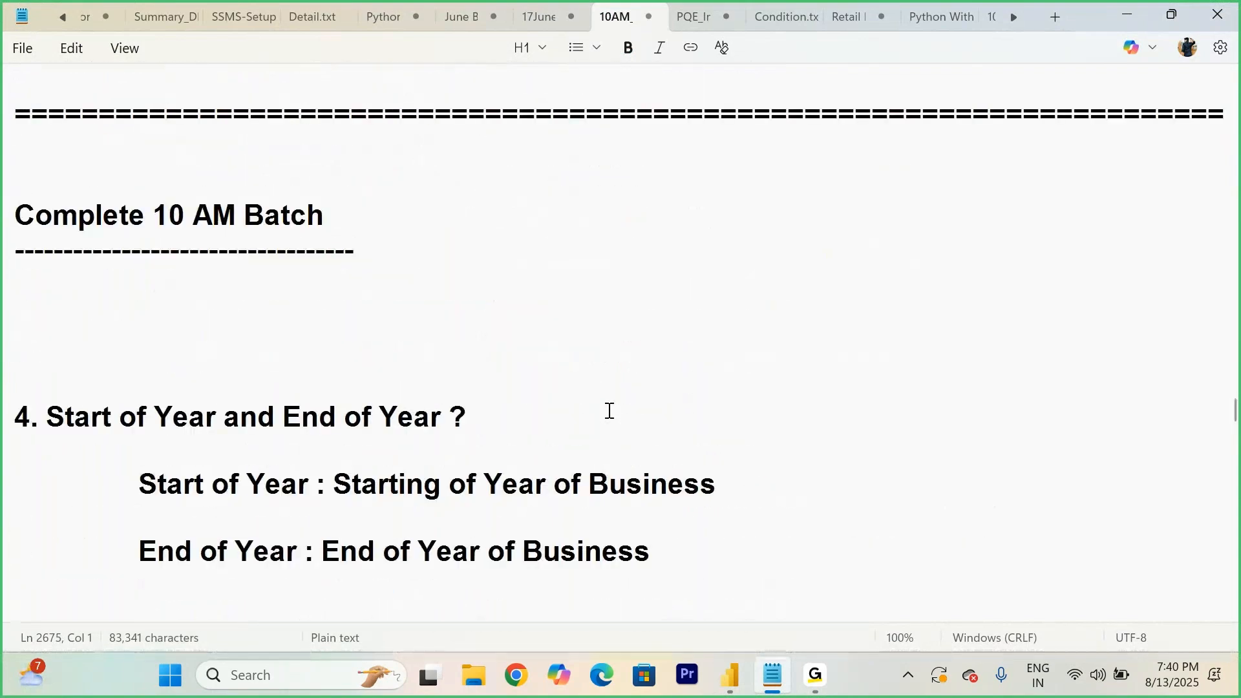
scroll(609, 410, "down", 3)
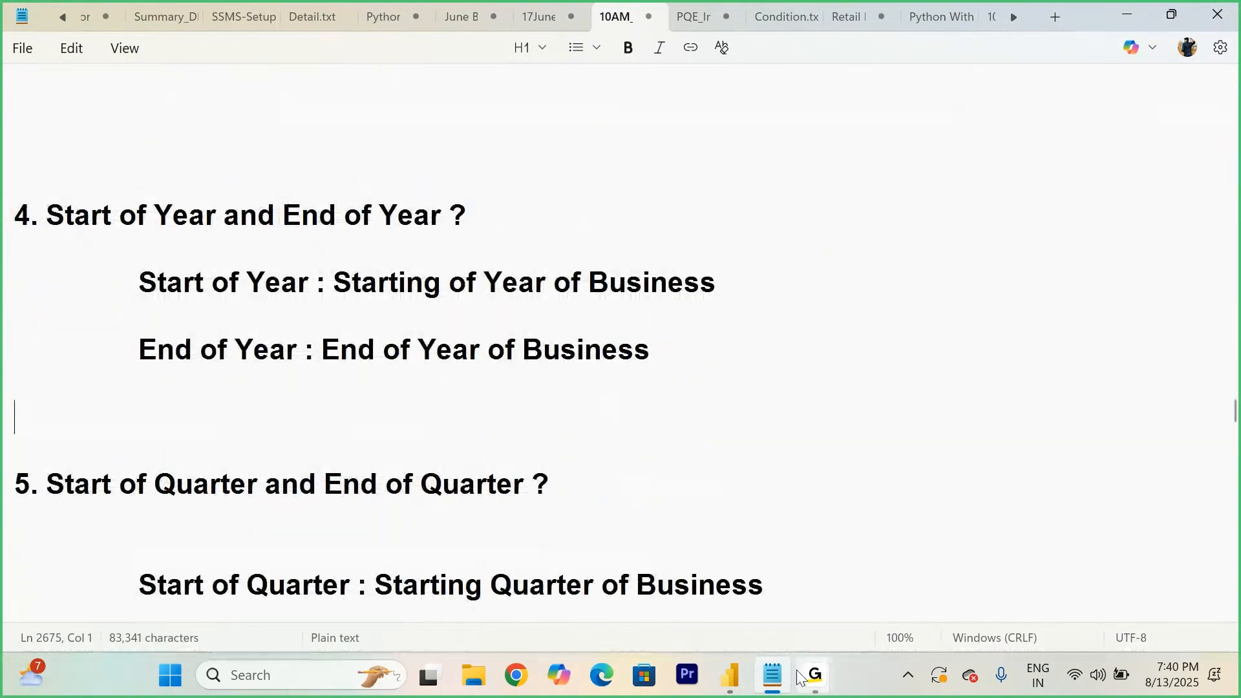
- In the Todays Workshop table view, add a calculated column to Orders: start of year = STARTOFYEAR(Orders[Order Date])
mouse_move(730, 675)
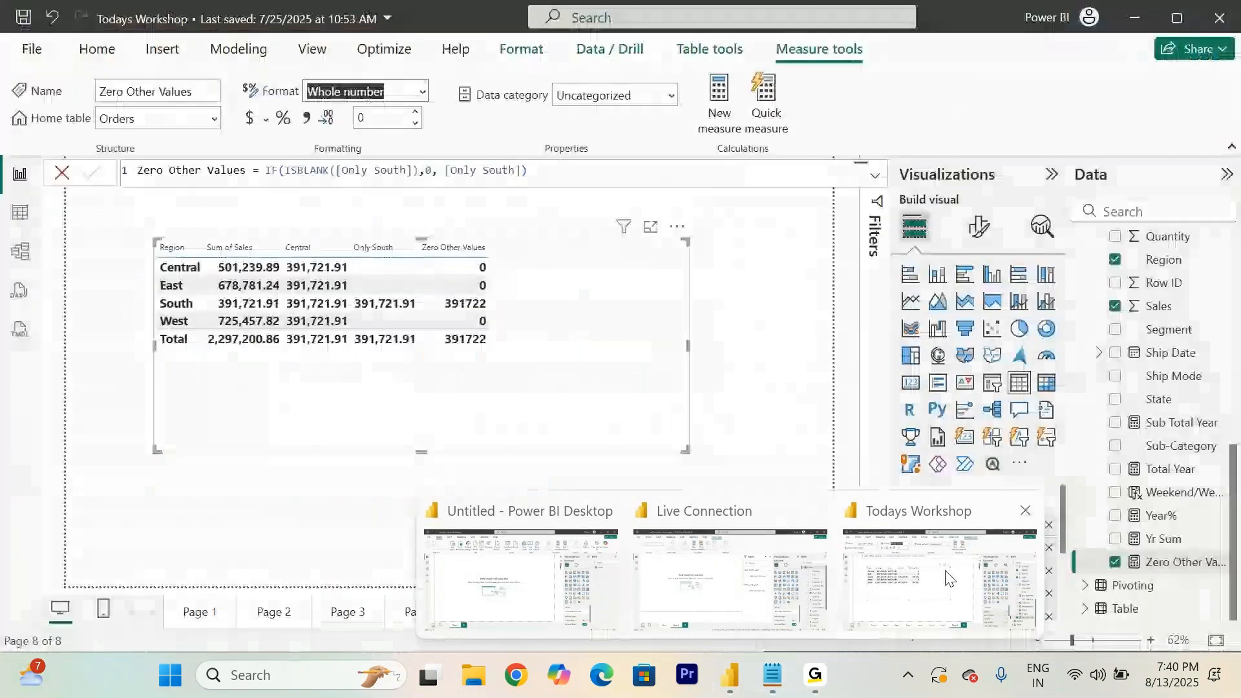
left_click(947, 577)
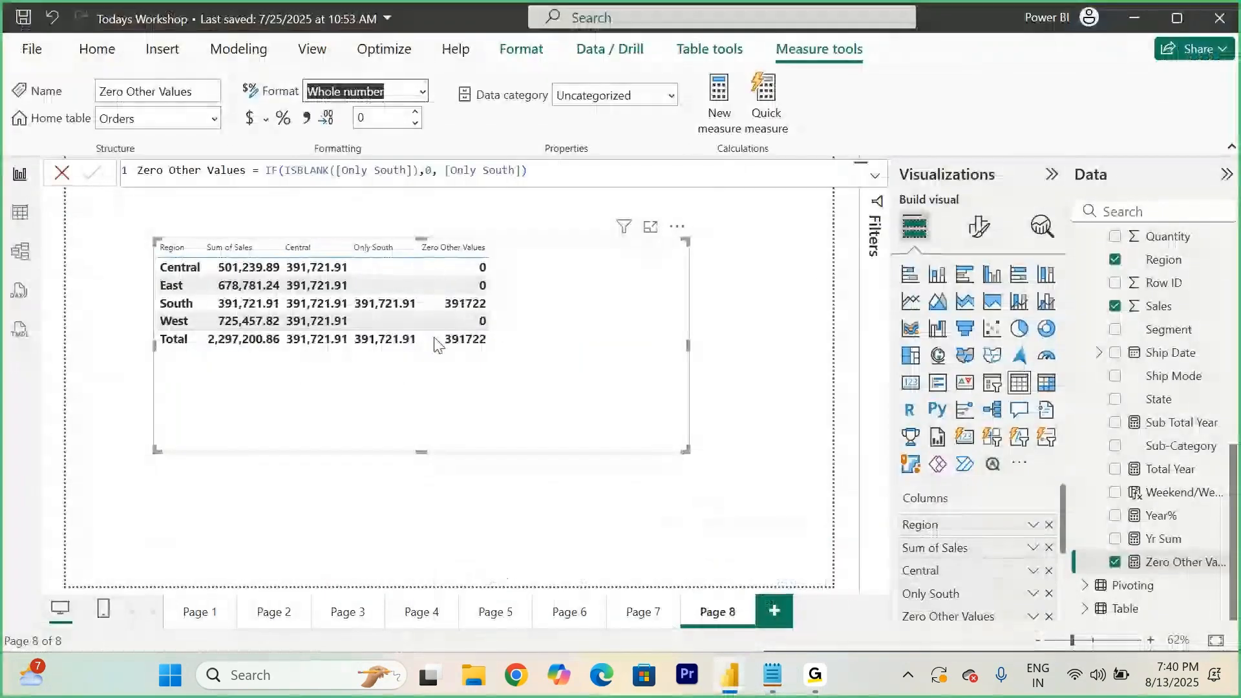
left_click(21, 218)
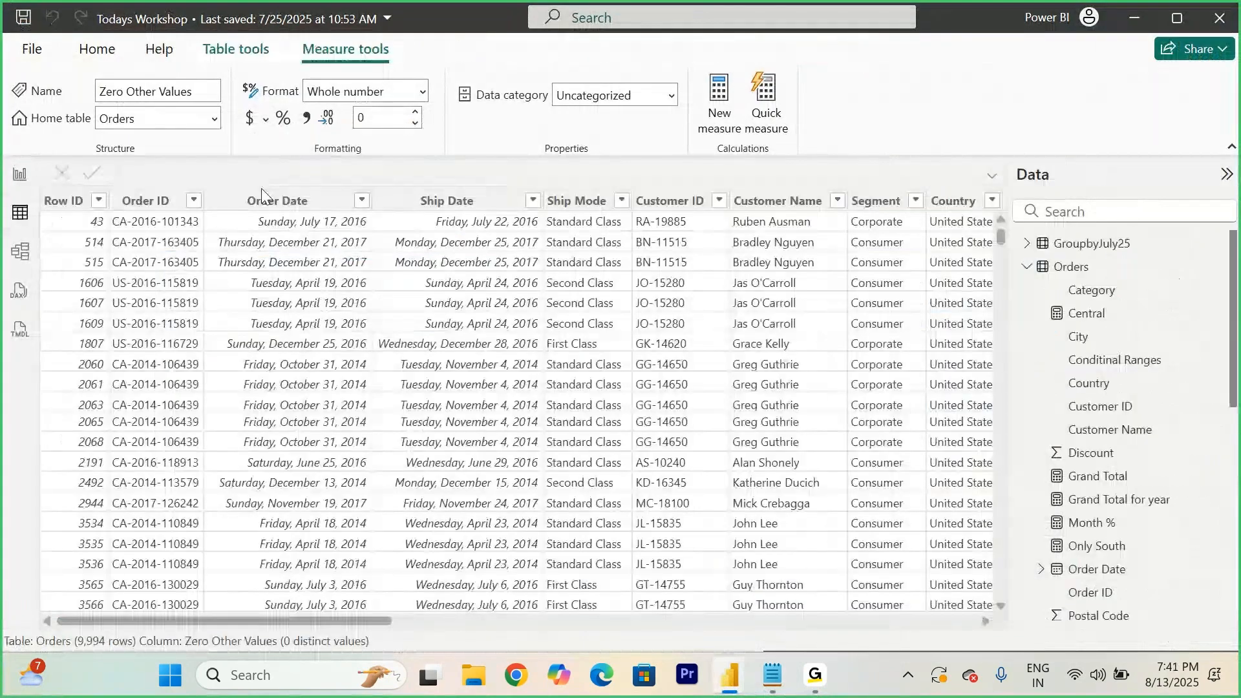
left_click_drag(261, 621, 844, 621)
right_click(1079, 268)
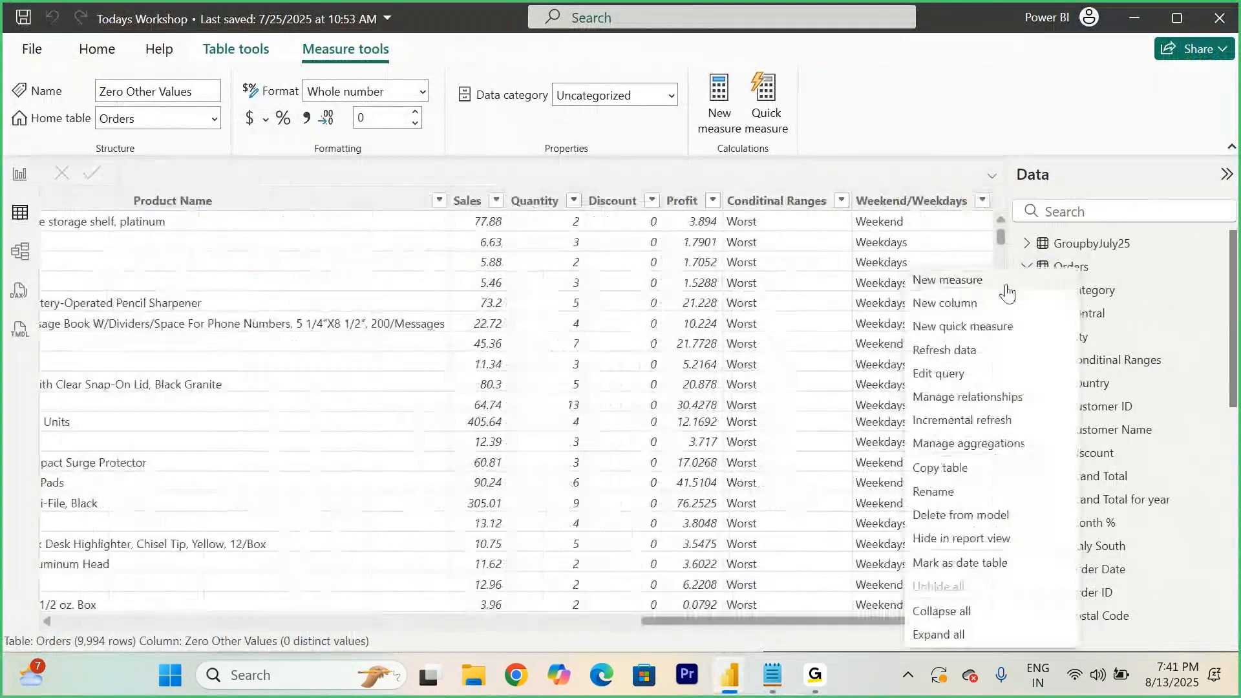
left_click(945, 304)
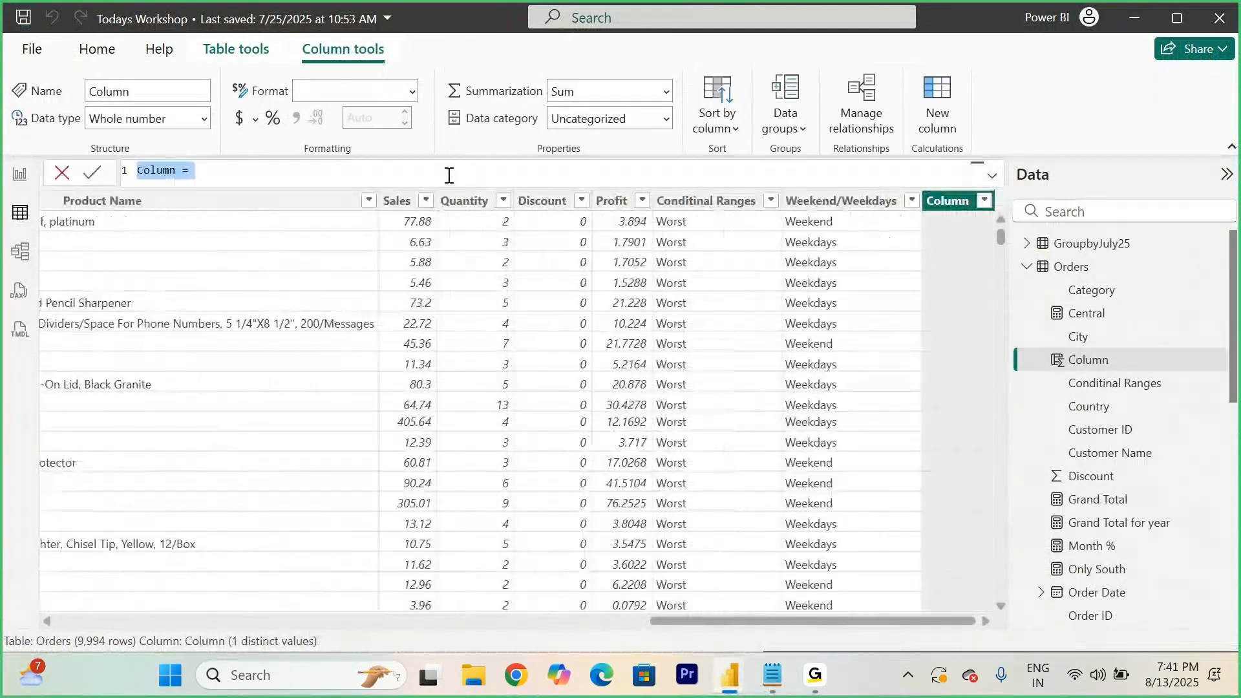
type("start of year ")
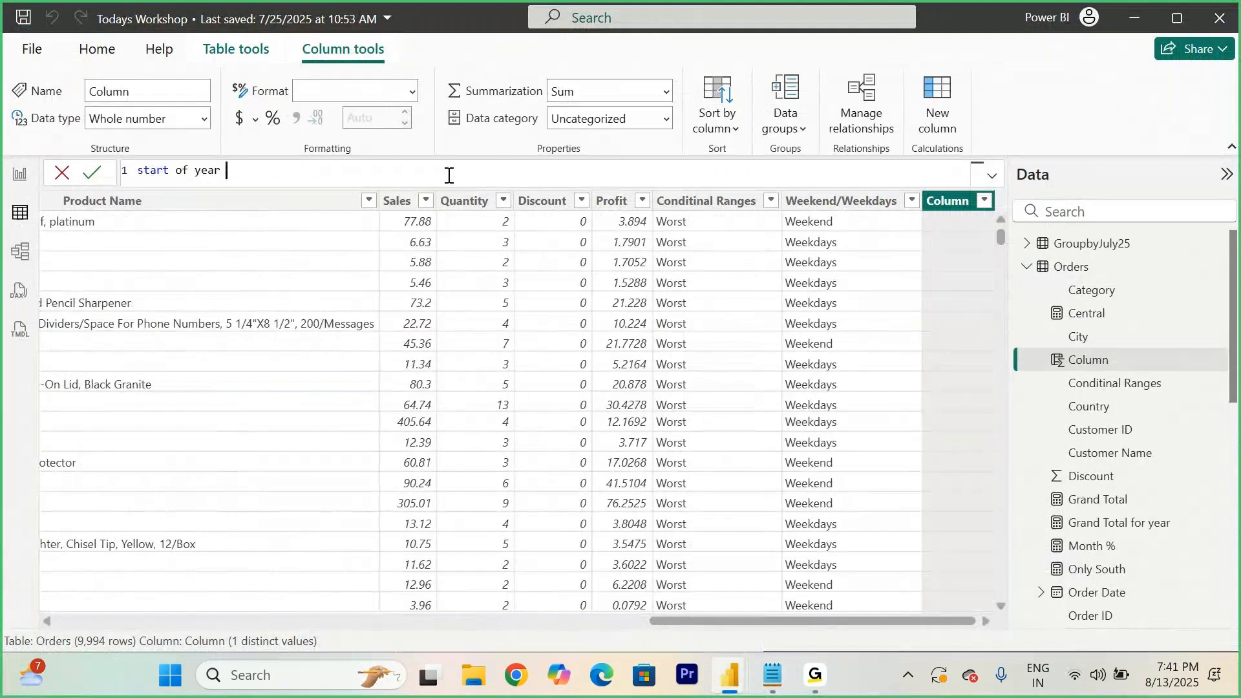
type("= start")
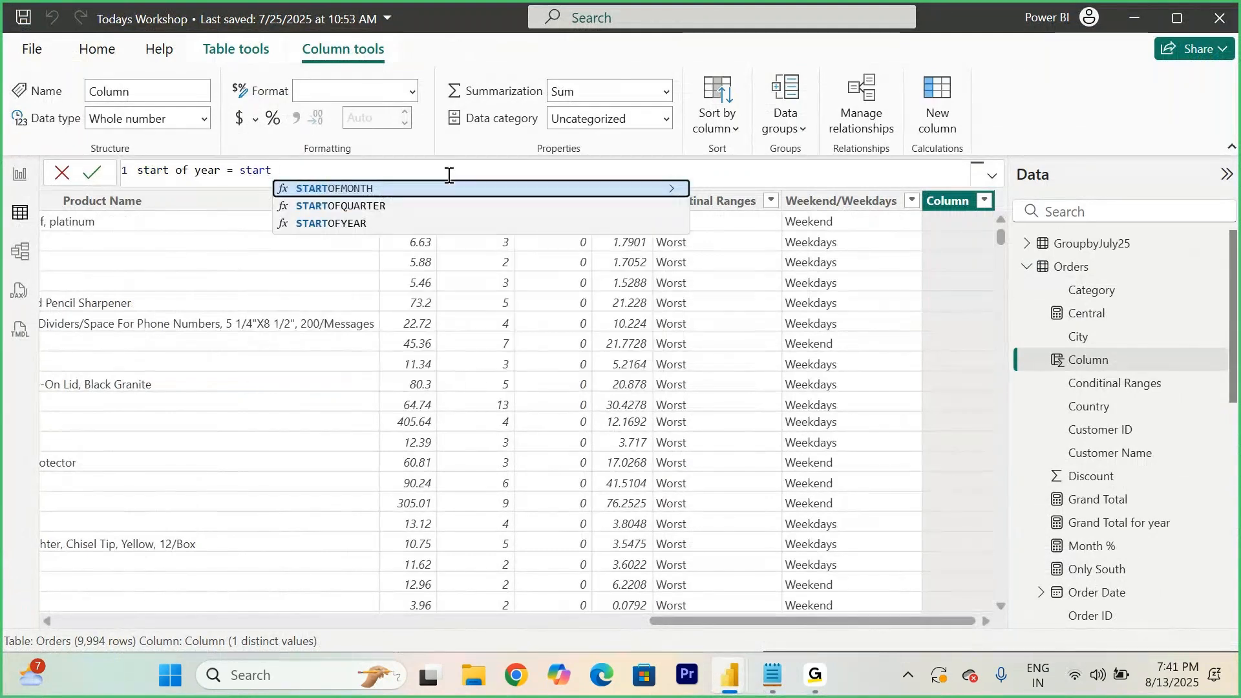
key("Down")
key("Down")
key("Tab")
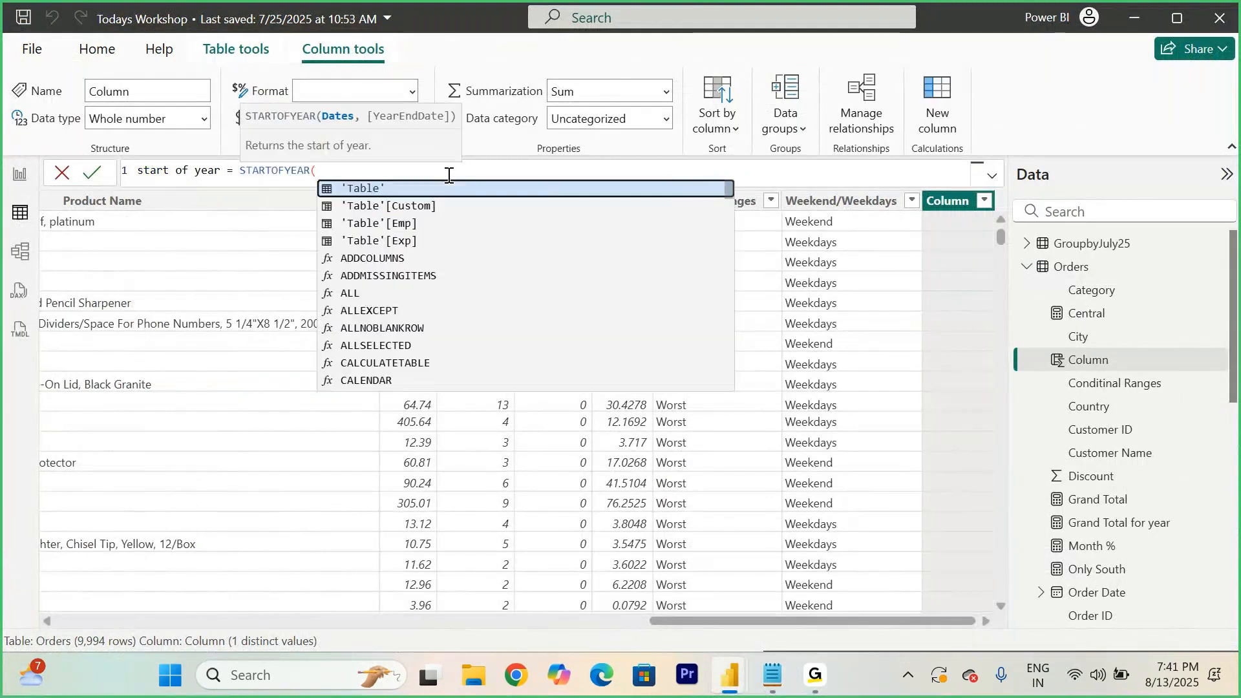
type("order")
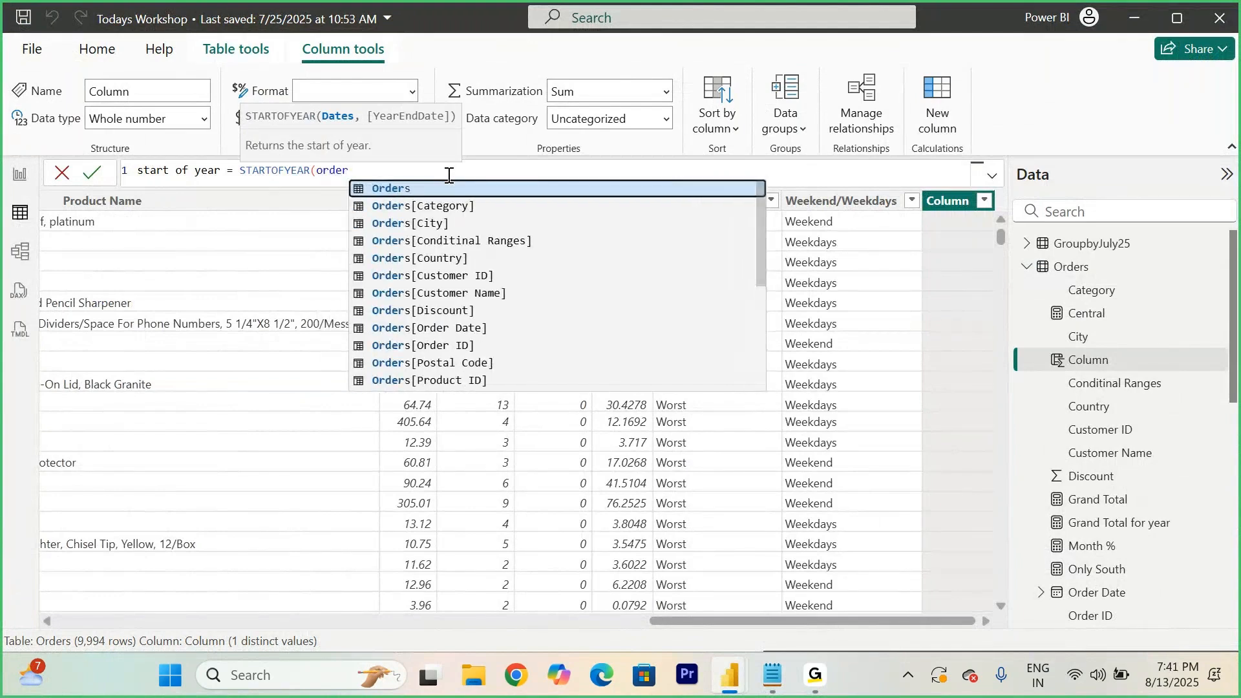
key("Down")
key("Down")
key("Down")
key("Down")
key("Down")
key("Down")
key("Down")
key("Down")
key("Tab")
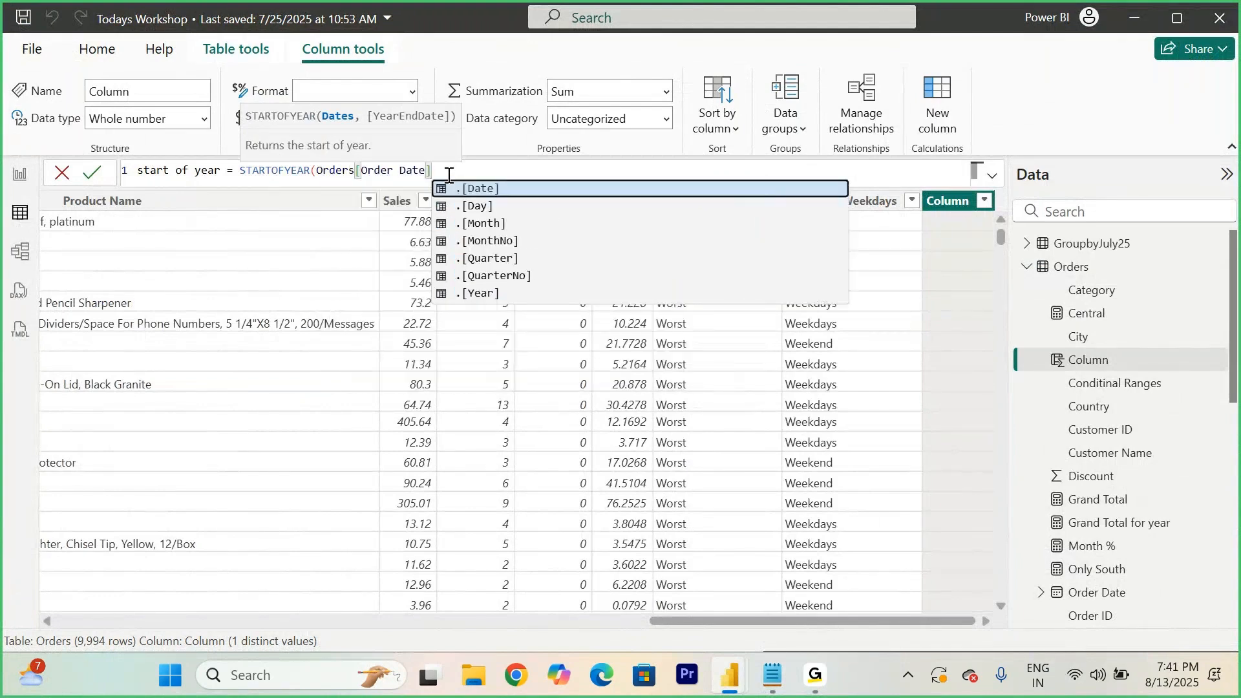
type(")")
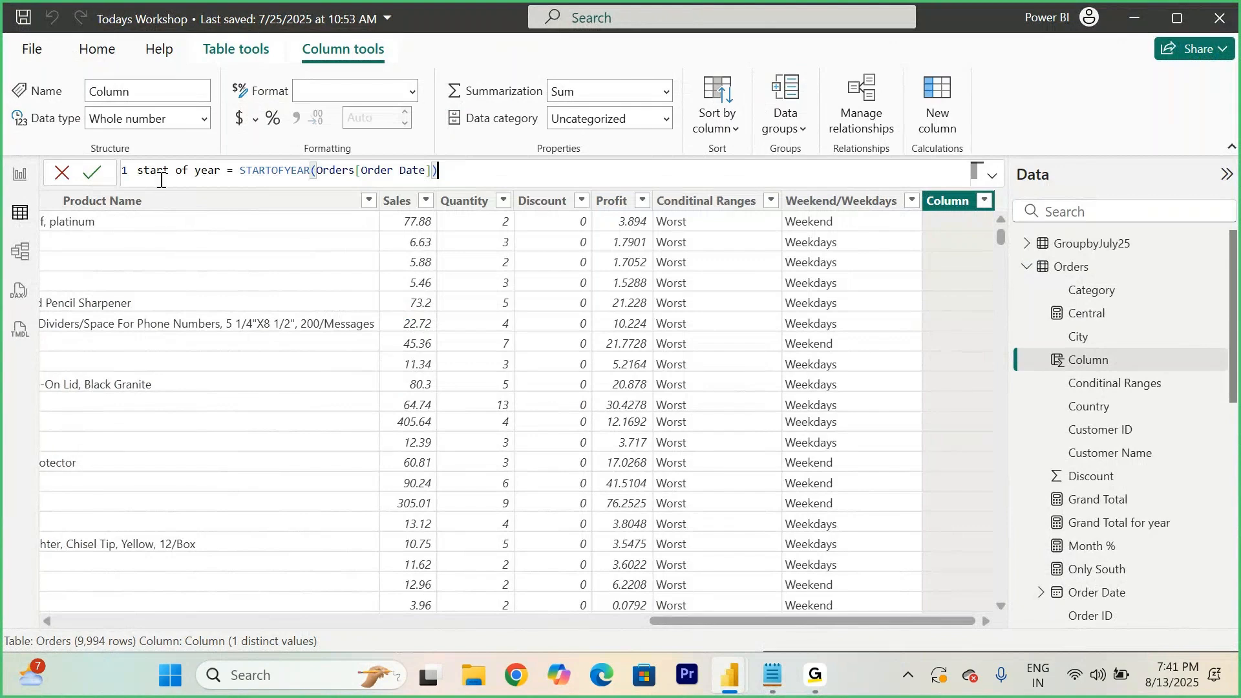
left_click(91, 173)
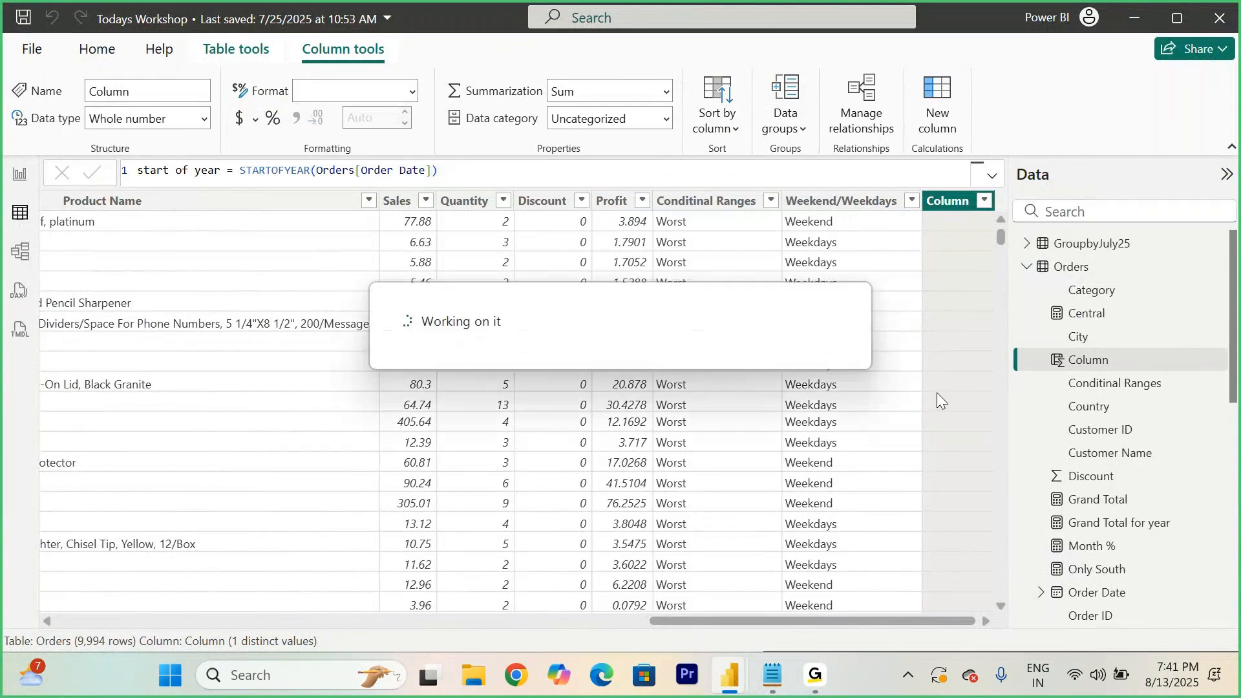
- Change the start of year column's data type to Date
left_click(984, 201)
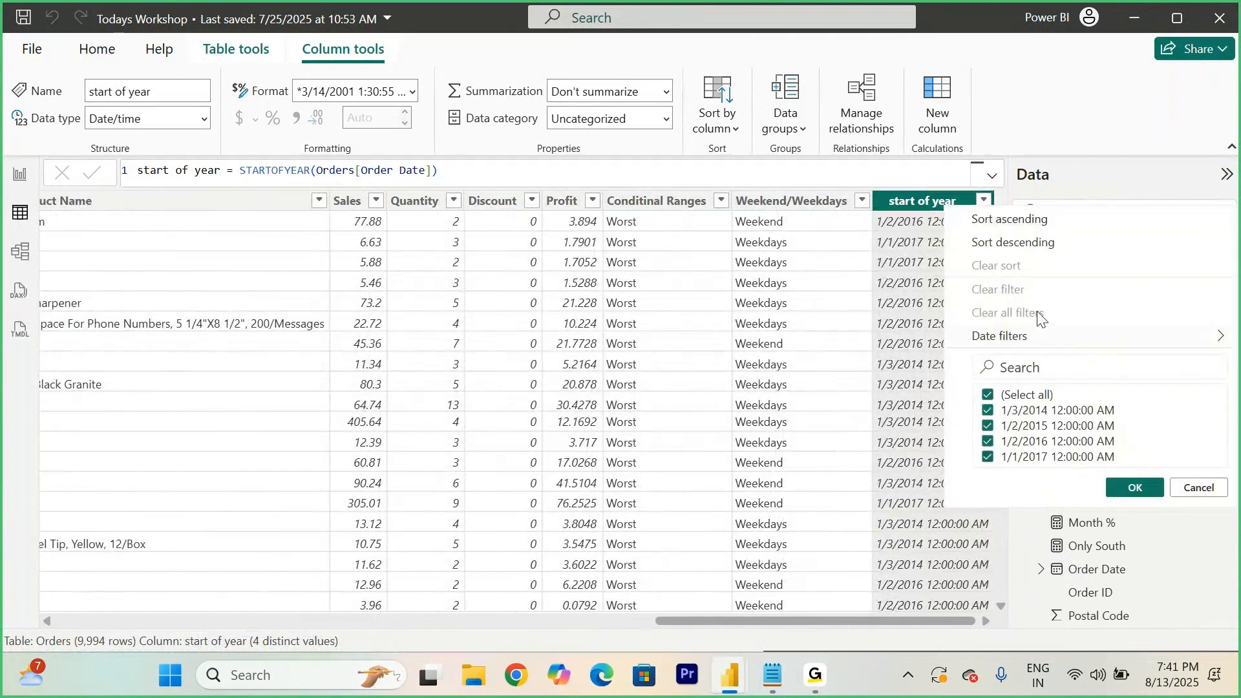
left_click(1000, 336)
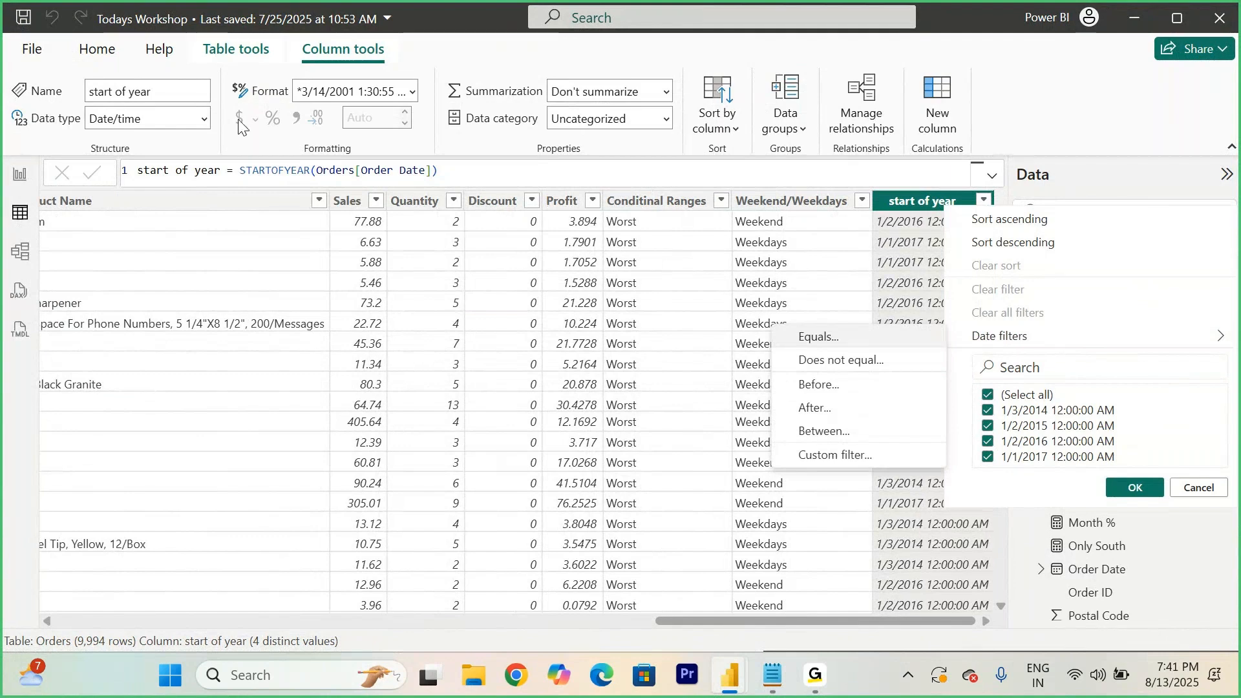
left_click(203, 120)
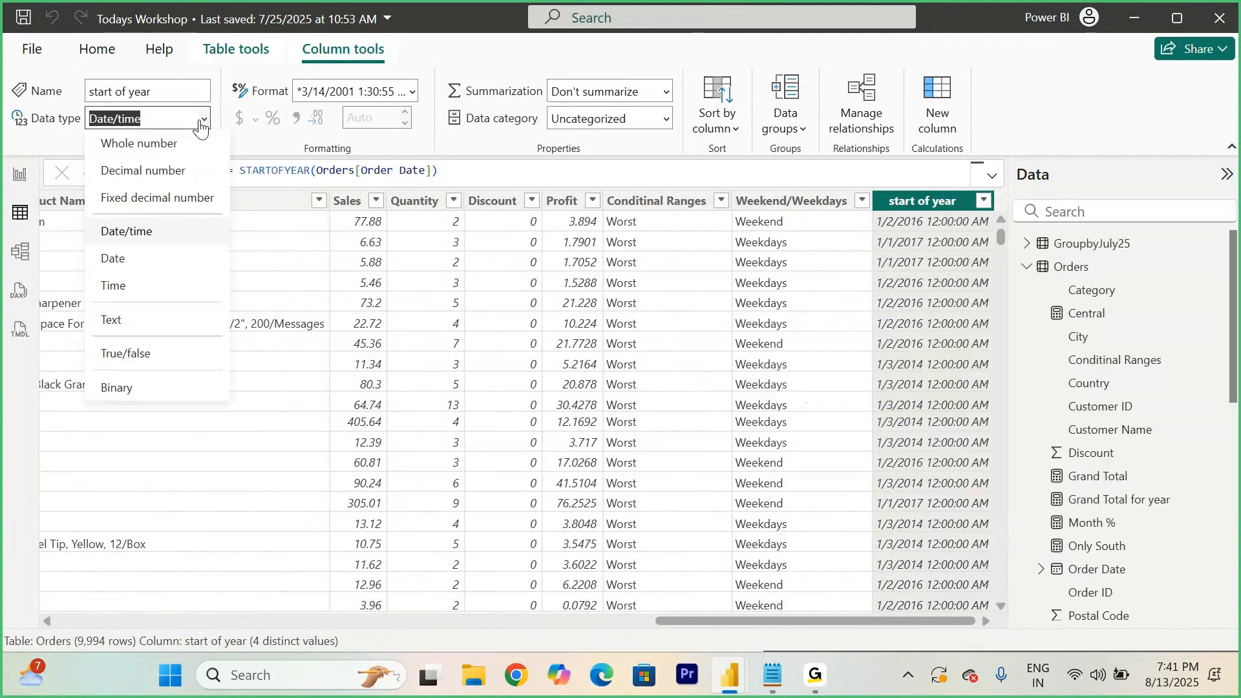
left_click(132, 264)
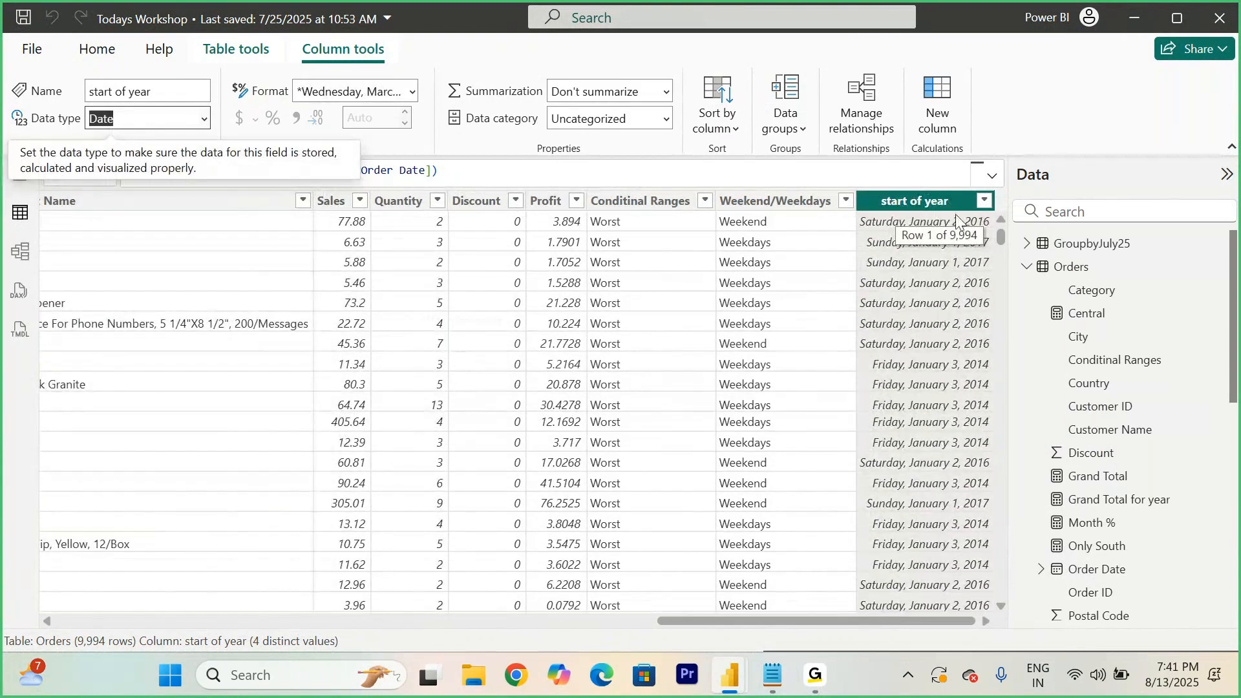
scroll(939, 374, "down", 7)
scroll(940, 372, "up", 7)
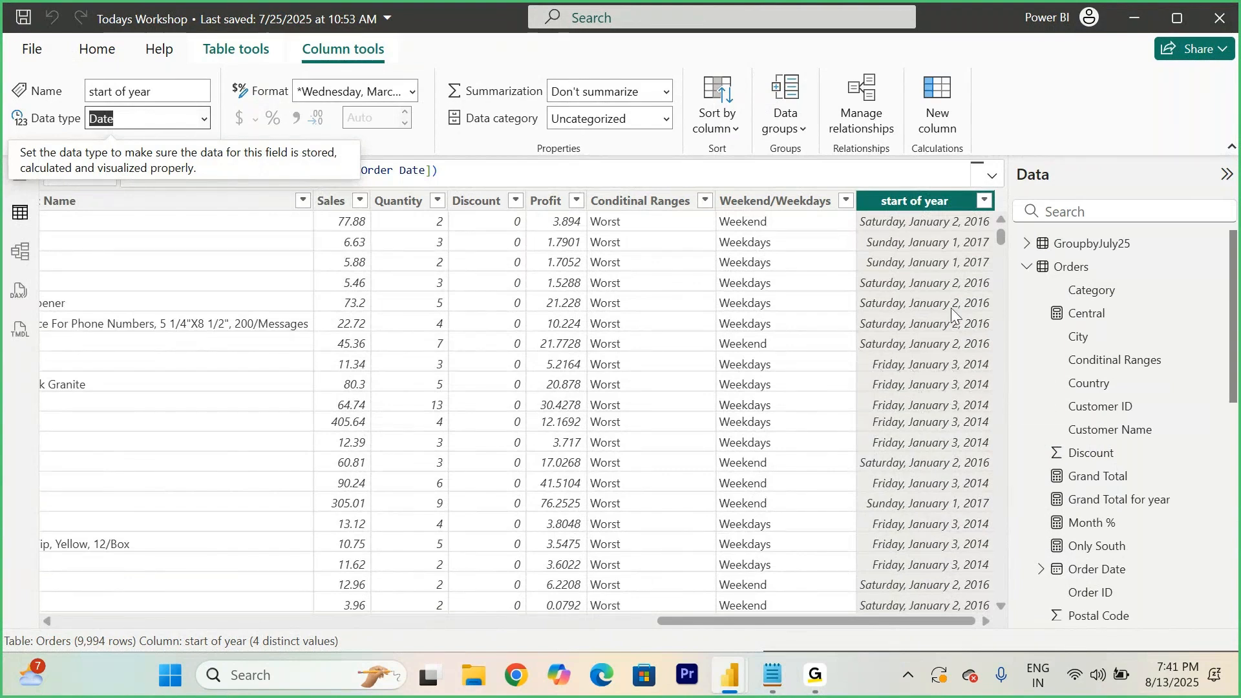
- Add another Orders calculated column: End of Year = ENDOFYEAR(Orders[Order Date])
left_click(489, 173)
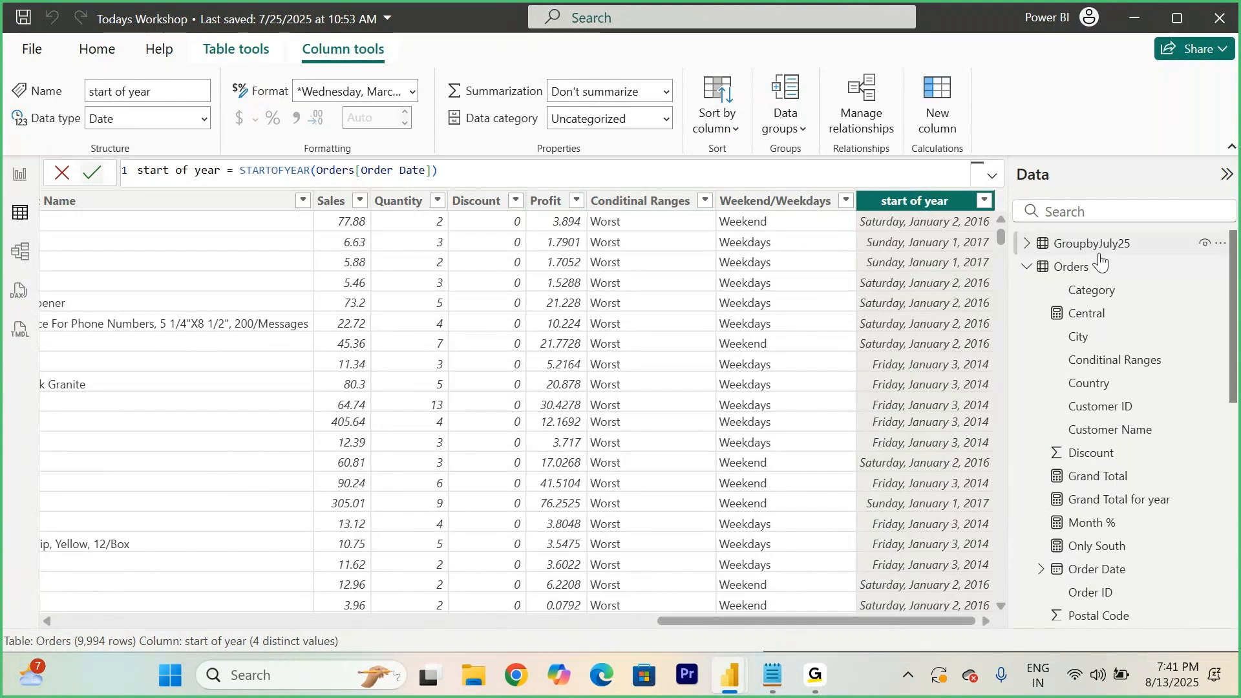
right_click(1074, 271)
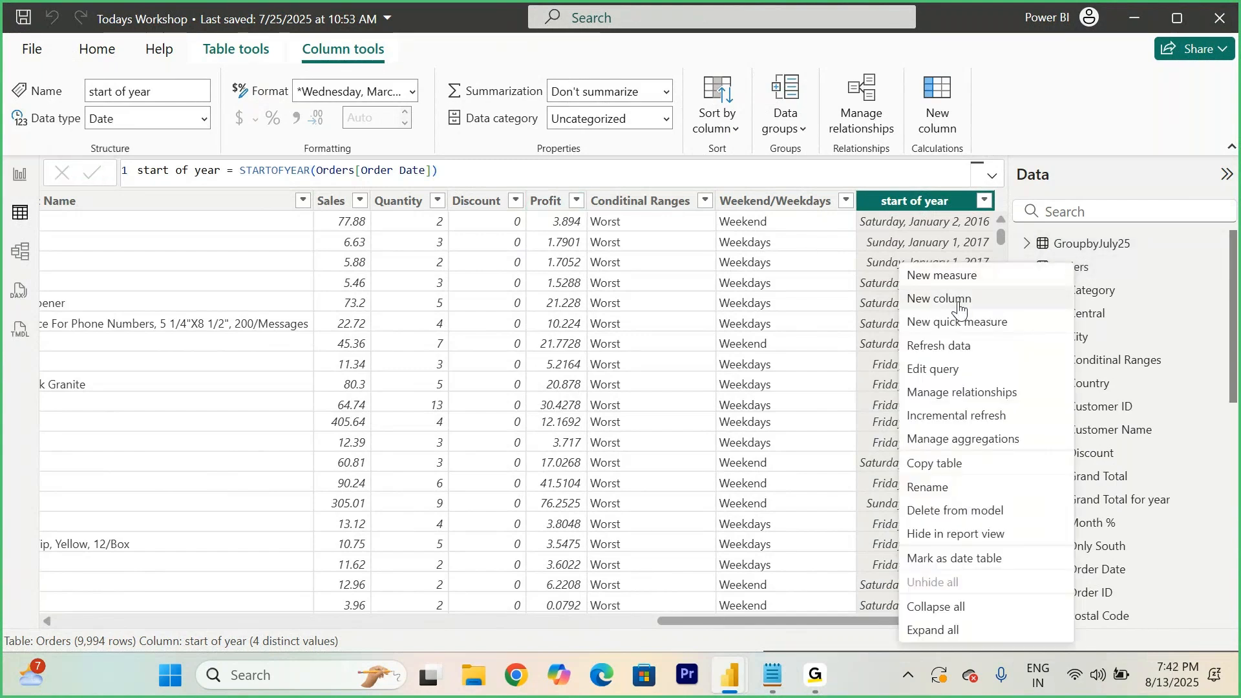
left_click(936, 300)
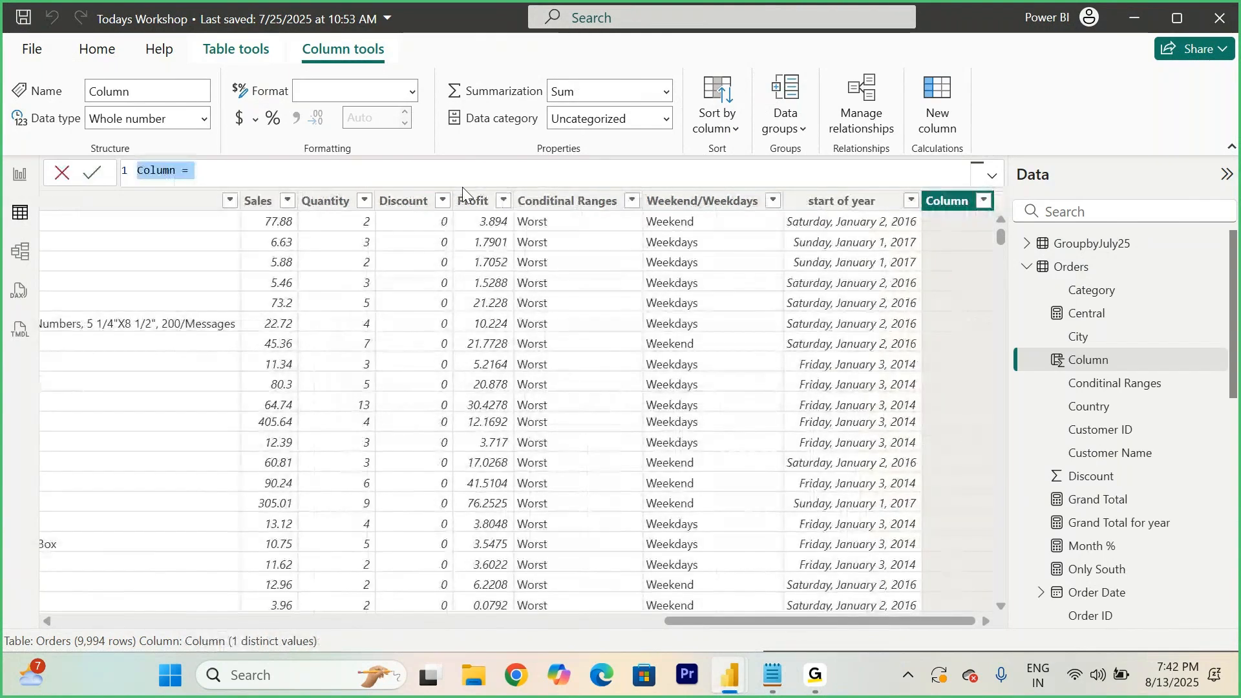
type("End of Year")
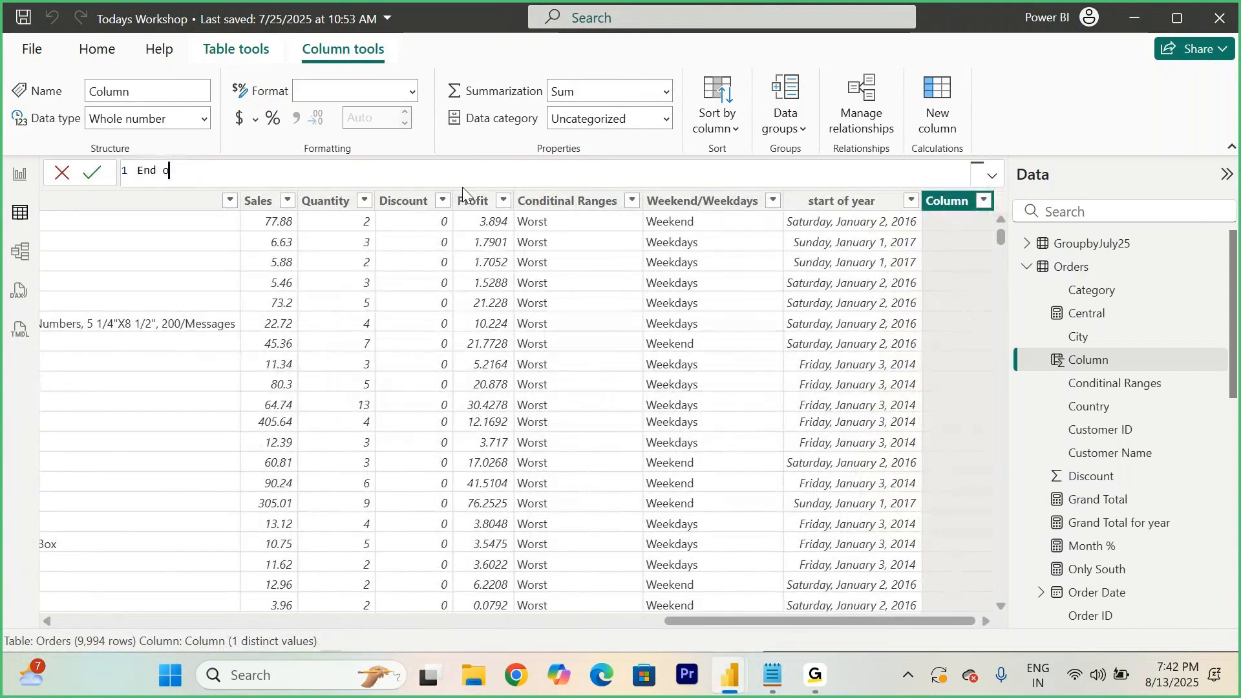
type("= end")
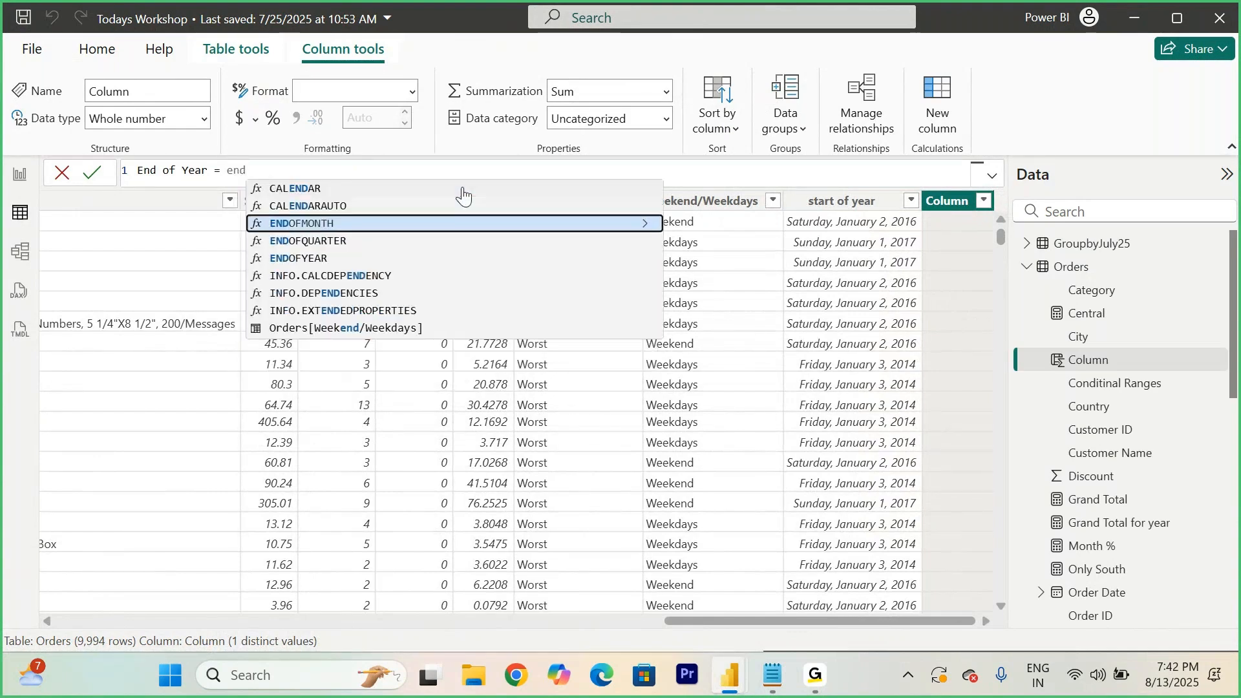
left_click(312, 259)
type("order")
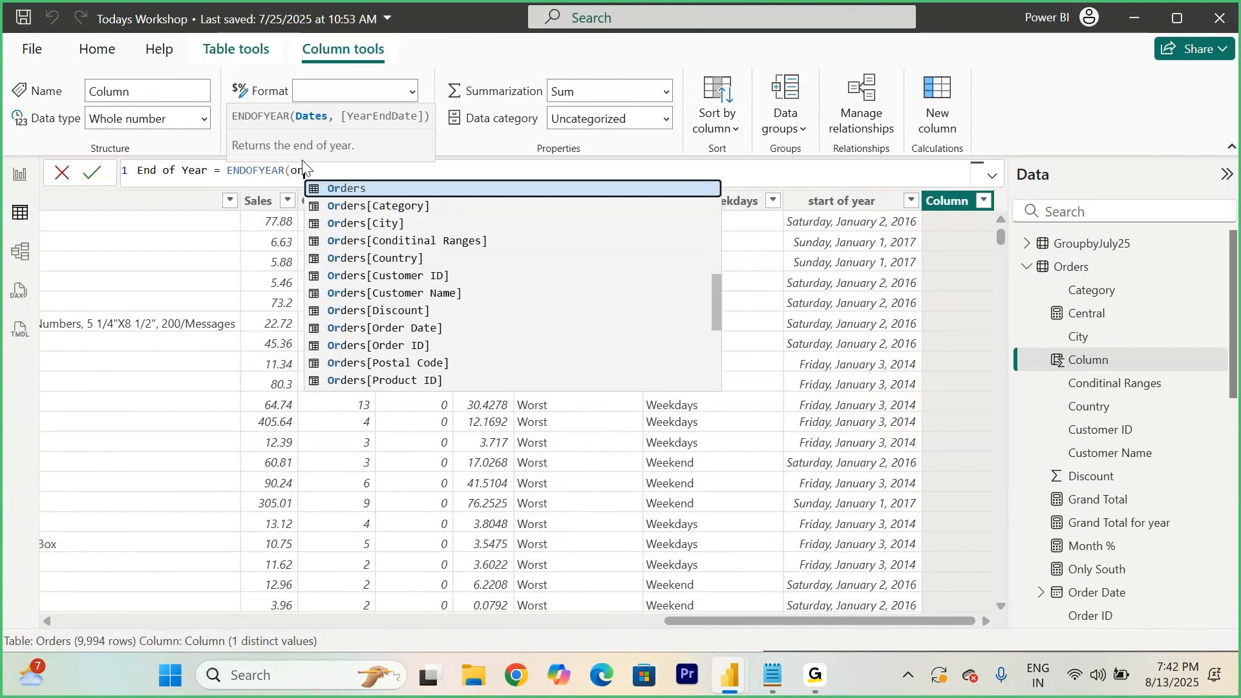
key("Down")
key("Down")
key("Down")
key("Down")
key("Down")
key("Down")
key("Down")
key("Down")
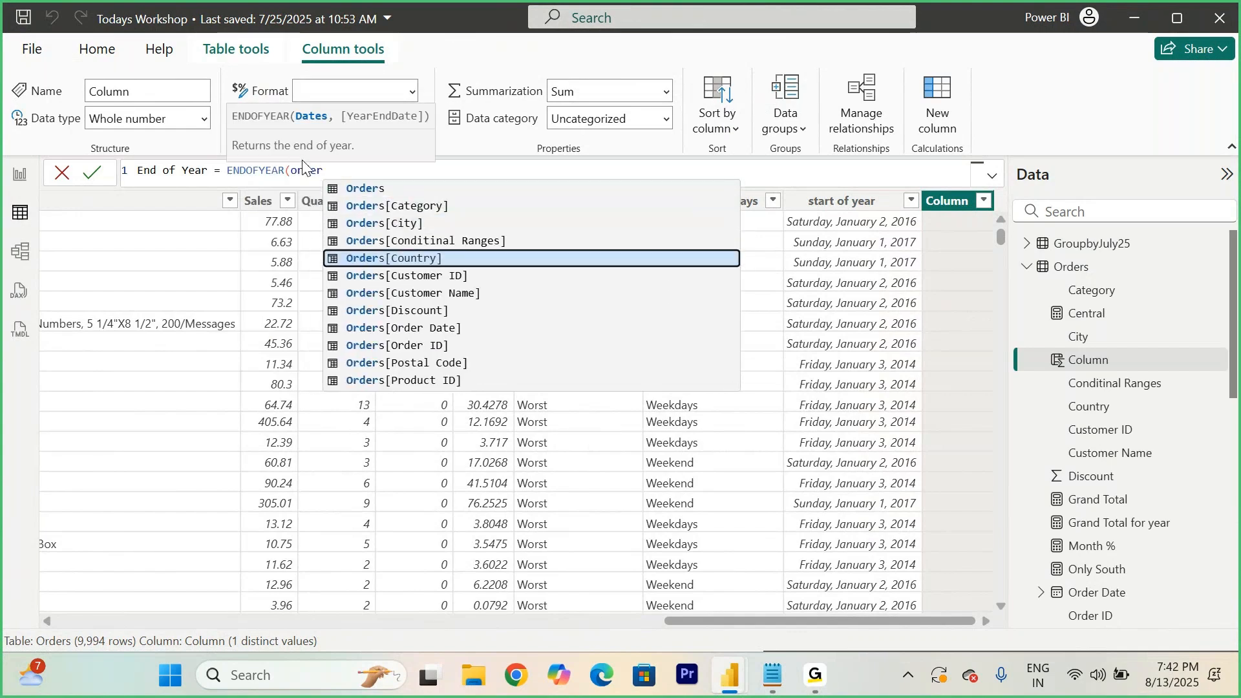
key("Tab")
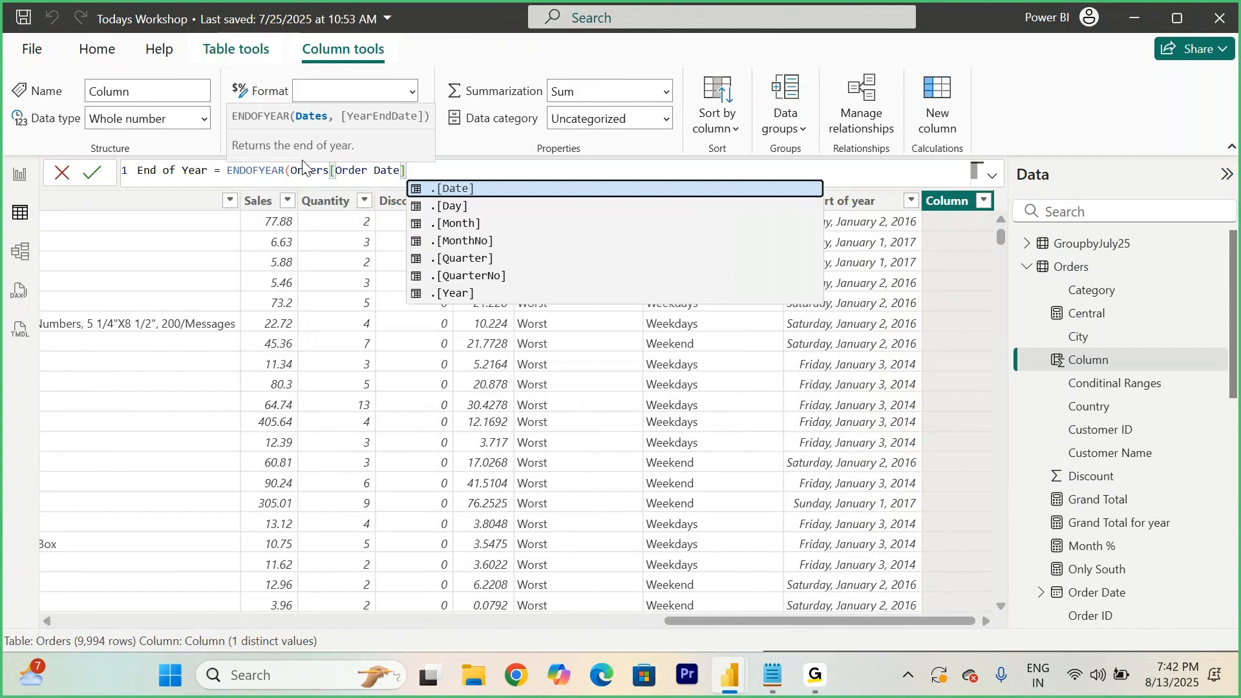
type(")")
left_click(94, 173)
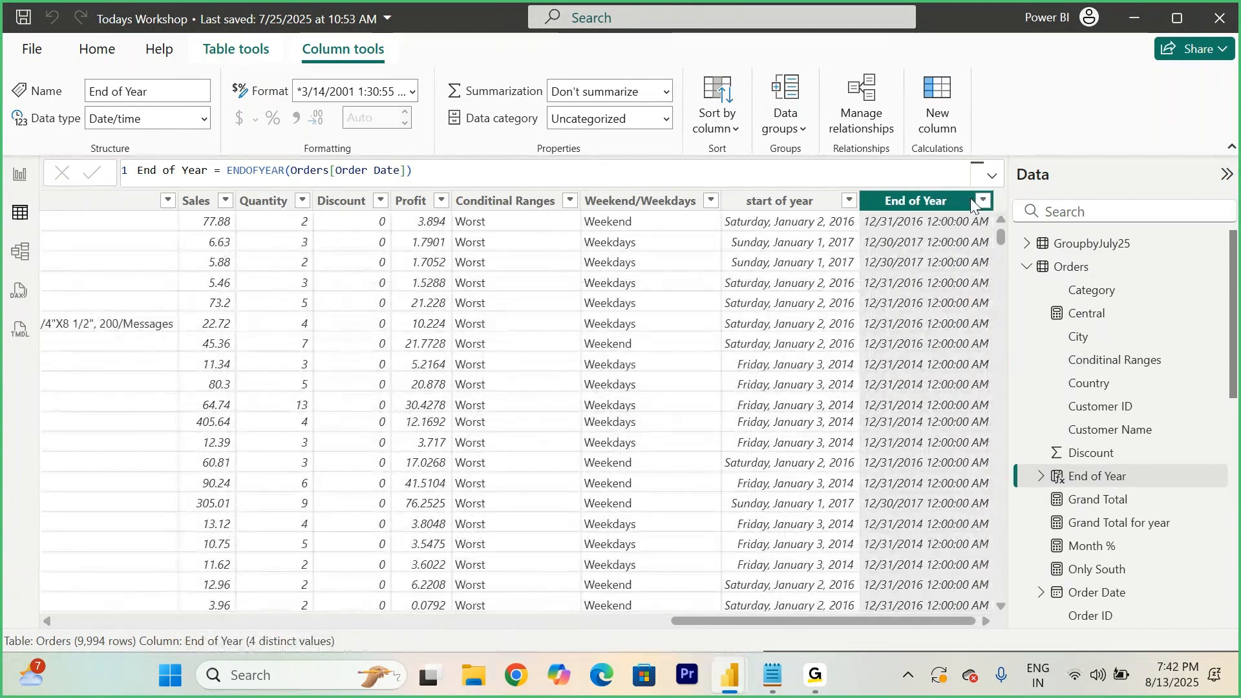
- Change the End of Year column's data type to Date
left_click(205, 120)
left_click(125, 264)
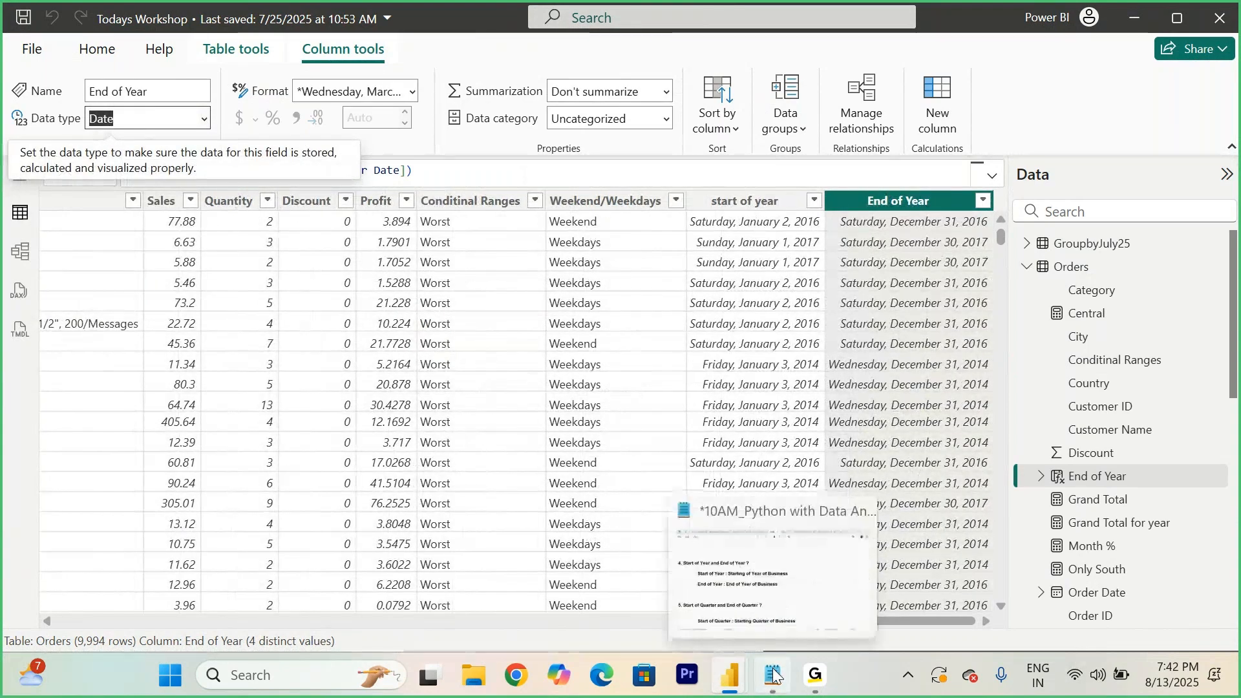
- Switch to the notes and scroll to the FirstDate and LastDate topics
left_click(753, 569)
scroll(606, 478, "down", 8)
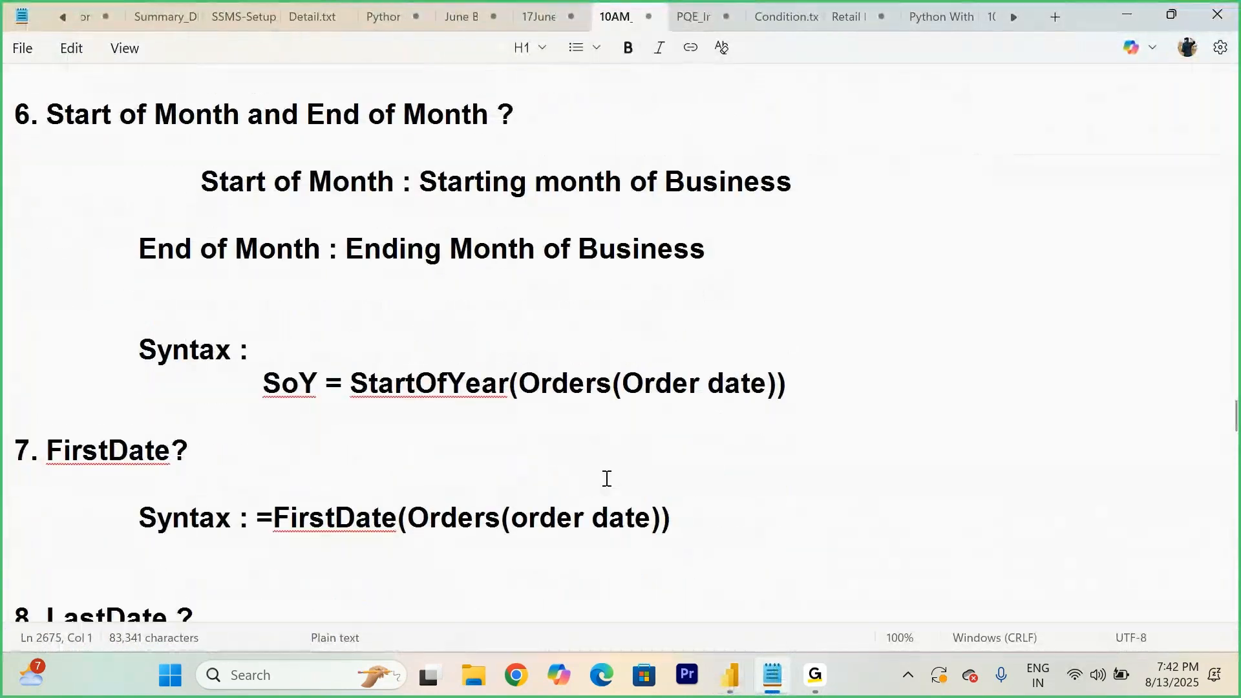
scroll(606, 478, "down", 4)
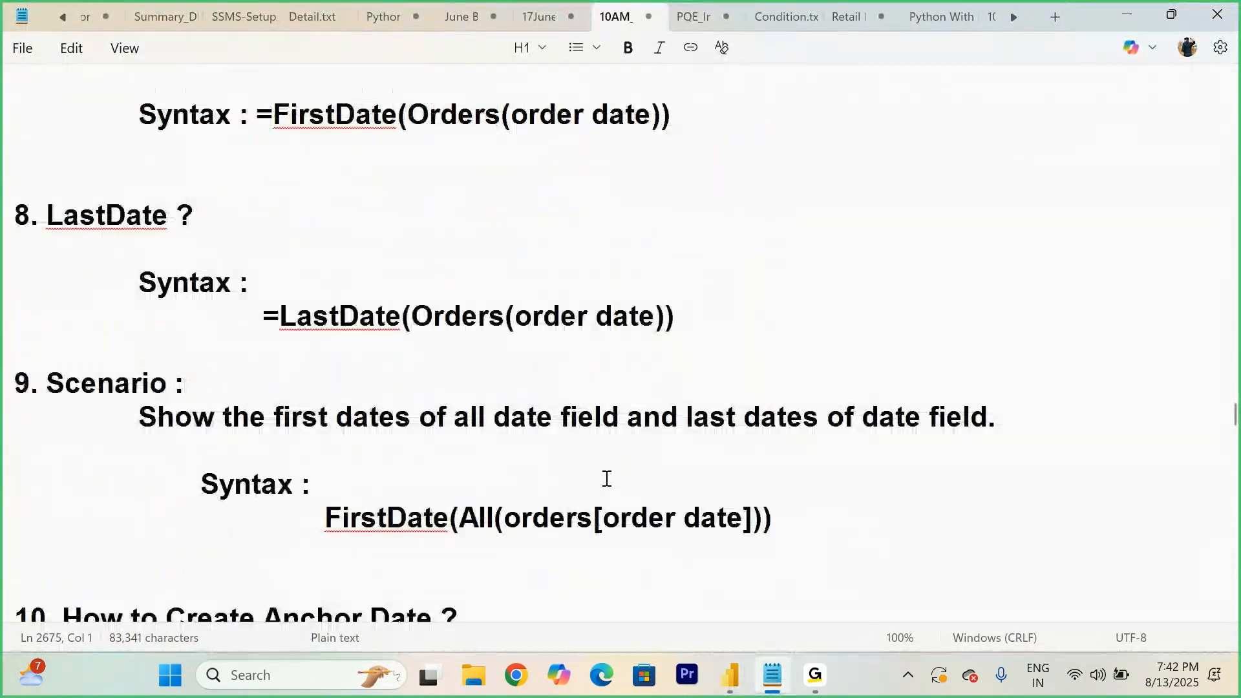
- Insert two blank lines above the FirstDate topic in the notes
scroll(607, 478, "up", 2)
left_click(40, 113)
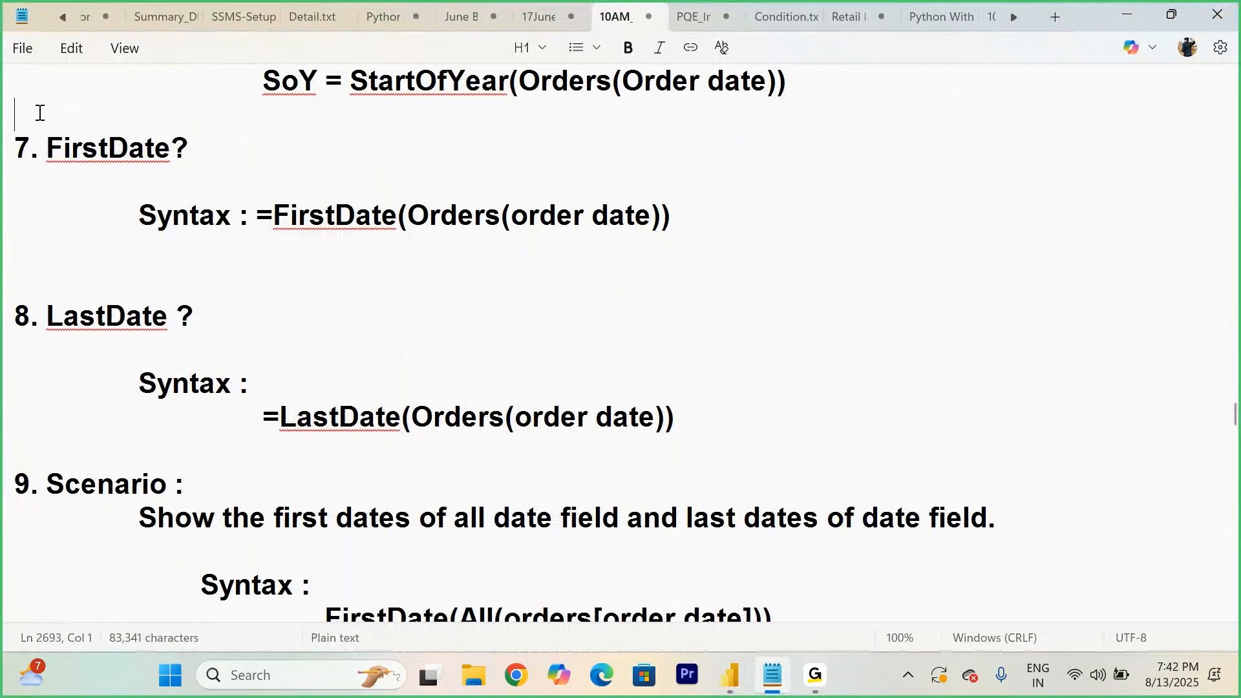
key("Return")
key("Return")
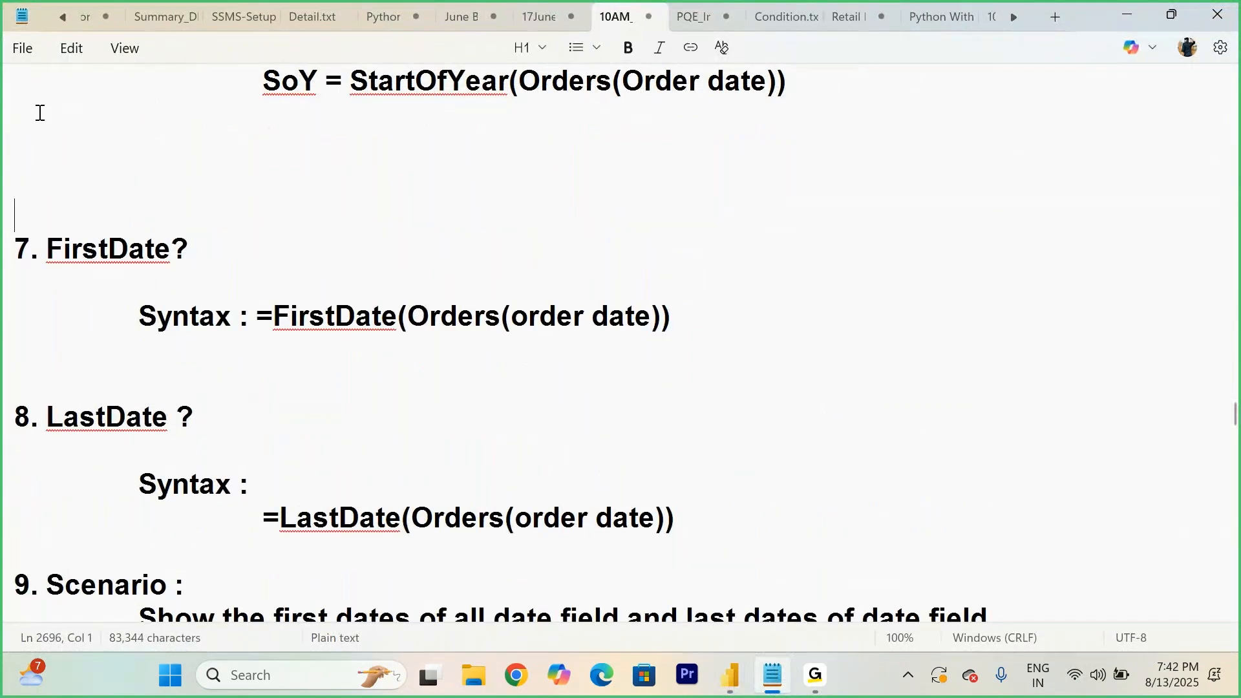
- Add blank lines below the FirstDate syntax in the notes and highlight its Orders(order date) argument
scroll(39, 113, "down", 2)
left_click(262, 169)
left_click(740, 231)
key("Return")
key("Return")
key("Return")
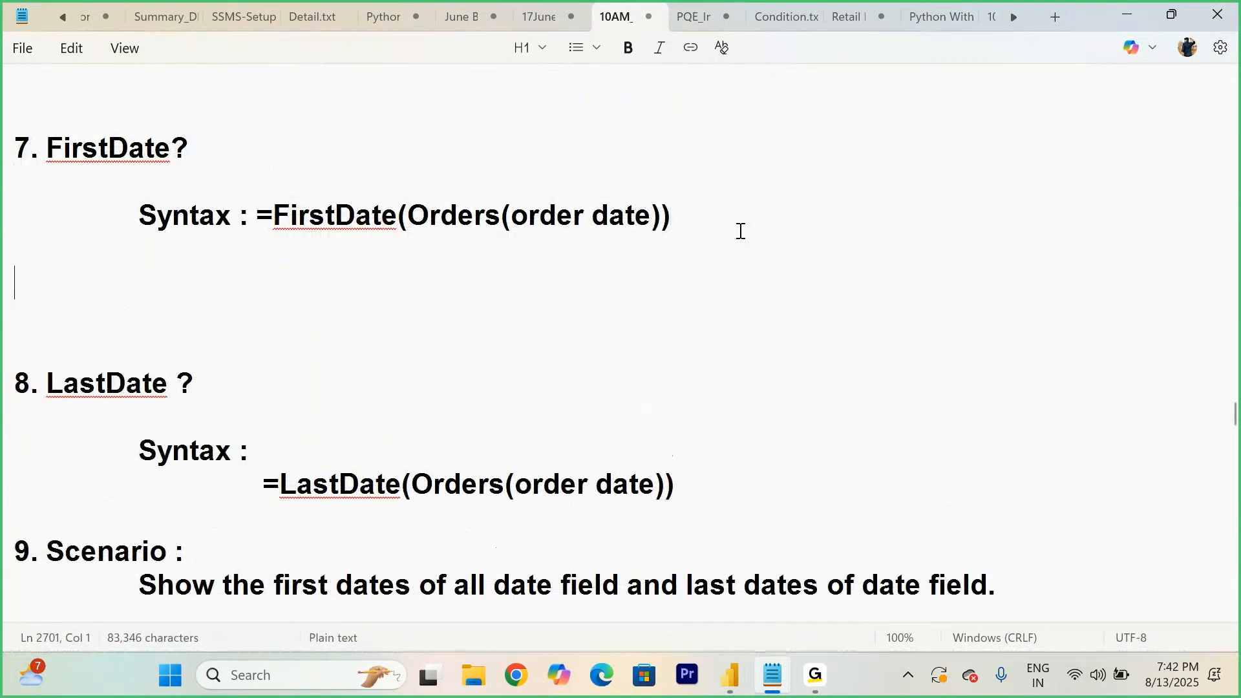
left_click_drag(274, 215, 861, 215)
left_click(539, 218)
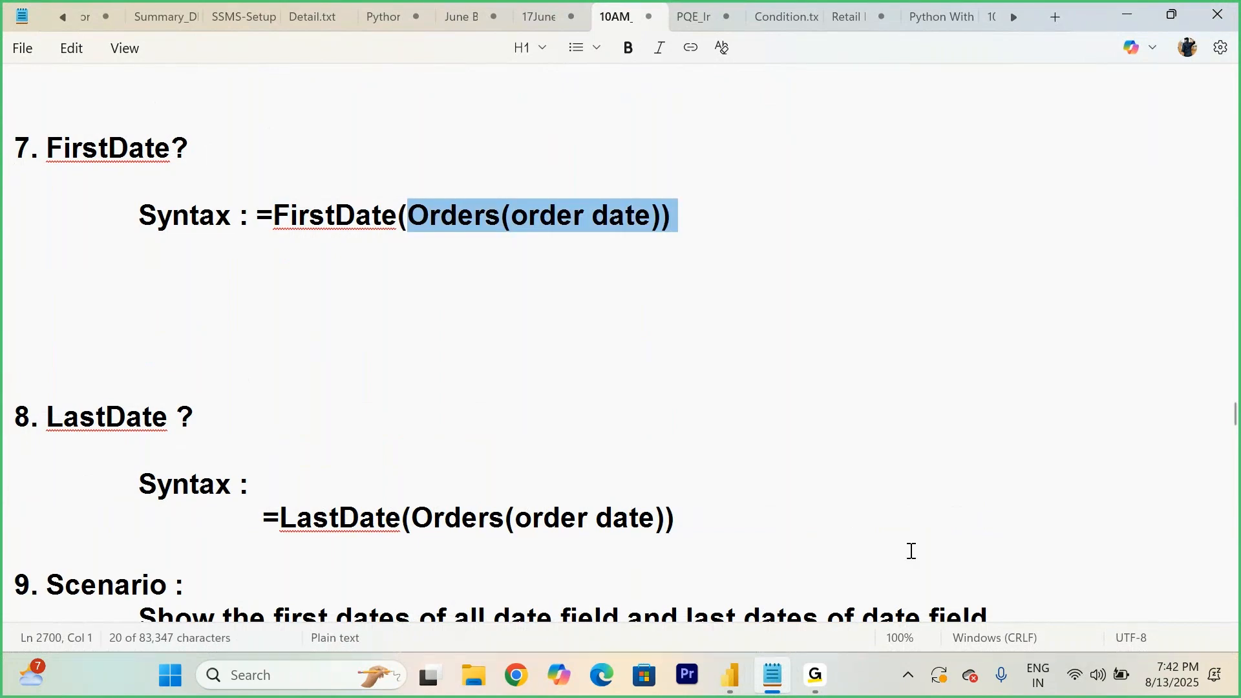
- Switch to Power BI and add an Orders calculated column: First Day = FIRSTDATE(Orders[Order Date])
mouse_move(730, 675)
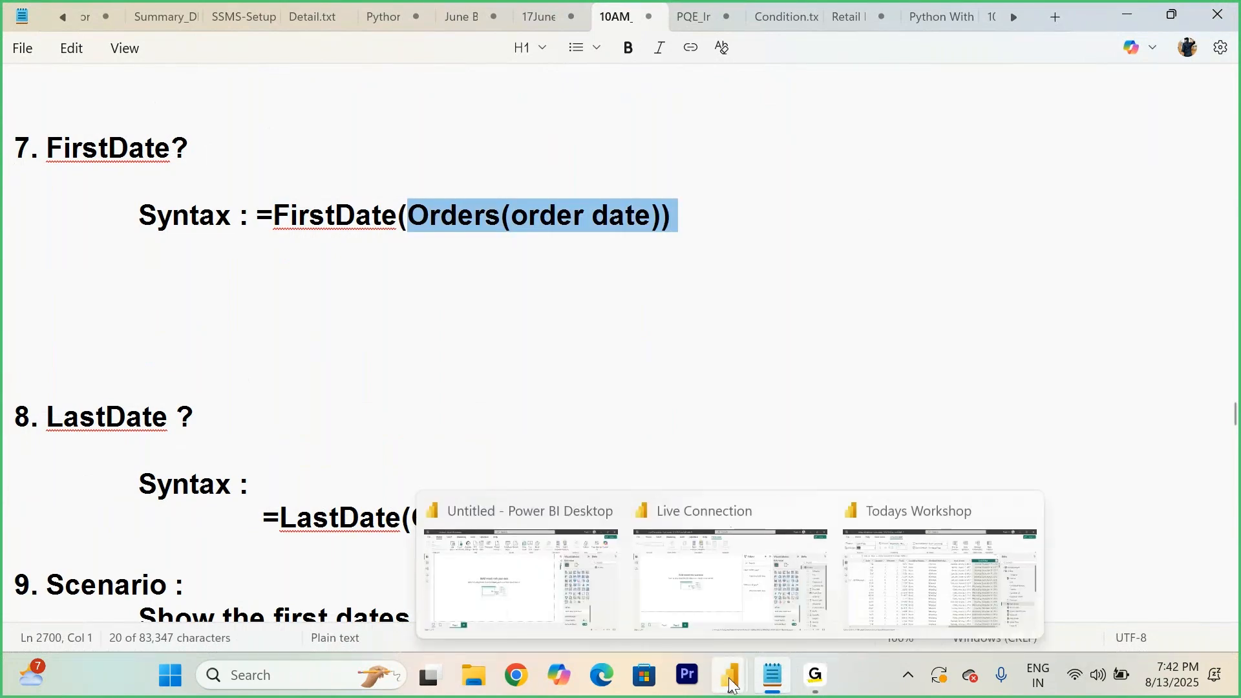
left_click(907, 587)
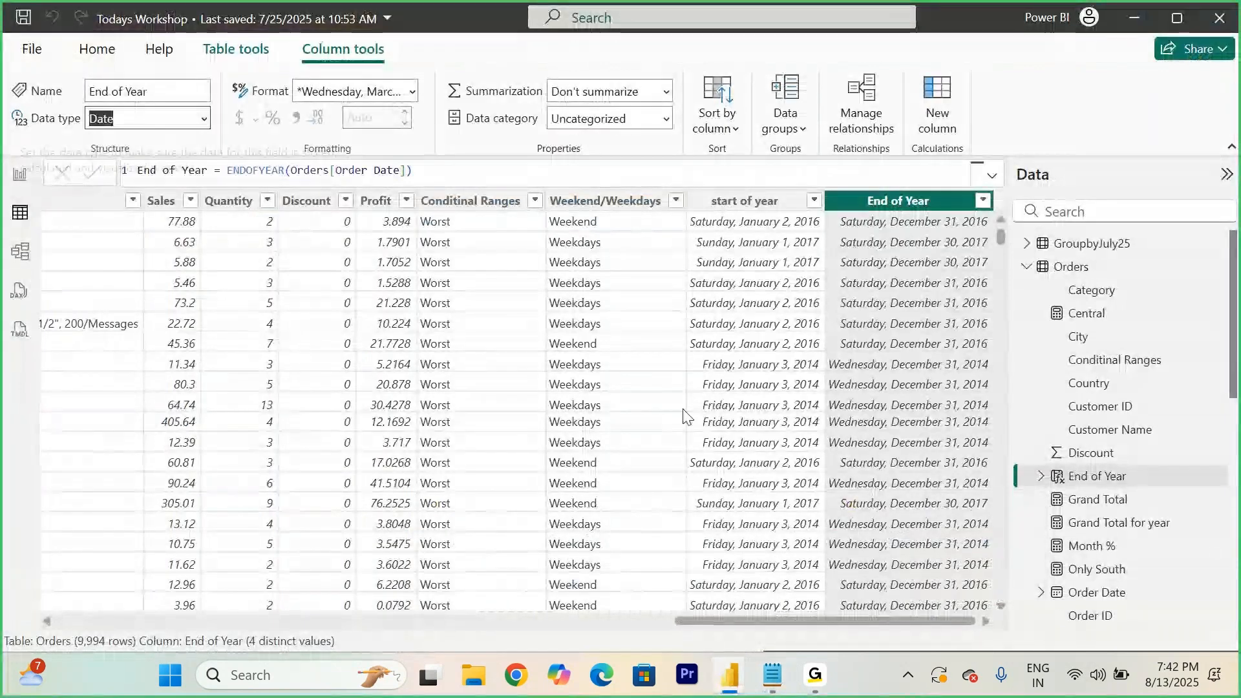
right_click(1063, 277)
key("Escape")
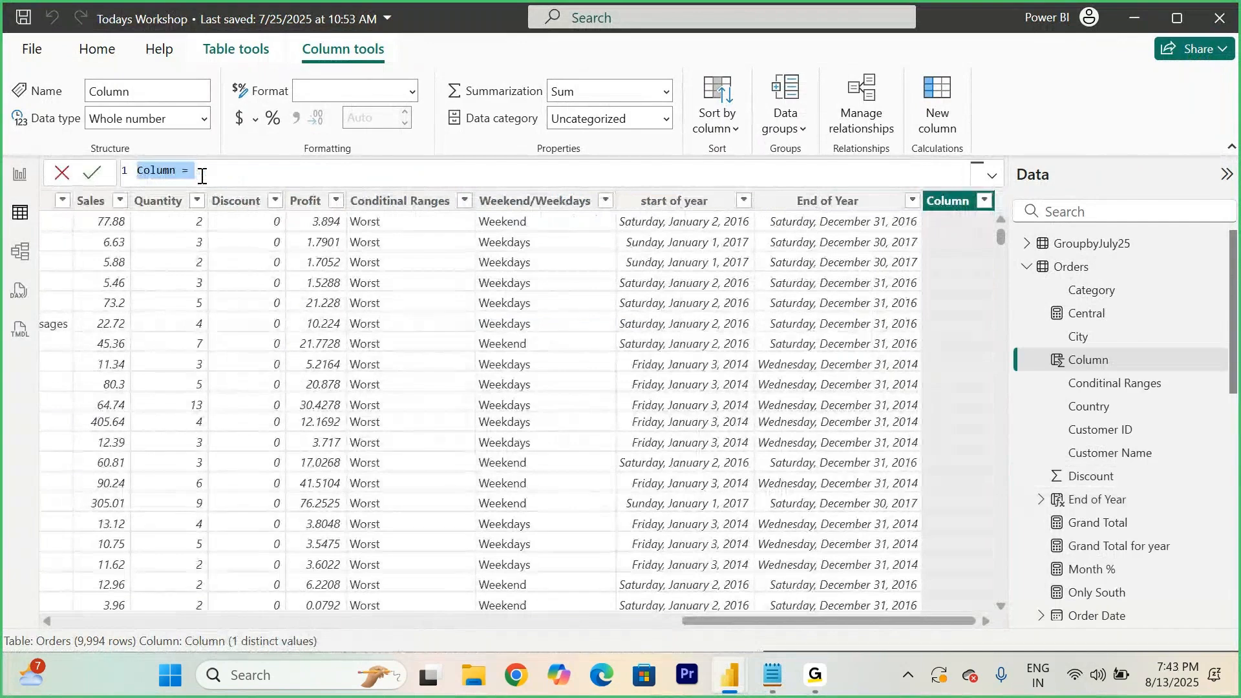
type("Fi")
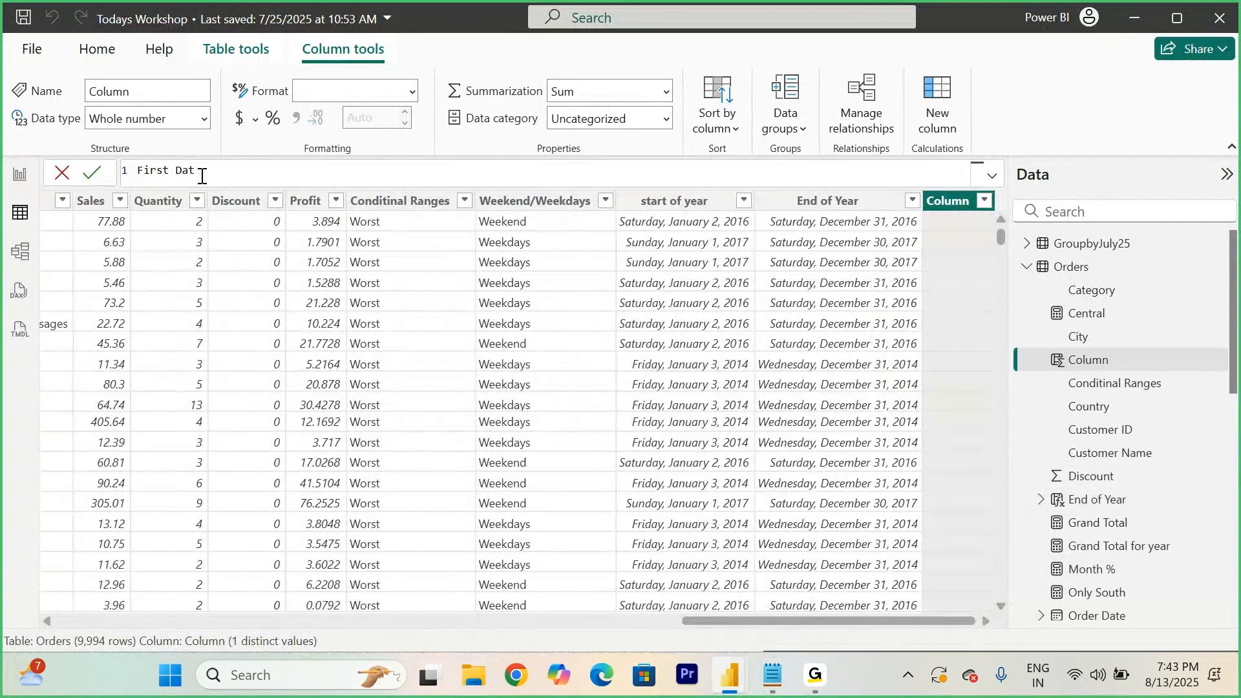
type("rst Day = FIRSTDATE(")
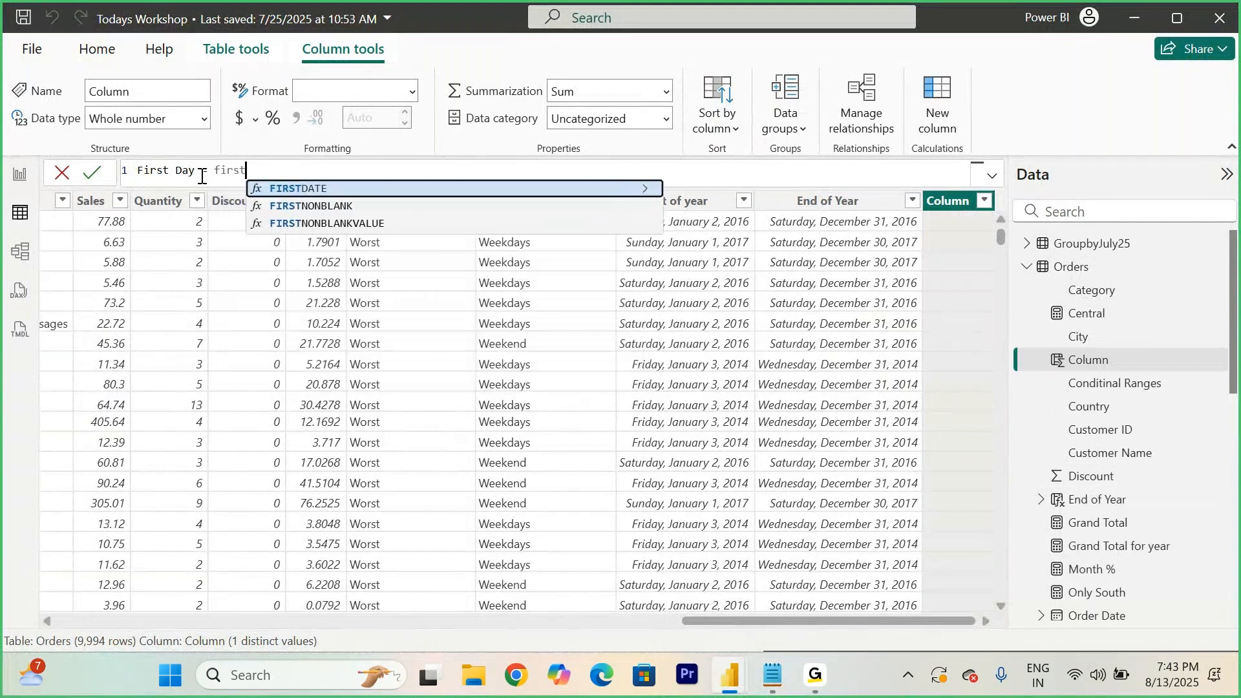
type("order")
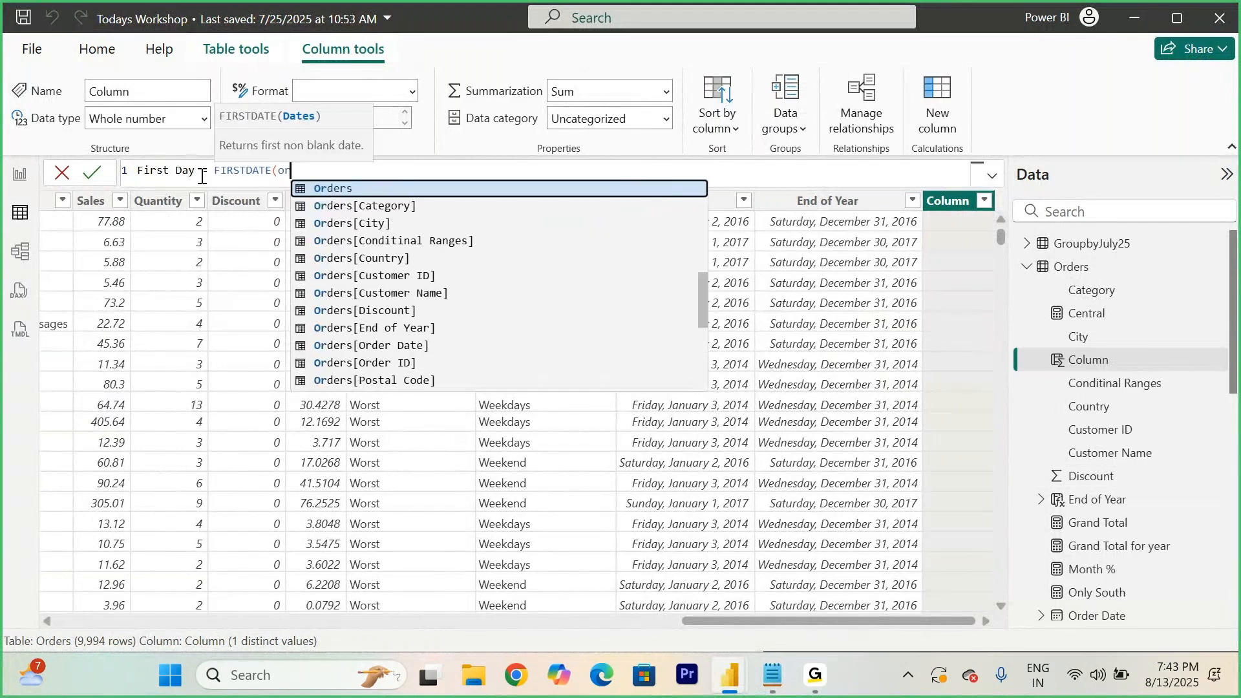
key("Down")
key("Down")
key("Down")
key("Down")
key("Down")
key("Down")
key("Down")
key("Down")
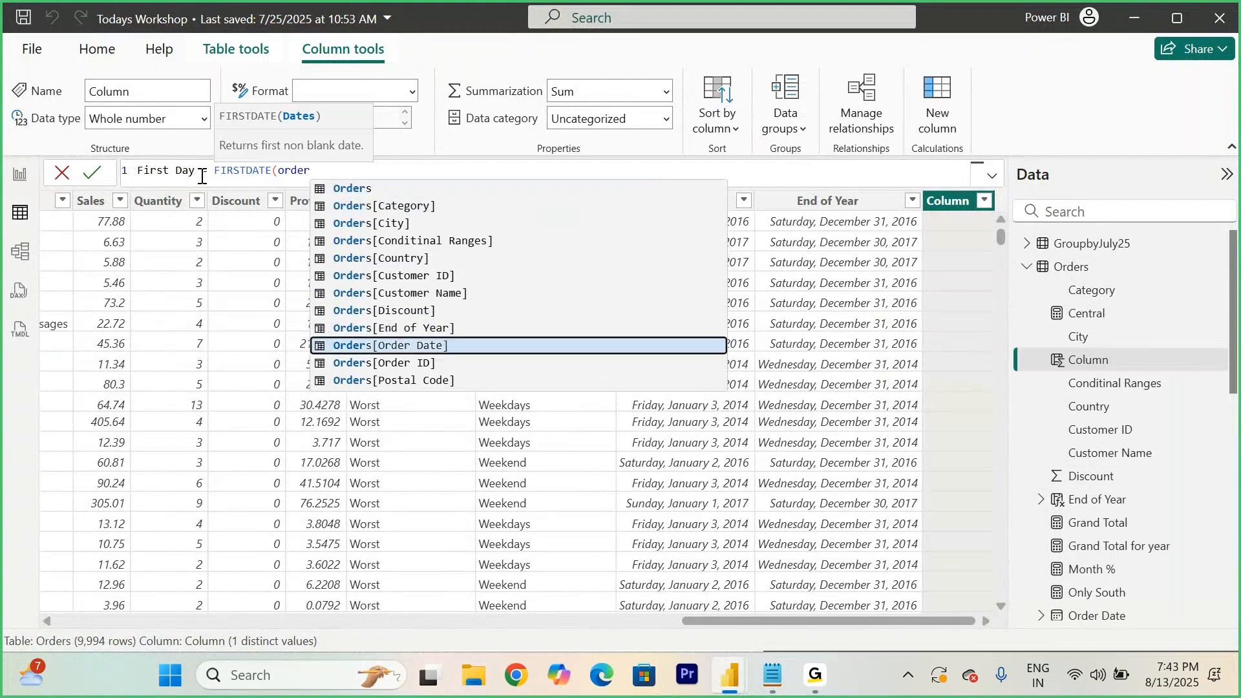
key("Tab")
type(")")
left_click(96, 180)
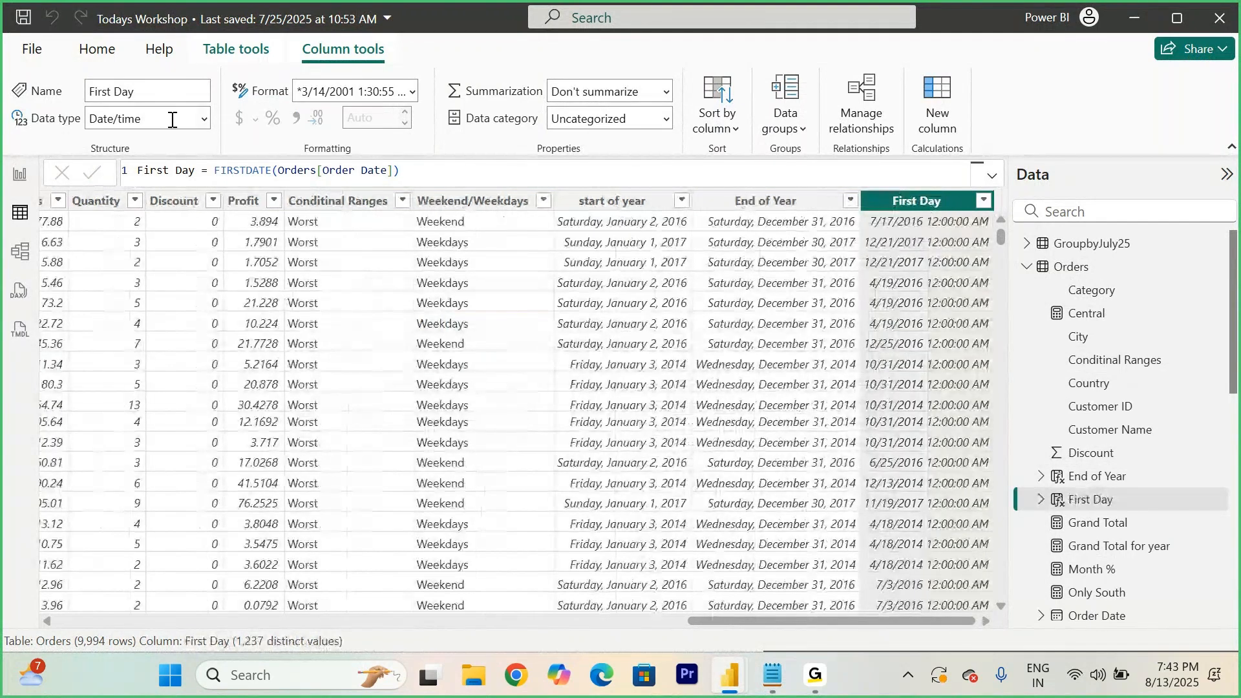
- Change the First Day column's data type to Date
left_click(204, 122)
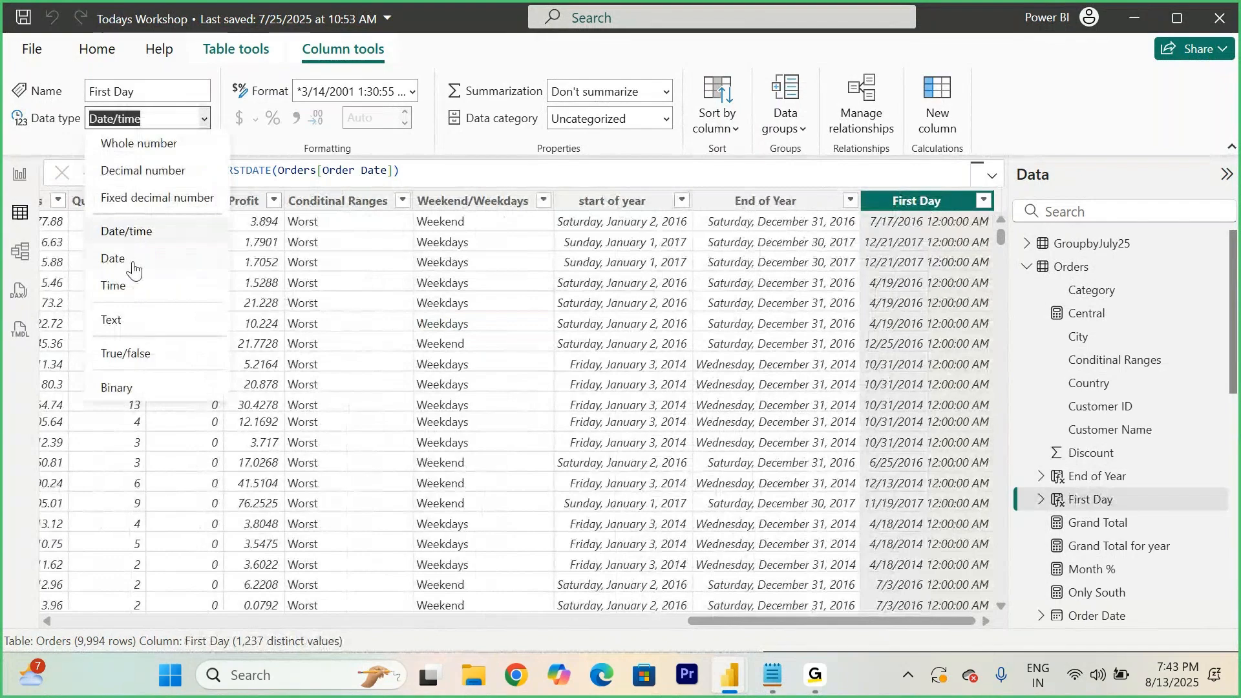
left_click(132, 264)
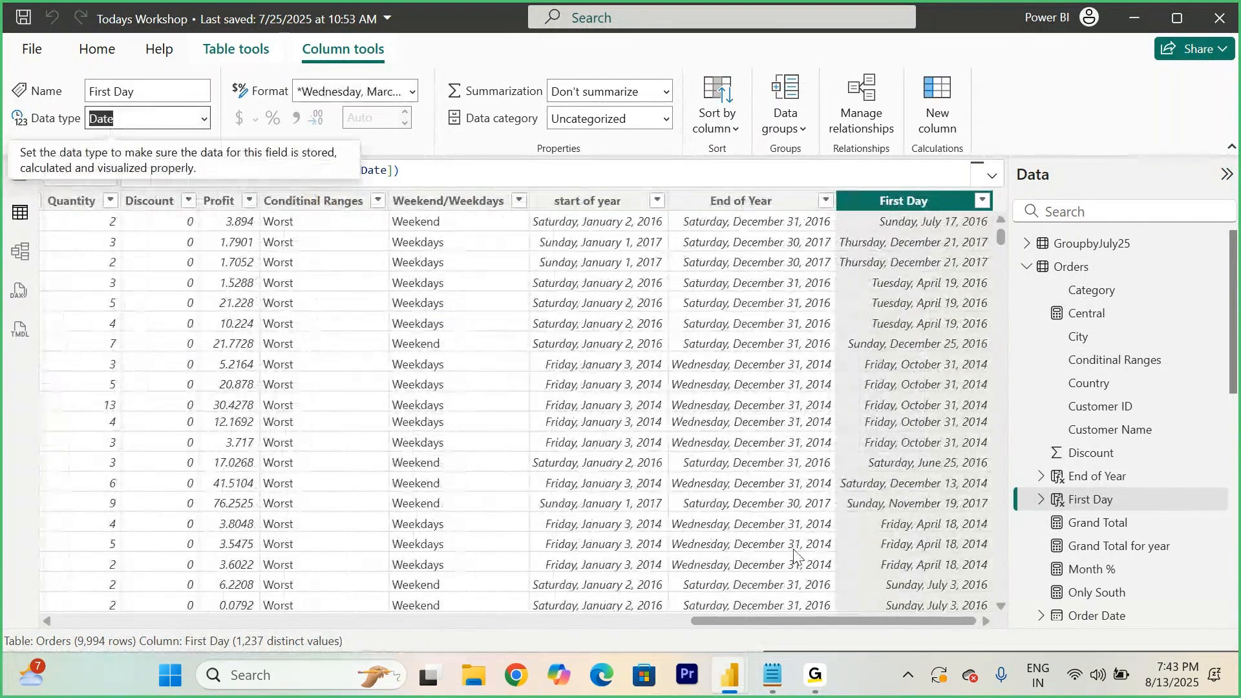
- Switch to the notes and insert blank lines below the LastDate syntax
left_click(772, 679)
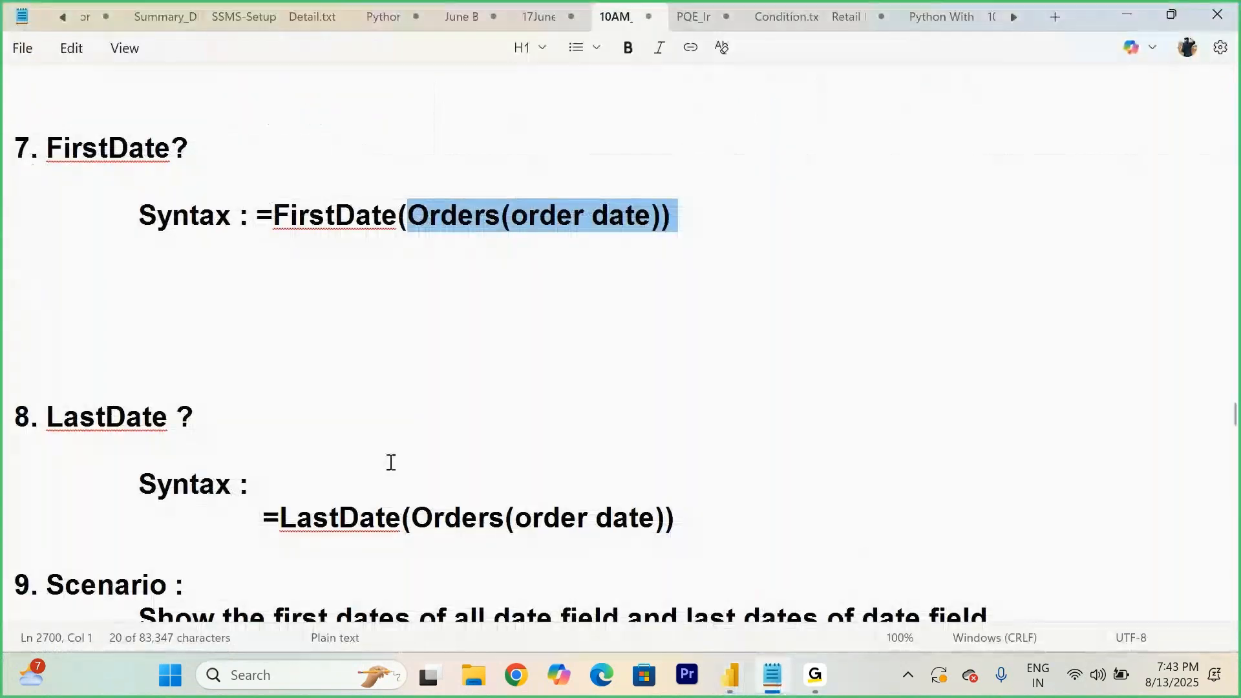
scroll(296, 477, "down", 2)
left_click(745, 316)
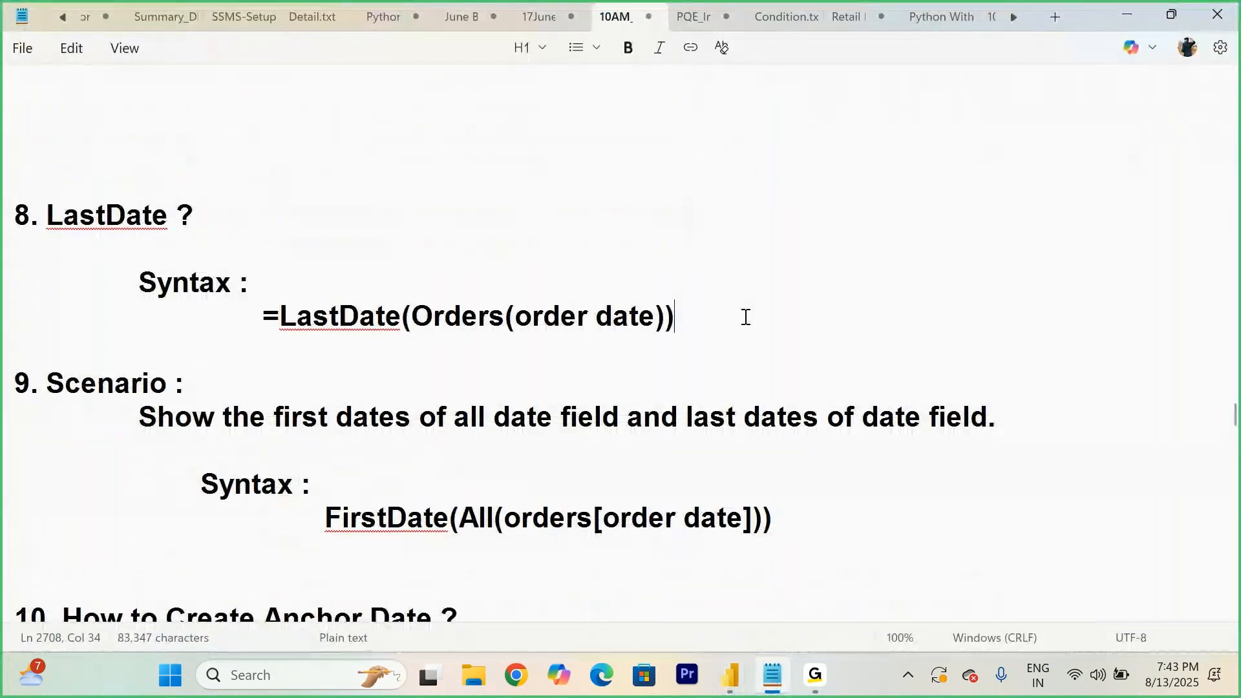
key("Return")
key("Return")
key("Return")
key("Return")
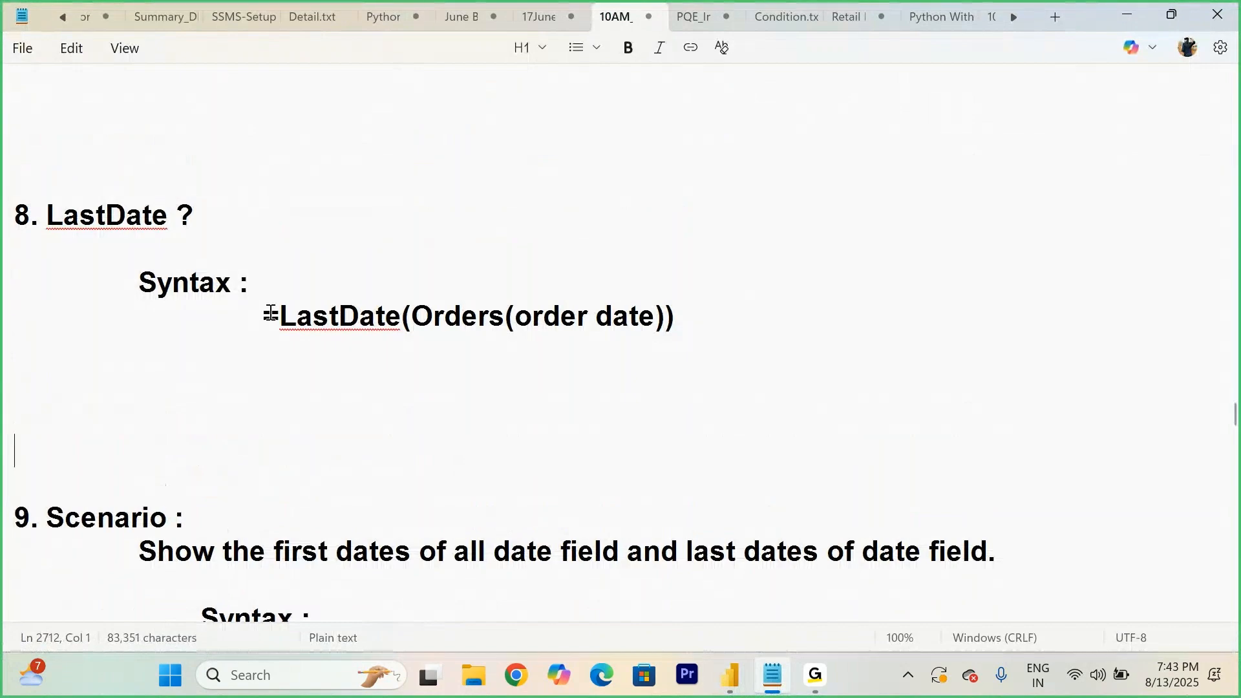
left_click_drag(265, 316, 645, 337)
left_click(779, 355)
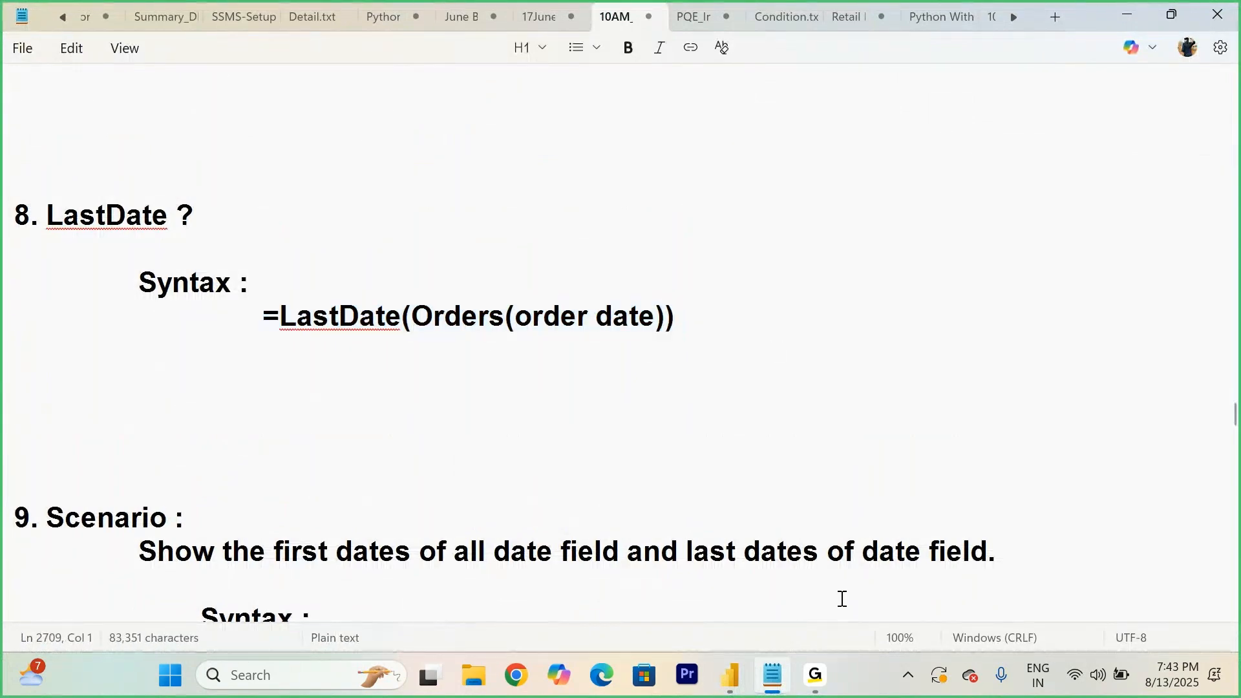
- Return to Power BI and add a new report page holding an enlarged table visual
mouse_move(727, 678)
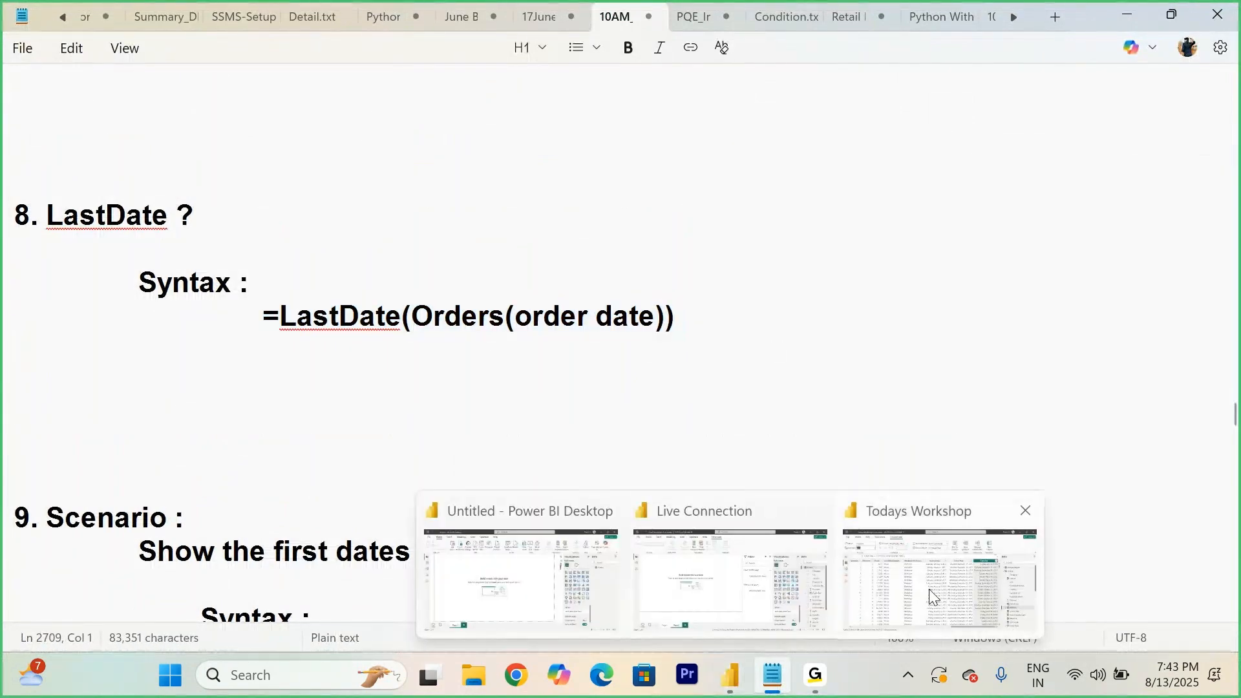
left_click(929, 588)
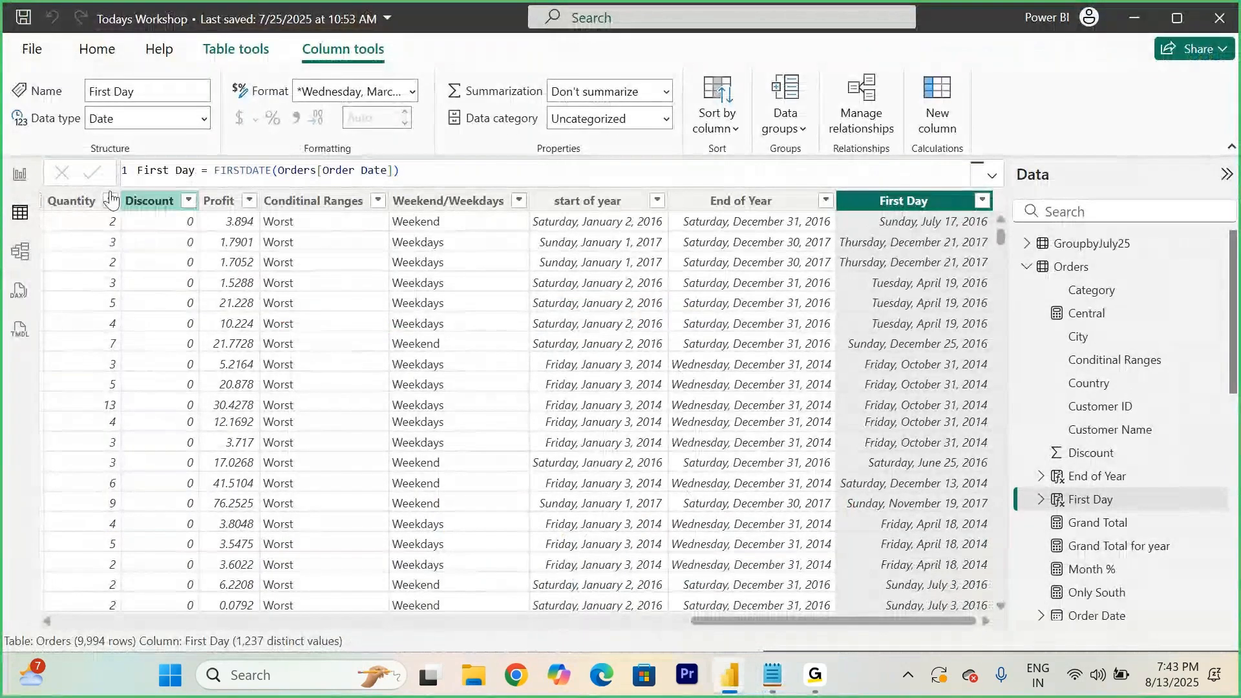
left_click(20, 176)
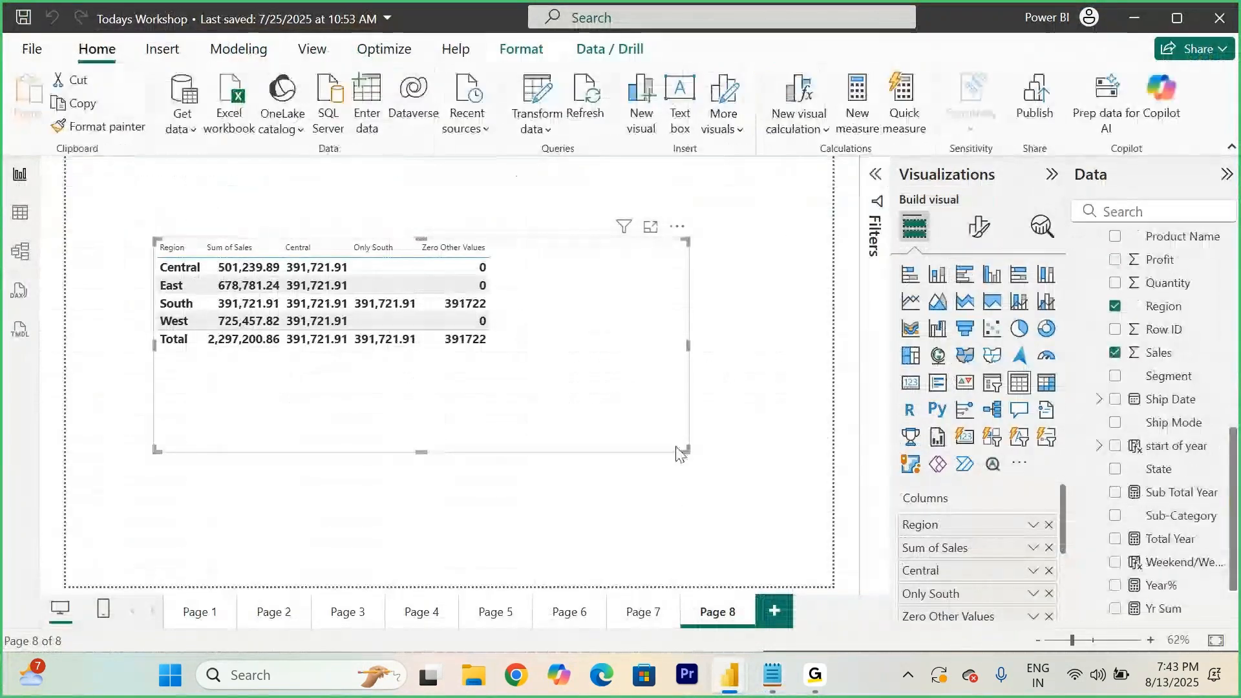
left_click(782, 617)
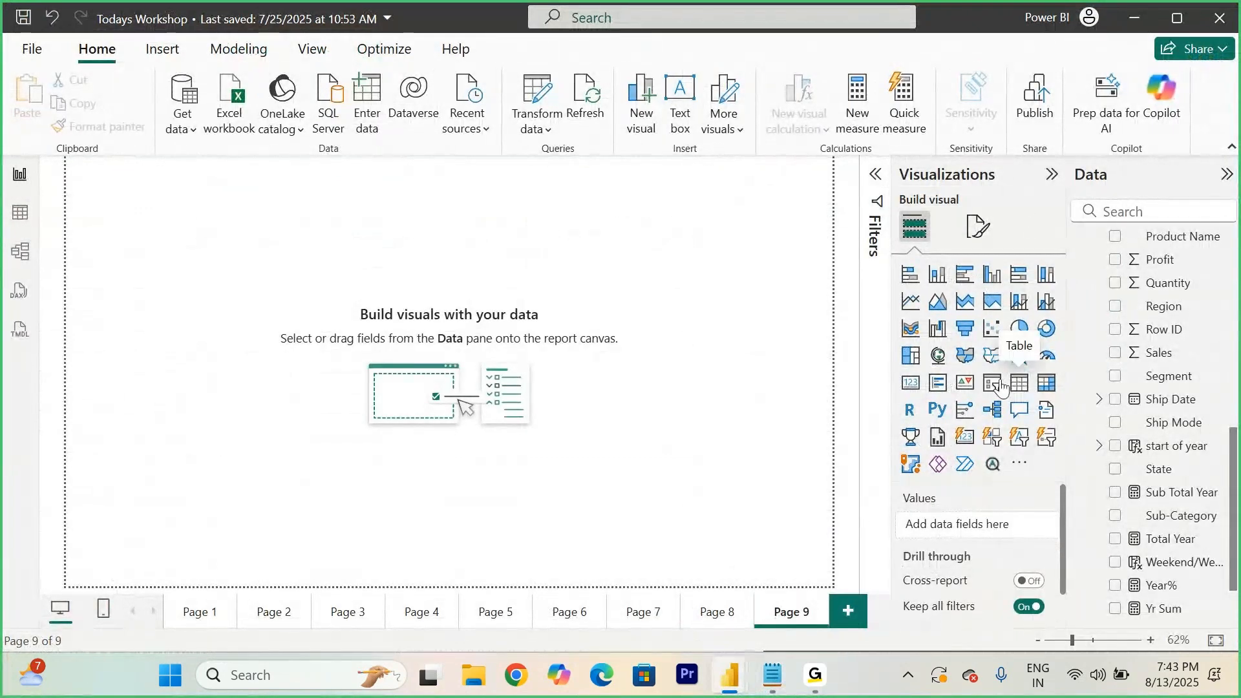
left_click(1027, 387)
left_click_drag(234, 320, 646, 588)
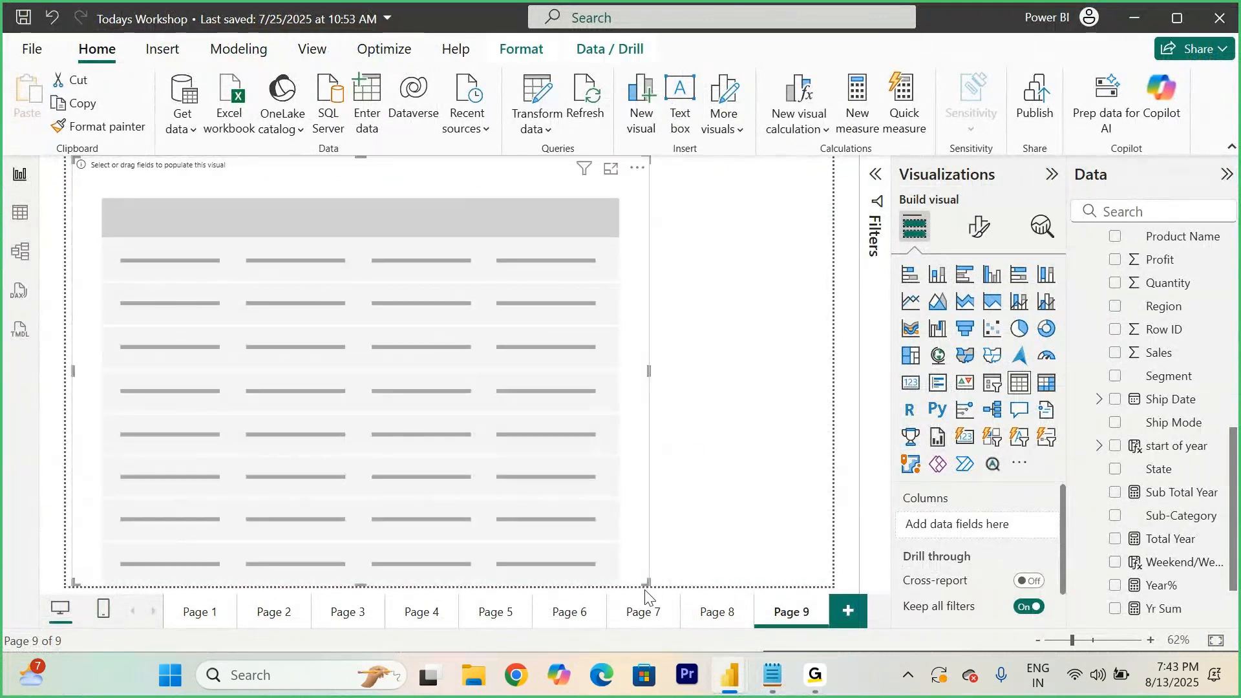
left_click_drag(448, 502, 538, 517)
- Add Order Date to the table and show it as the plain Order Date instead of the date hierarchy
scroll(1192, 422, "down", 2)
scroll(1193, 421, "up", 5)
scroll(1193, 421, "up", 1)
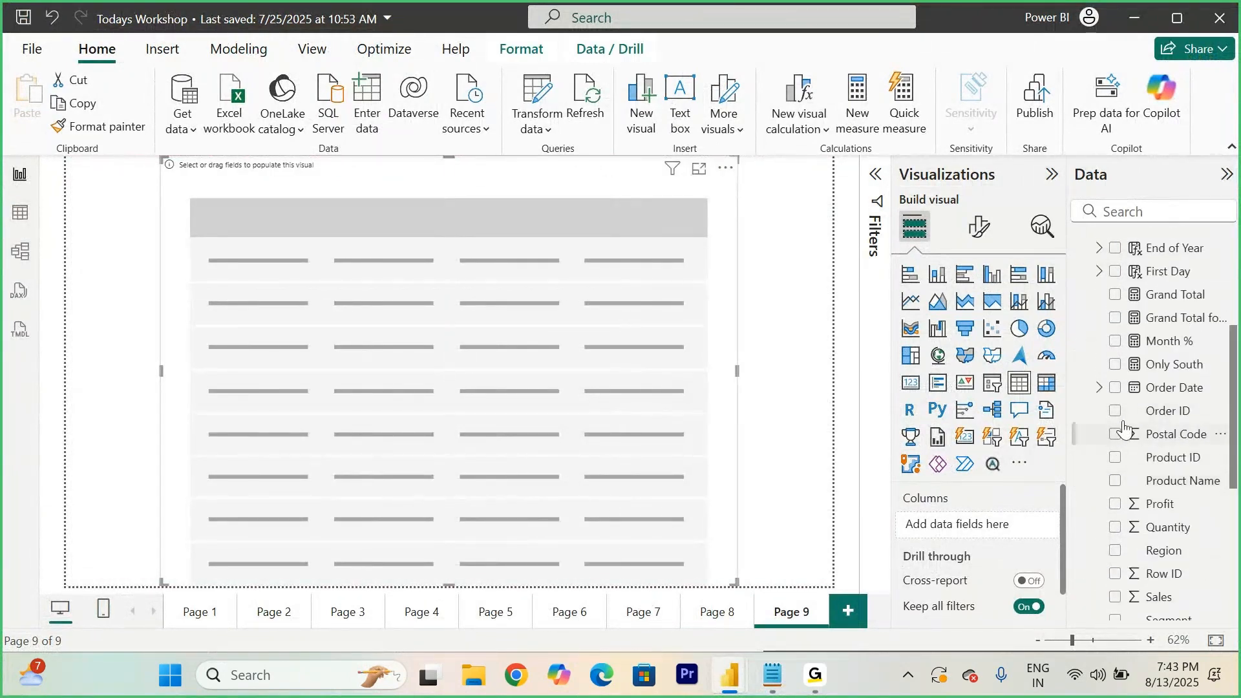
left_click(1116, 388)
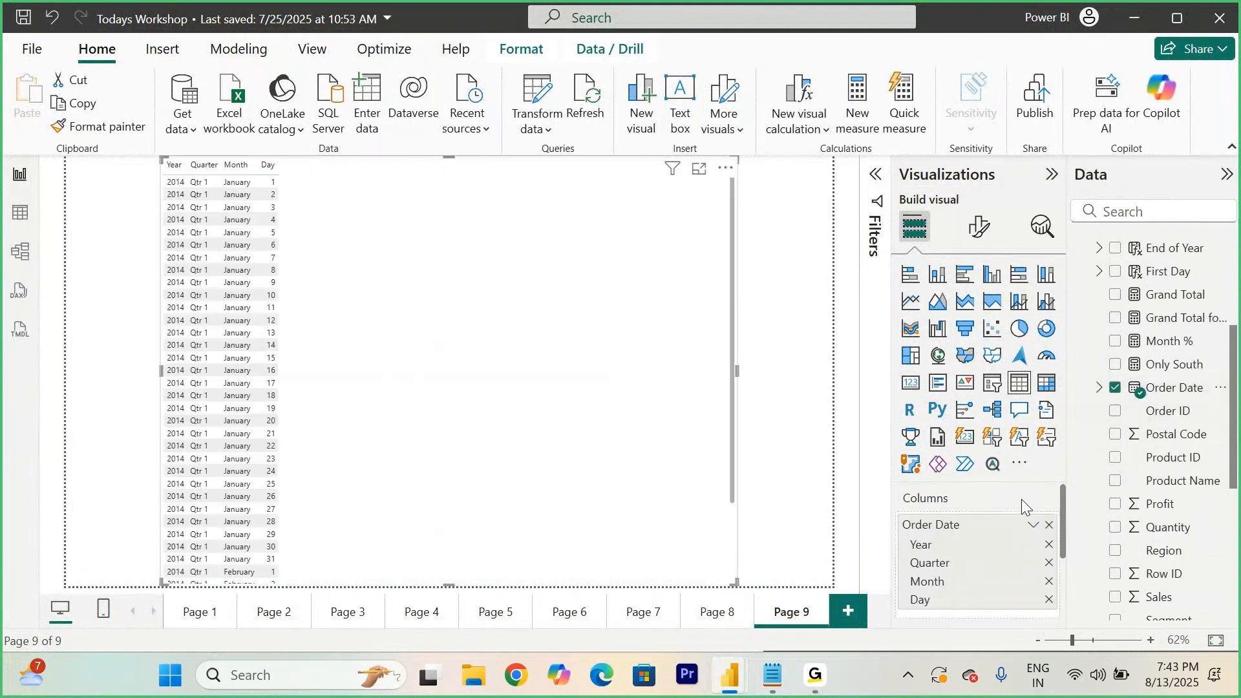
left_click(1033, 525)
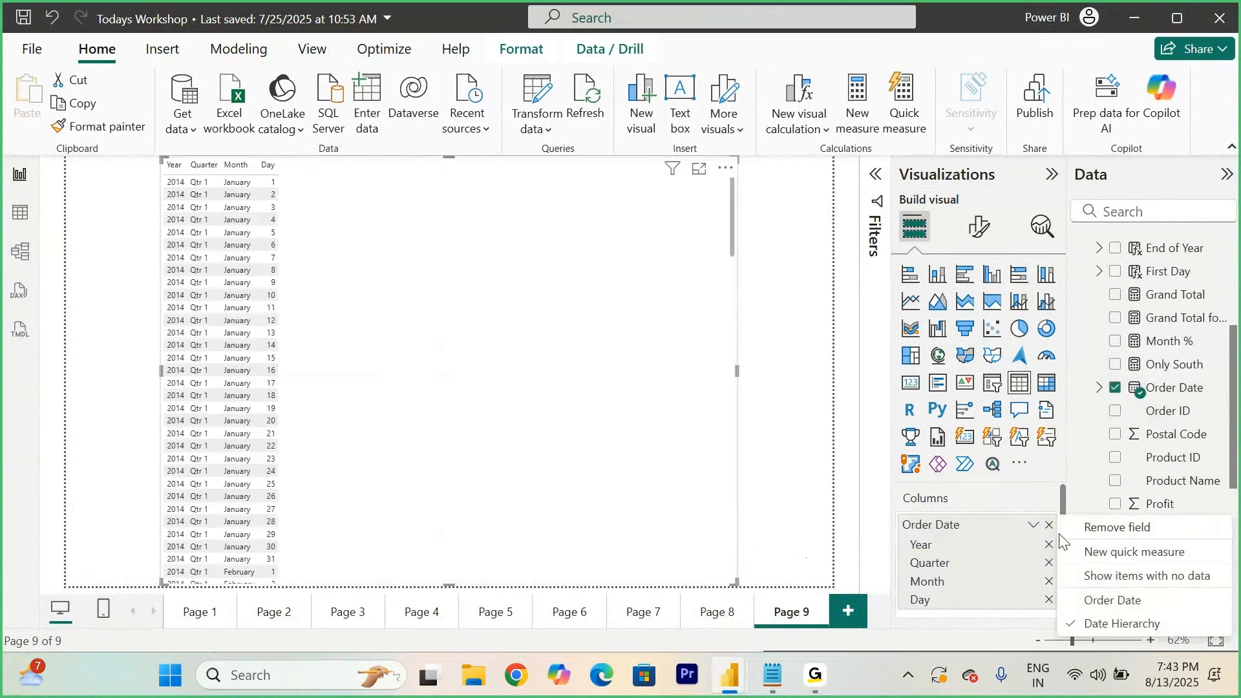
left_click(1113, 601)
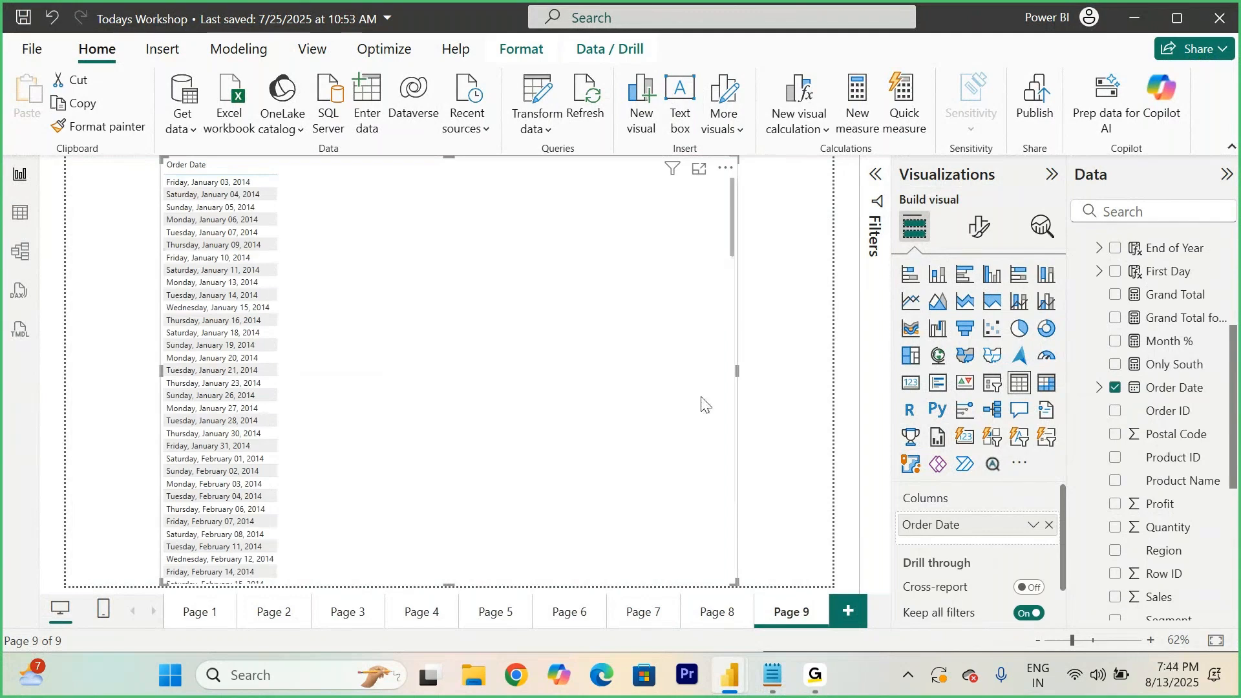
- Copy the Page 8 table's formatting onto the new Page 9 table with Format painter
left_click_drag(736, 179, 734, 210)
left_click(700, 620)
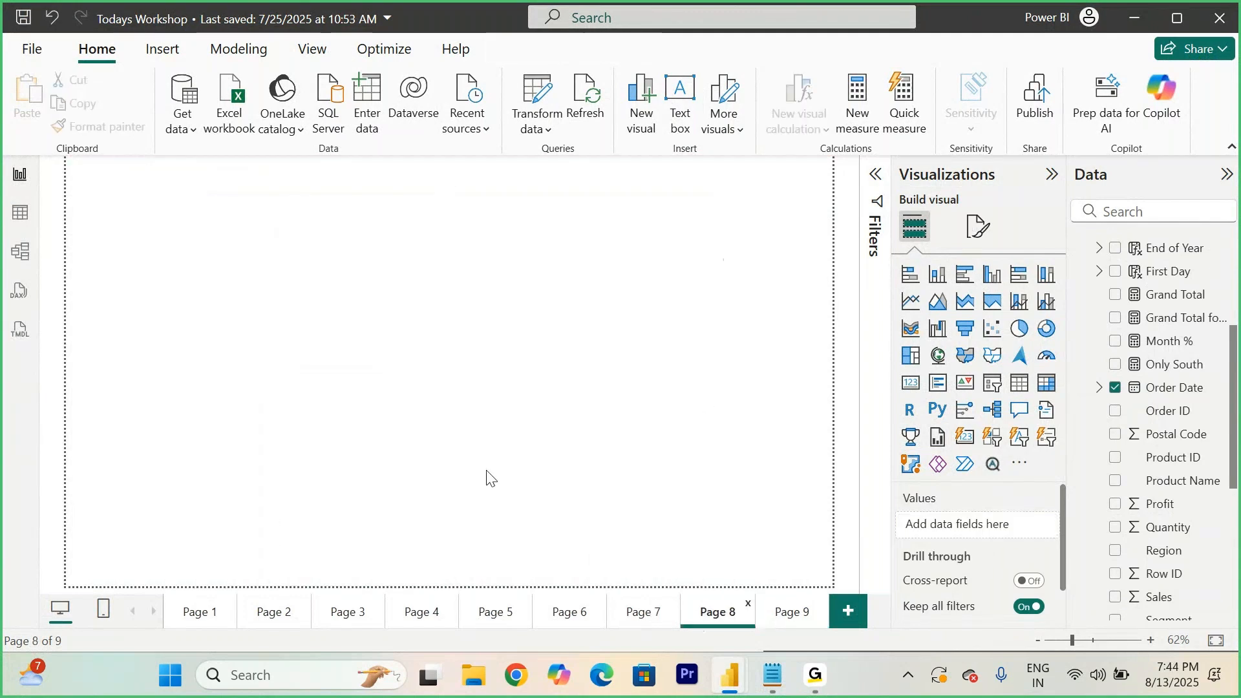
left_click(565, 300)
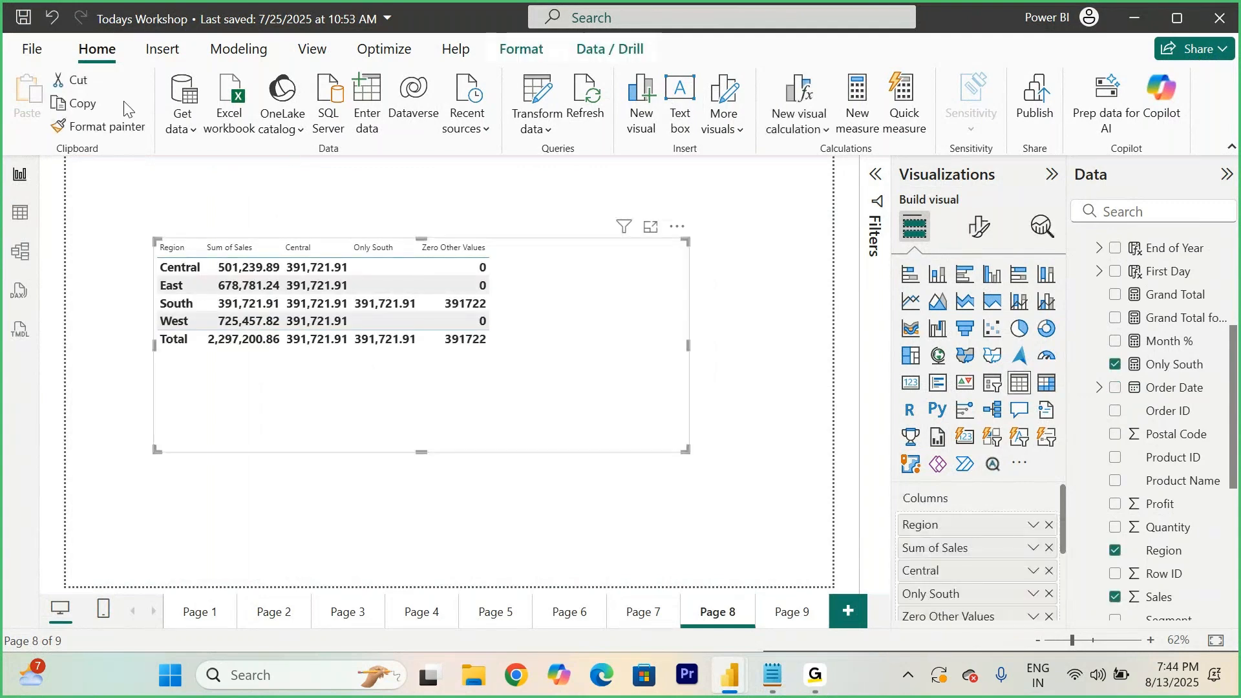
left_click(99, 127)
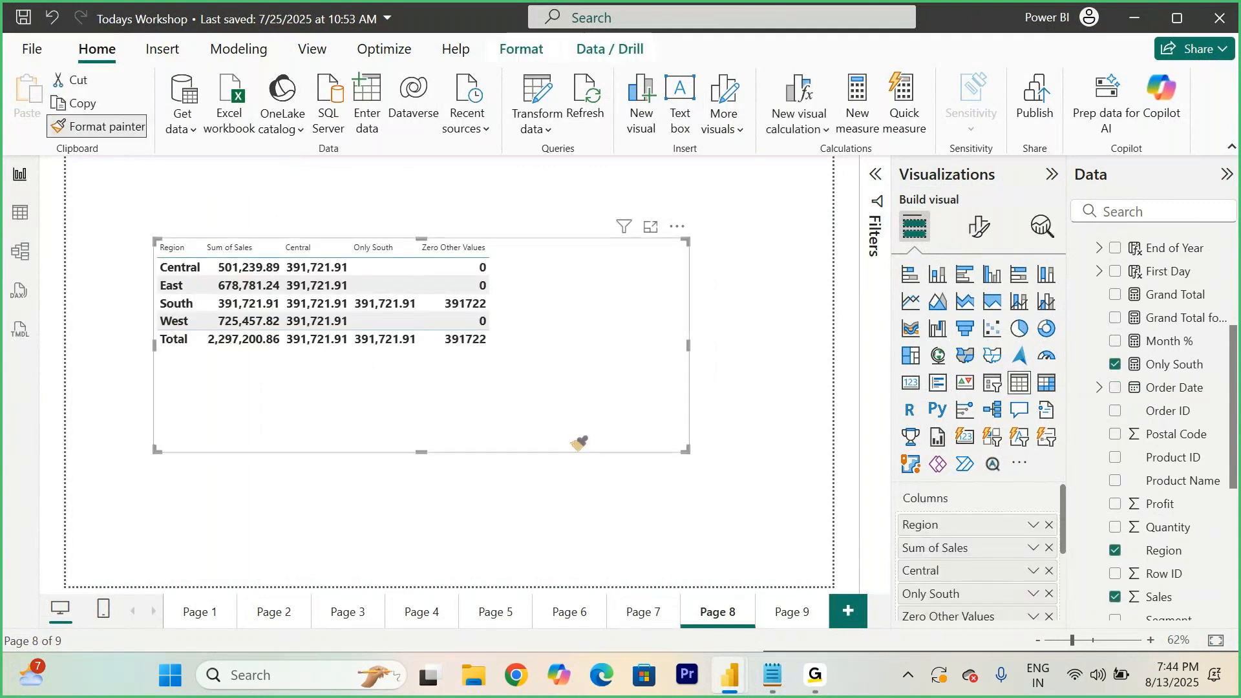
left_click(766, 605)
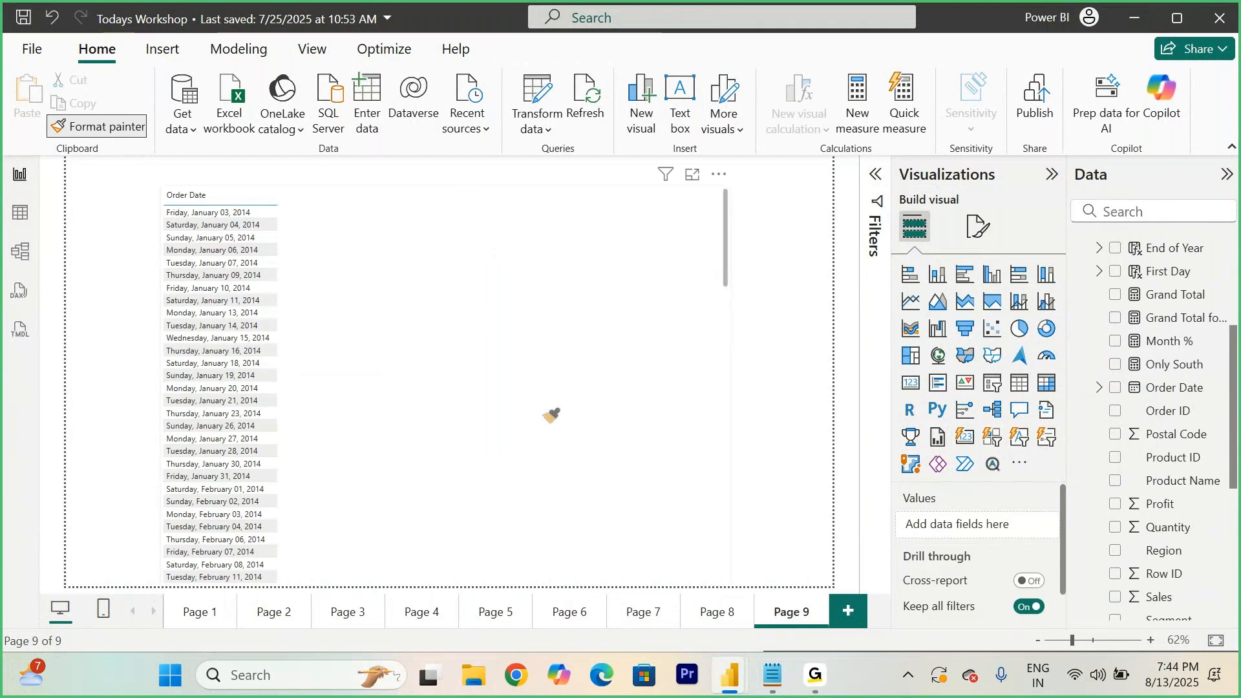
left_click(551, 412)
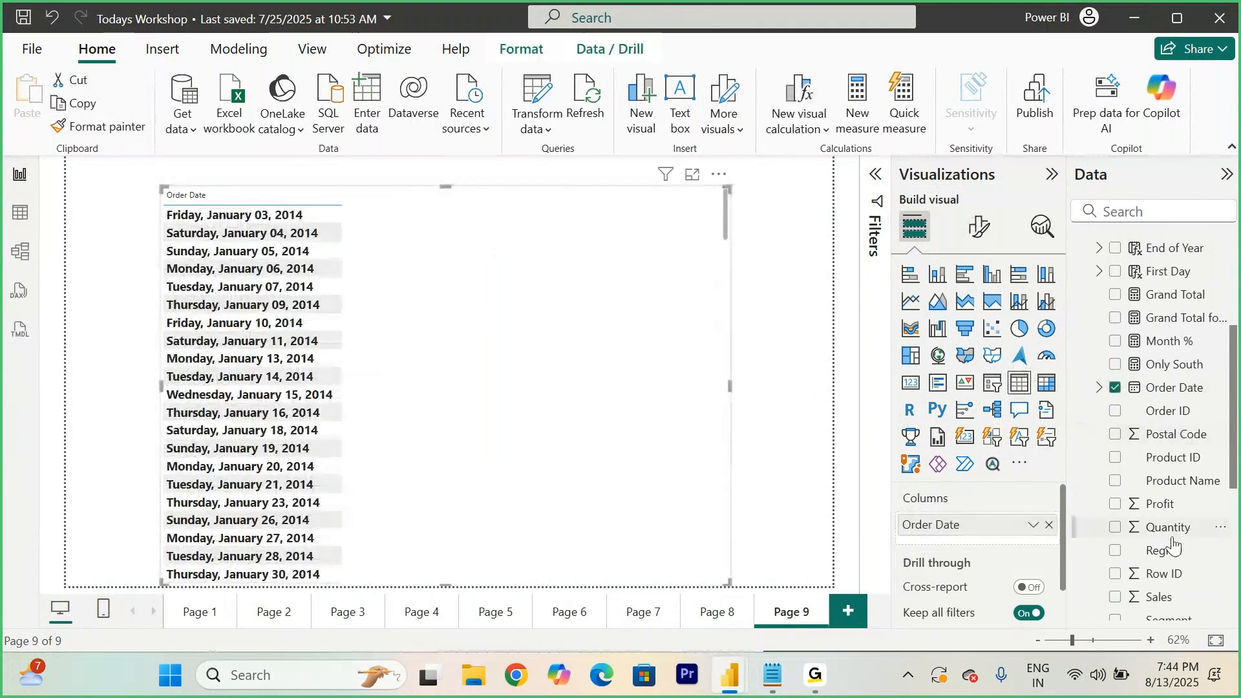
- Add the First Day column to the table next to Order Date
scroll(1175, 543, "down", 3)
scroll(1175, 543, "down", 3)
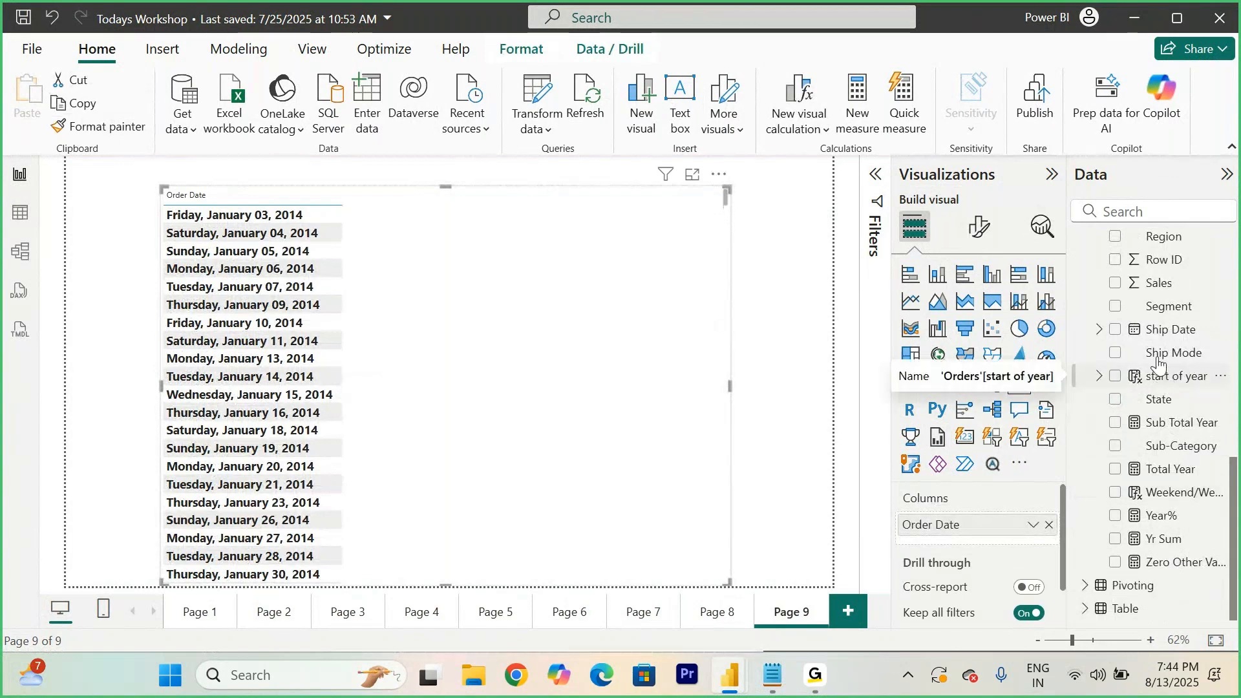
scroll(1159, 336, "up", 5)
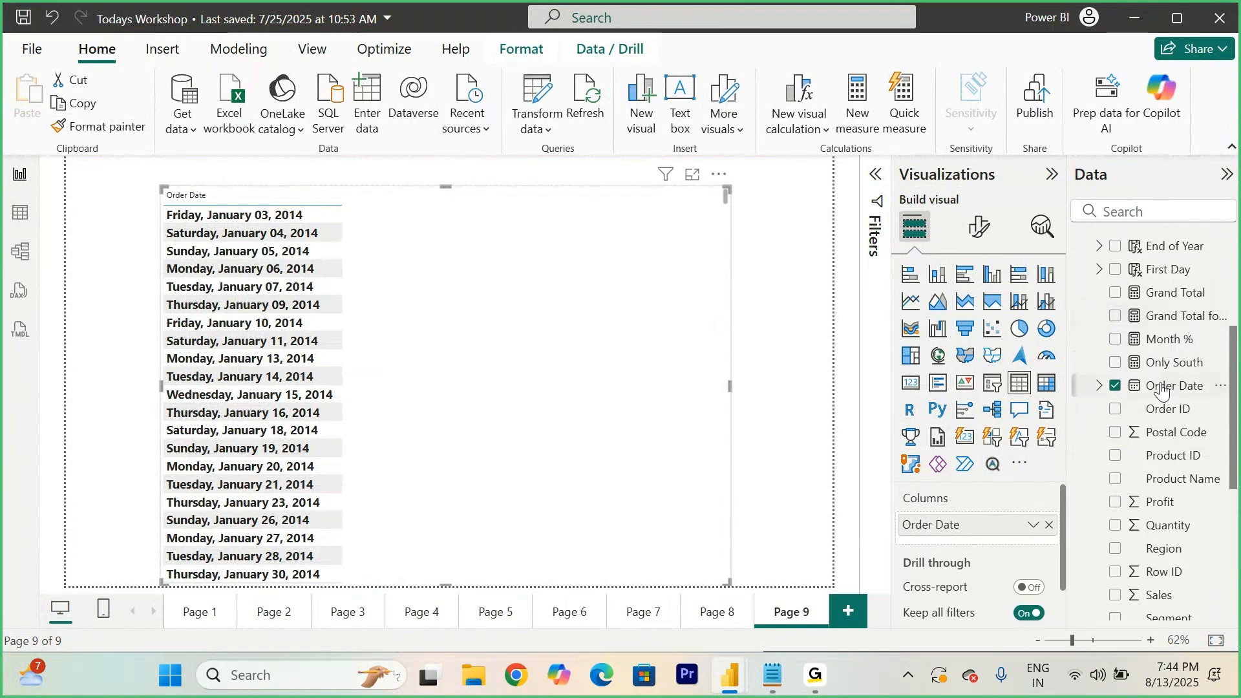
scroll(1162, 389, "up", 3)
left_click_drag(1159, 400, 534, 373)
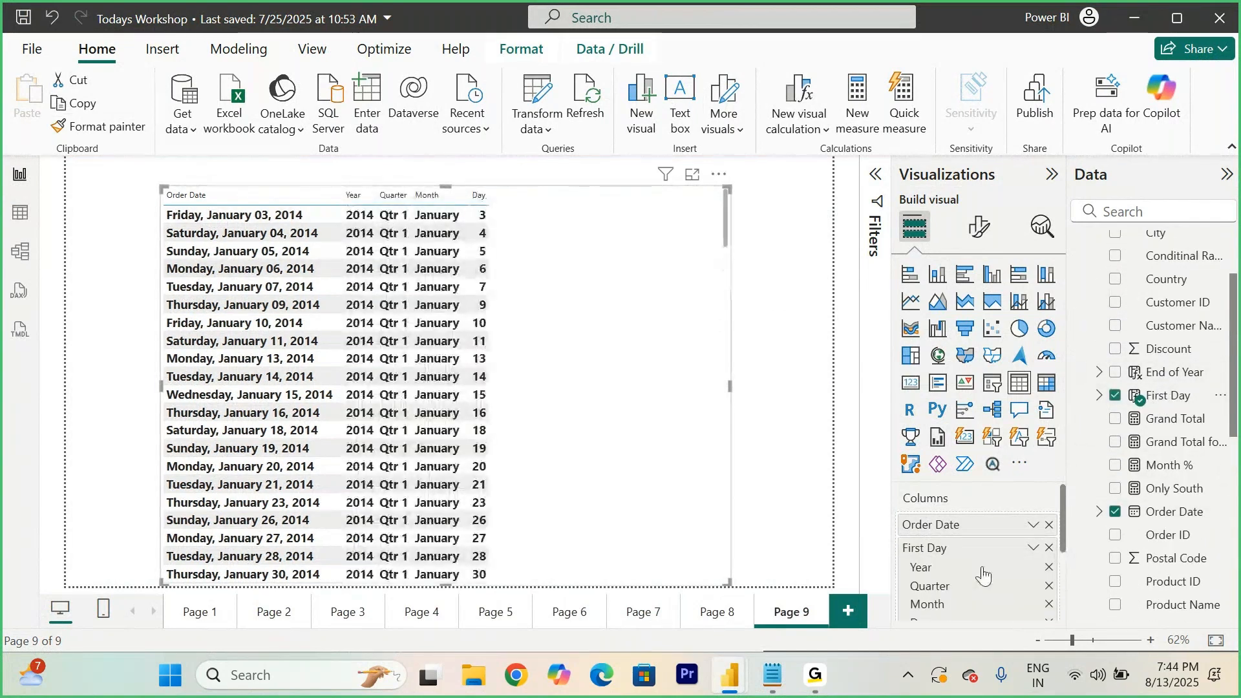
- Show First Day in the table as the plain First Day date instead of its date hierarchy
scroll(986, 569, "down", 2)
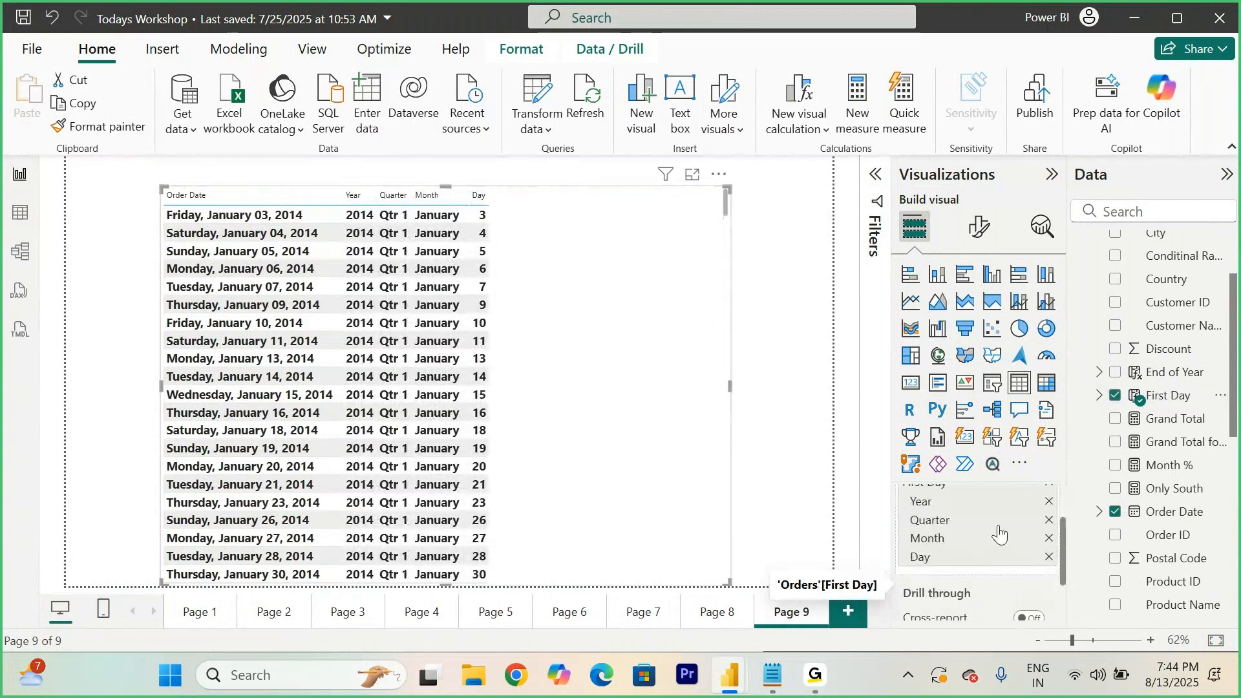
scroll(998, 534, "up", 2)
left_click(1032, 548)
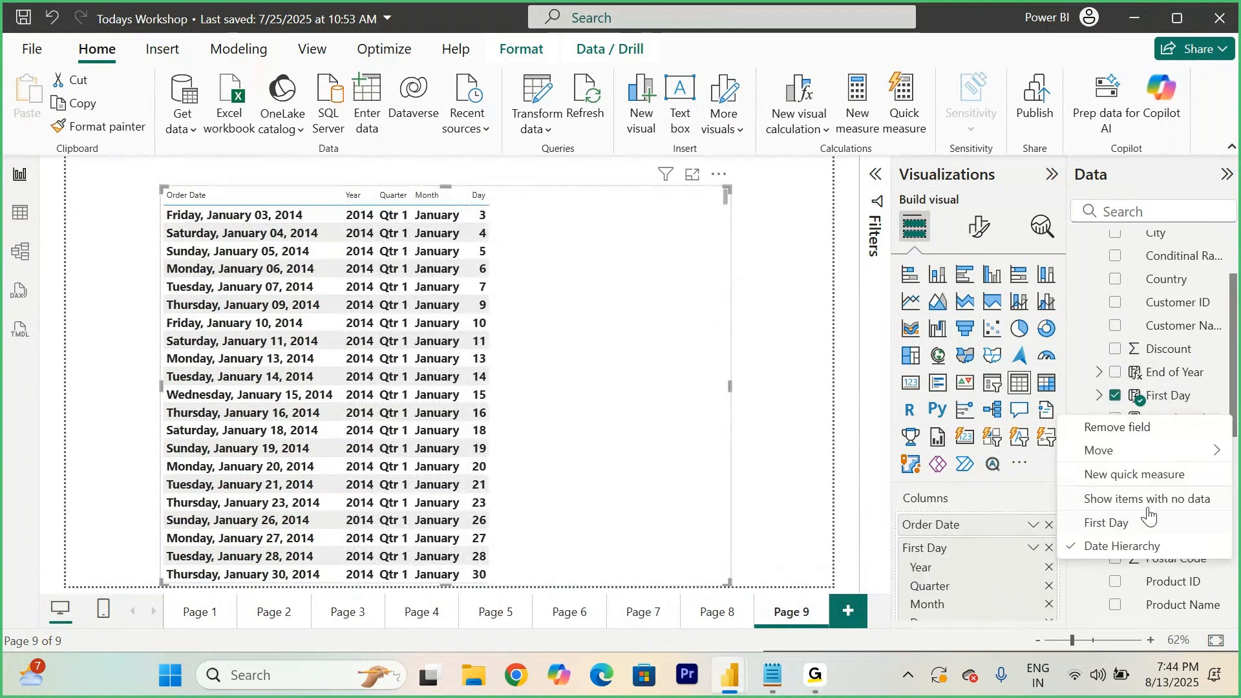
left_click(1107, 524)
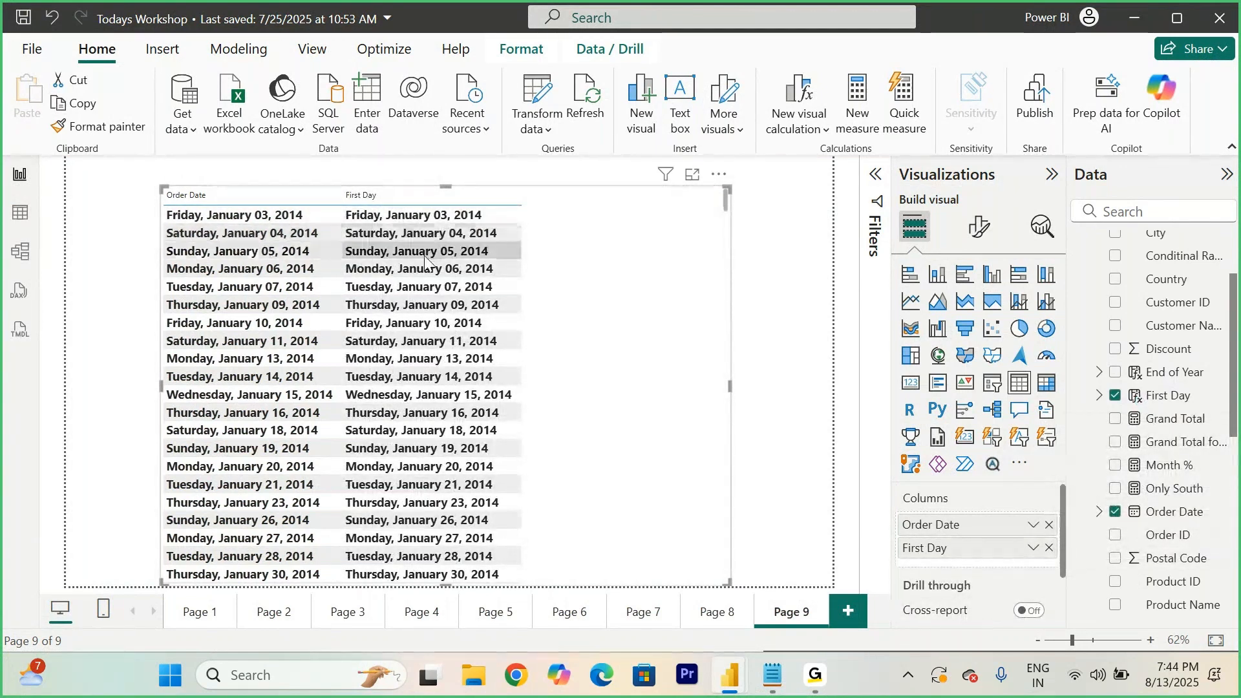
- Review the LastDate syntax in the class notes, then return to the Power BI report
left_click(775, 684)
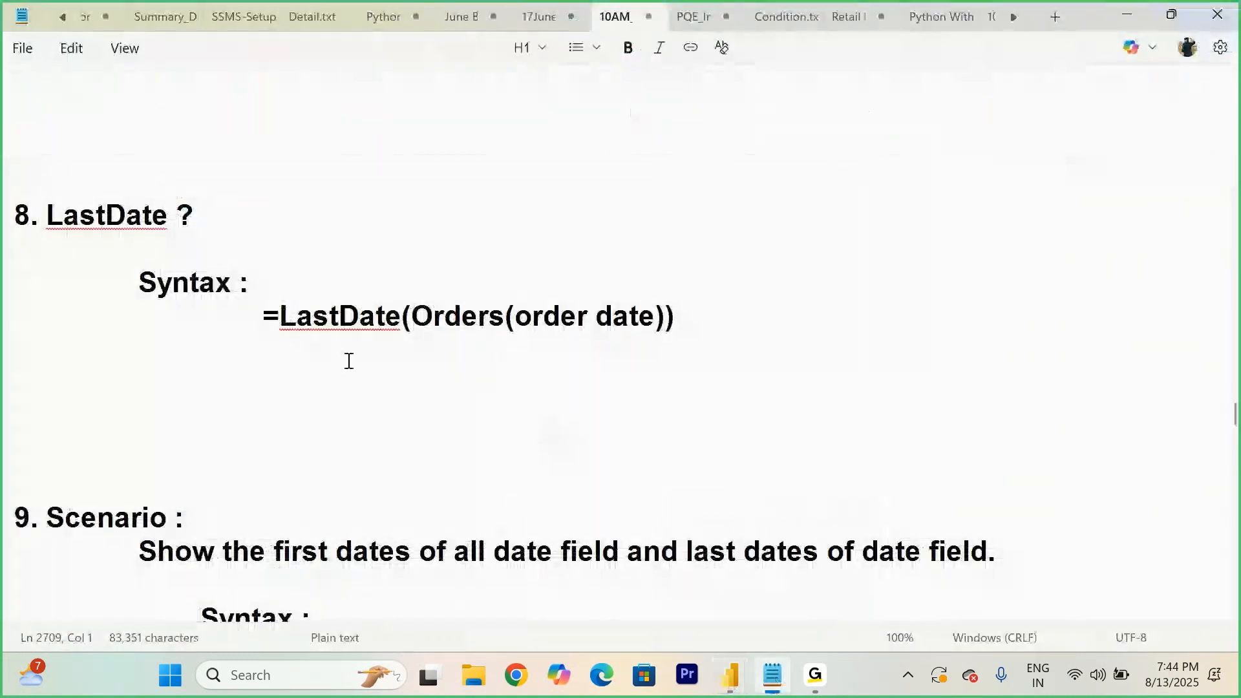
left_click_drag(276, 321, 665, 360)
left_click(676, 487)
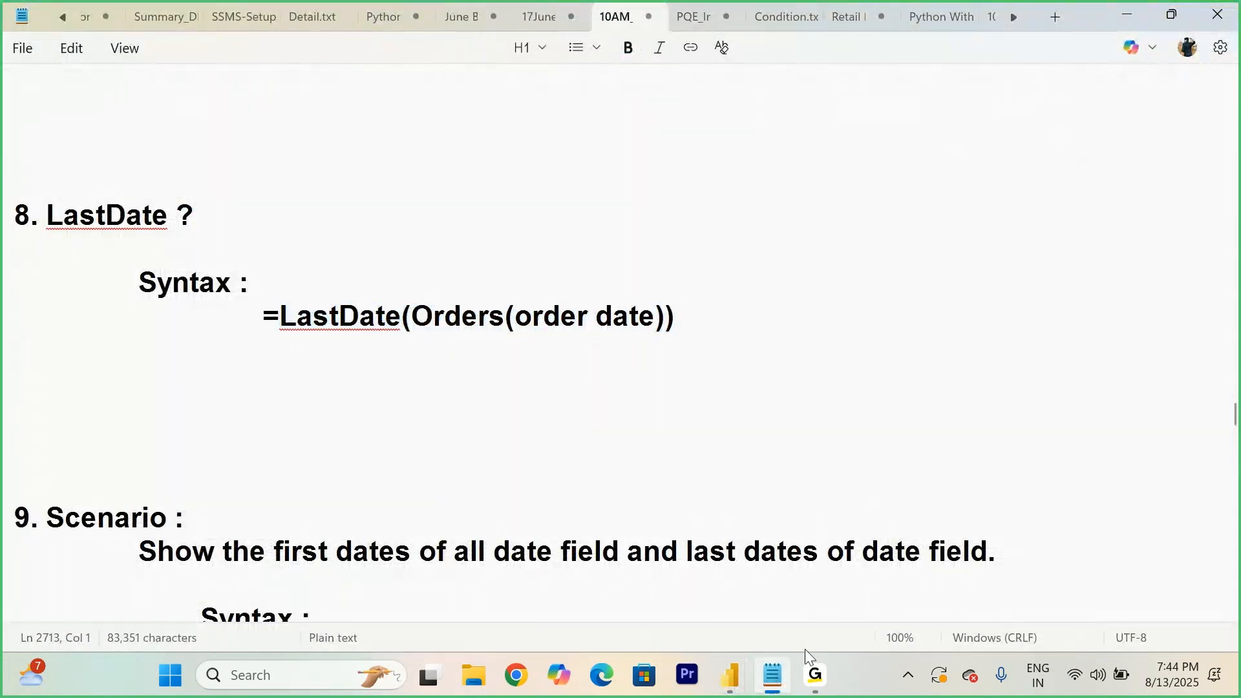
mouse_move(731, 675)
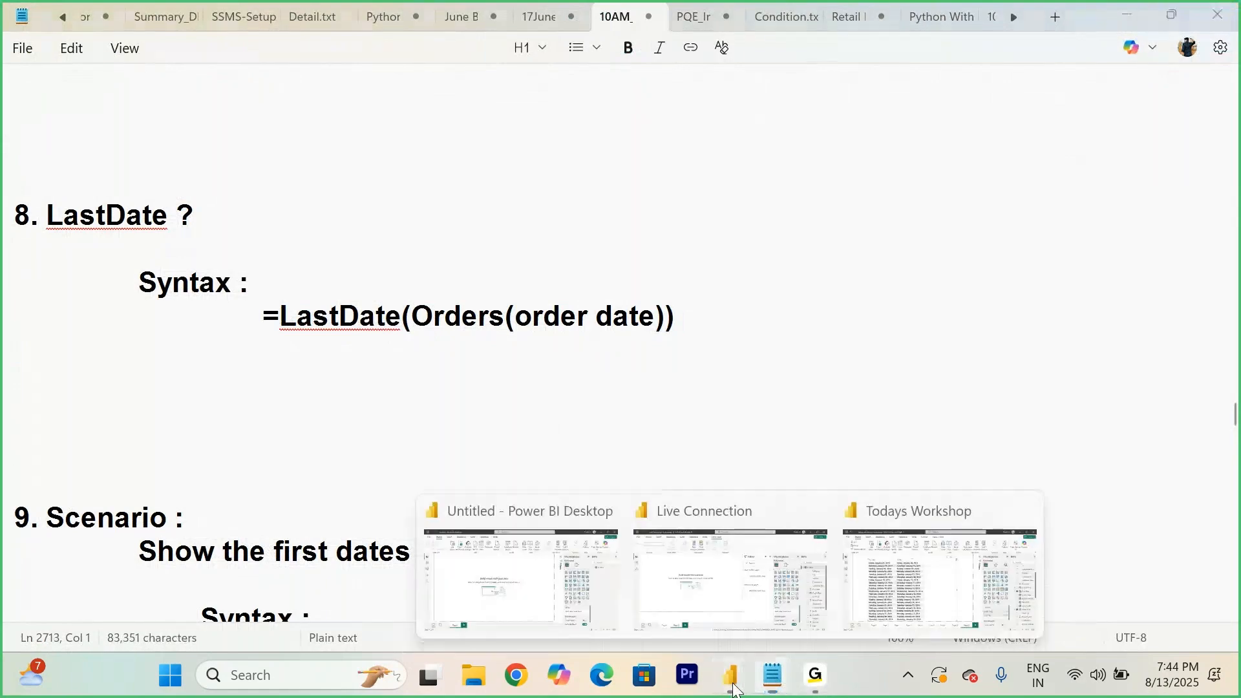
left_click(953, 582)
- Create a new measure in the Orders table: Last Date = LASTDATE(Orders[Order Date])
scroll(1144, 336, "up", 3)
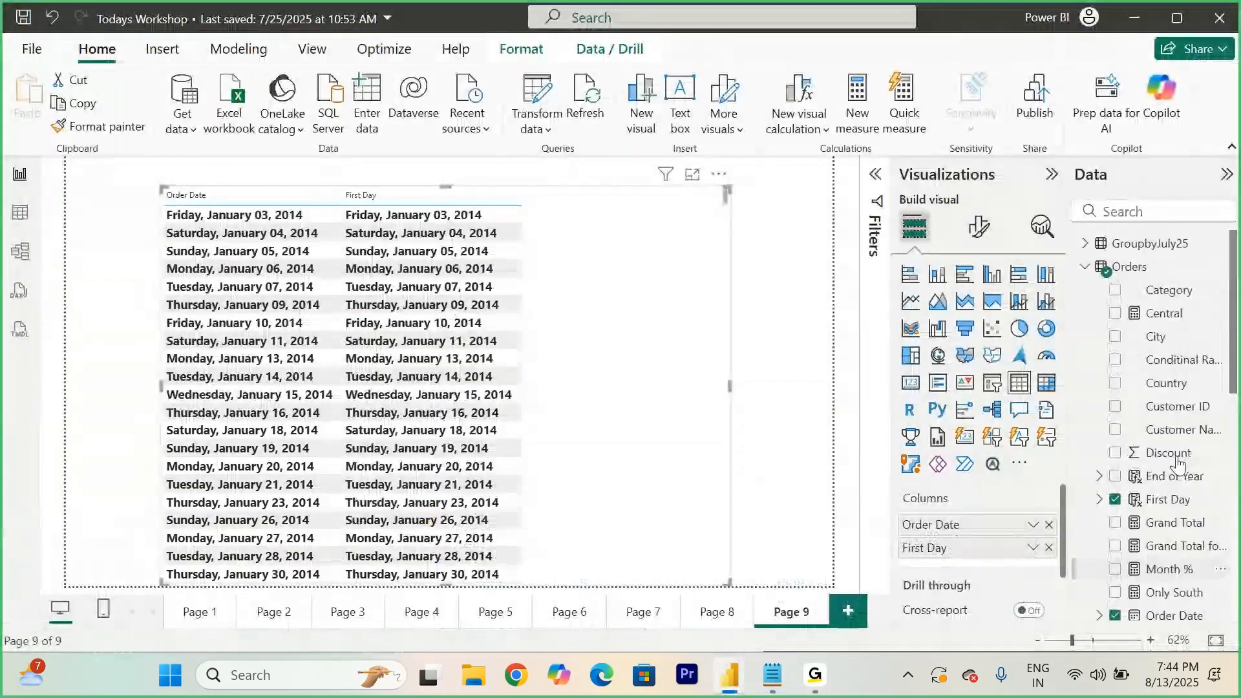
right_click(1134, 272)
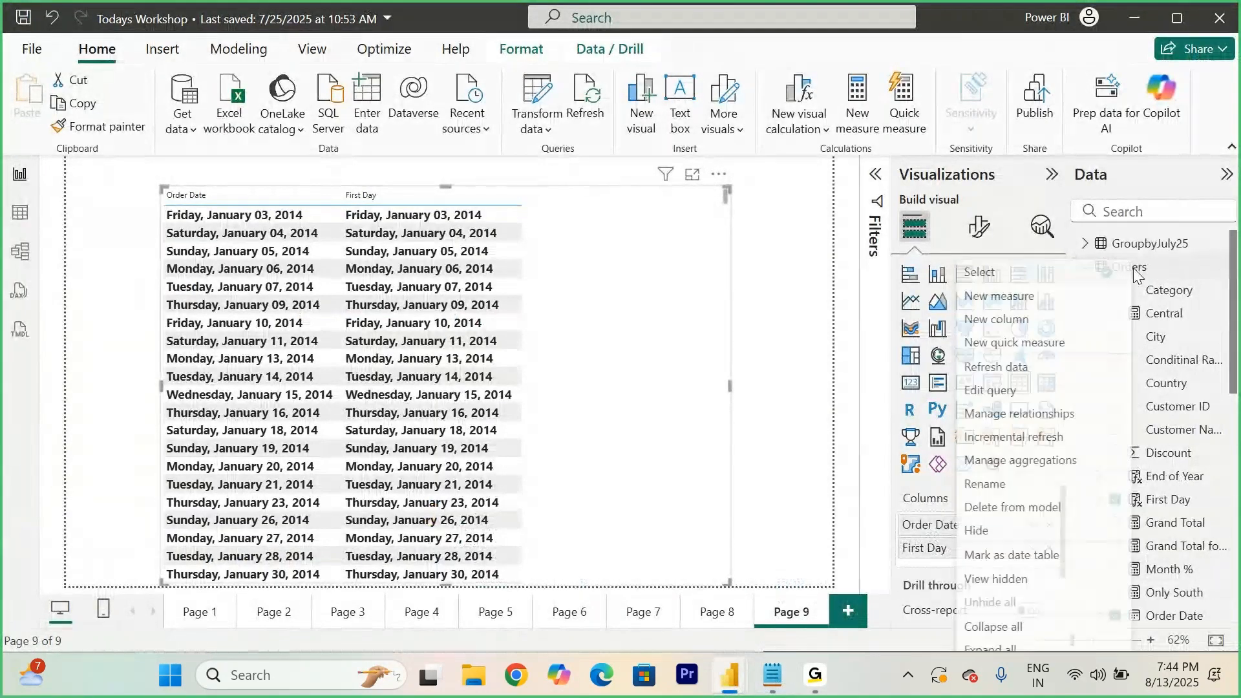
left_click(995, 300)
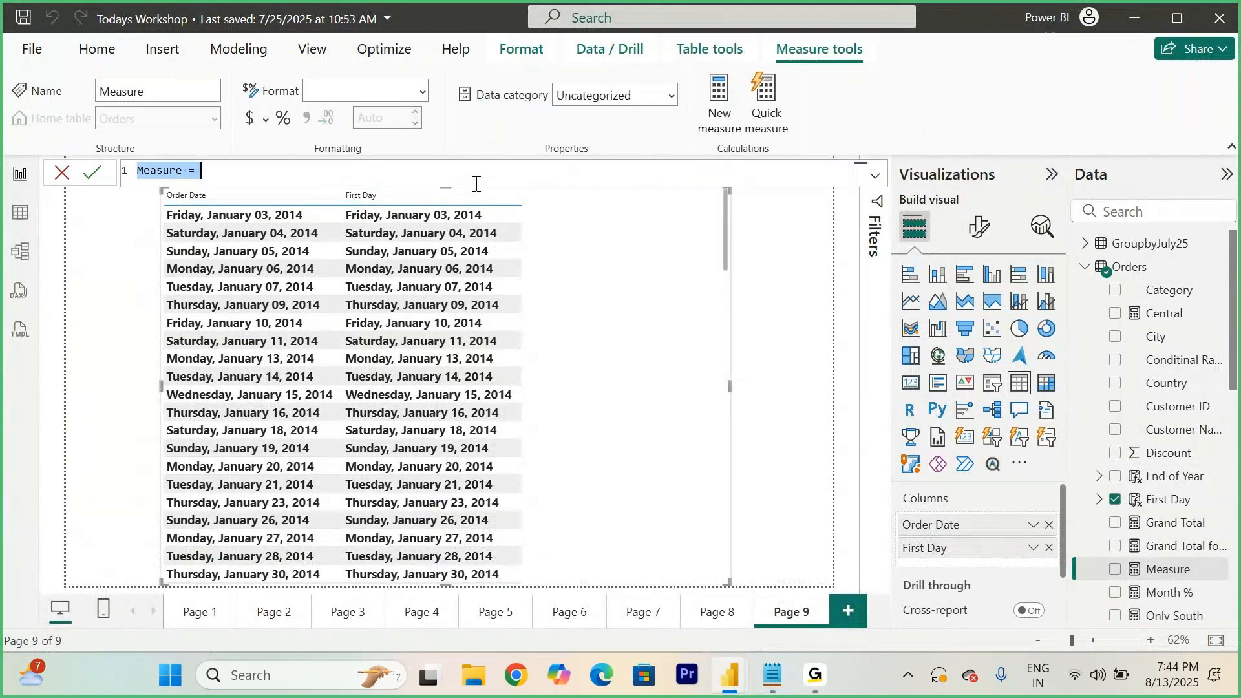
type("Last Date")
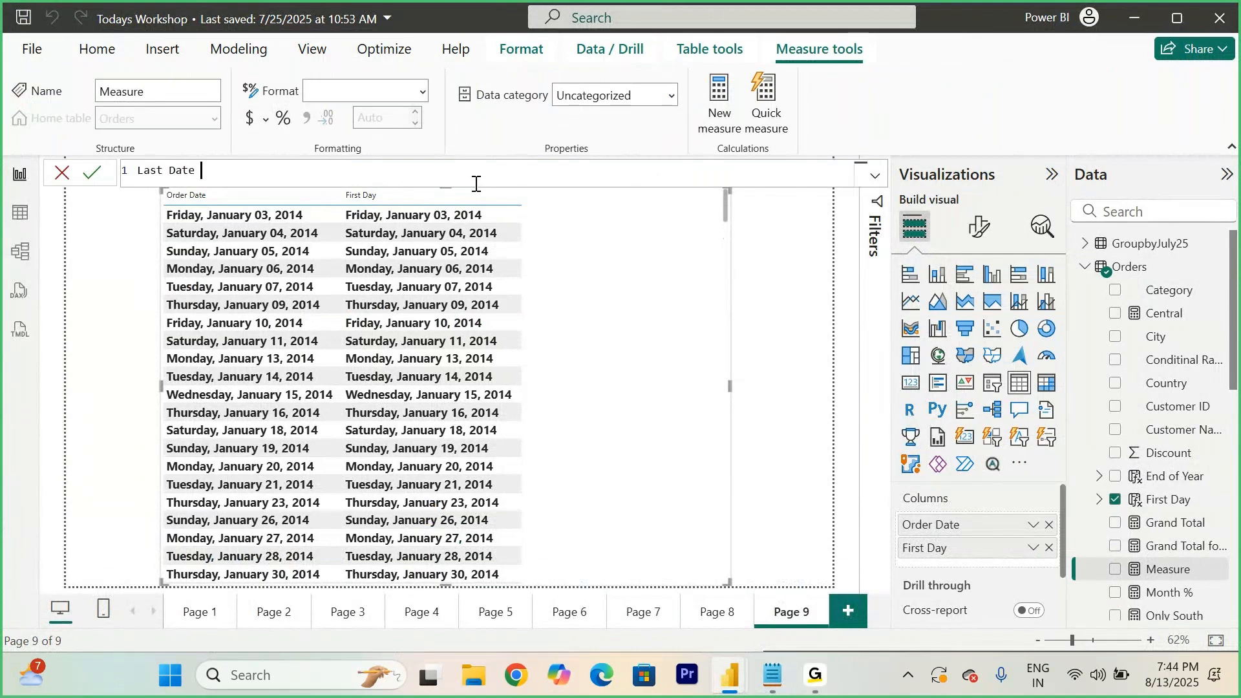
type(" = lat")
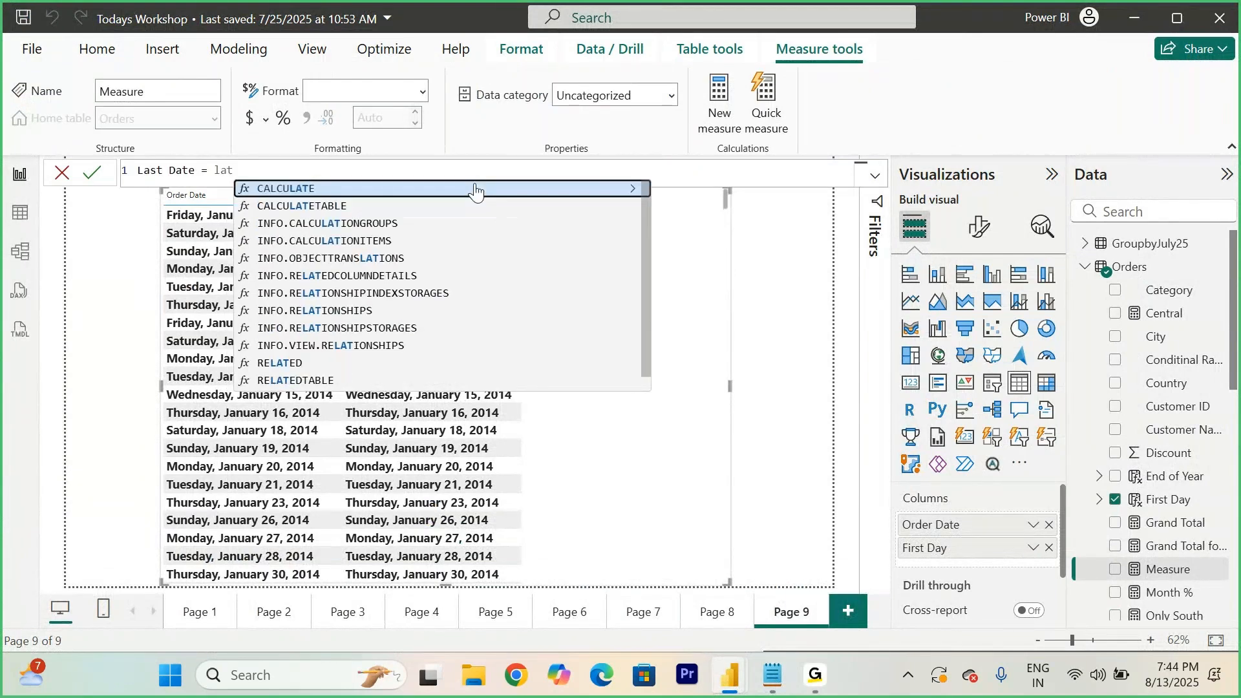
key("BackSpace")
type("stdat")
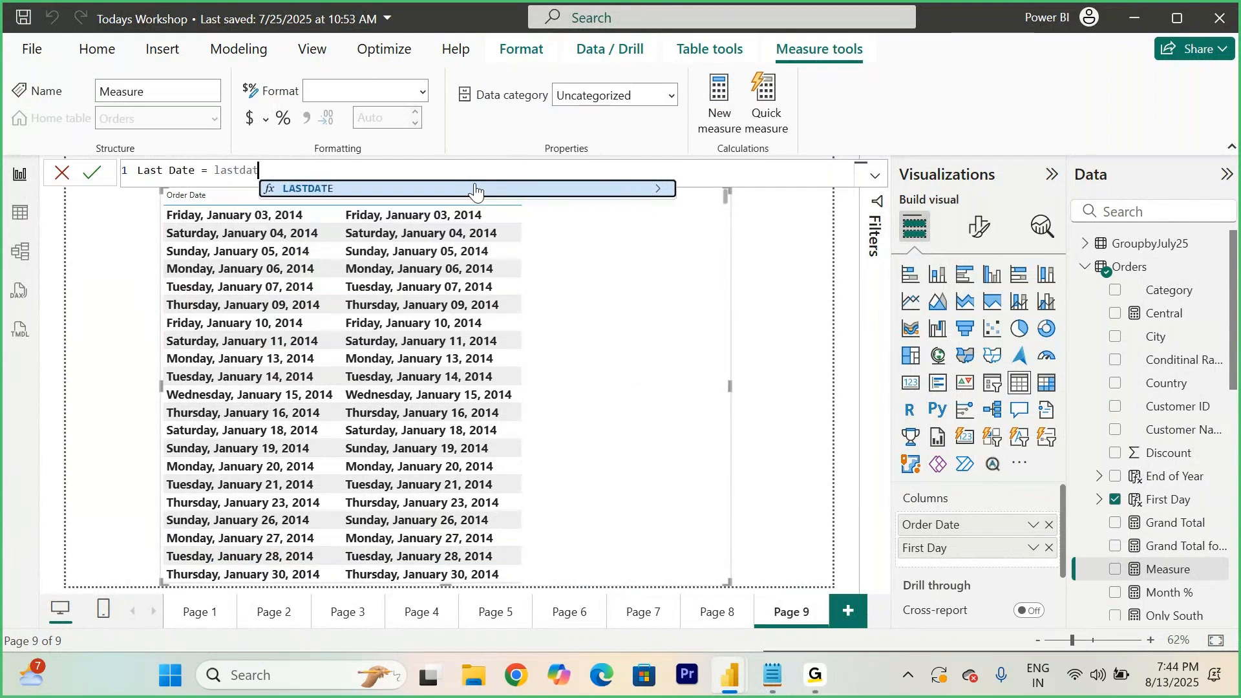
key("Tab")
type("order")
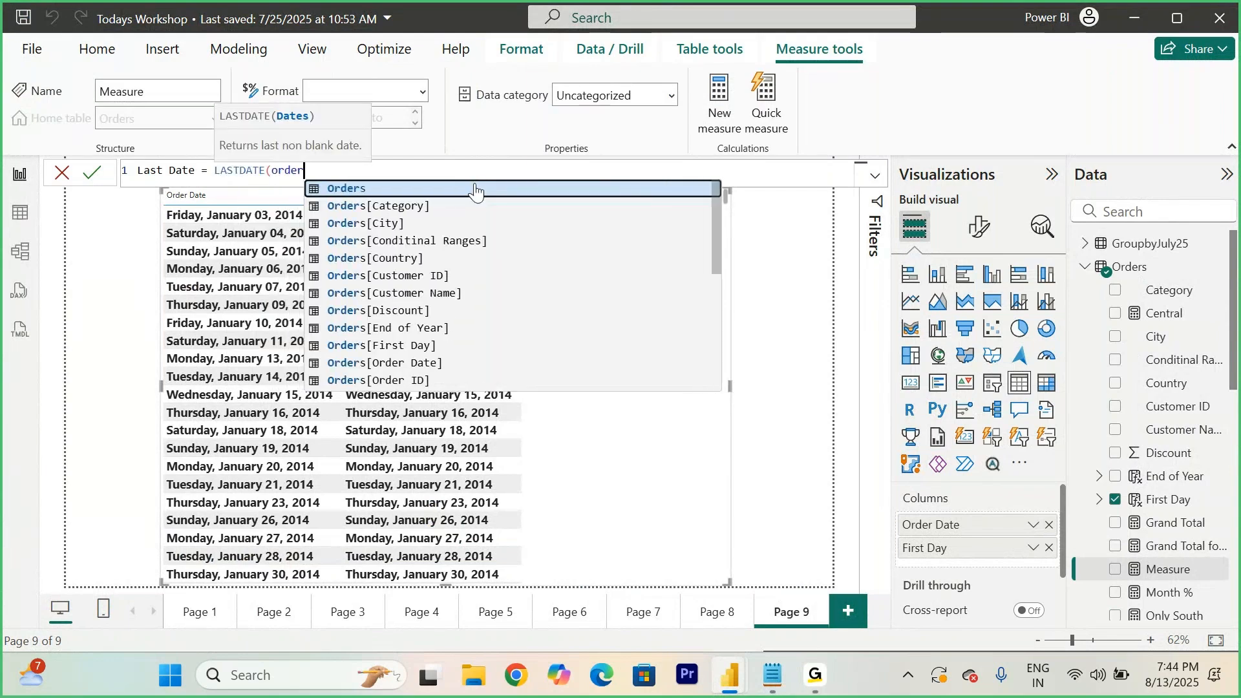
key("Down")
key("Down")
key("Down")
key("Down")
key("Down")
key("Down")
key("Down")
key("Down")
key("Down")
key("Down")
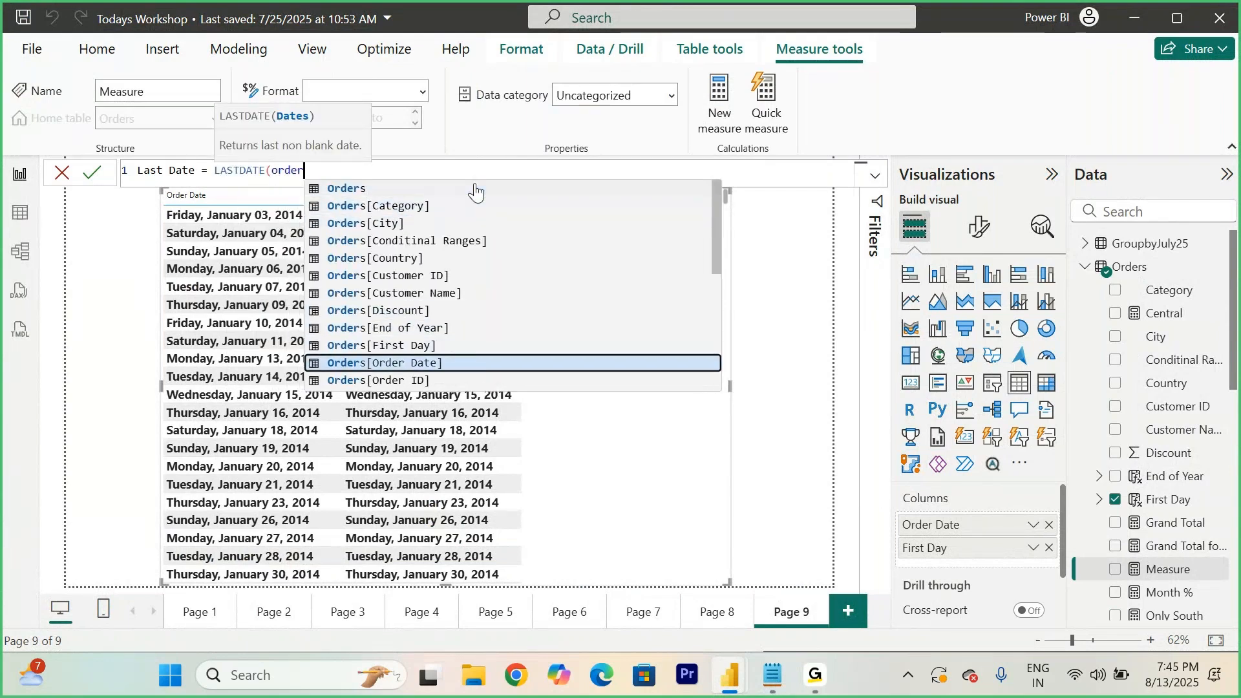
key("Tab")
type(")")
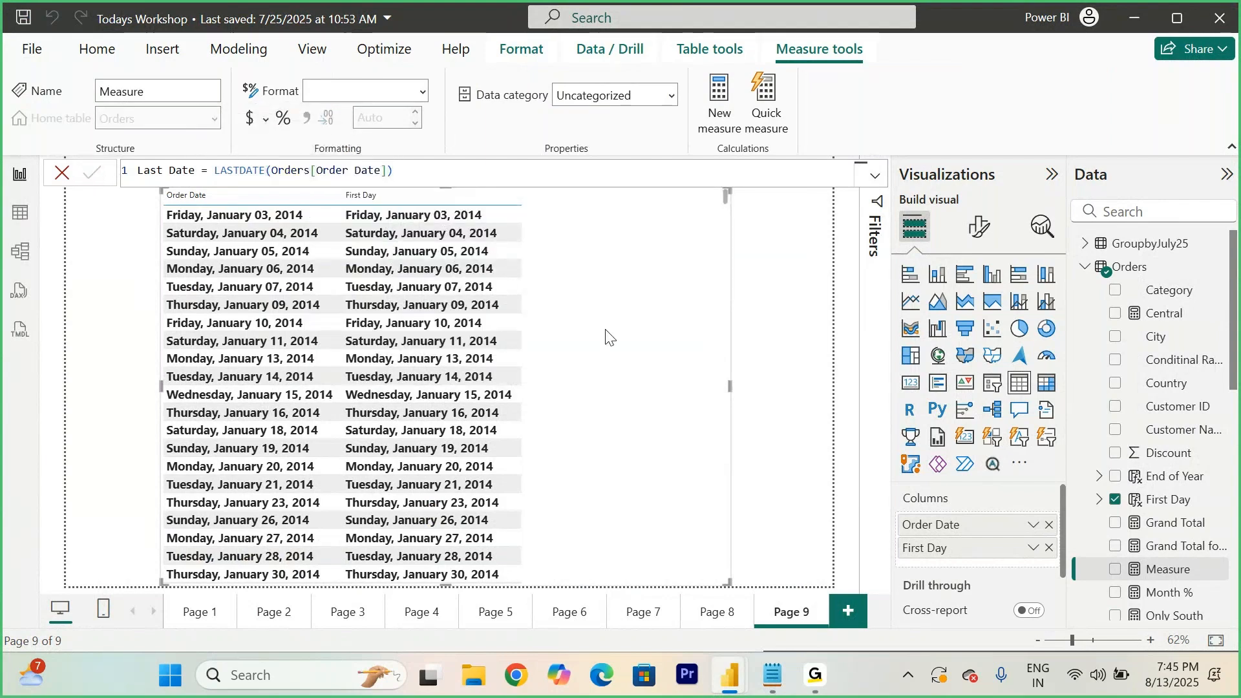
key("Return")
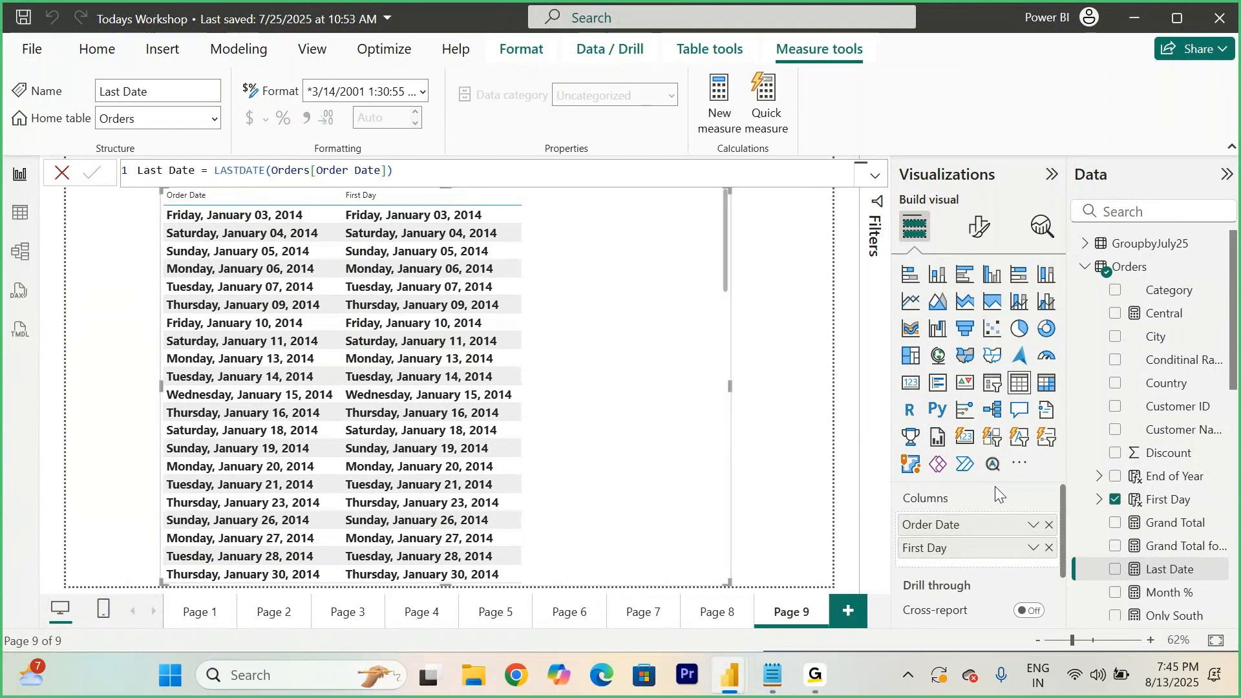
- Add the Last Date measure to the table and format it as the dddd, mmmm d, yyyy long date
left_click(1170, 569)
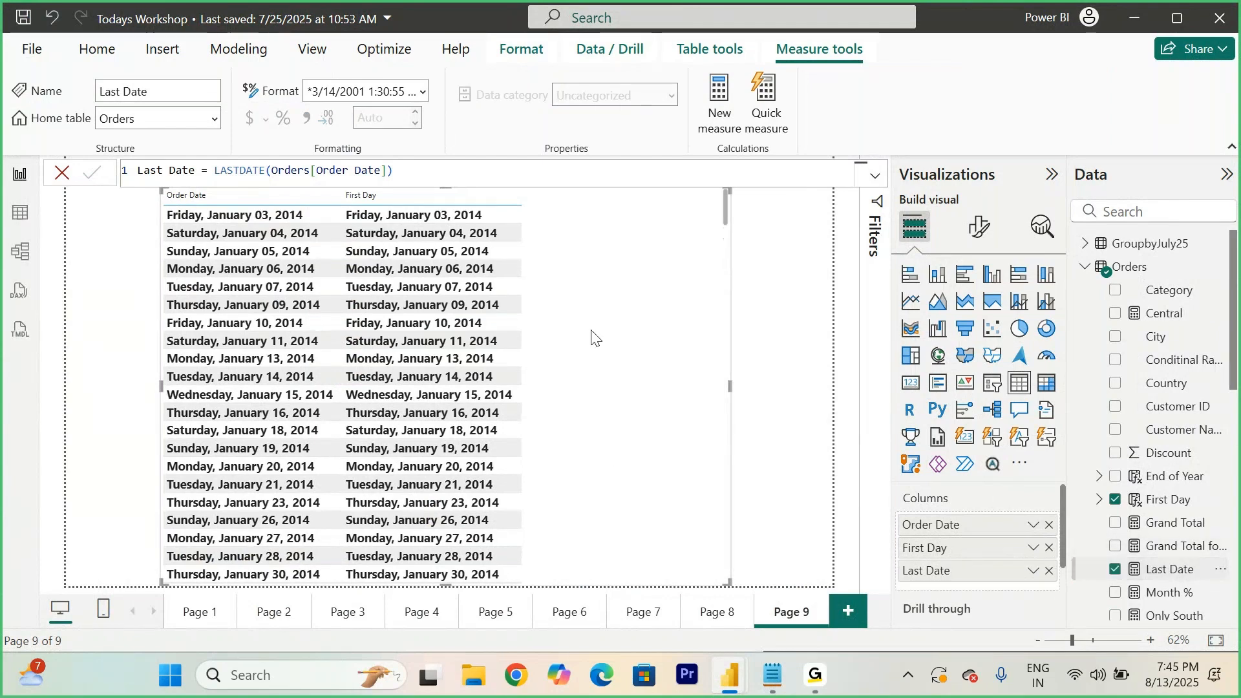
scroll(942, 547, "down", 2)
scroll(943, 543, "up", 2)
left_click(1032, 571)
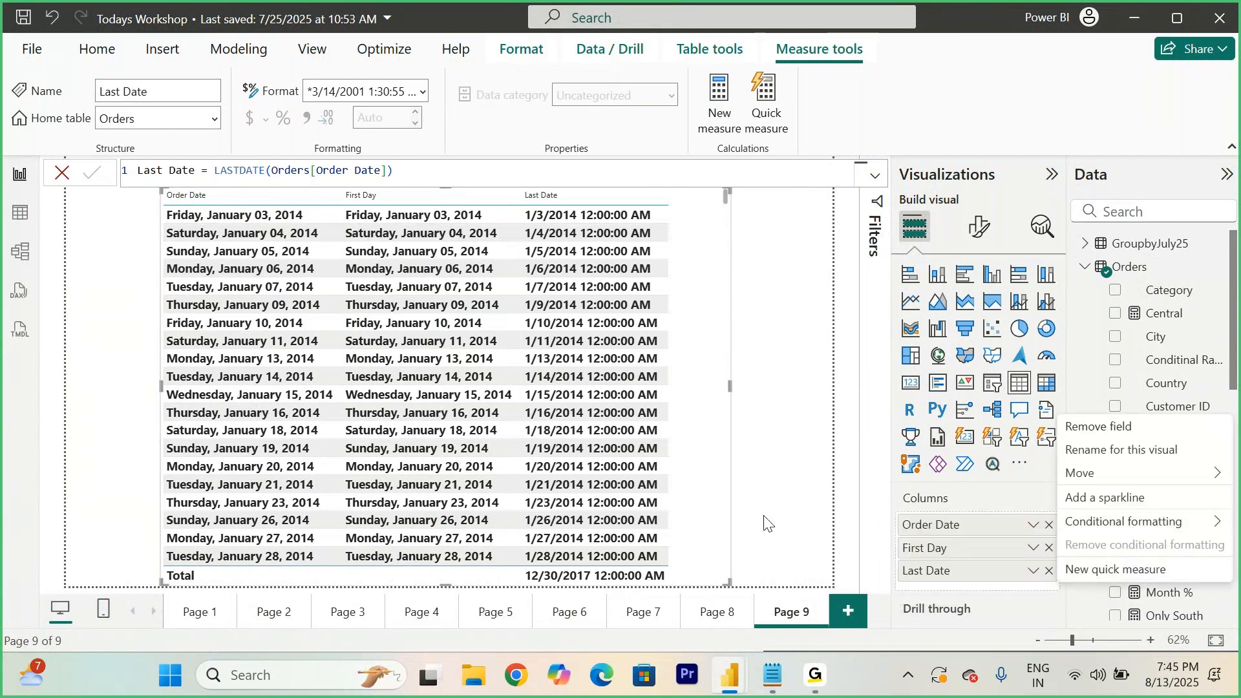
left_click(840, 510)
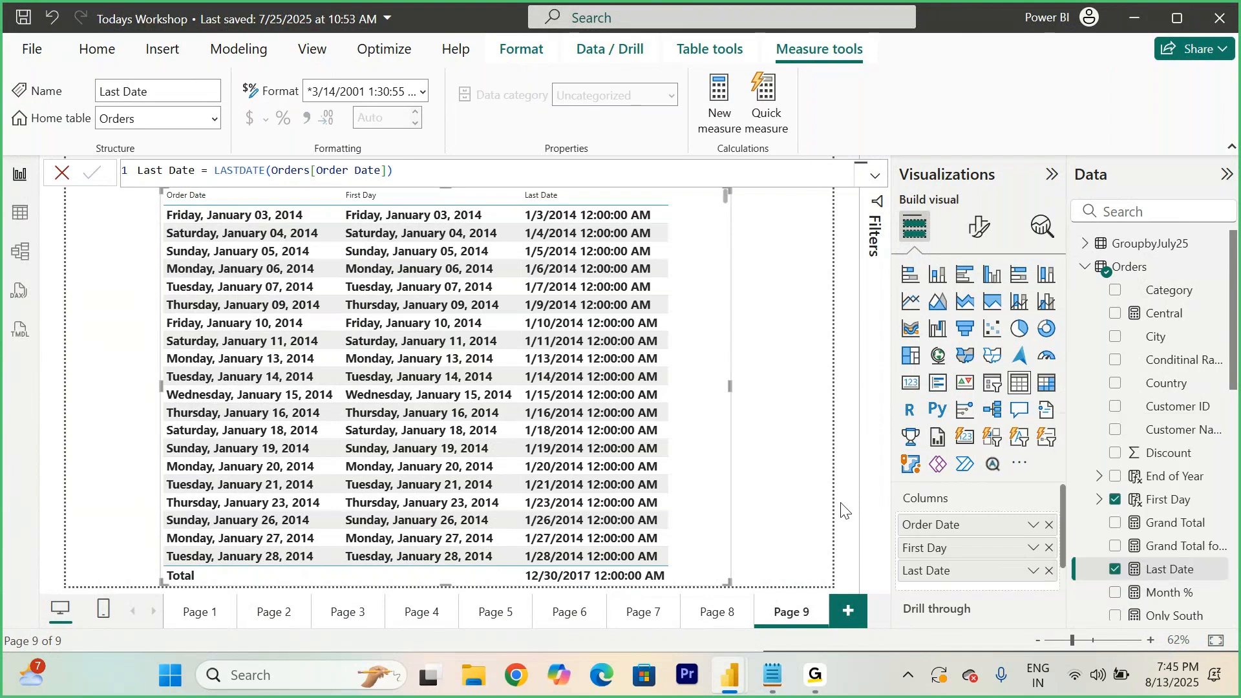
scroll(948, 575, "down", 2)
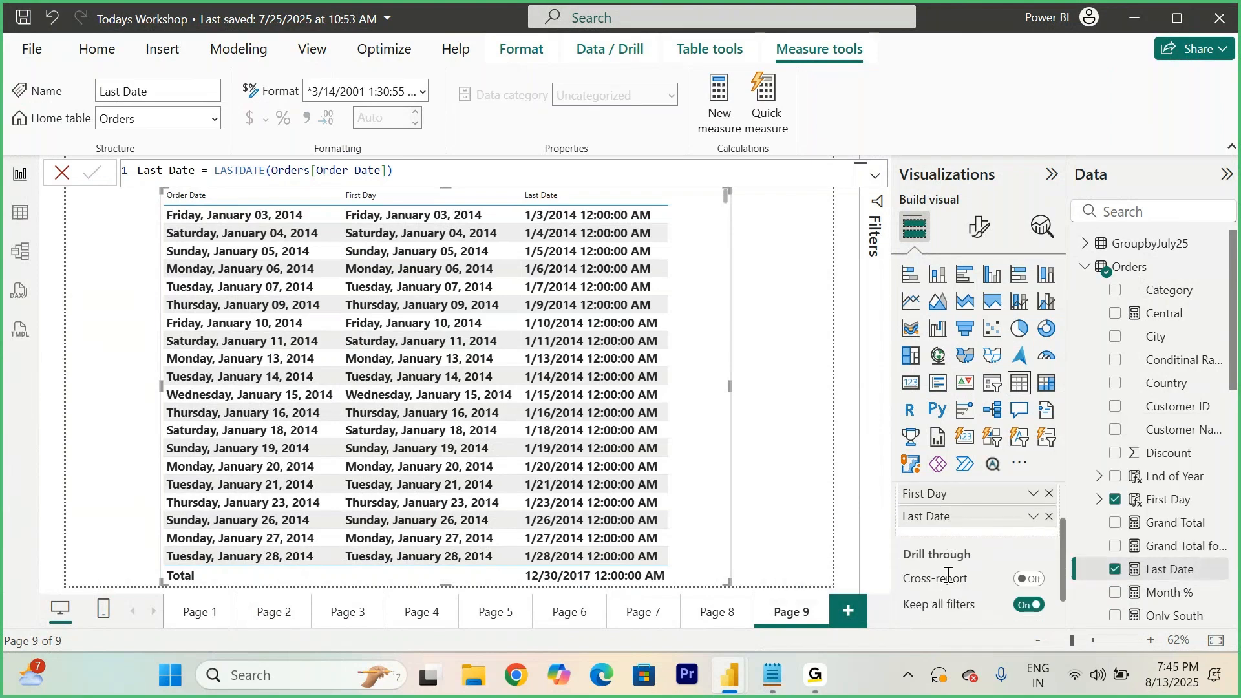
left_click(1032, 516)
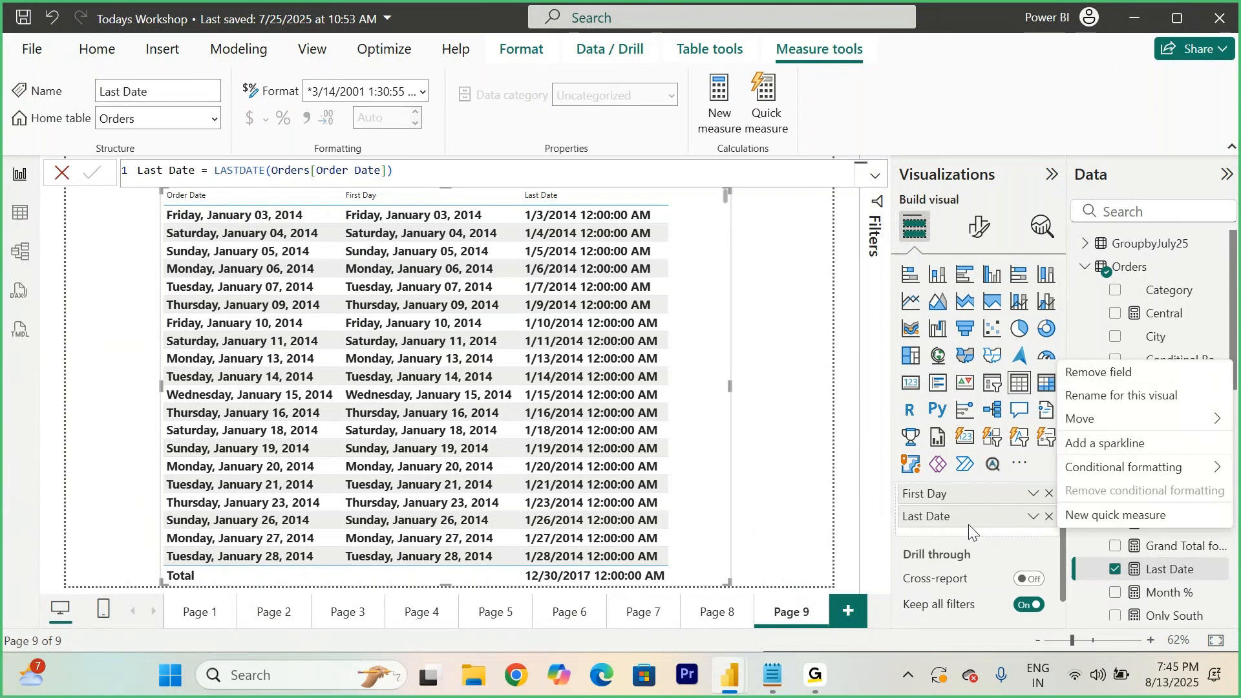
left_click(752, 446)
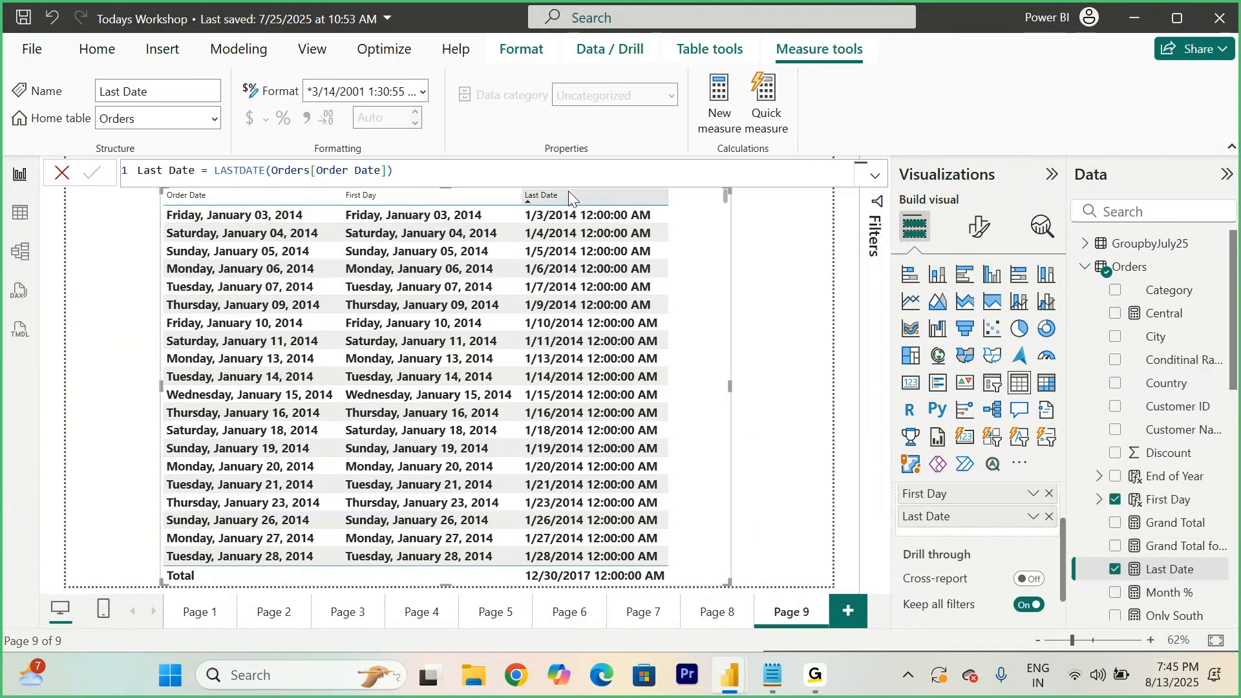
left_click(424, 97)
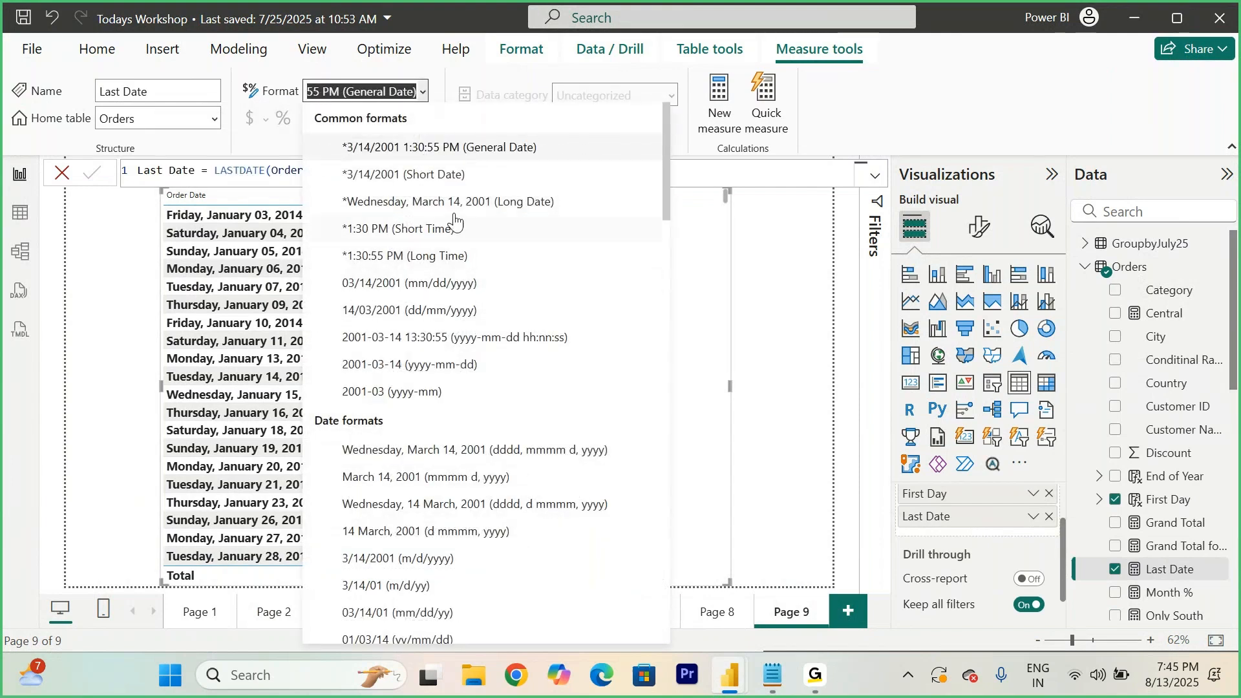
left_click(703, 446)
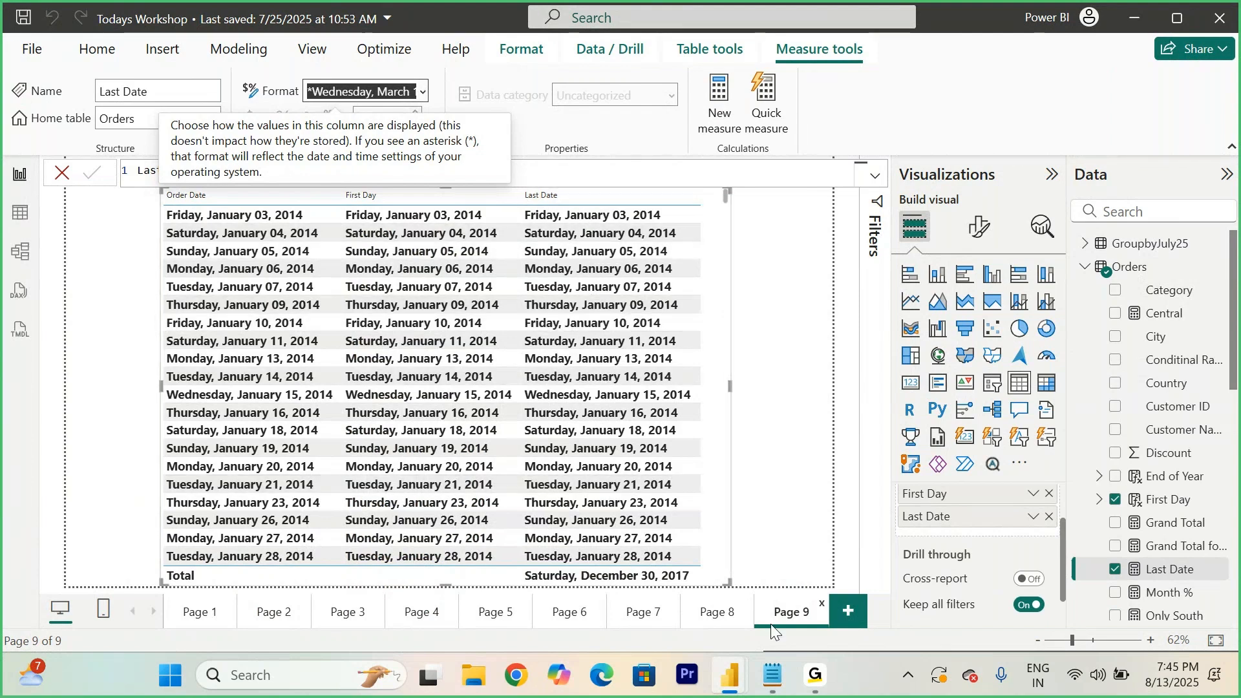
- Switch to the class notes and insert three blank lines below the LastDate section
left_click(780, 679)
scroll(657, 494, "down", 4)
left_click(806, 338)
key("Return")
key("Return")
key("Return")
key("Return")
key("Return")
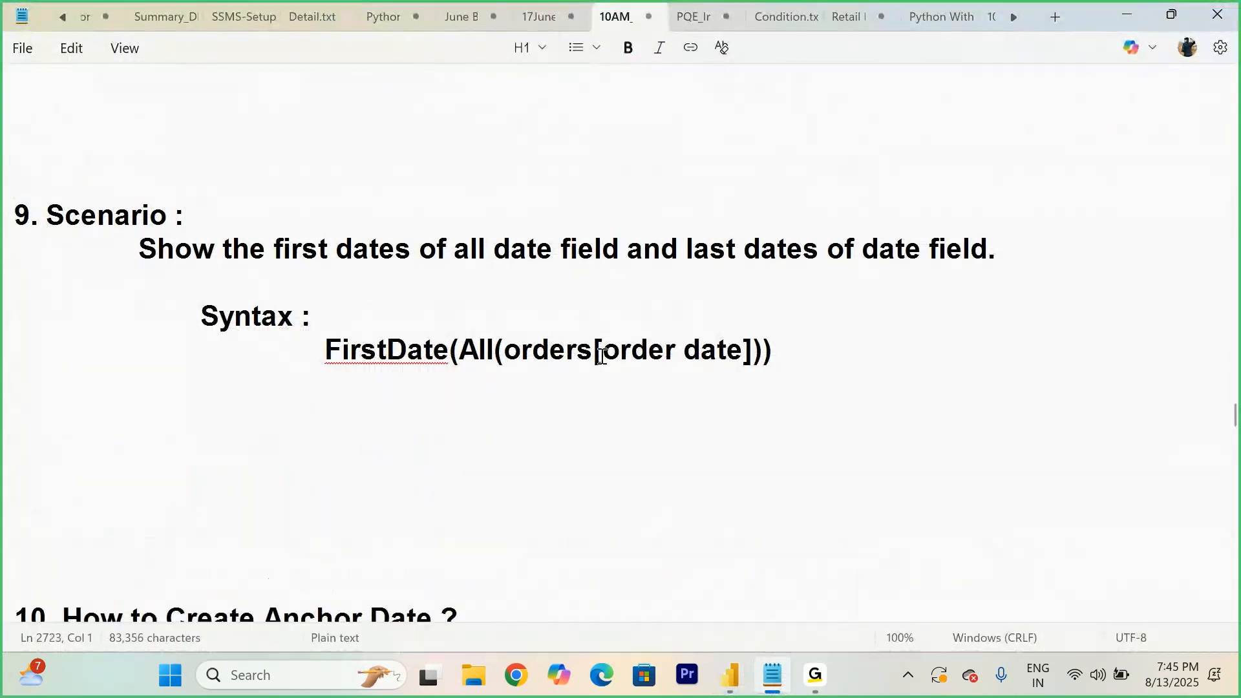
- Review the FirstDate(All(orders[order date])) syntax of scenario 9 in the notes, then return to Power BI
left_click_drag(459, 349, 497, 354)
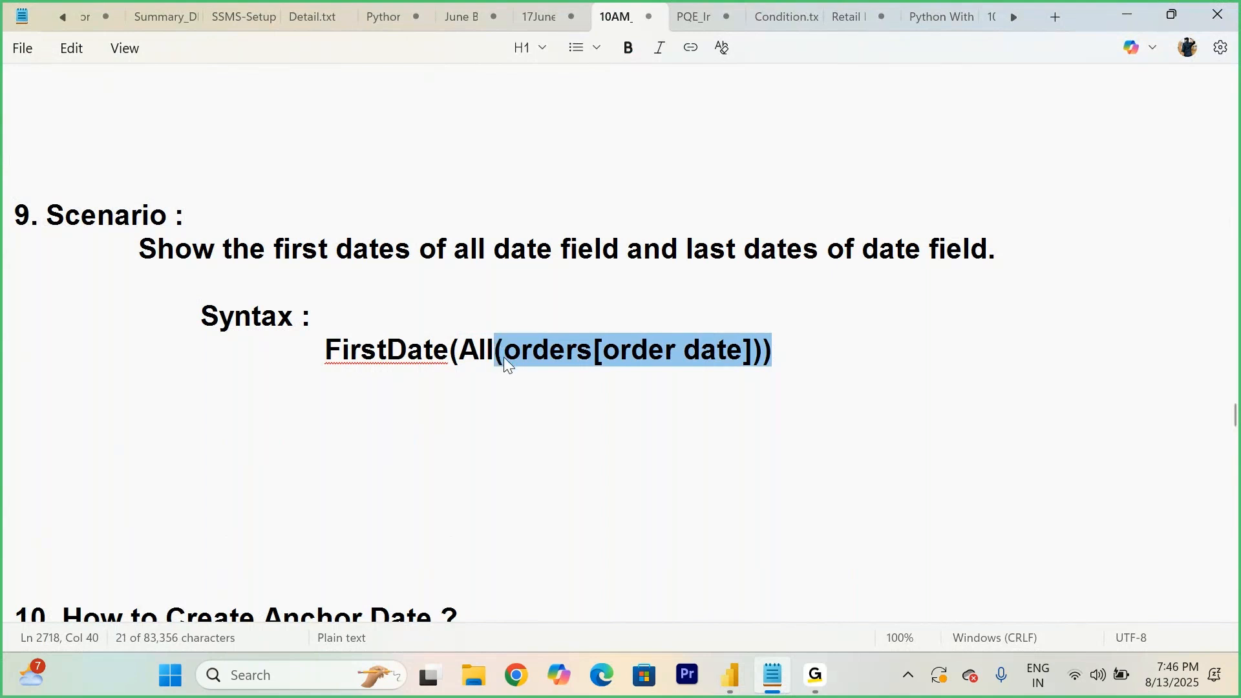
left_click(507, 474)
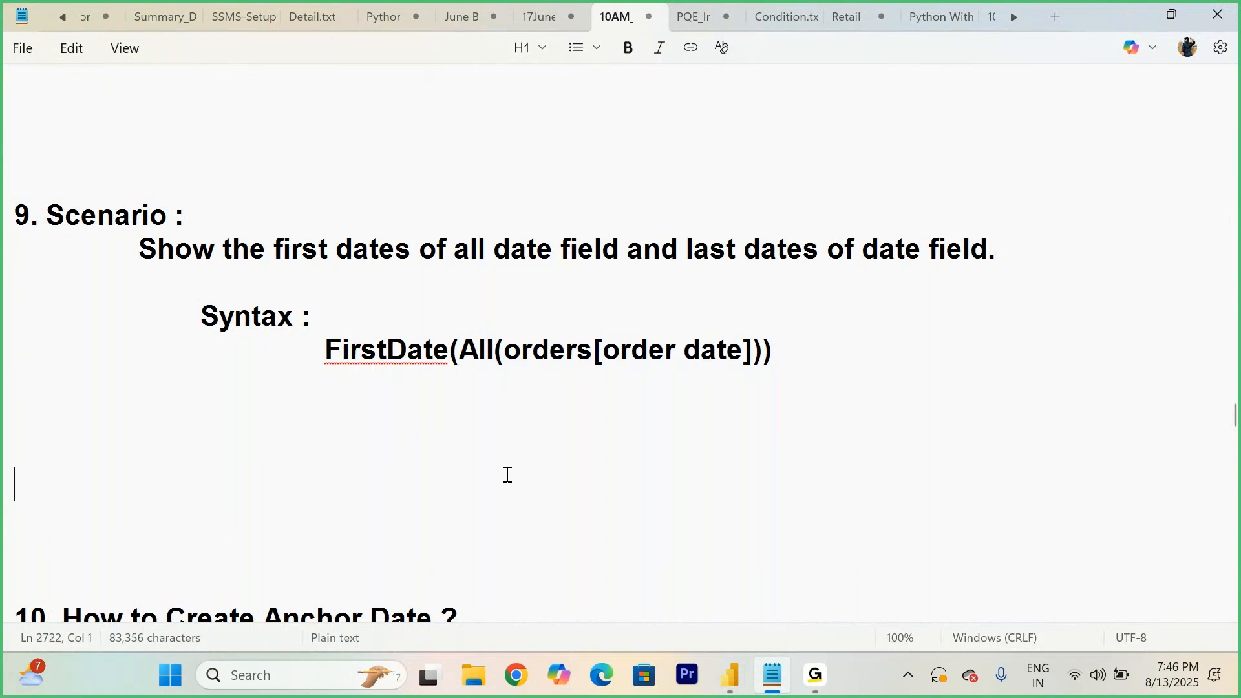
left_click_drag(302, 359, 803, 393)
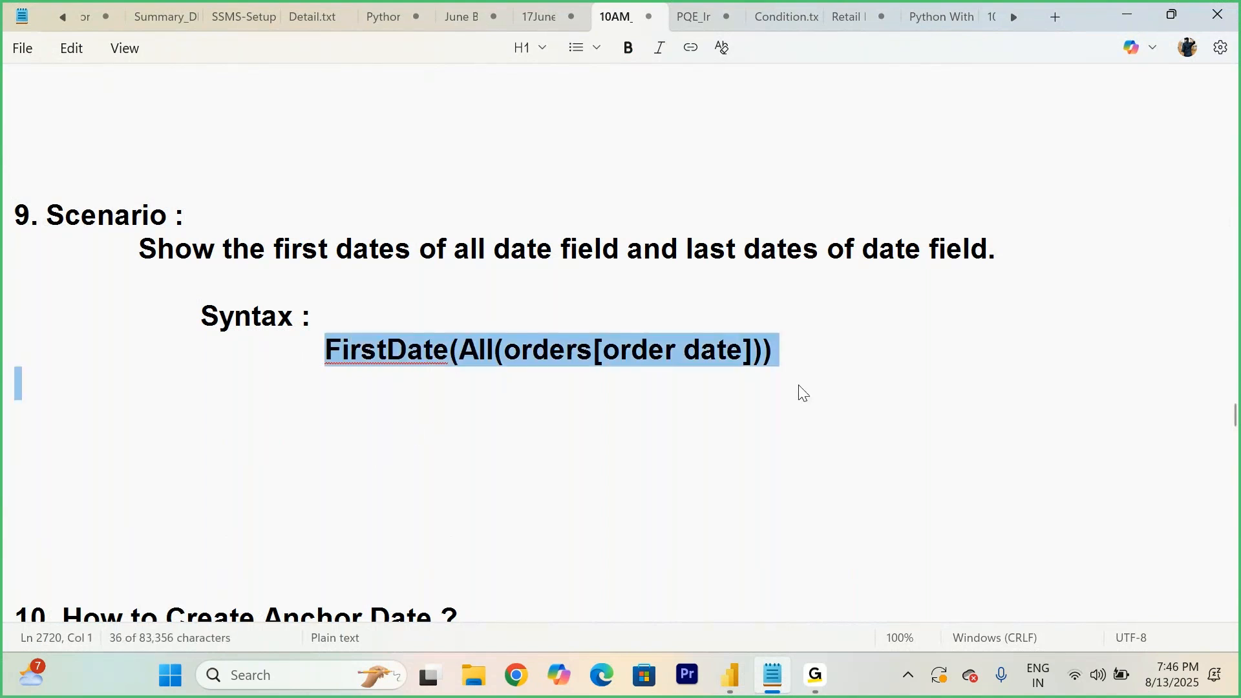
left_click(730, 684)
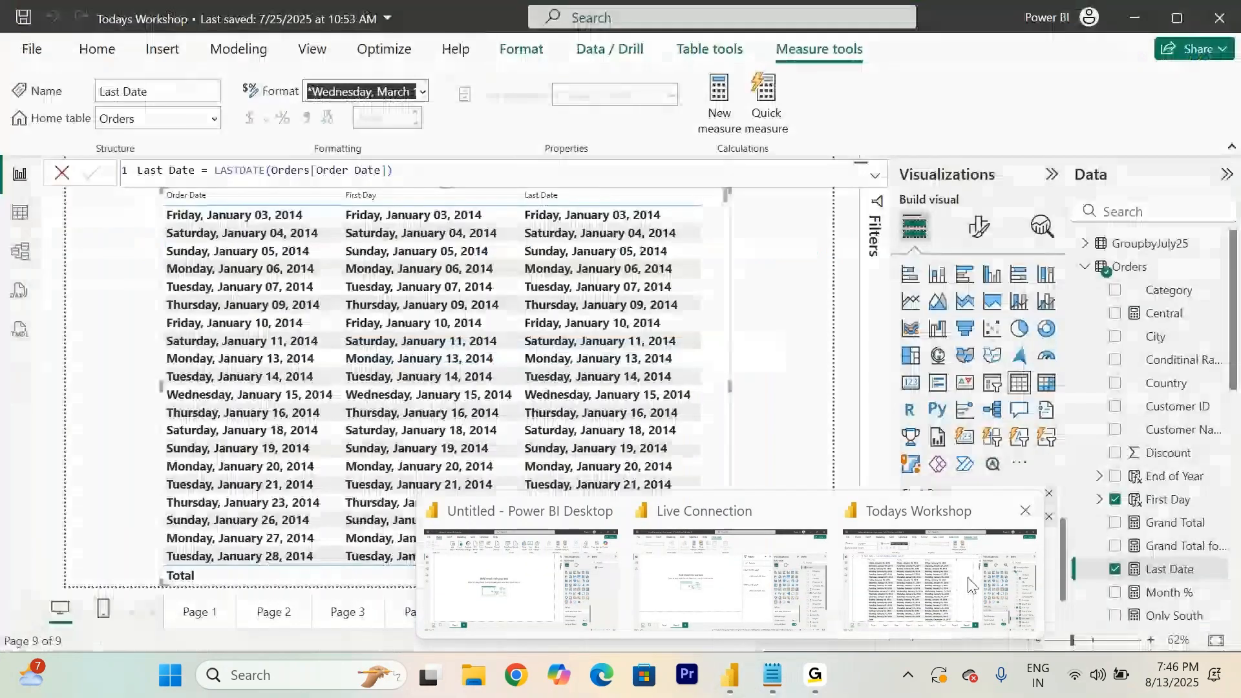
left_click(963, 588)
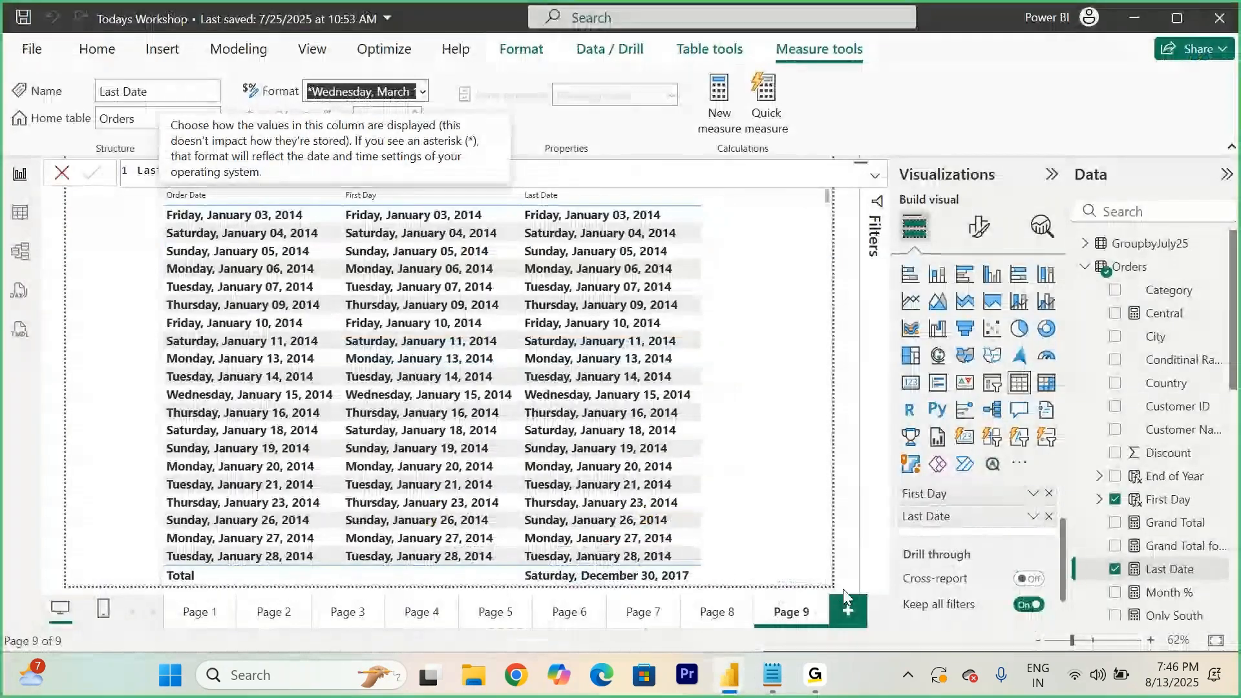